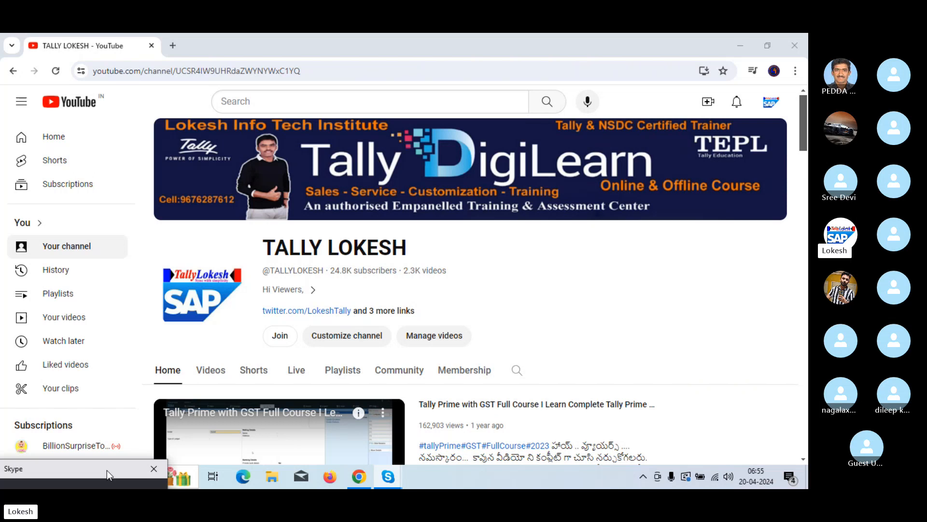
# - Launch TallyPrime from the desktop and continue in Educational Mode
pyautogui.click(740, 35)
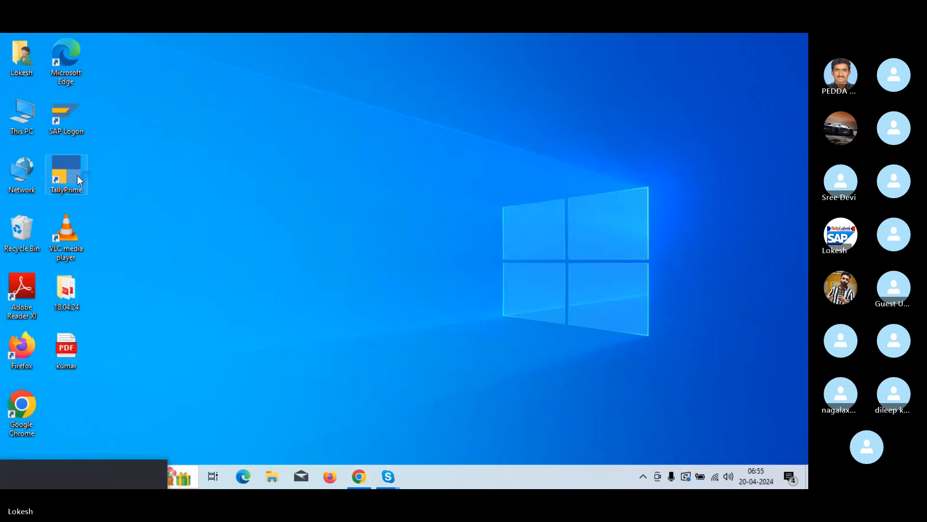
pyautogui.doubleClick(77, 175)
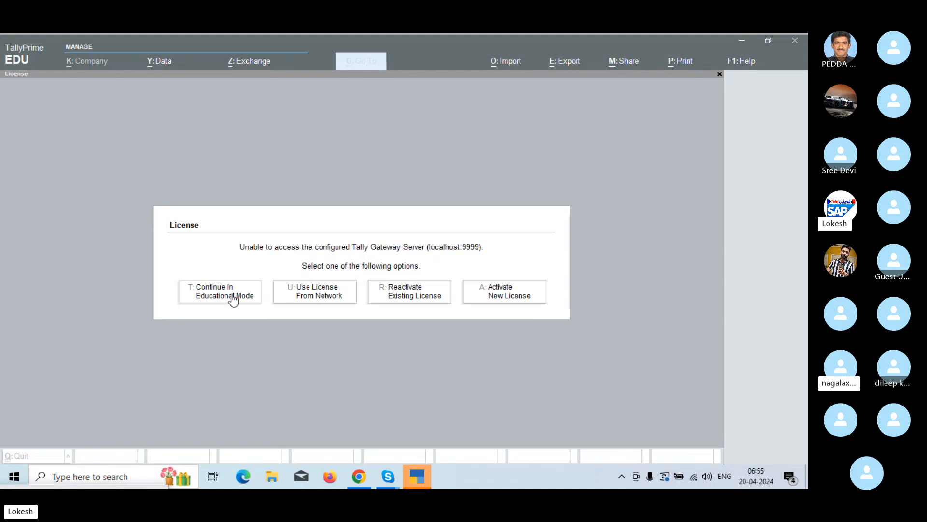
pyautogui.click(233, 300)
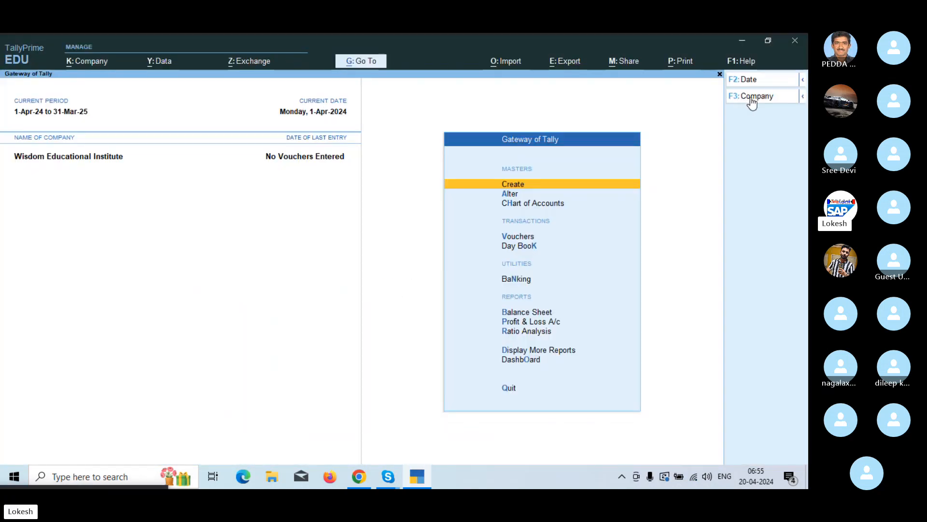
# - Shut the open company Wisdom Educational Institute
pyautogui.click(751, 100)
pyautogui.press('Return')
pyautogui.press('Return')
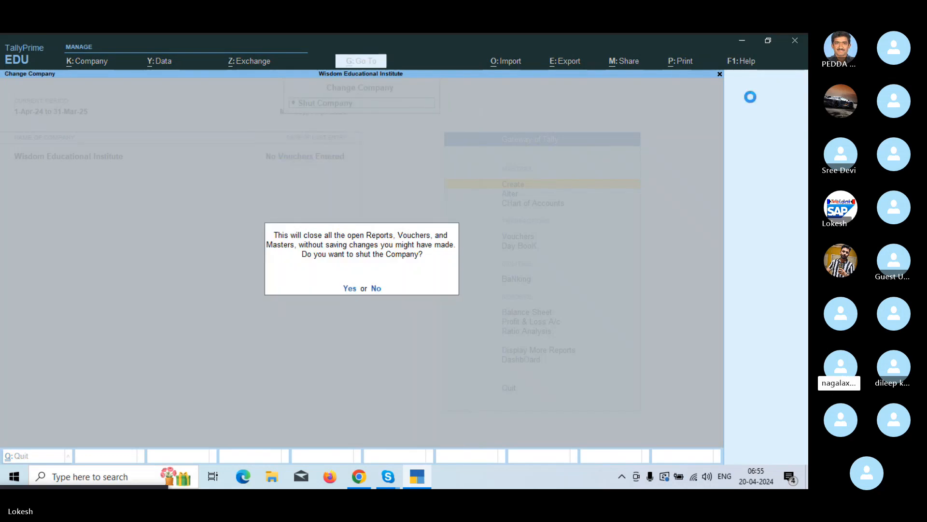
pyautogui.press('Return')
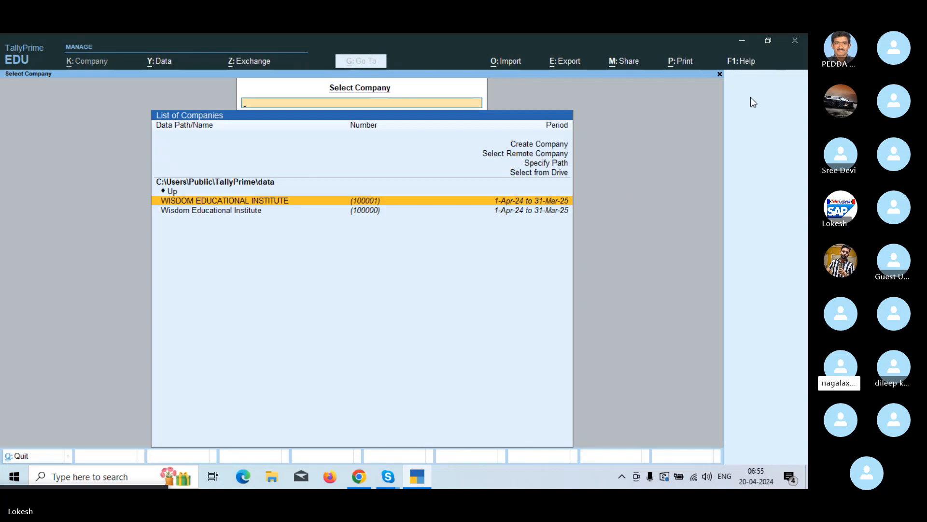
# - Start creating a new company named Trading Company 111, keeping the same mailing name and leaving the address blank
pyautogui.press('Up')
pyautogui.press('Up')
pyautogui.press('Up')
pyautogui.press('Up')
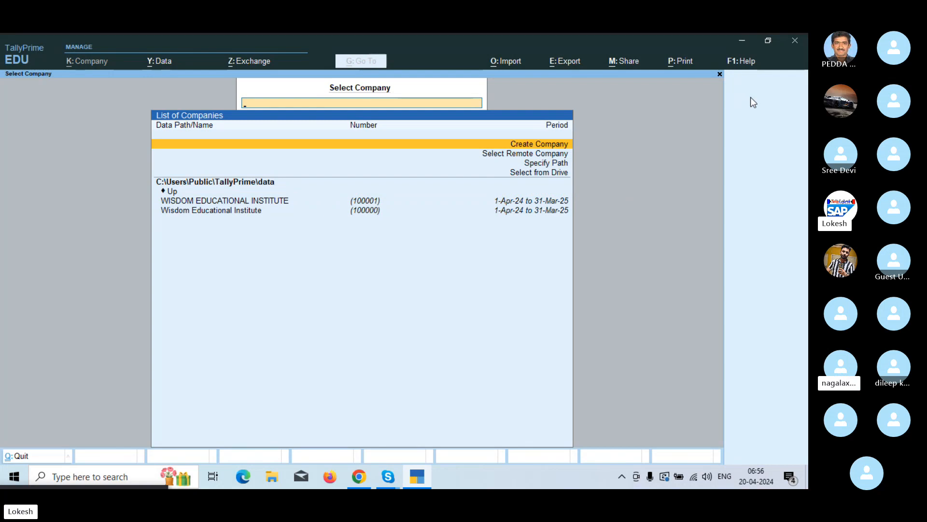
pyautogui.press('Return')
pyautogui.write('Trad')
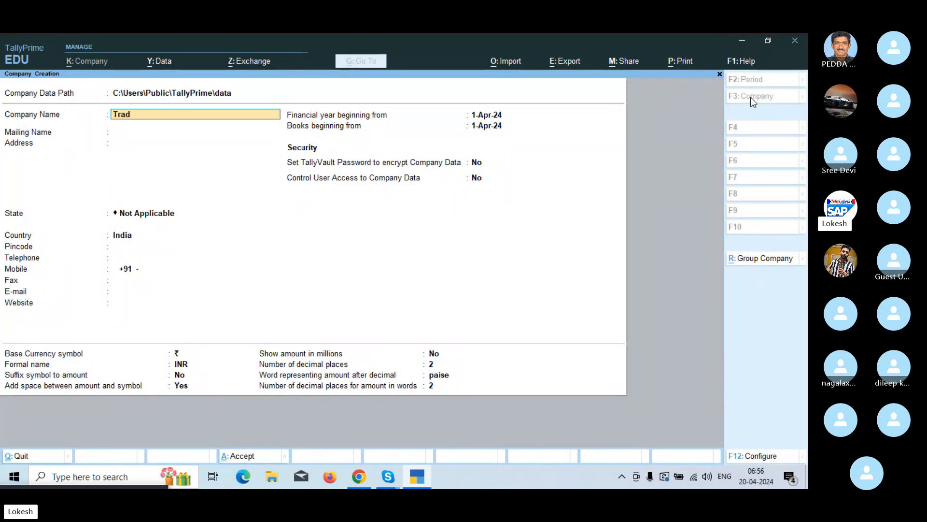
pyautogui.write('ing Compa')
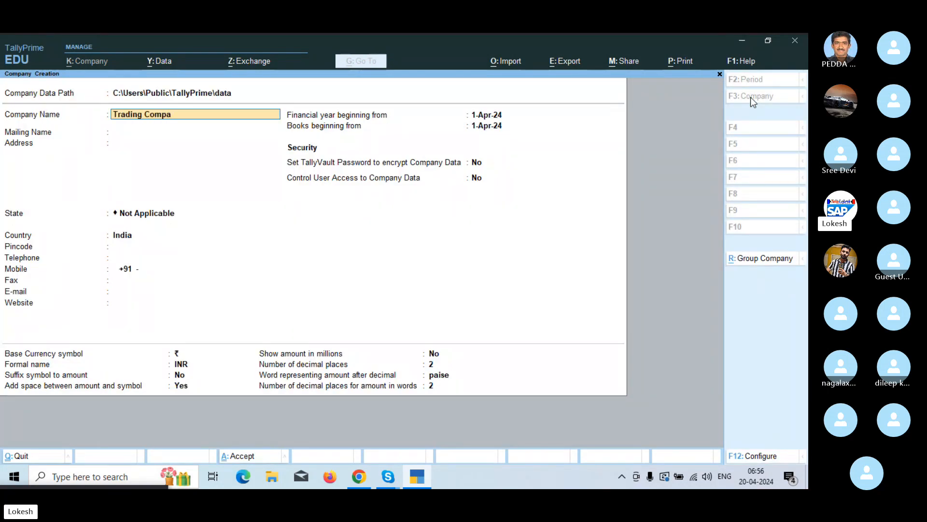
pyautogui.write('ny')
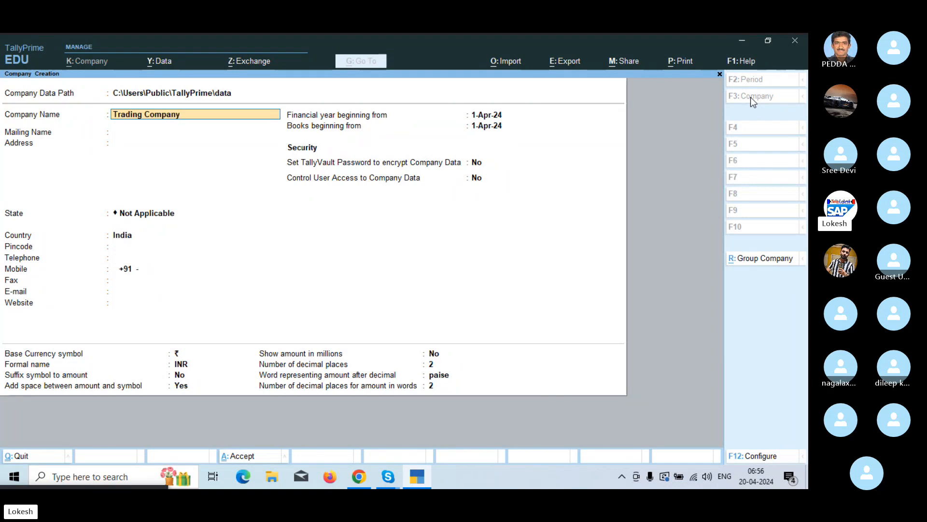
pyautogui.write(' 11')
pyautogui.press('Return')
pyautogui.press('Return')
pyautogui.press('Return')
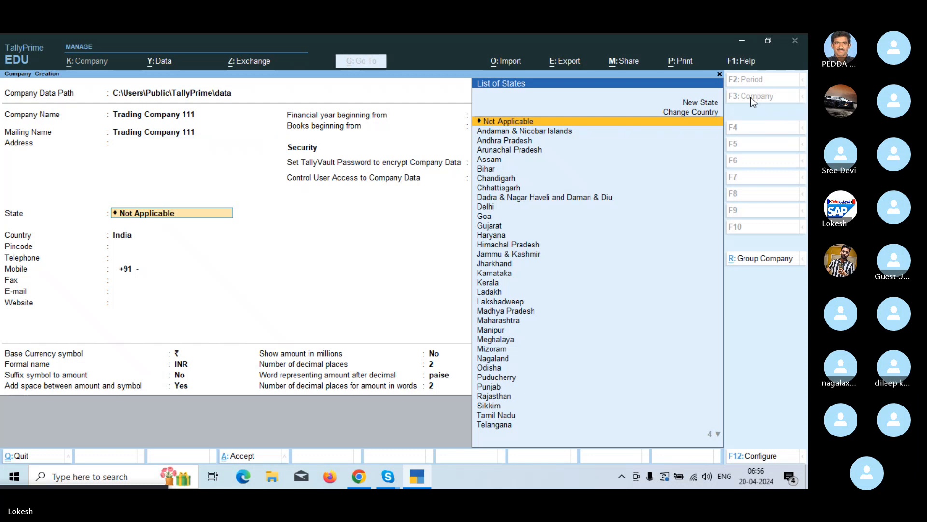
# - Set the company's state to Andhra Pradesh with country India and save the new company
pyautogui.press('Down')
pyautogui.press('Down')
pyautogui.press('Return')
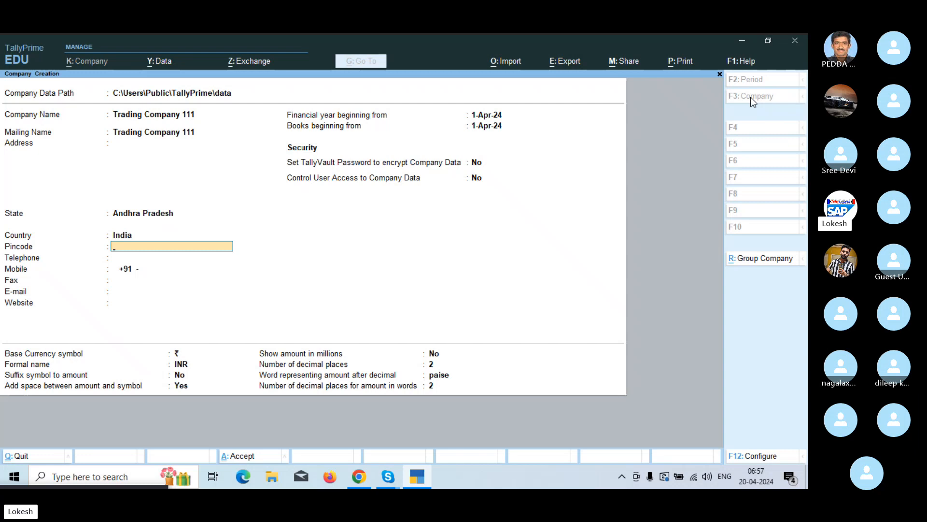
pyautogui.press('ctrl')
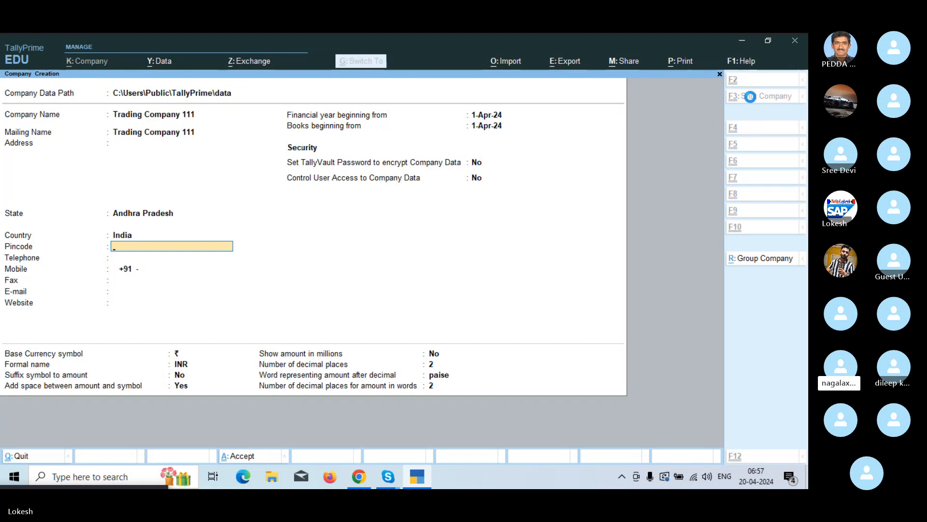
pyautogui.hotkey('ctrl', 'a')
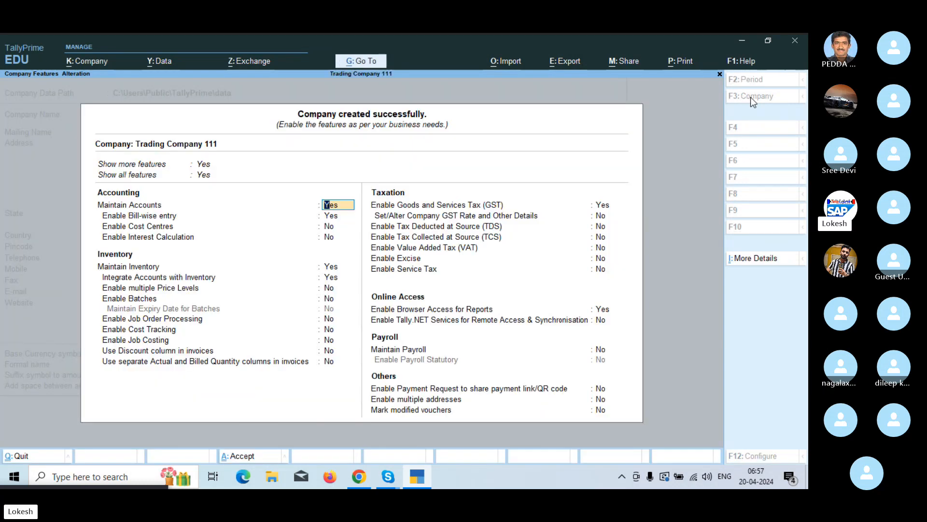
# - Disable bill-wise entry in the company's accounting features, leaving cost centres and interest calculation off
pyautogui.press('Return')
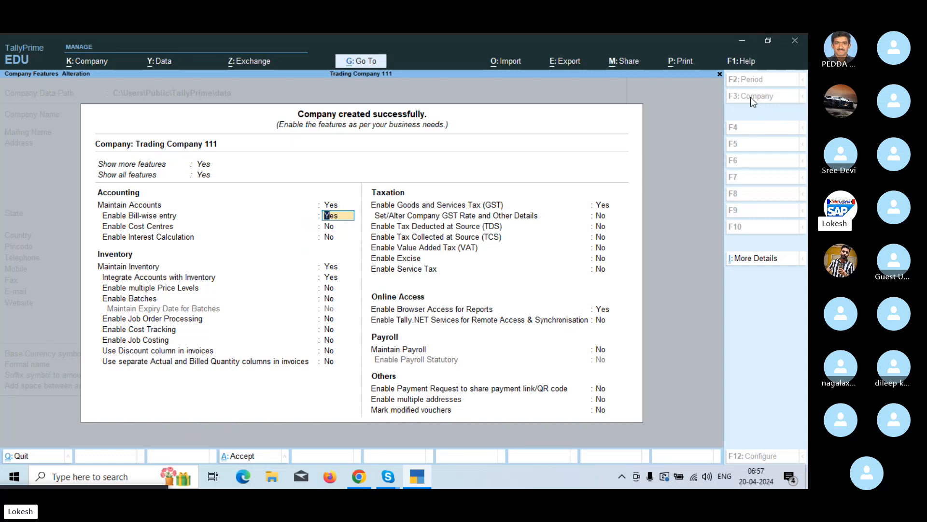
pyautogui.write('n')
pyautogui.press('Return')
pyautogui.press('Return')
pyautogui.press('Return')
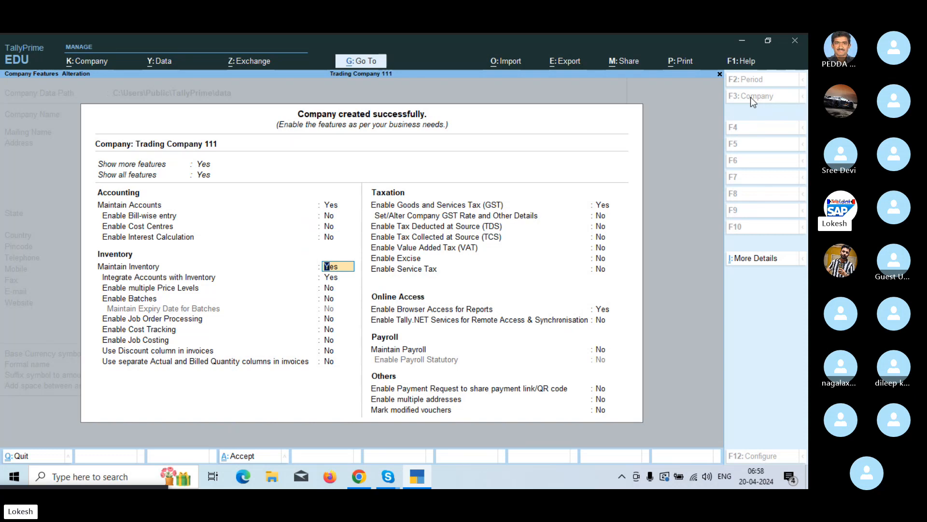
# - Accept the default inventory features and keep GST enabled, proceeding to the company's GST registration details
pyautogui.press('Return')
pyautogui.press('Return')
pyautogui.press('Return')
pyautogui.press('Return')
pyautogui.press('Return')
pyautogui.press('Return')
pyautogui.press('Return')
pyautogui.press('Return')
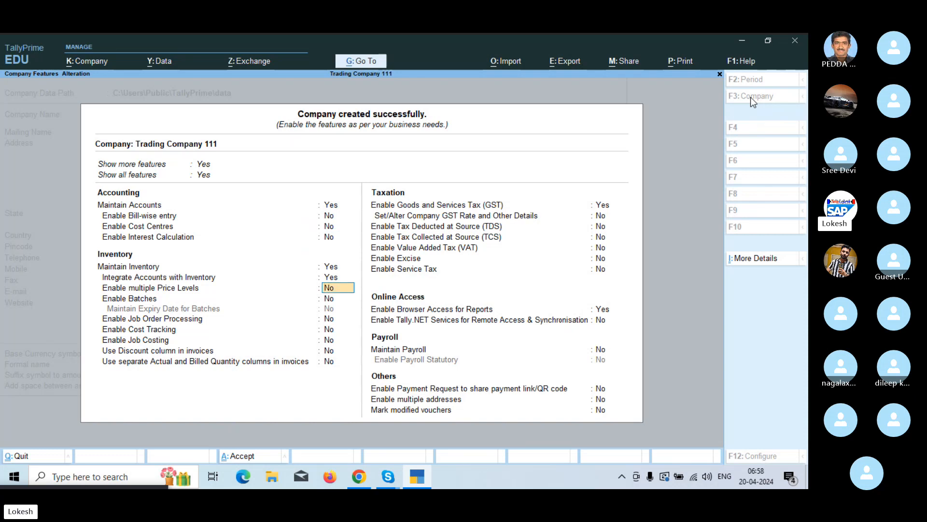
pyautogui.press('Return')
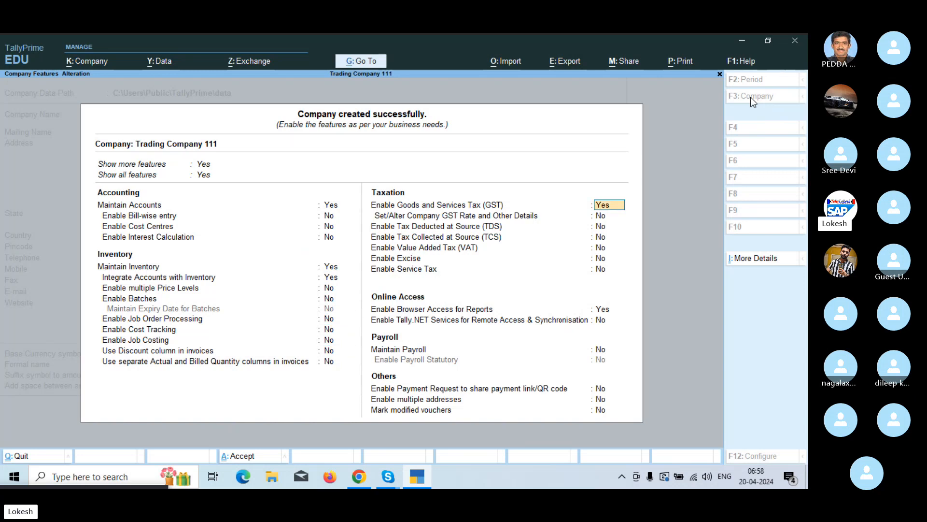
pyautogui.press('Return')
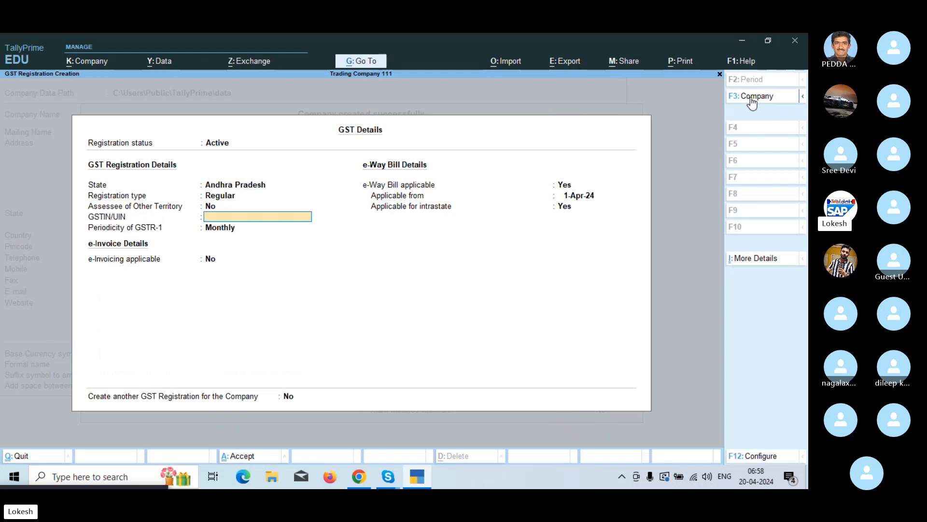
# - Enter the company's GSTIN, keep the GSTR-1 periodicity as Monthly, and save the GST details and company features
pyautogui.write('37ABCDE')
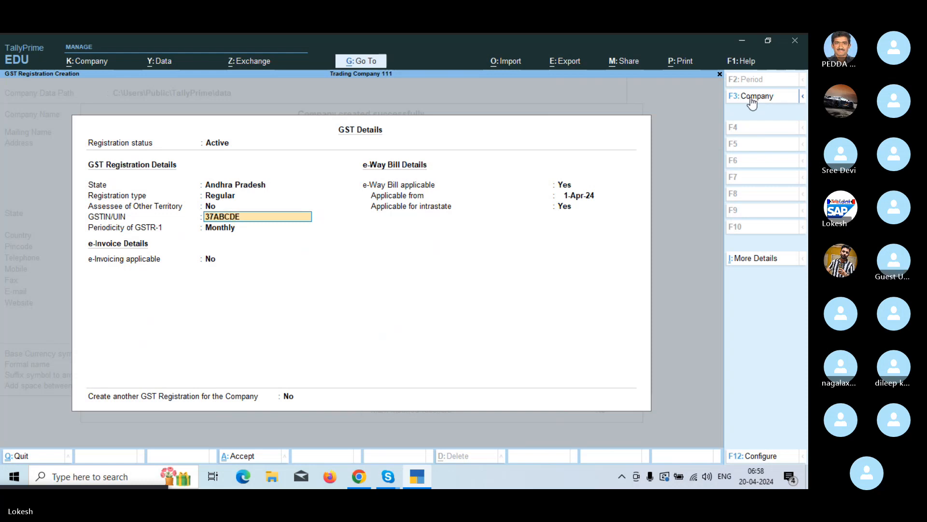
pyautogui.write('1478')
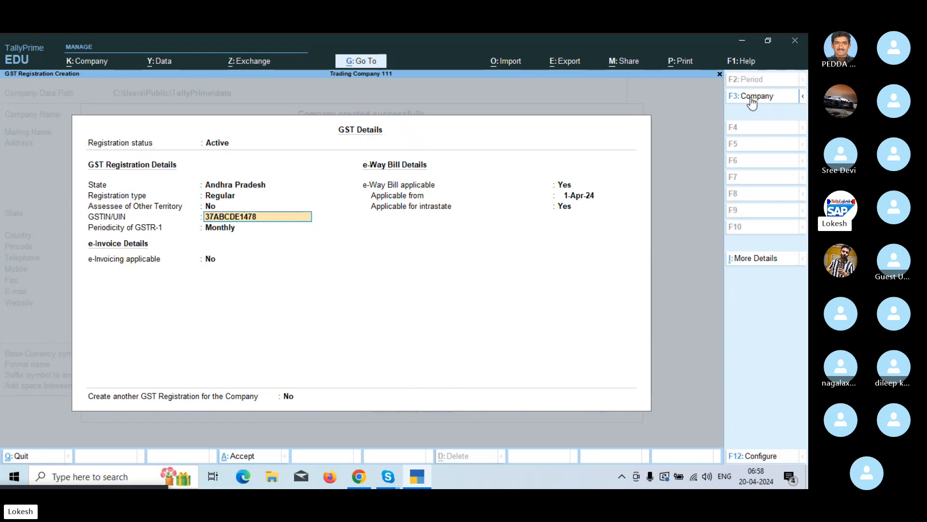
pyautogui.write('A1Z9')
pyautogui.press('Return')
pyautogui.press('Return')
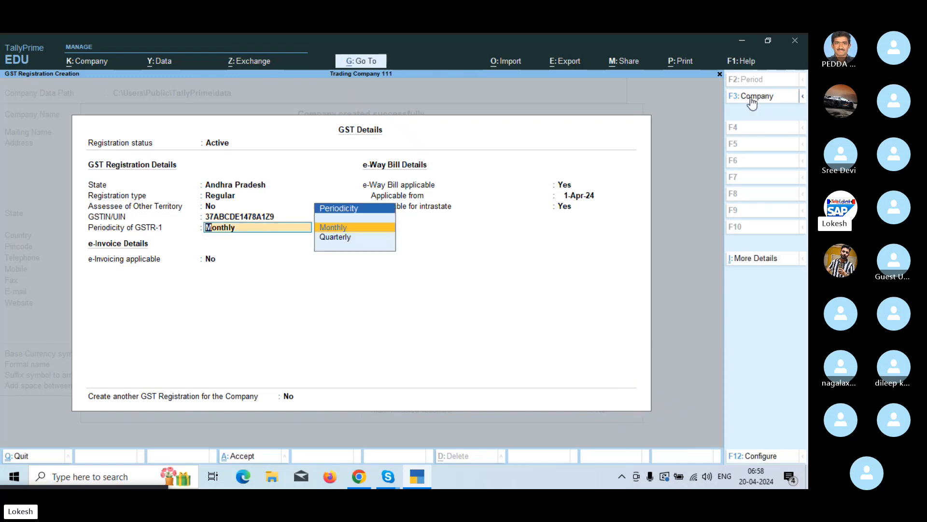
pyautogui.hotkey('ctrl', 'a')
pyautogui.hotkey('ctrl', 'a')
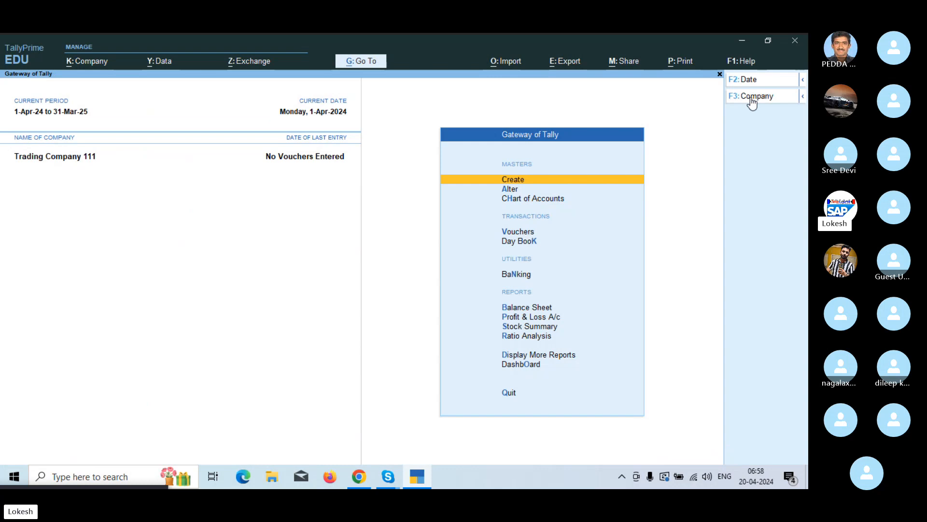
# - Start a Receipt voucher and set its date to 1 July 2024
pyautogui.press('Down')
pyautogui.press('Down')
pyautogui.press('Down')
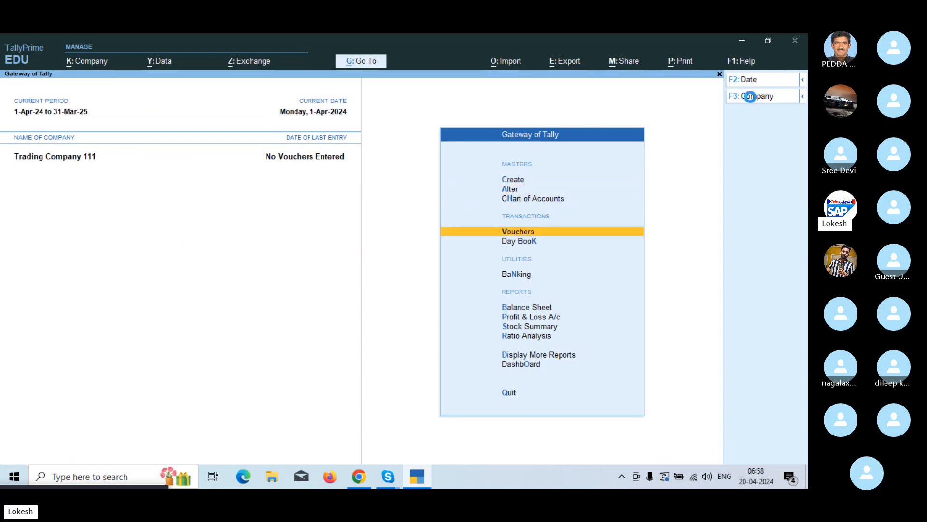
pyautogui.press('Return')
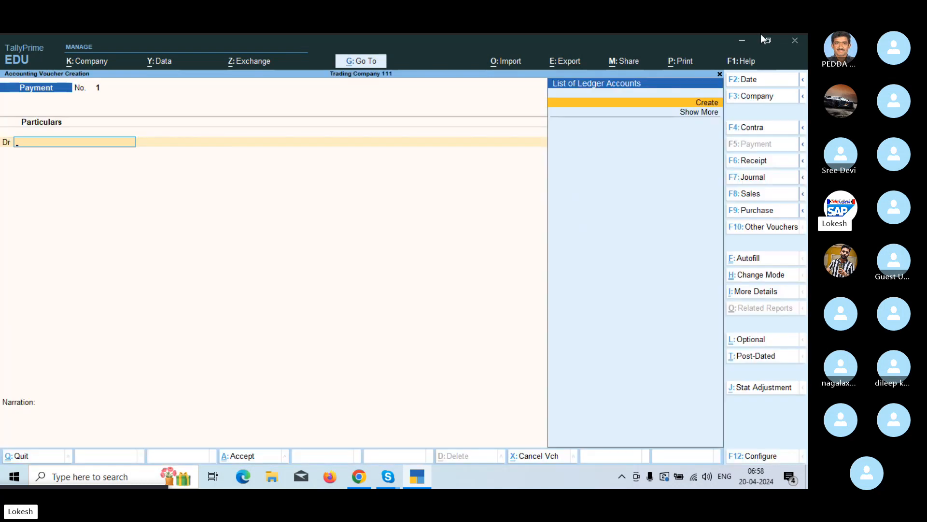
pyautogui.click(770, 160)
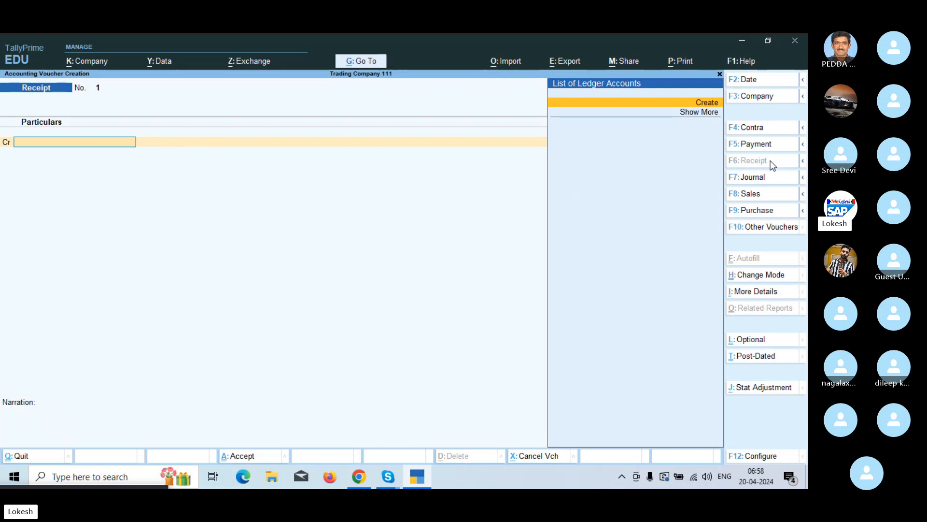
pyautogui.click(759, 78)
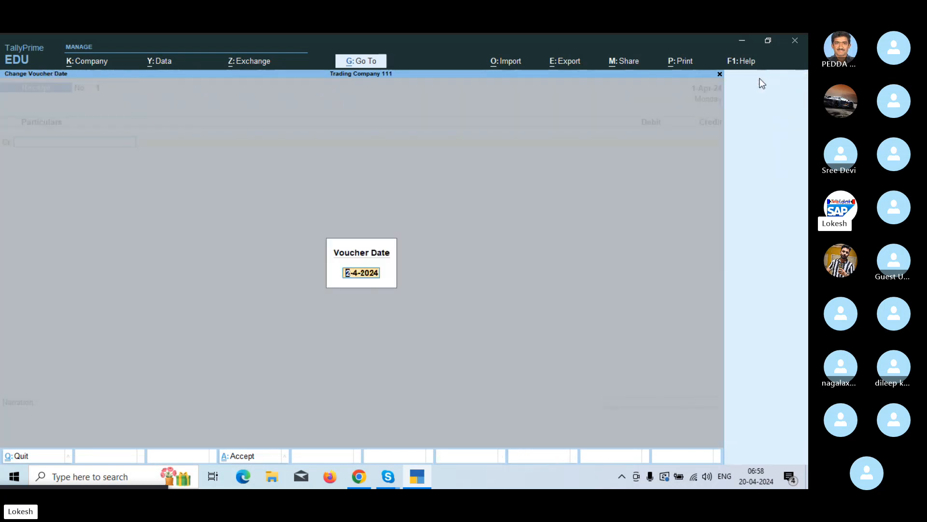
pyautogui.press('BackSpace')
pyautogui.write('1-7')
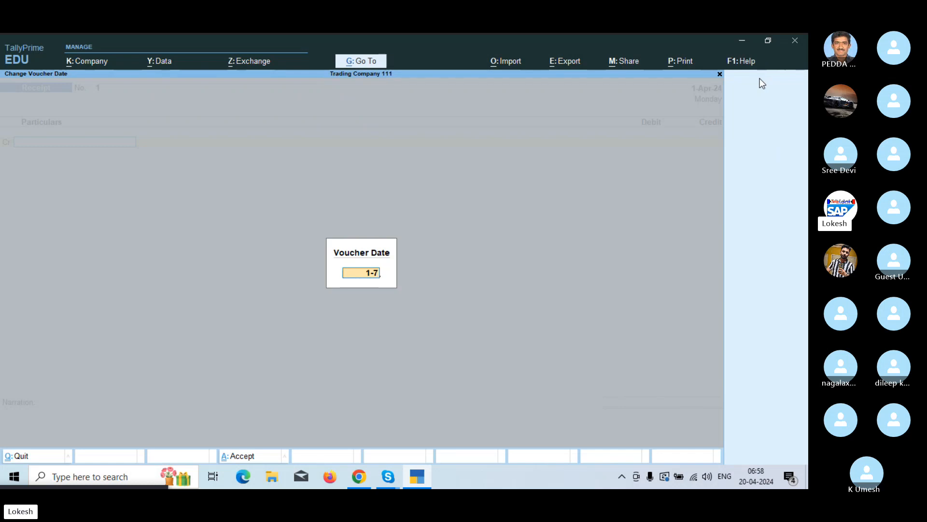
pyautogui.press('Return')
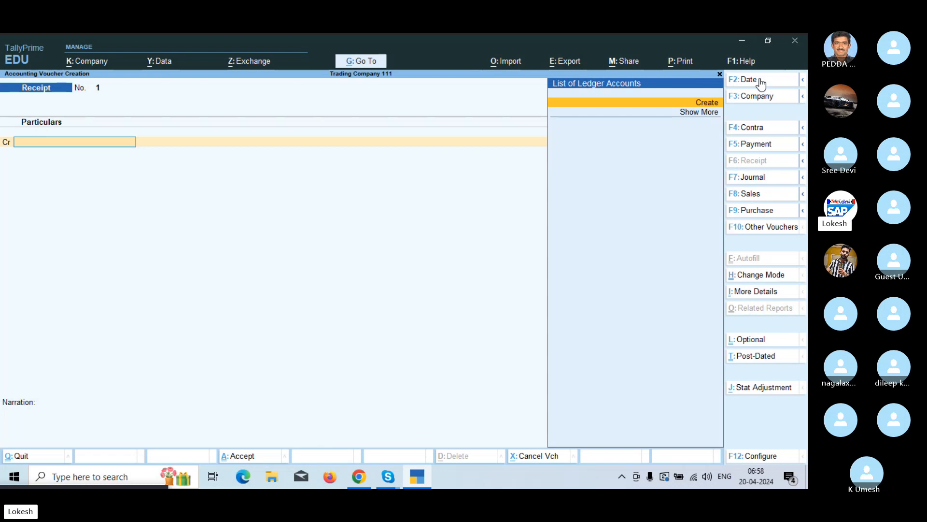
# - Create a Capital ledger under Capital Account from the receipt voucher and credit it with 1500000
pyautogui.press('Return')
pyautogui.write('Capital')
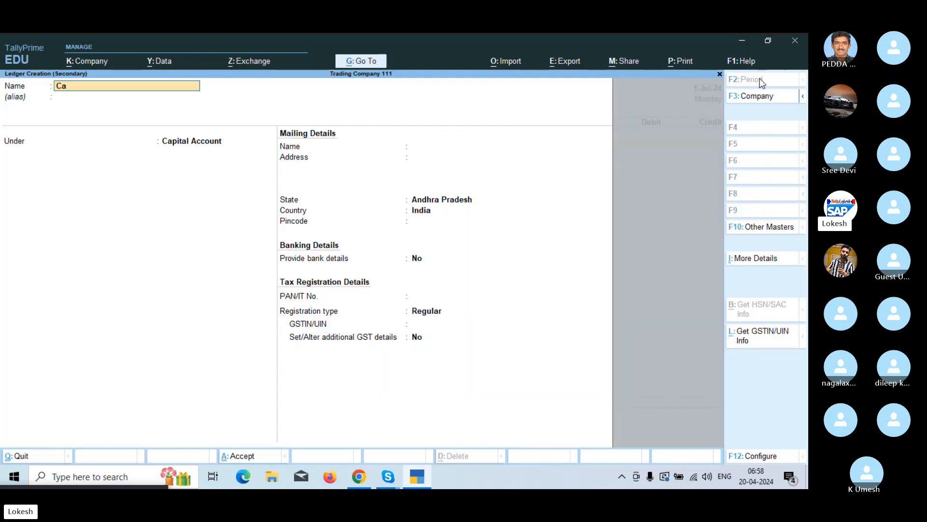
pyautogui.press('Return')
pyautogui.press('Return')
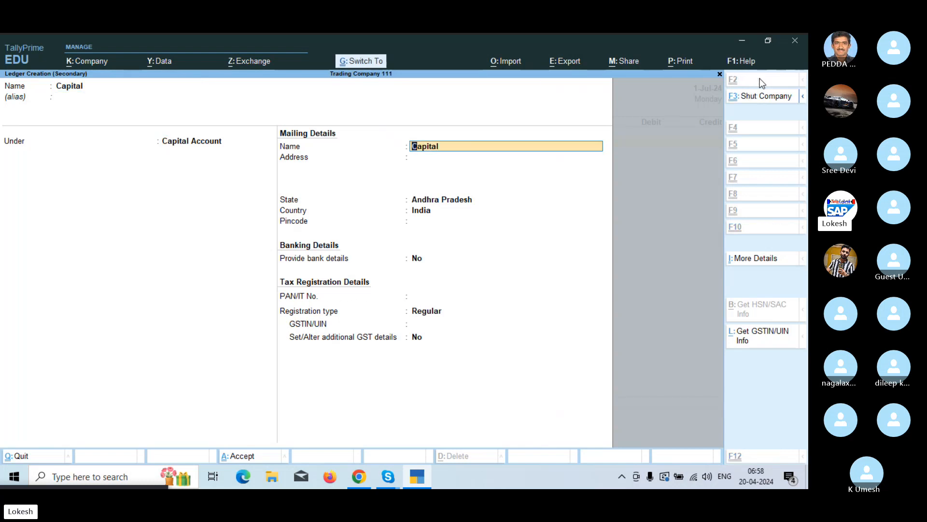
pyautogui.hotkey('ctrl', 'a')
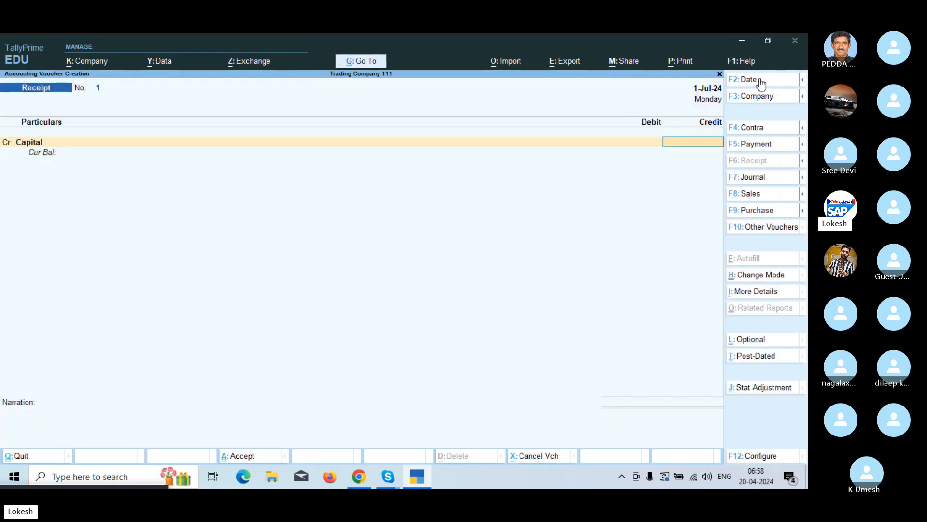
pyautogui.write('1500000')
pyautogui.press('Return')
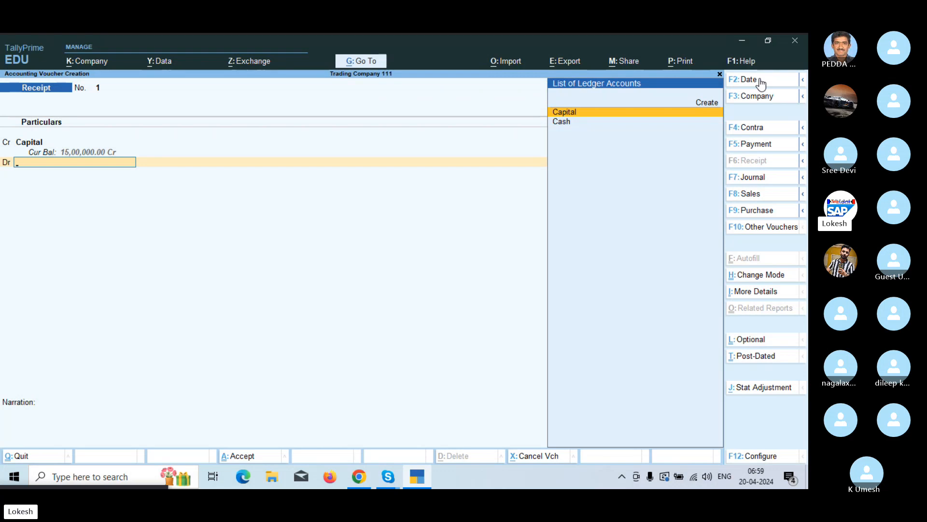
# - Create an Icici Bank ledger under Bank Accounts, debit it with 15,00,000 in the receipt voucher, and save the voucher
pyautogui.hotkey('alt', 'c')
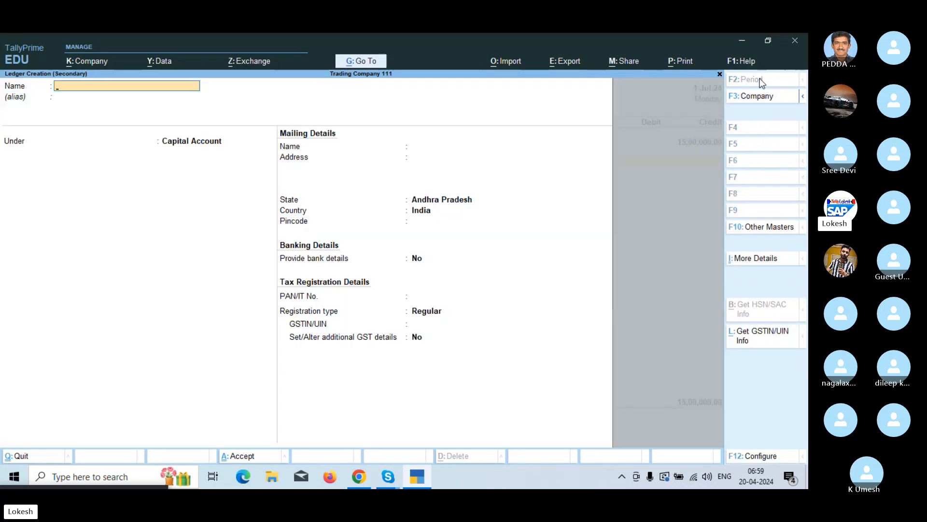
pyautogui.write('Icici Bank')
pyautogui.press('Return')
pyautogui.press('Return')
pyautogui.write('Ba')
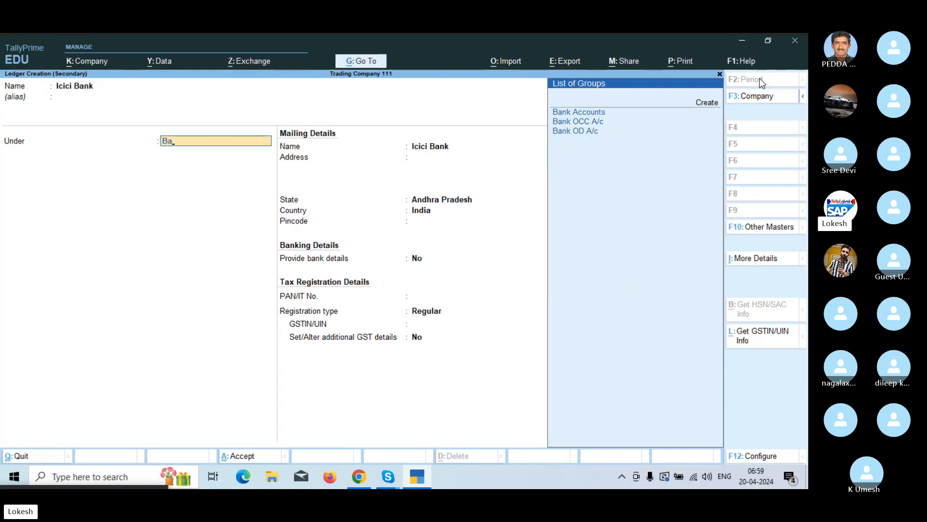
pyautogui.press('Return')
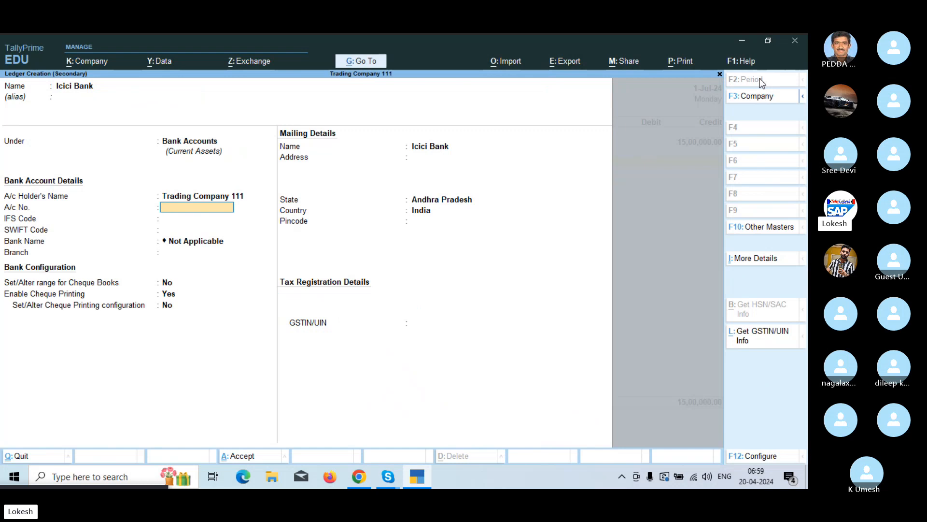
pyautogui.hotkey('ctrl', 'a')
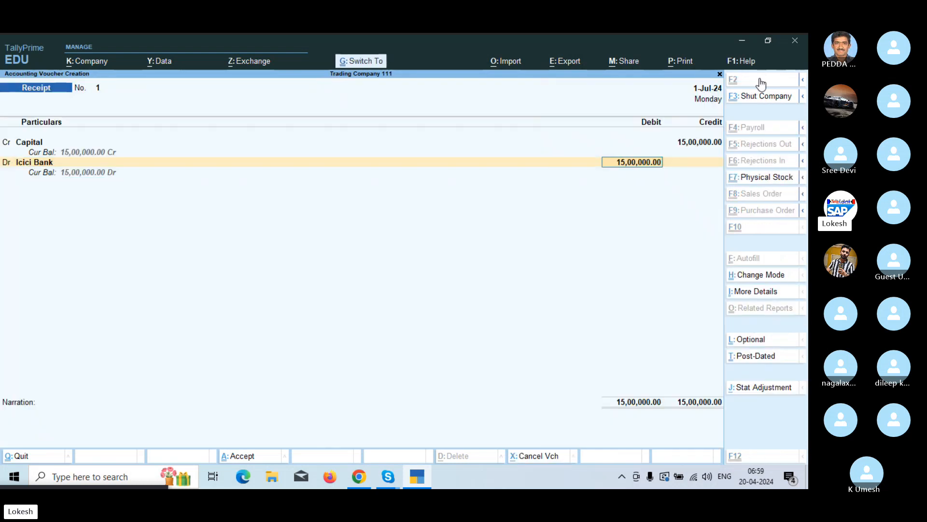
pyautogui.hotkey('ctrl', 'a')
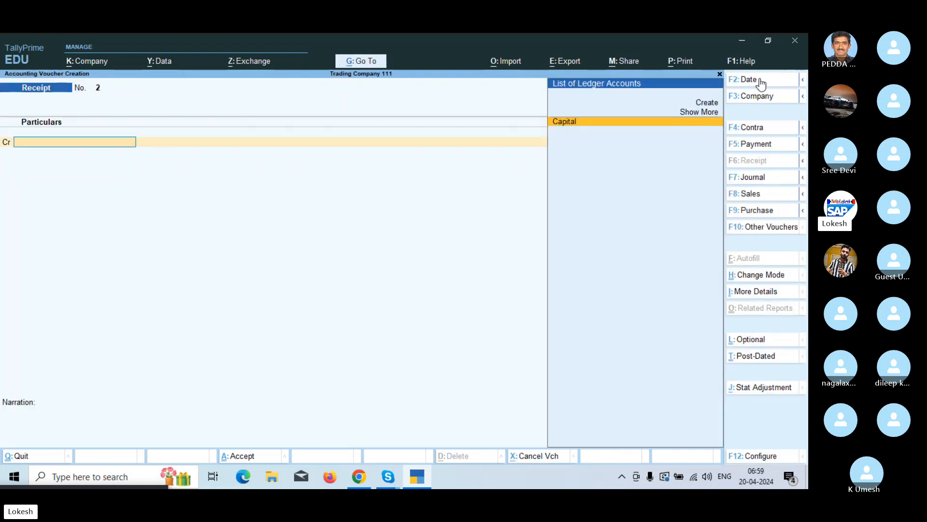
# - Start a Contra voucher and enter Icici Bank as the credit ledger with an amount of 50,000
pyautogui.click(774, 129)
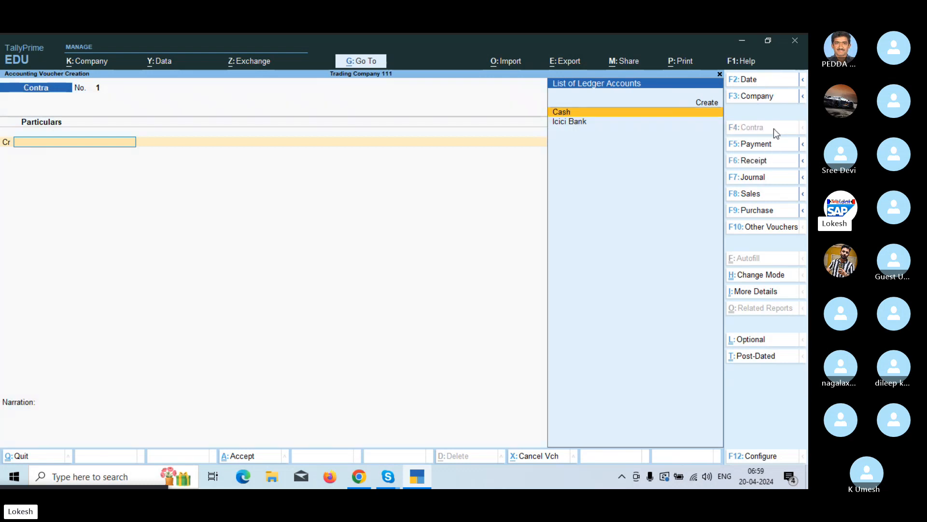
pyautogui.press('Return')
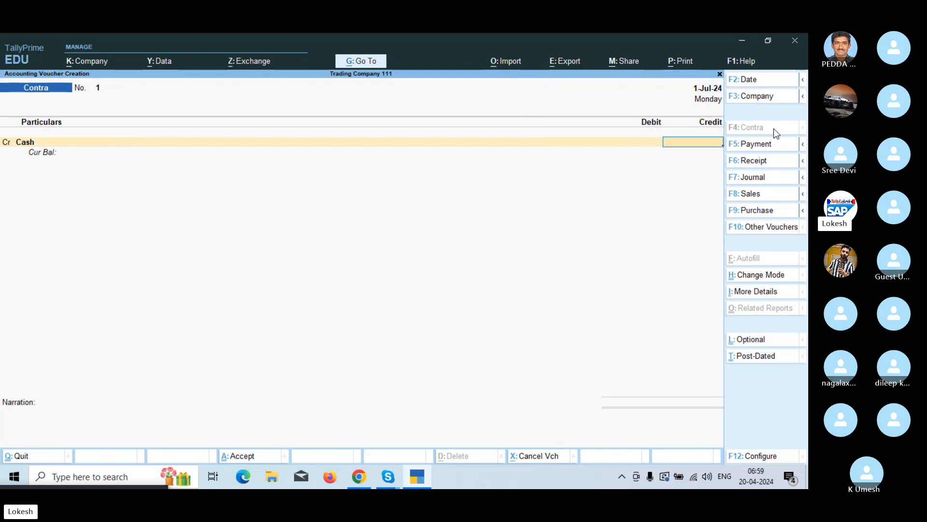
pyautogui.write('50,000')
pyautogui.press('Return')
pyautogui.press('Return')
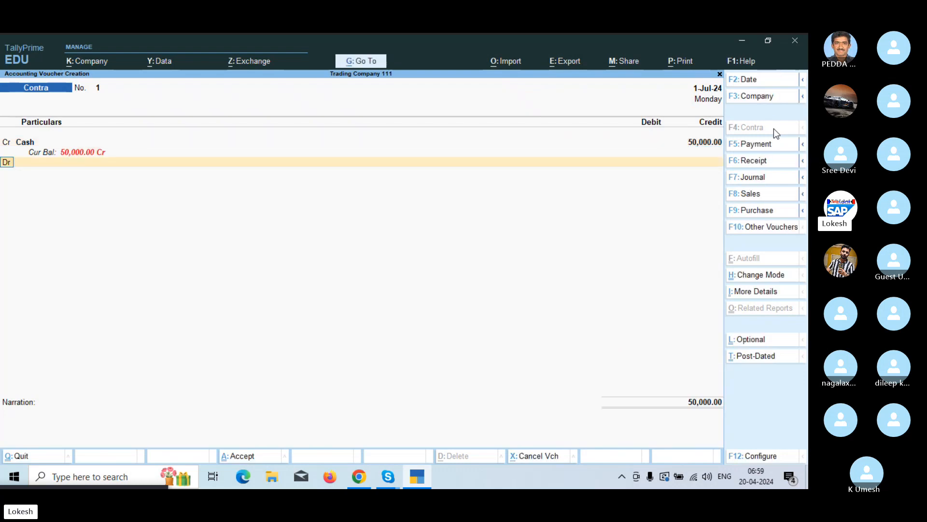
pyautogui.press('BackSpace')
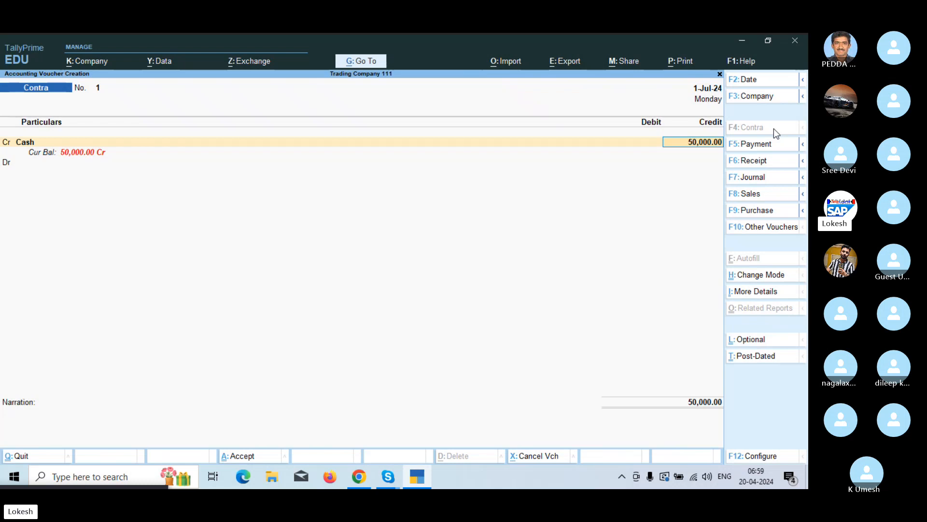
pyautogui.press('BackSpace')
pyautogui.press('Down')
pyautogui.press('Return')
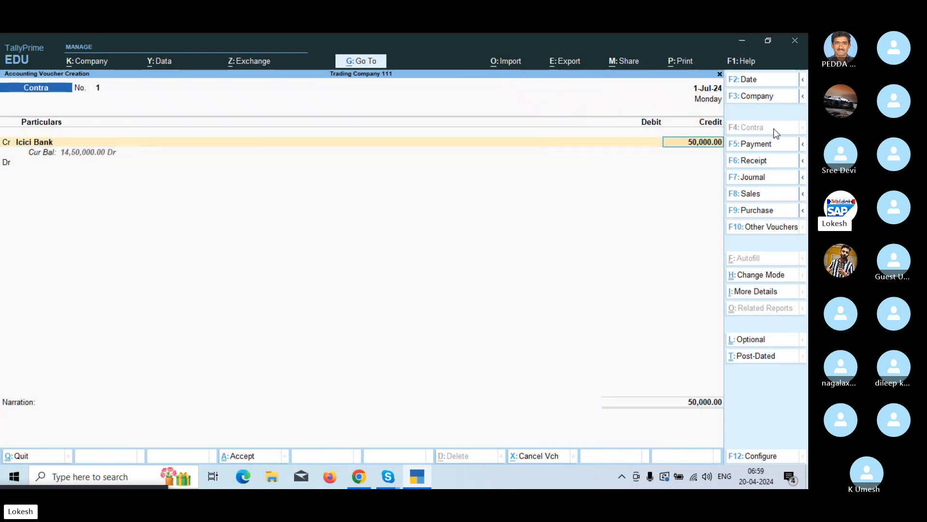
# - Debit Cash with 50,000 in the contra voucher, leave the narration blank, and save the voucher
pyautogui.press('Return')
pyautogui.press('Return')
pyautogui.press('Return')
pyautogui.press('Return')
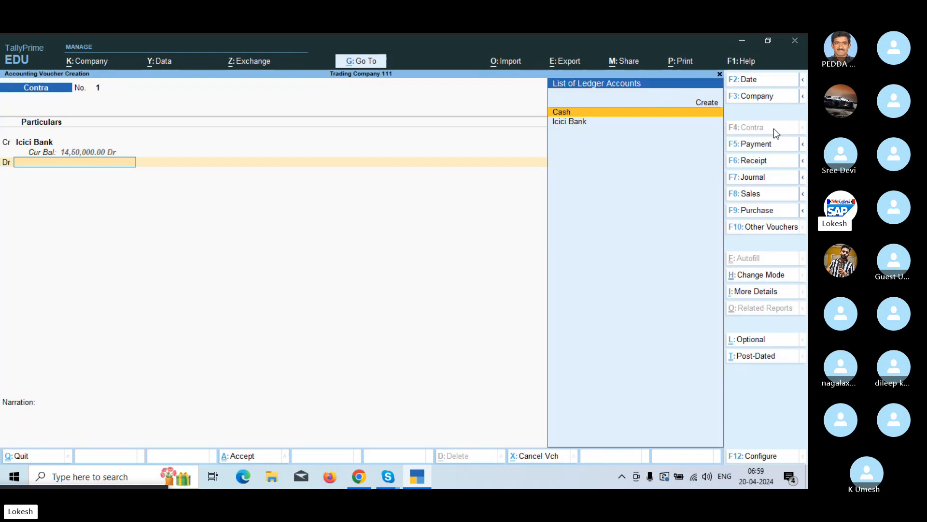
pyautogui.press('Return')
pyautogui.press('Return')
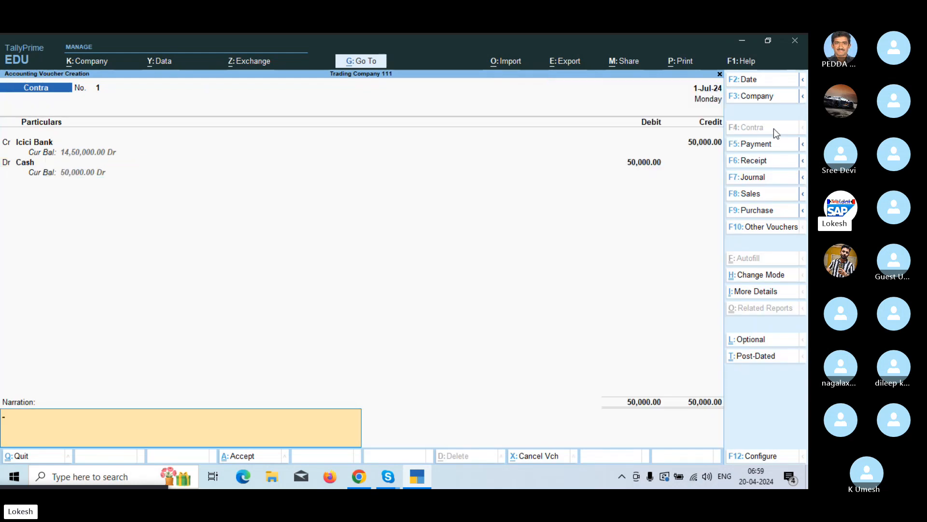
pyautogui.press('Return')
pyautogui.press('Return')
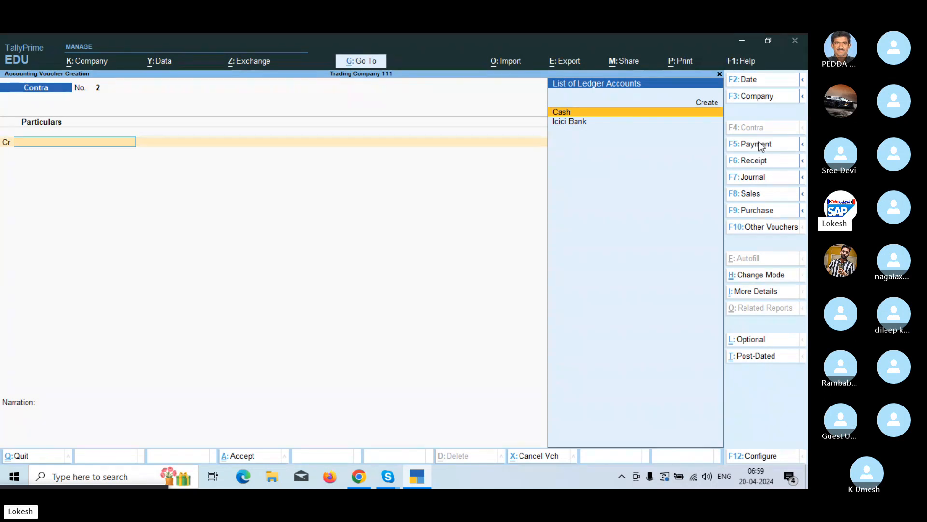
# - Start a Payment voucher and create a Furniture and Fixtures ledger under Fixed Assets from it
pyautogui.click(761, 145)
pyautogui.hotkey('alt', 'c')
pyautogui.write('Fu')
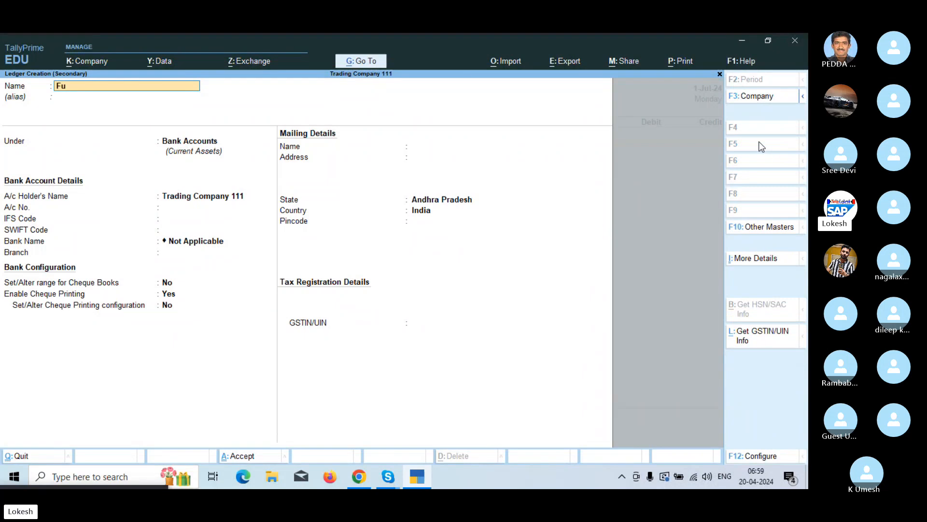
pyautogui.write('rniture and f')
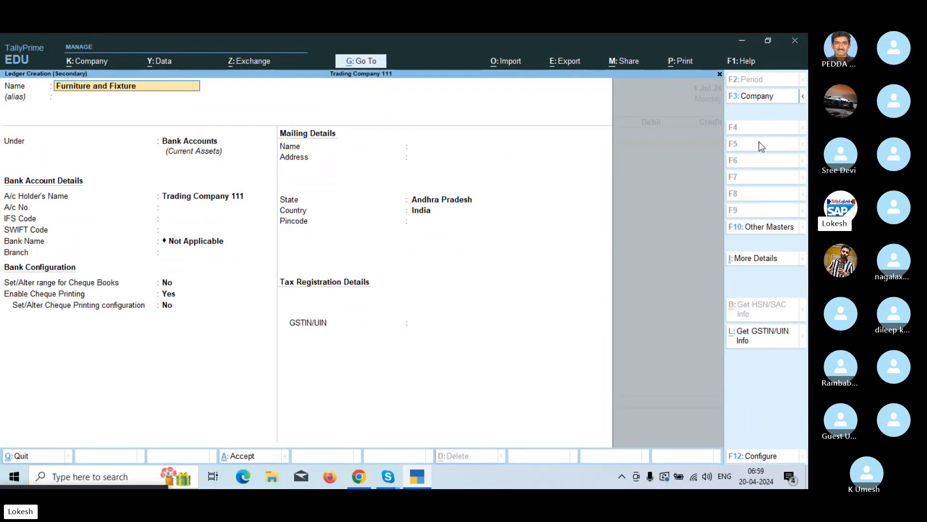
pyautogui.press('Return')
pyautogui.press('Return')
pyautogui.write('f')
pyautogui.press('Return')
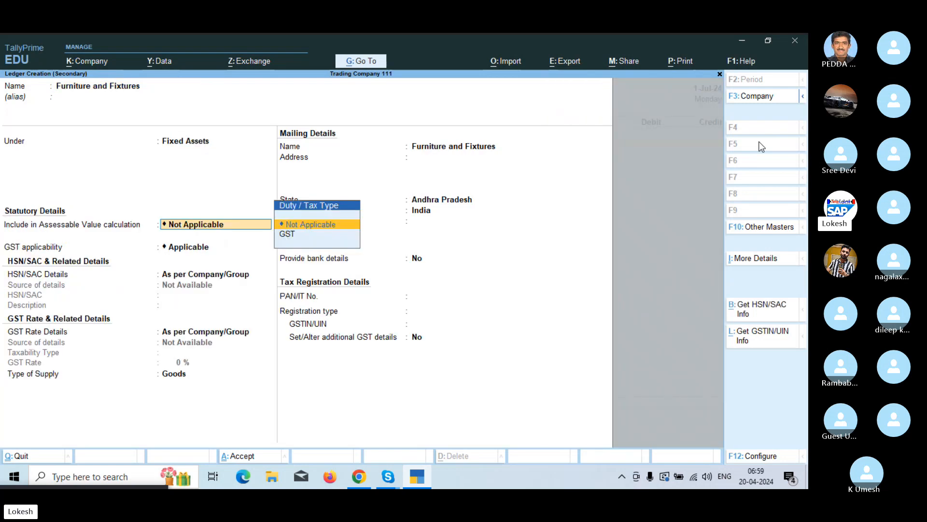
pyautogui.hotkey('ctrl', 'a')
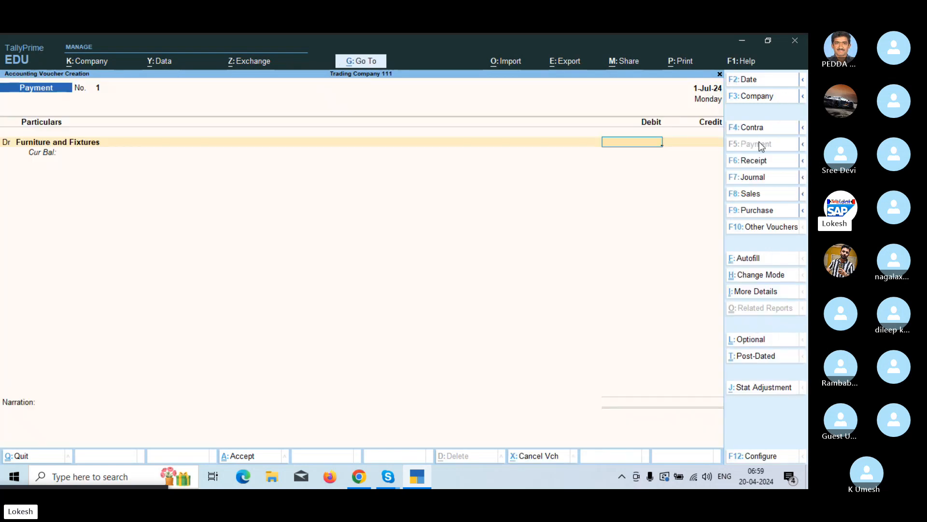
# - Debit Furniture and Fixtures with 150000, credit Icici Bank with the same amount, and save the payment voucher
pyautogui.write('150000')
pyautogui.press('Return')
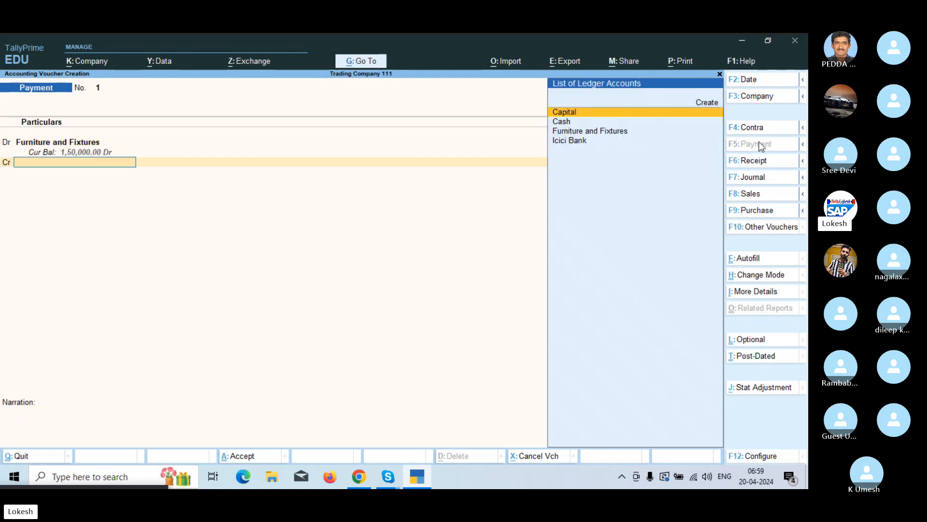
pyautogui.press('Down')
pyautogui.press('Down')
pyautogui.press('Down')
pyautogui.press('Return')
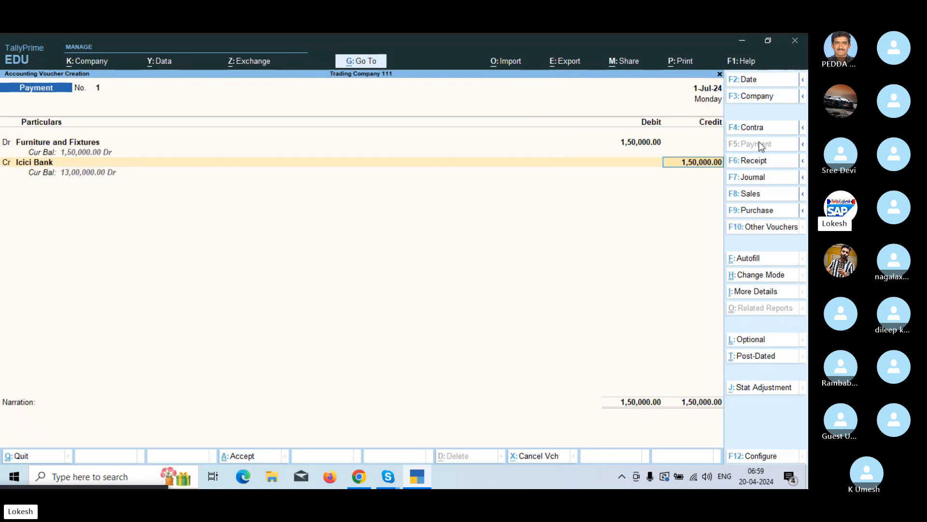
pyautogui.press('ctrl')
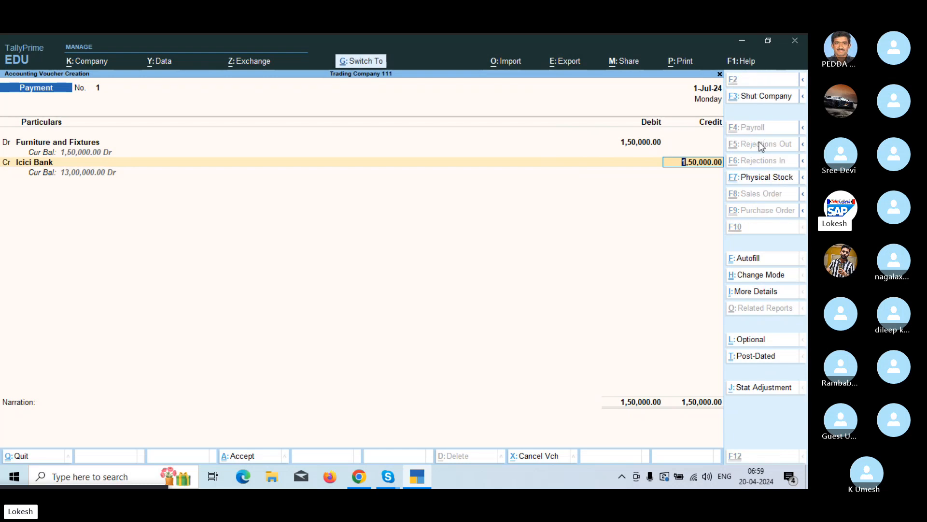
pyautogui.hotkey('ctrl', 'a')
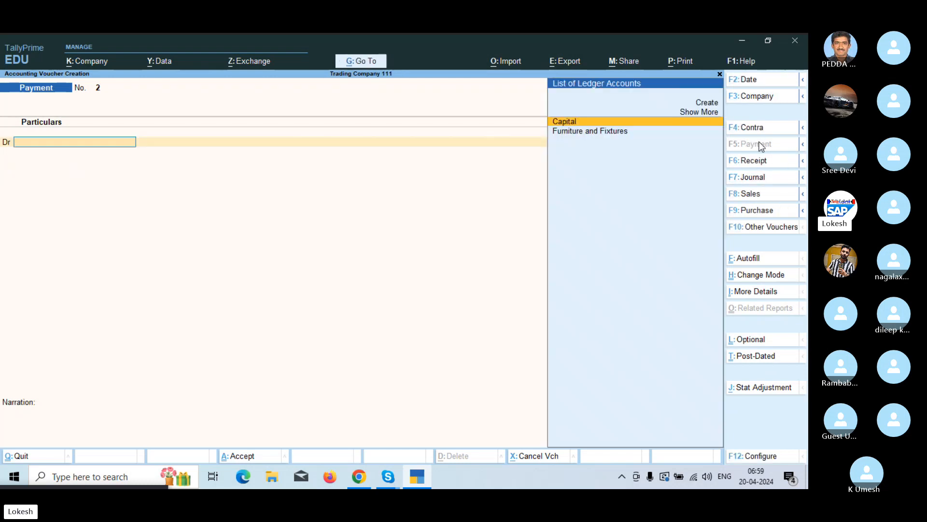
# - Create an Sd Office ledger under Deposits (Asset) as the debit account of the second payment voucher
pyautogui.hotkey('alt', 'c')
pyautogui.write('S')
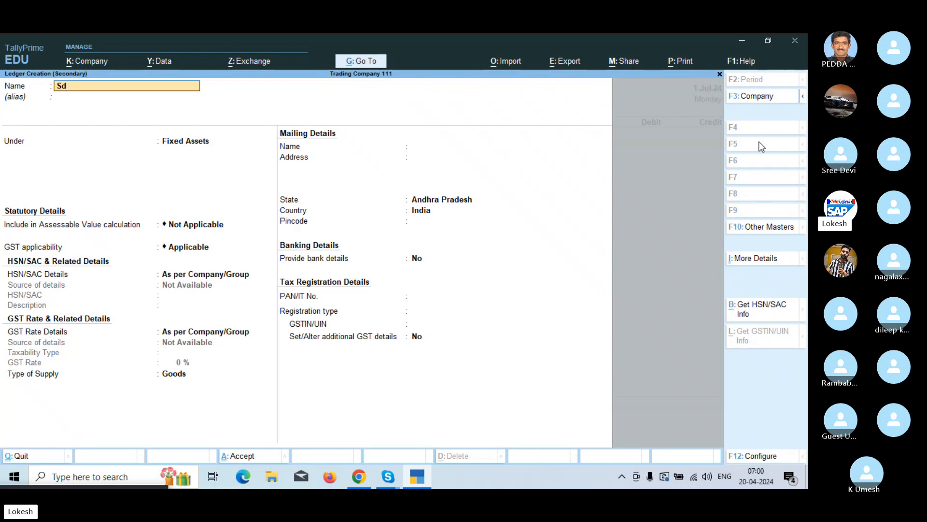
pyautogui.write('d Office')
pyautogui.press('Return')
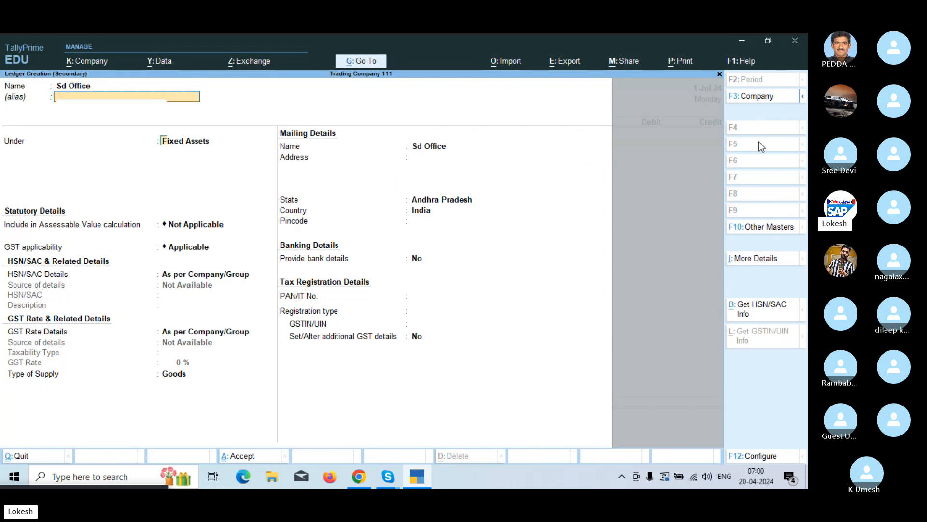
pyautogui.write('De')
pyautogui.press('Return')
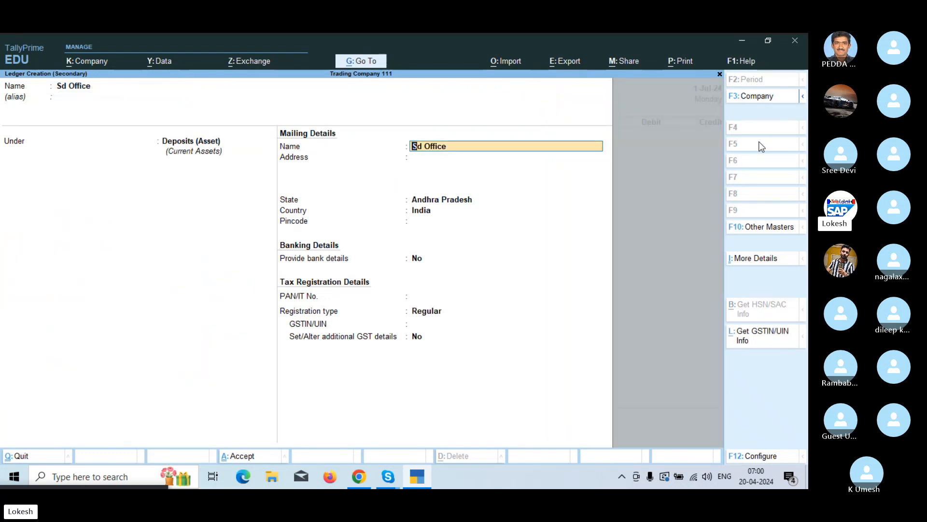
pyautogui.hotkey('ctrl', 'a')
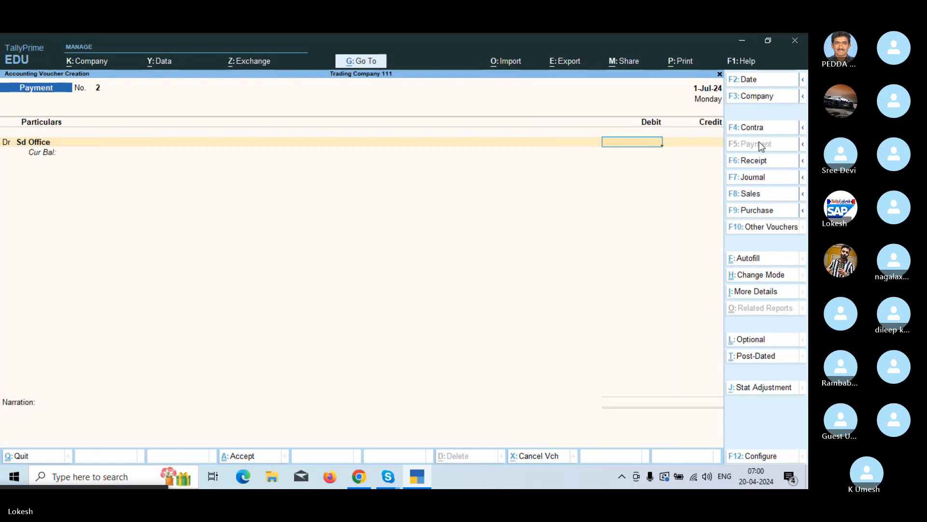
# - Debit Sd Office with 25000, credit Icici Bank with the same amount, and save the payment voucher
pyautogui.write('25000')
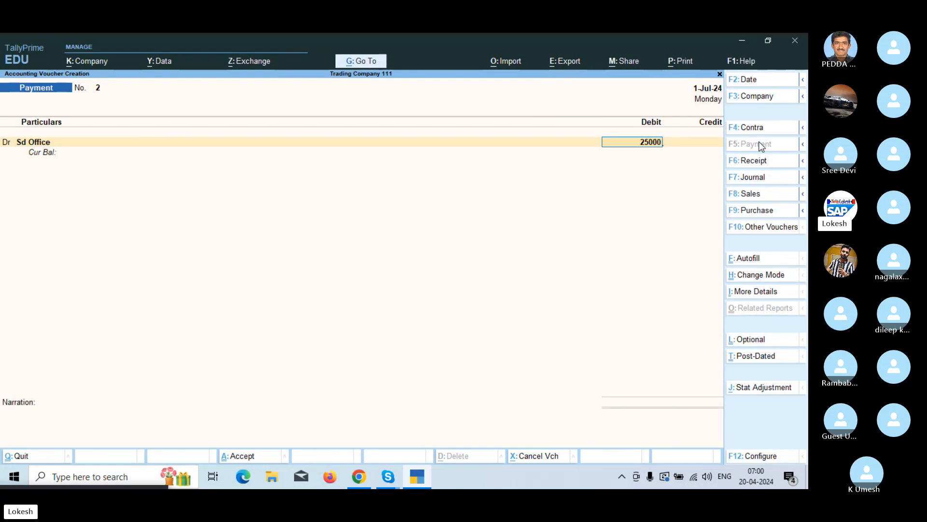
pyautogui.press('Return')
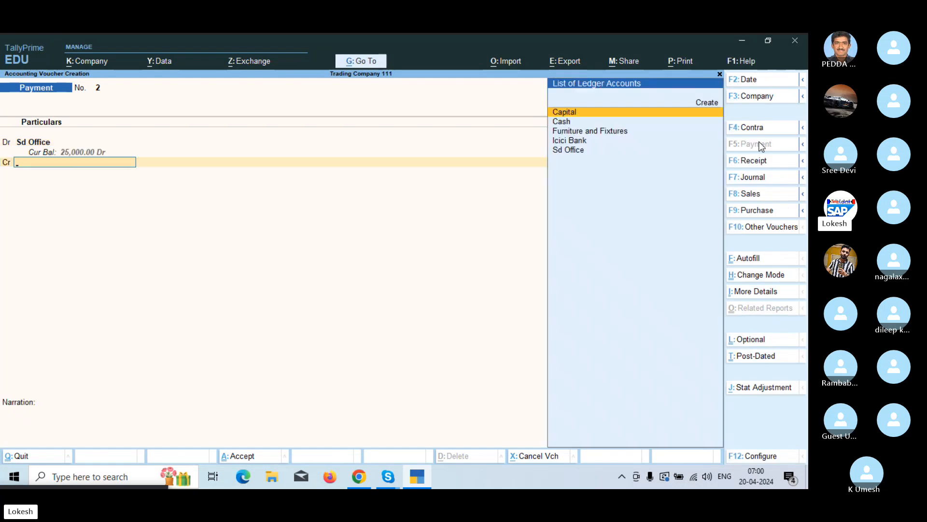
pyautogui.press('Down')
pyautogui.press('Down')
pyautogui.press('Down')
pyautogui.press('Return')
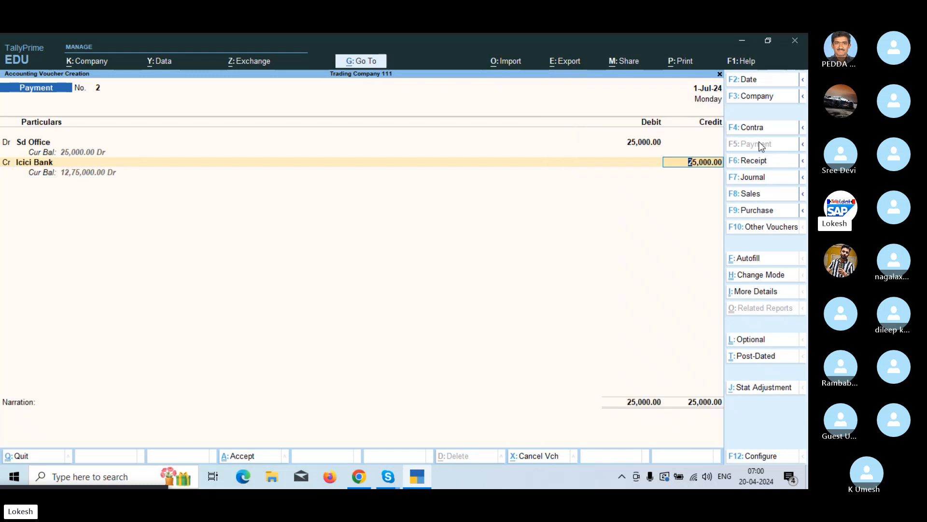
pyautogui.press('ctrl')
pyautogui.hotkey('ctrl', 'a')
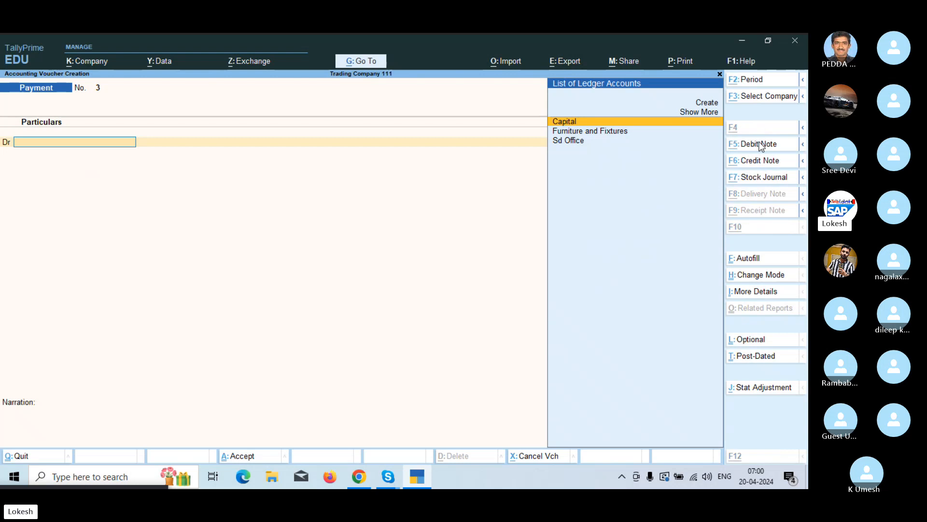
# - Create a Cell Phone ledger under Fixed Assets in the third payment voucher and debit it with 5500
pyautogui.hotkey('alt', 'c')
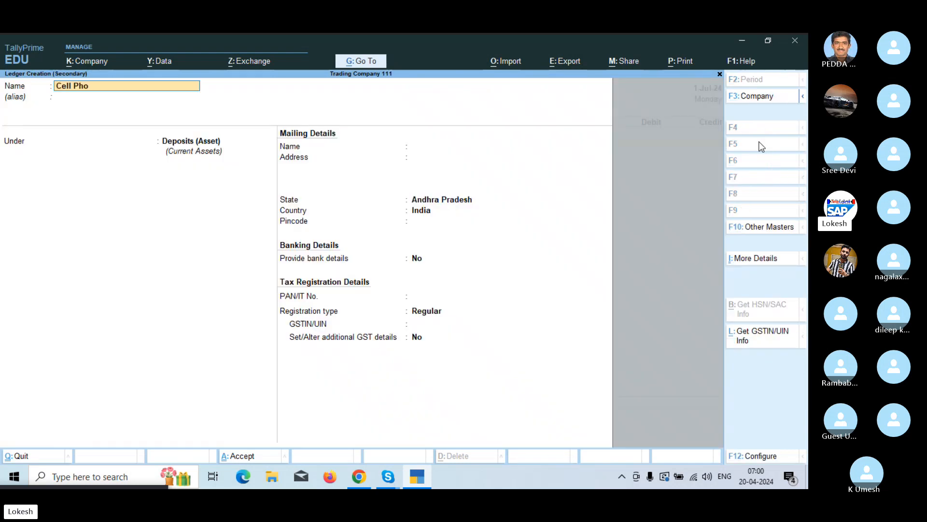
pyautogui.press('Return')
pyautogui.press('Return')
pyautogui.write('f')
pyautogui.press('Return')
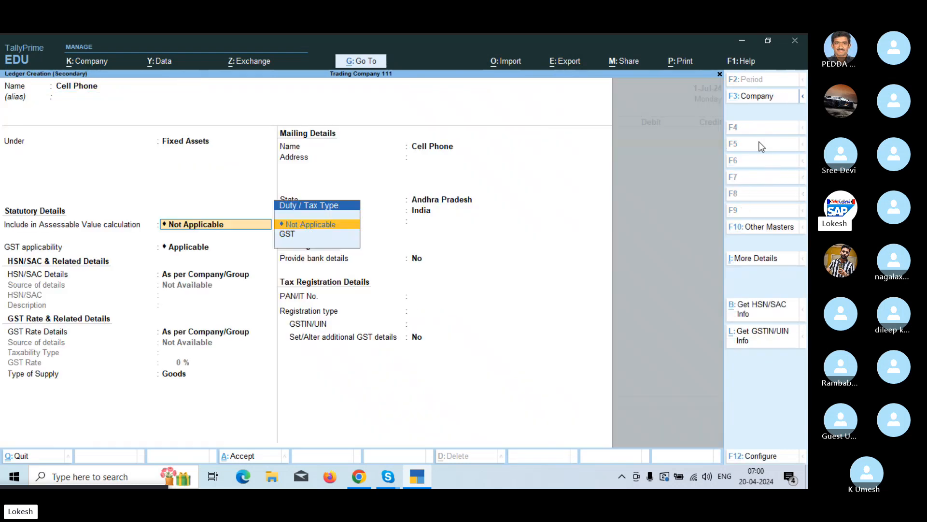
pyautogui.hotkey('ctrl', 'a')
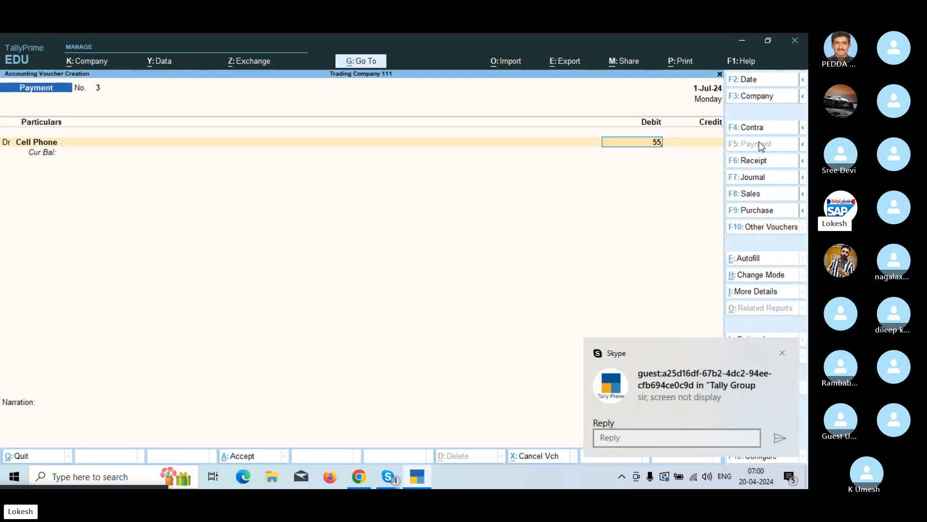
pyautogui.write('5500')
pyautogui.press('Return')
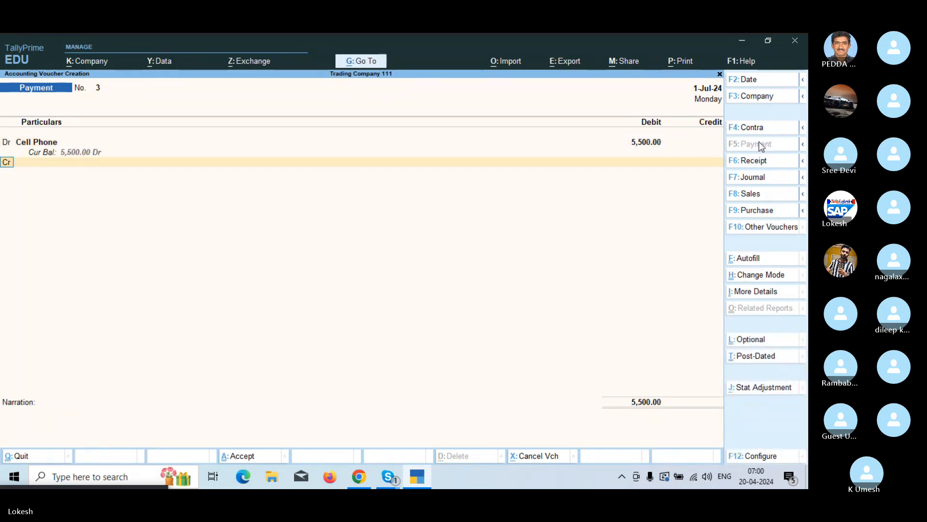
# - Create a Computer ledger under Fixed Assets as the second debit line of the third payment voucher and debit it with 25000
pyautogui.press('Return')
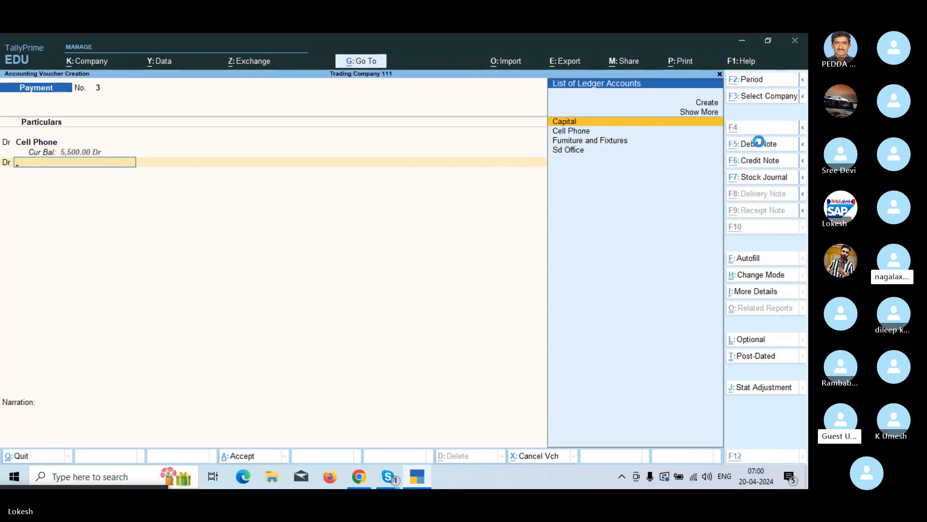
pyautogui.hotkey('alt', 'c')
pyautogui.write('Co')
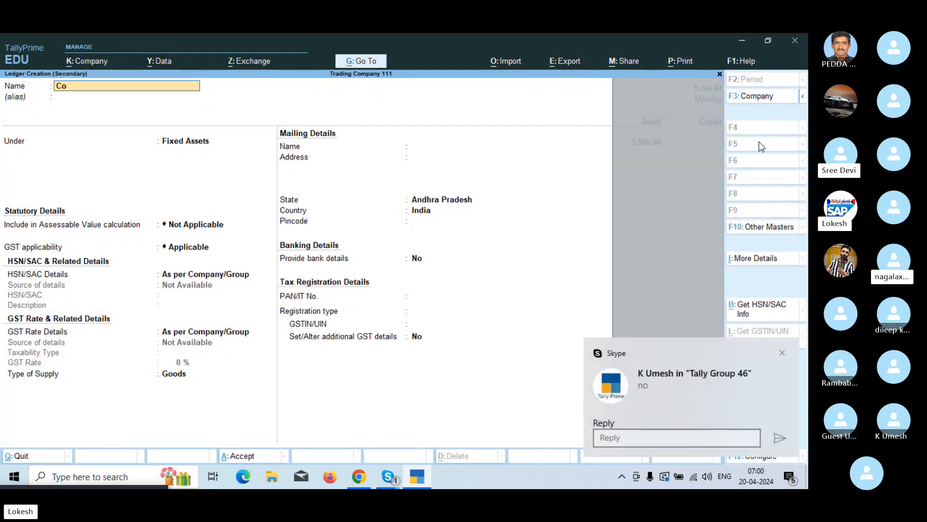
pyautogui.write('mputer')
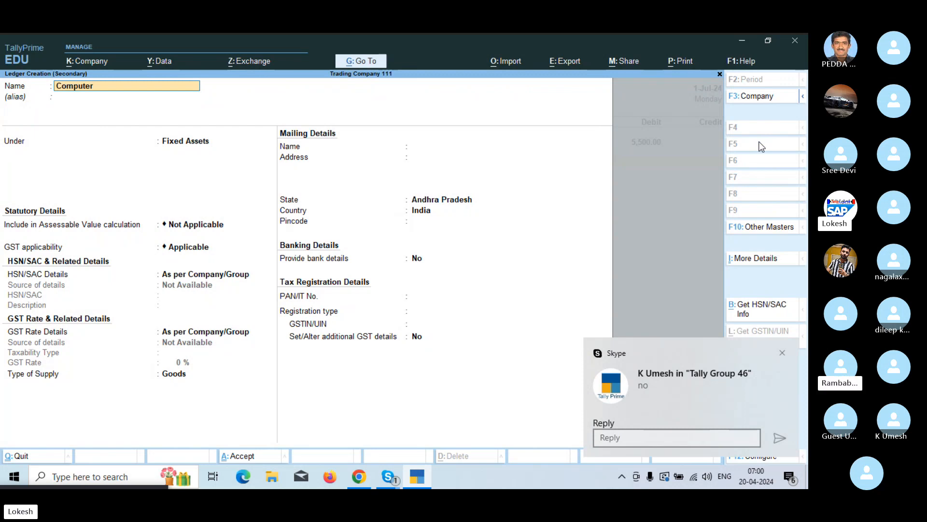
pyautogui.press('Return')
pyautogui.press('Return')
pyautogui.write('D')
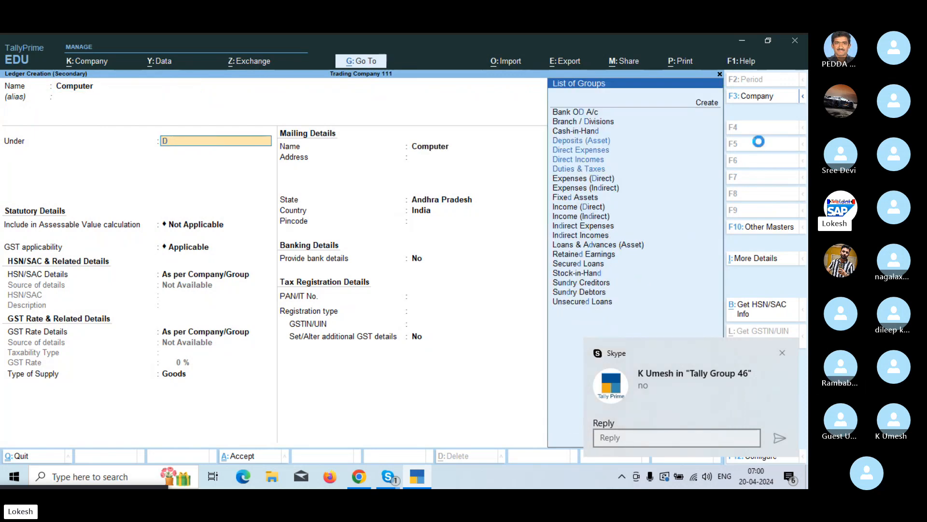
pyautogui.press('BackSpace')
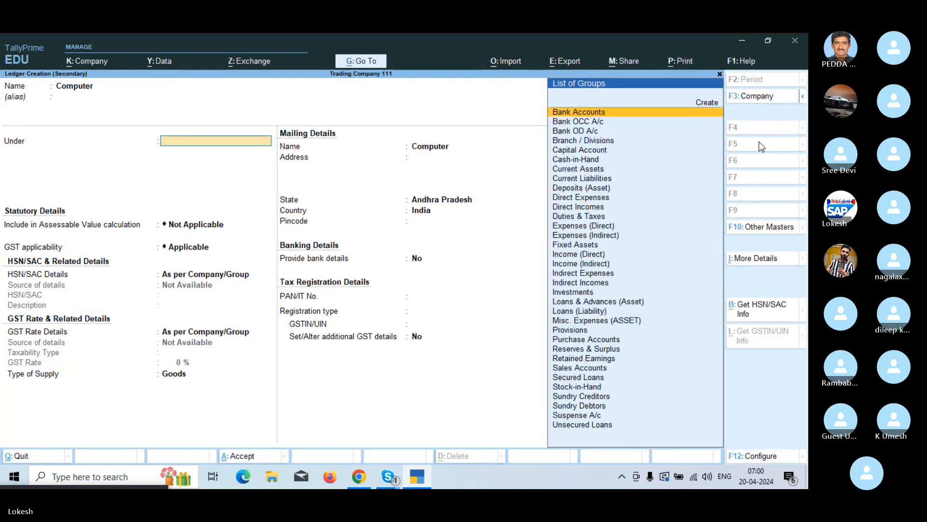
pyautogui.write('f')
pyautogui.press('Return')
pyautogui.hotkey('ctrl', 'a')
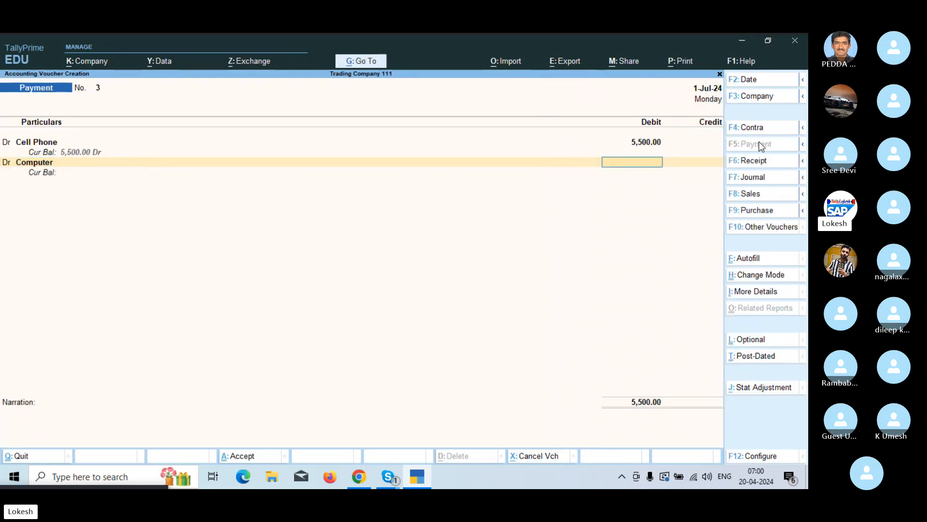
pyautogui.write('25,000')
pyautogui.press('Return')
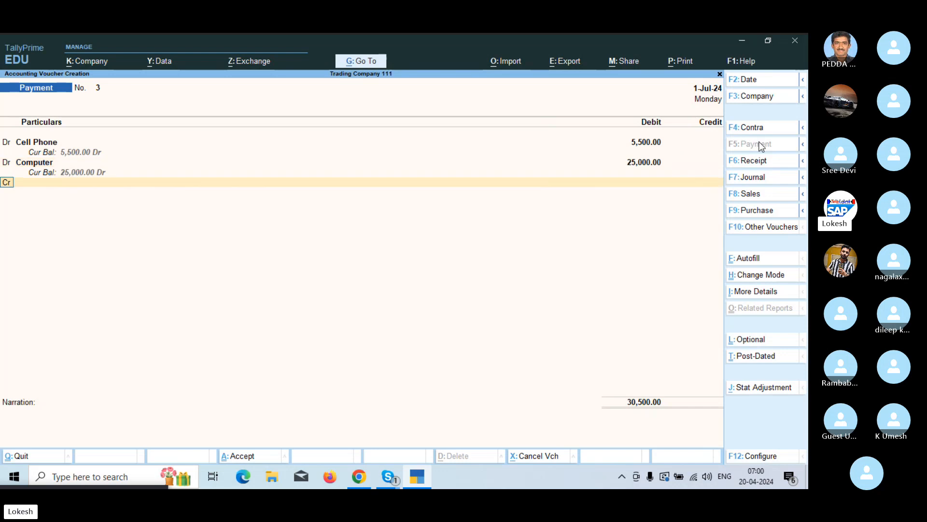
# - Create an Electrical Fittings ledger under Fixed Assets as the next debit line of the payment voucher and debit it with 5000
pyautogui.press('Return')
pyautogui.hotkey('alt', 'c')
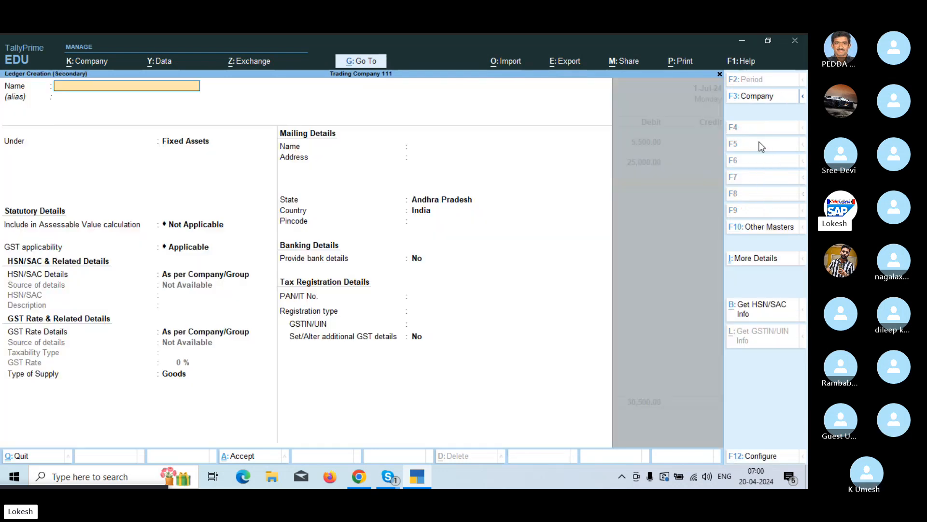
pyautogui.write('Electrical f')
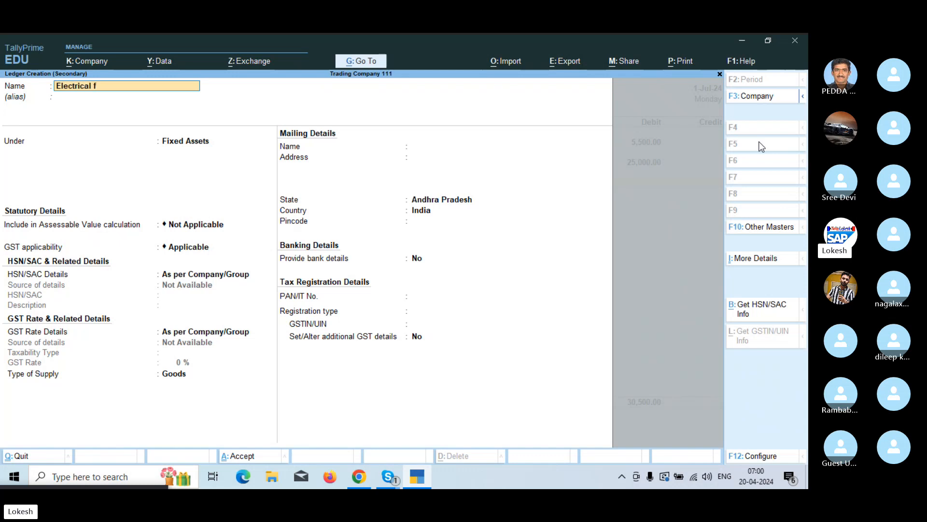
pyautogui.press('BackSpace')
pyautogui.write('Fittings')
pyautogui.press('Return')
pyautogui.press('Return')
pyautogui.press('Return')
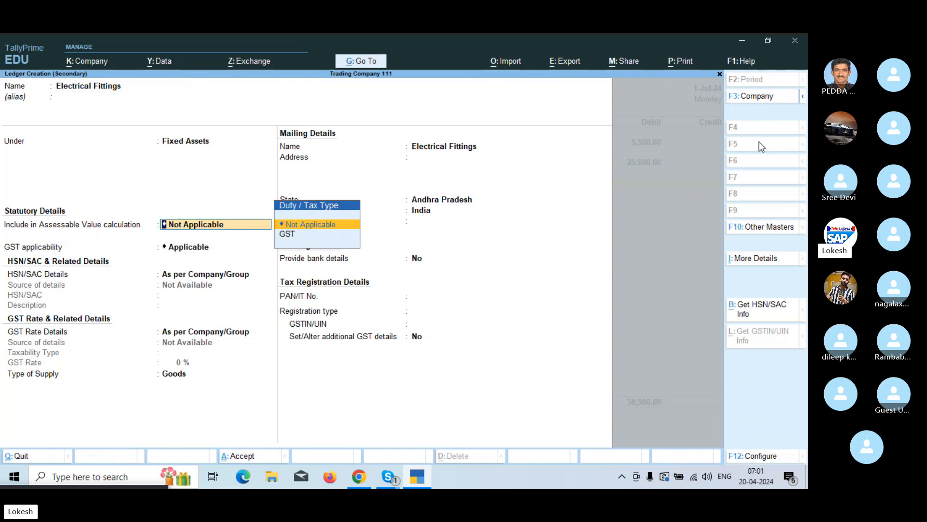
pyautogui.hotkey('ctrl', 'a')
pyautogui.write('500')
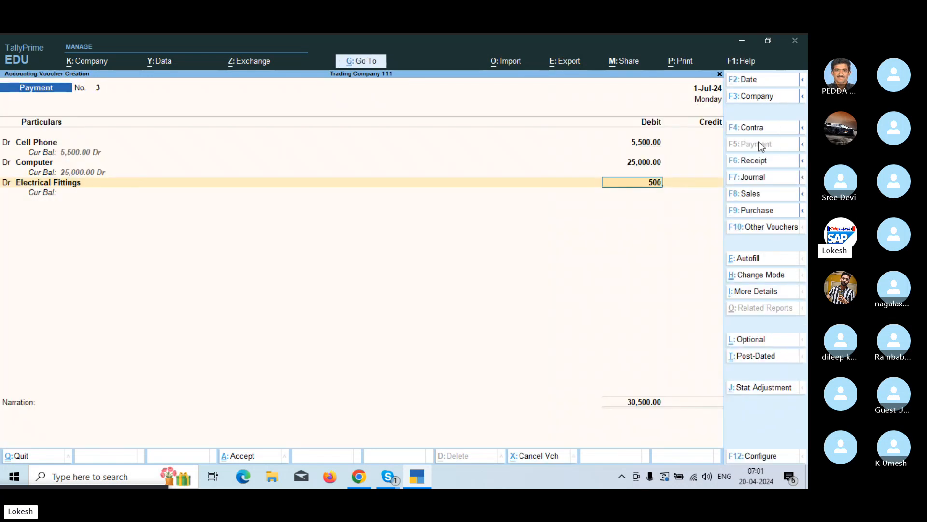
pyautogui.write('0')
pyautogui.press('Return')
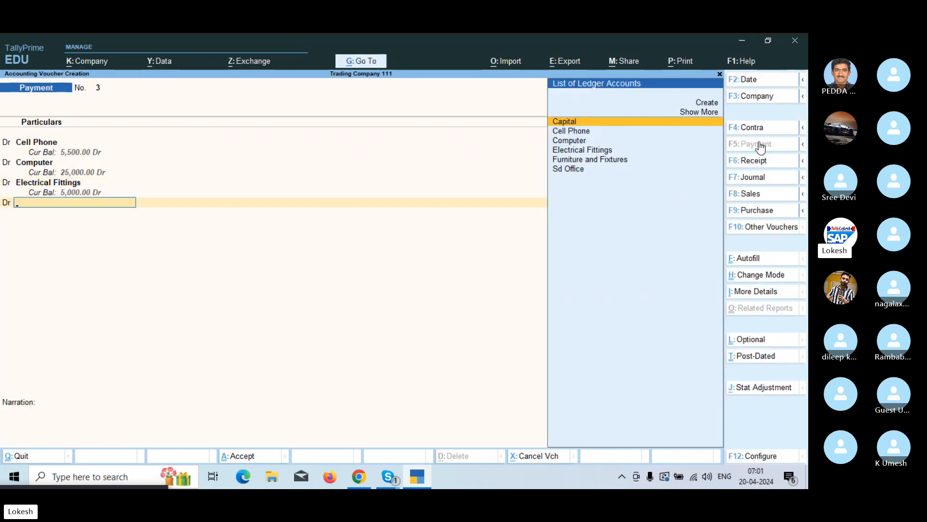
# - Create a Motor Vehicle ledger under Fixed Assets as the fourth debit line of the payment voucher and debit it with 50000
pyautogui.hotkey('alt', 'c')
pyautogui.write('M')
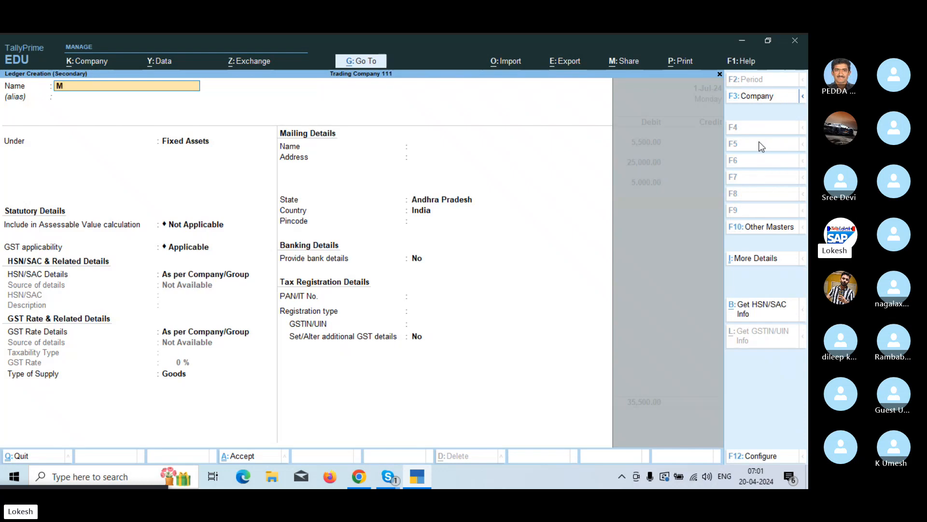
pyautogui.write('otor Vehicle')
pyautogui.press('Return')
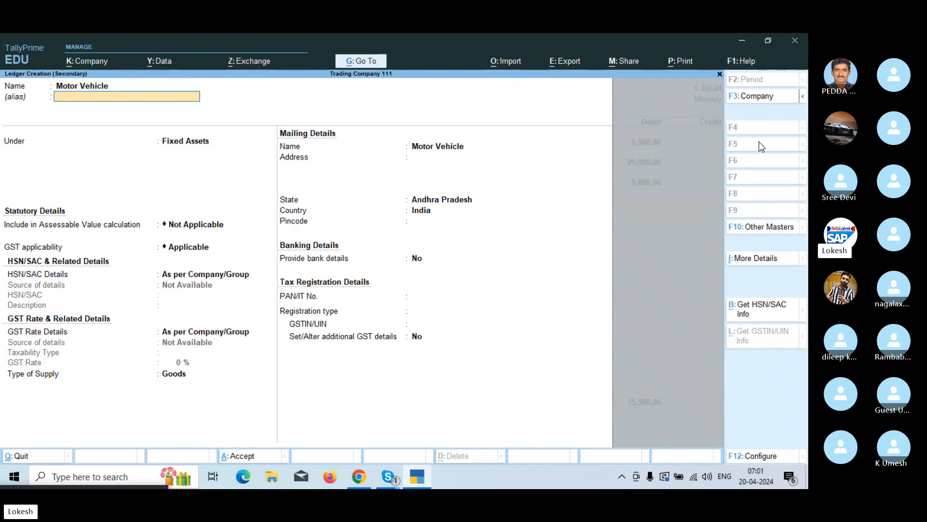
pyautogui.press('Return')
pyautogui.press('Return')
pyautogui.hotkey('ctrl', 'a')
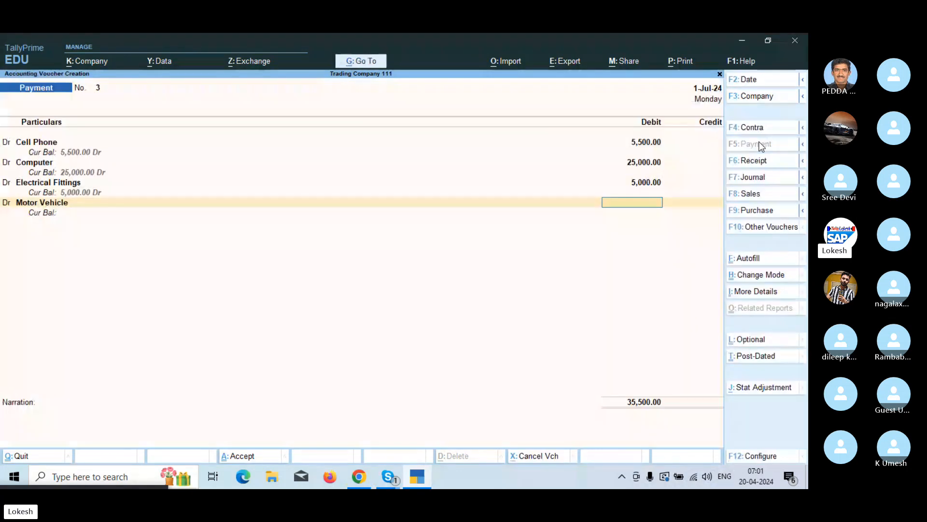
pyautogui.write('50,000')
pyautogui.press('Return')
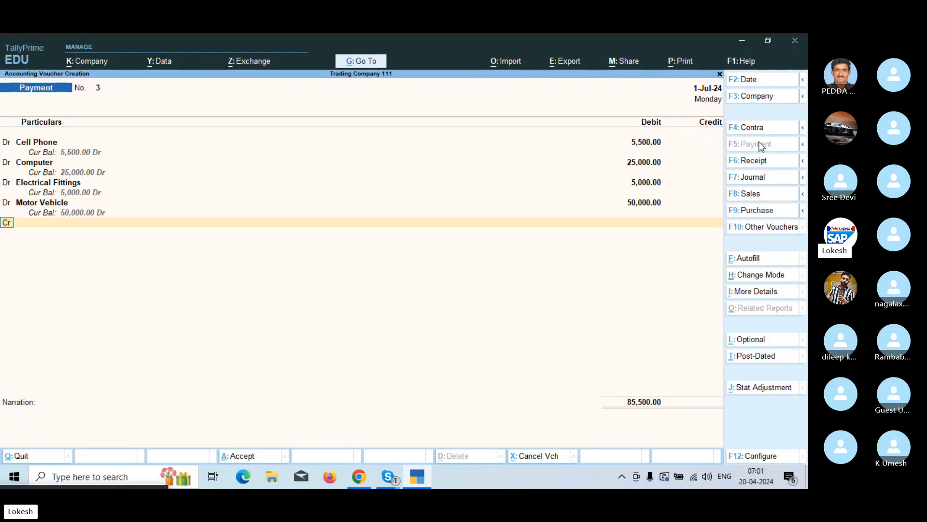
# - Credit Icici Bank with the full 85,500 for the four assets and save the payment voucher
pyautogui.press('Return')
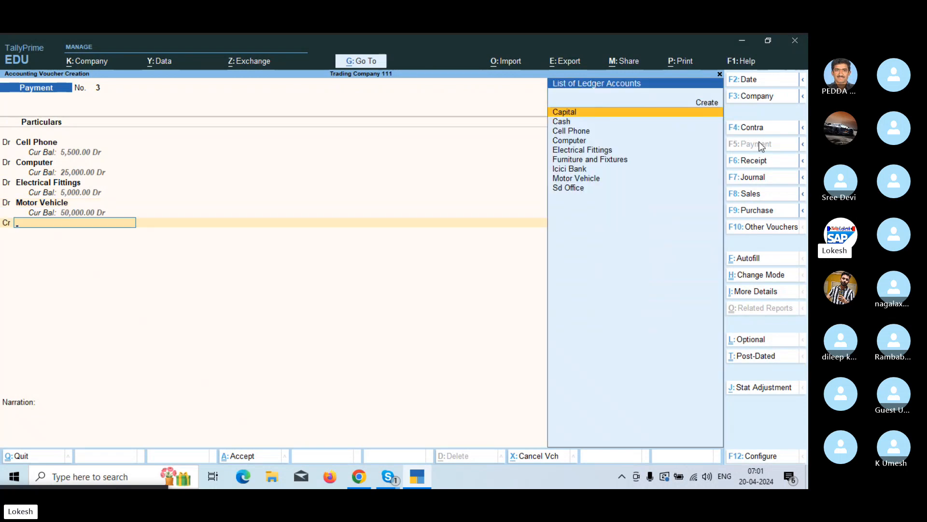
pyautogui.write('Icici Bank')
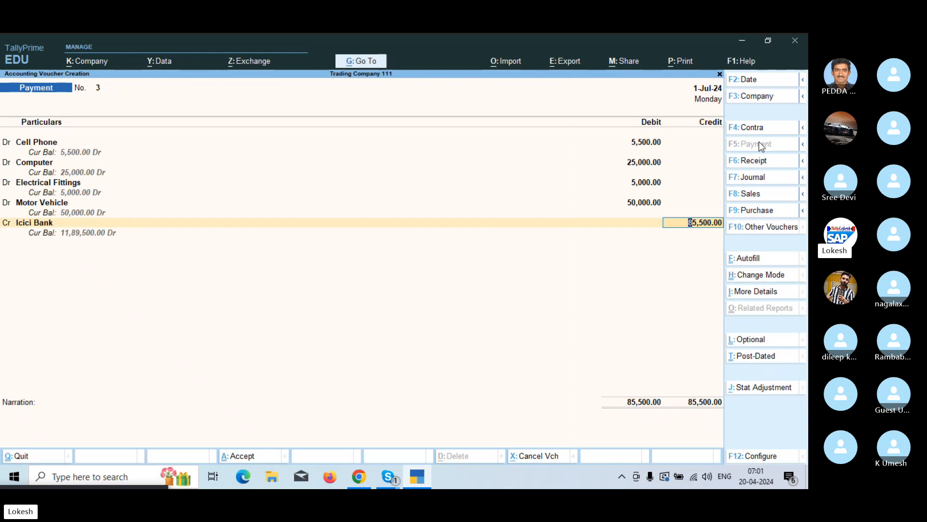
pyautogui.hotkey('ctrl', 'a')
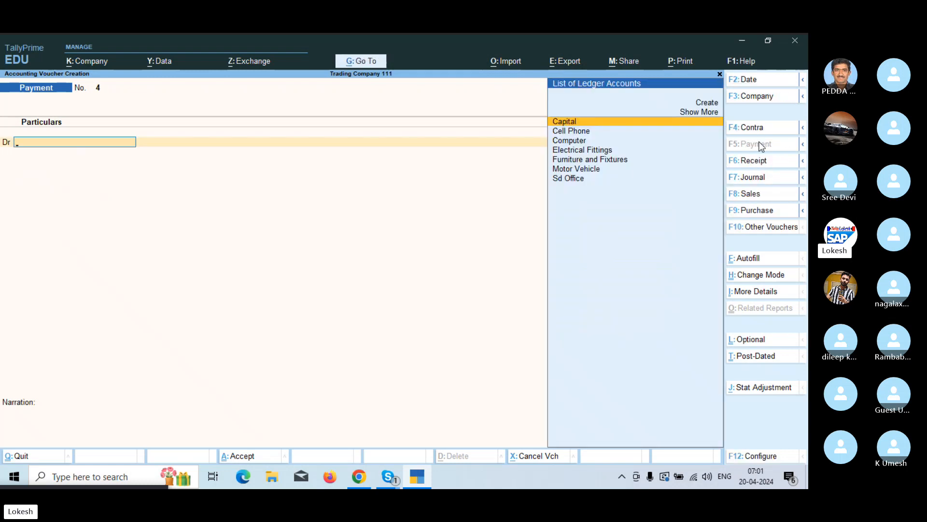
# - Start a purchase voucher and create its party ledger, A2z Traders, under Sundry Creditors
pyautogui.click(777, 212)
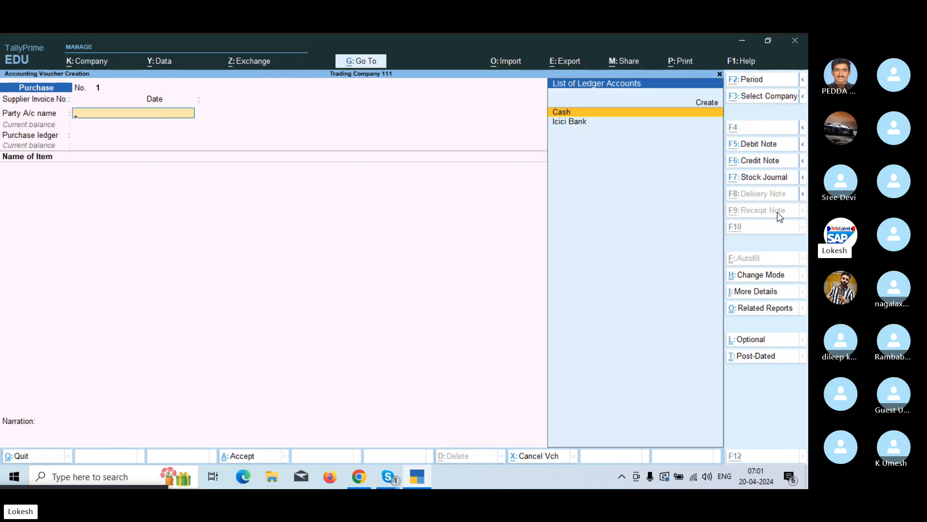
pyautogui.hotkey('alt', 'c')
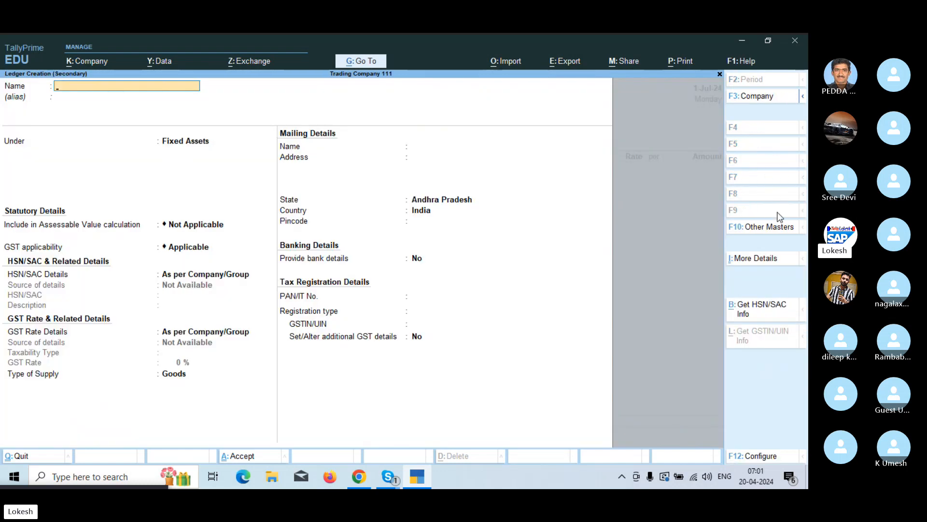
pyautogui.write('A2z traders')
pyautogui.press('Return')
pyautogui.press('Return')
pyautogui.write('Sun')
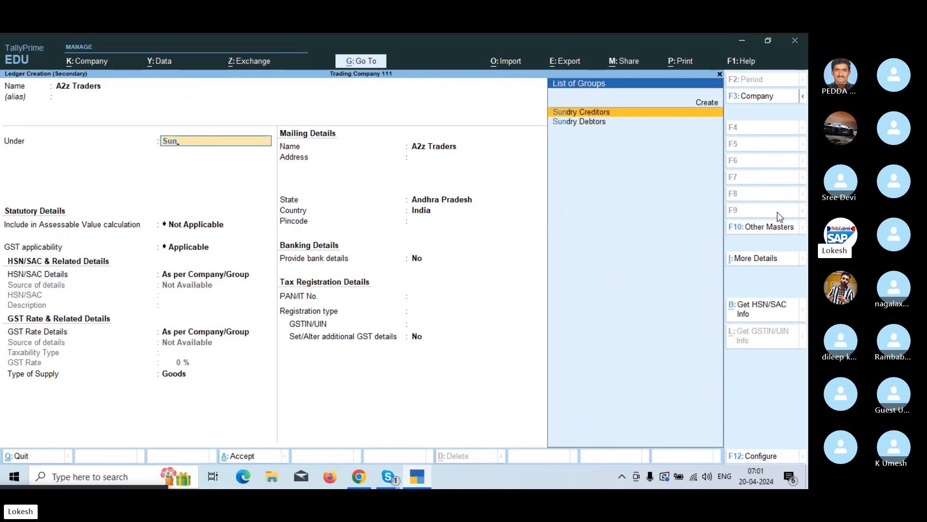
pyautogui.press('Return')
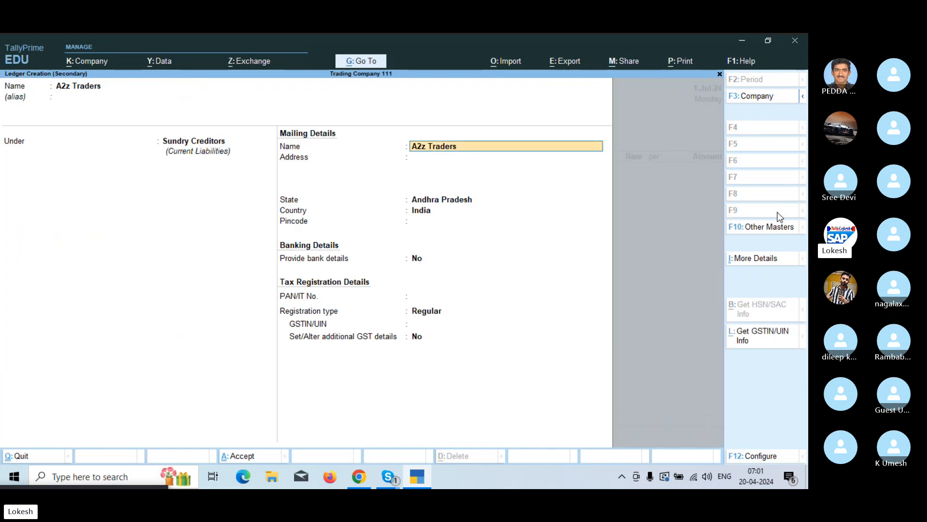
# - Keep Regular registration for A2z Traders, enter 37 as the GSTIN/UIN, and accept the ledger as the purchase voucher's supplier
pyautogui.press('Return')
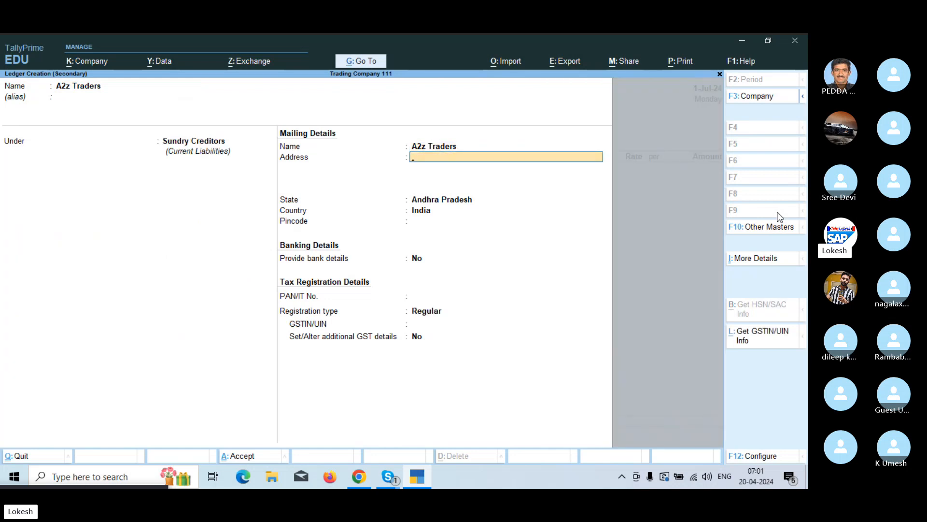
pyautogui.press('Return')
pyautogui.press('Return')
pyautogui.press('Return')
pyautogui.press('Return')
pyautogui.press('Return')
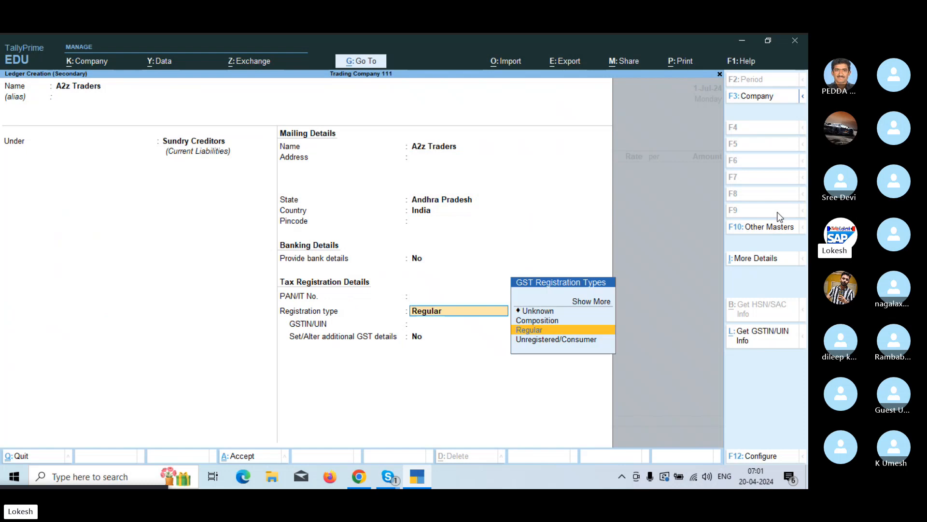
pyautogui.press('Return')
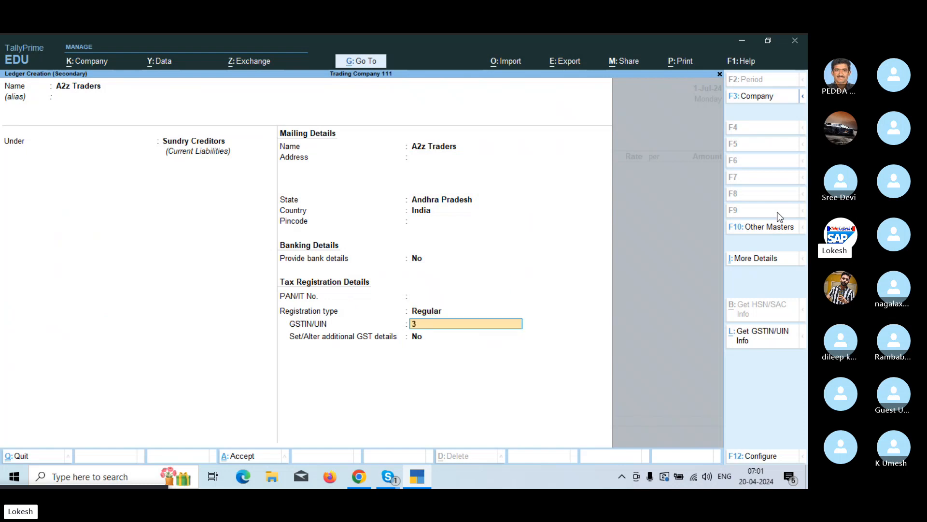
pyautogui.write('37')
pyautogui.press('Return')
pyautogui.press('Return')
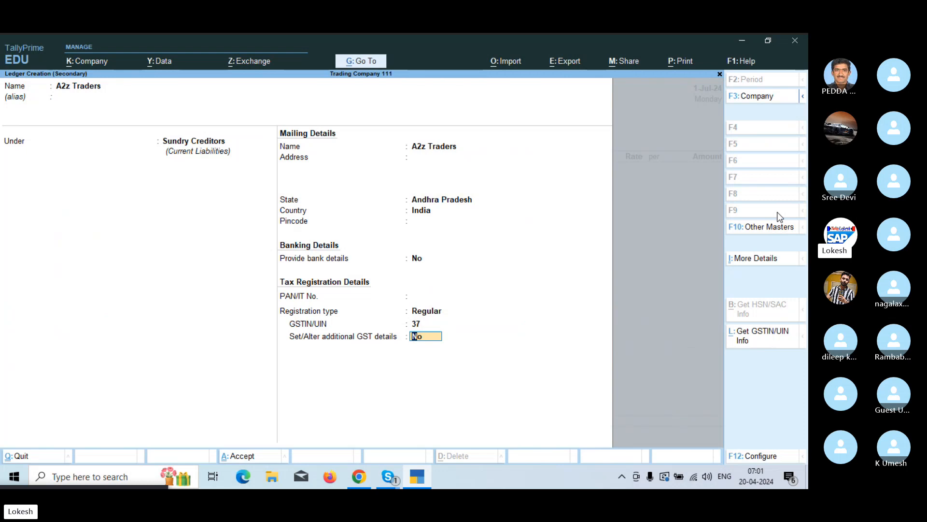
pyautogui.press('Return')
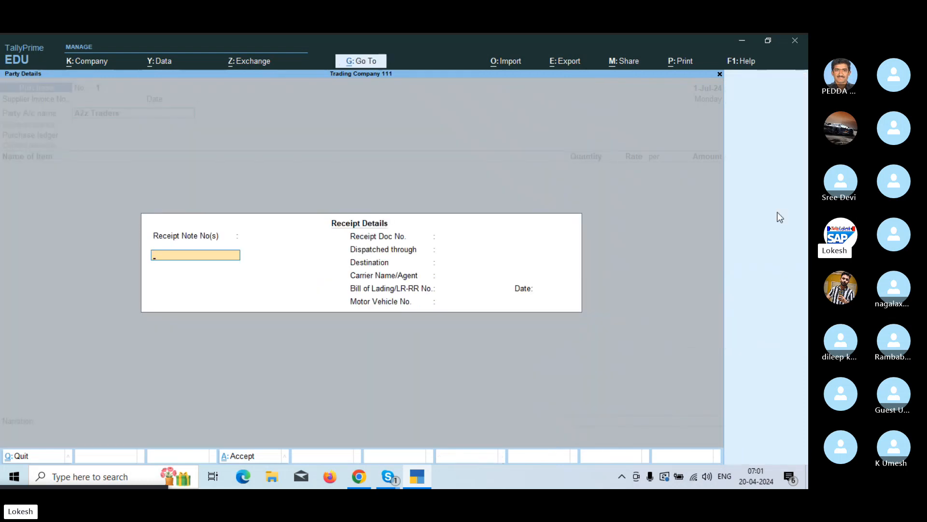
pyautogui.press('Return')
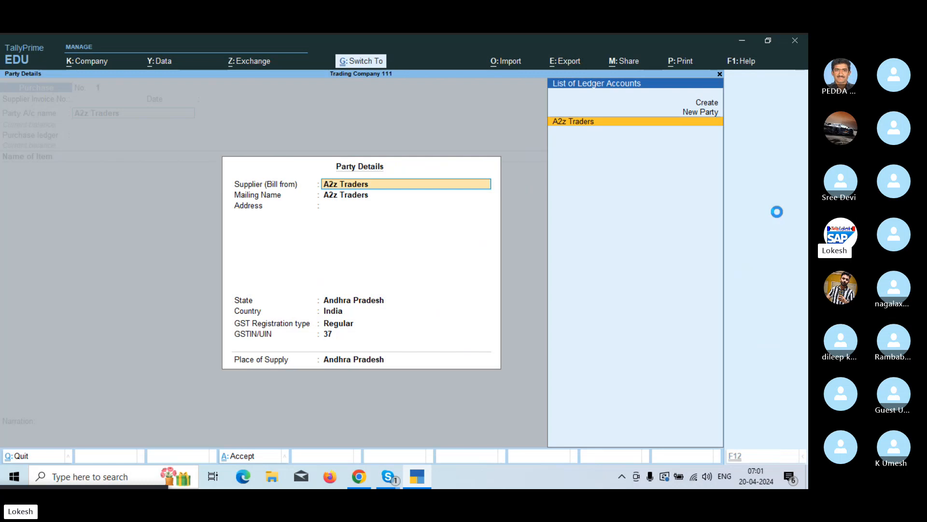
pyautogui.press('Return')
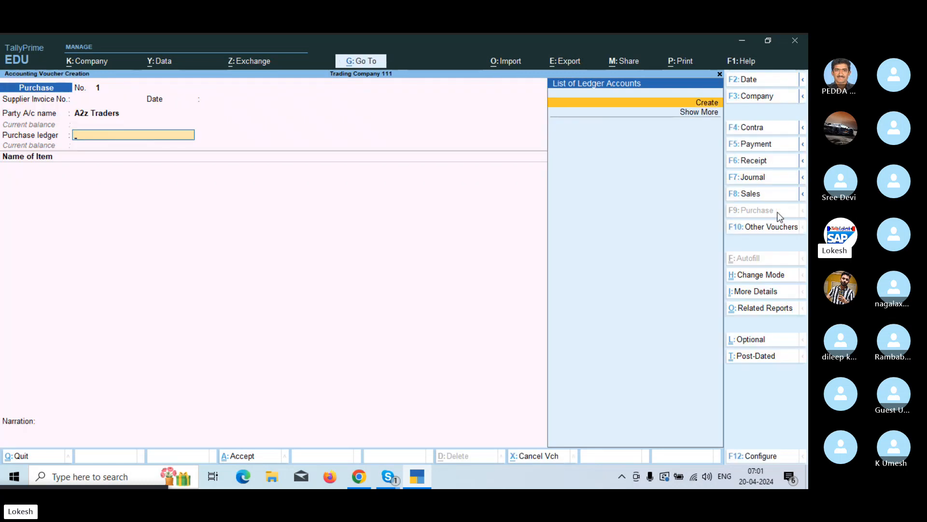
# - Create a Purchase ledger under Purchase Accounts for the voucher's purchase ledger, keeping the ledger type Not Applicable
pyautogui.press('Return')
pyautogui.write('Purchase')
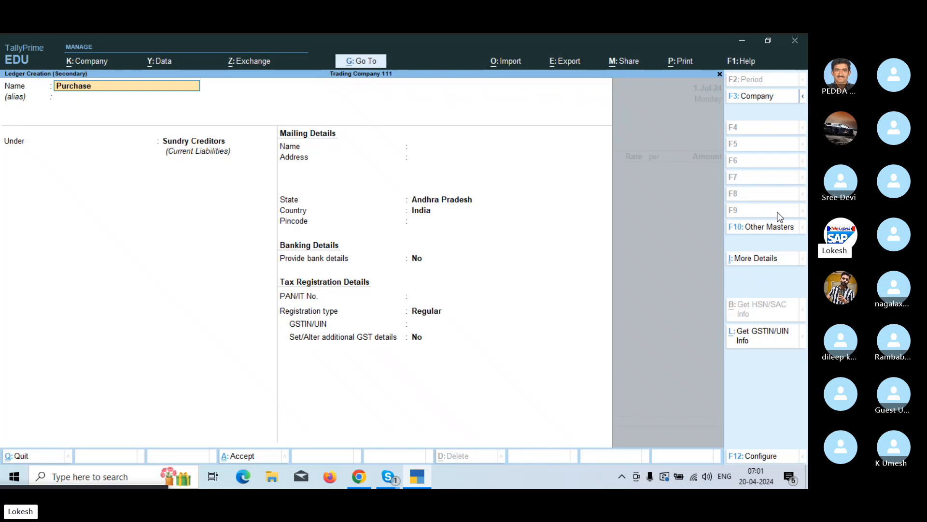
pyautogui.press('Return')
pyautogui.press('Return')
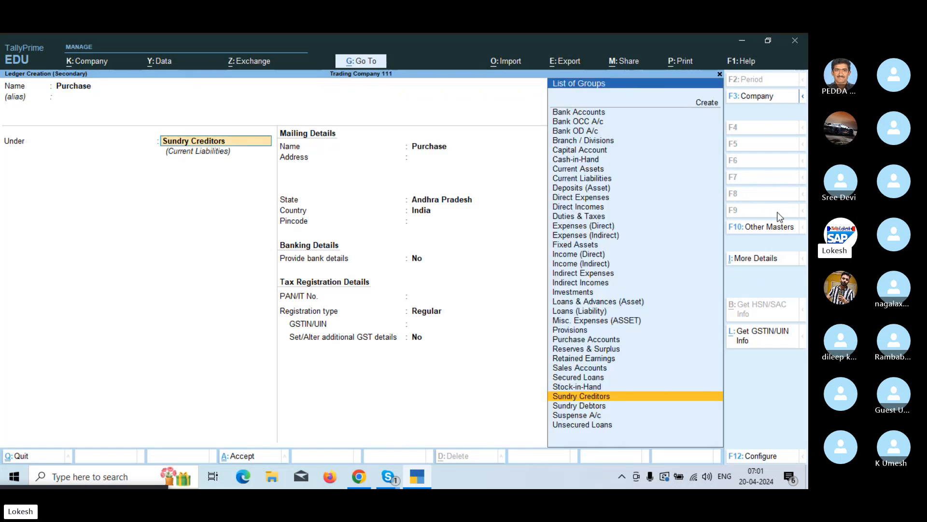
pyautogui.write('pu')
pyautogui.press('Return')
pyautogui.press('Return')
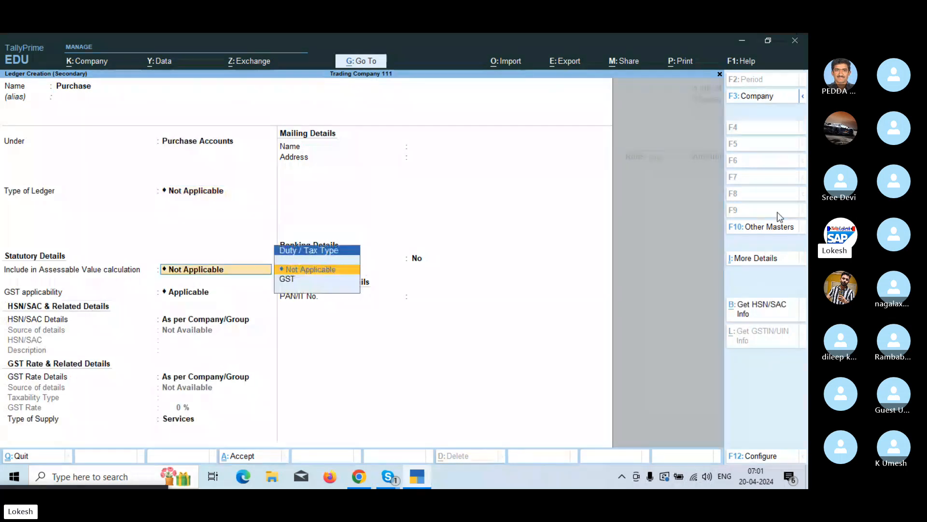
# - Keep GST Applicable with HSN/SAC and rate details as per company/group, and set the Purchase ledger's type of supply to Goods
pyautogui.press('Return')
pyautogui.press('Return')
pyautogui.press('Return')
pyautogui.press('Return')
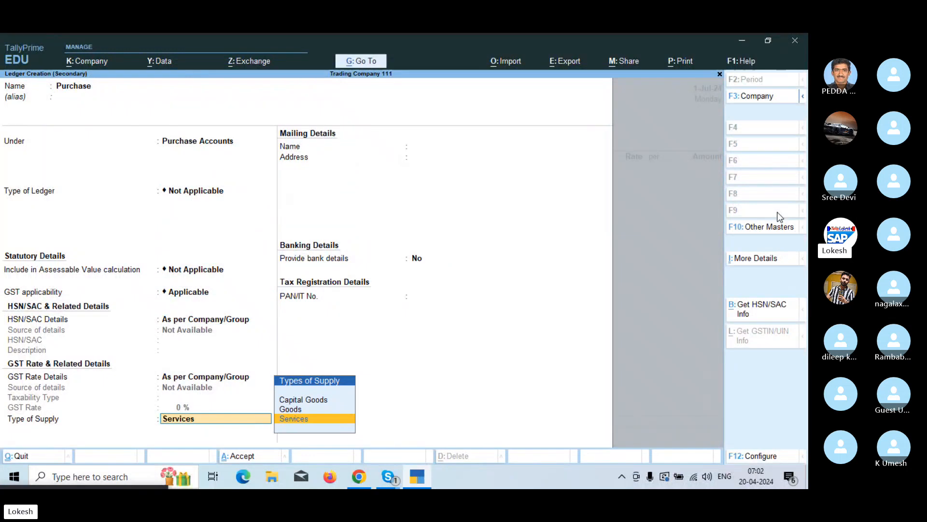
pyautogui.press('Up')
pyautogui.press('Return')
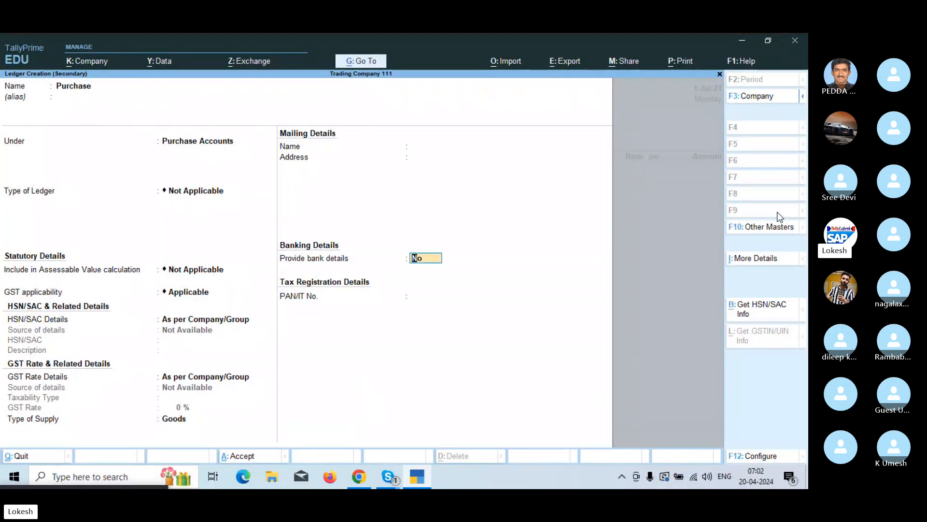
# - Save the Purchase ledger without bank details and name a new stock item for the voucher High Capacity Stabilizers
pyautogui.press('Return')
pyautogui.press('Return')
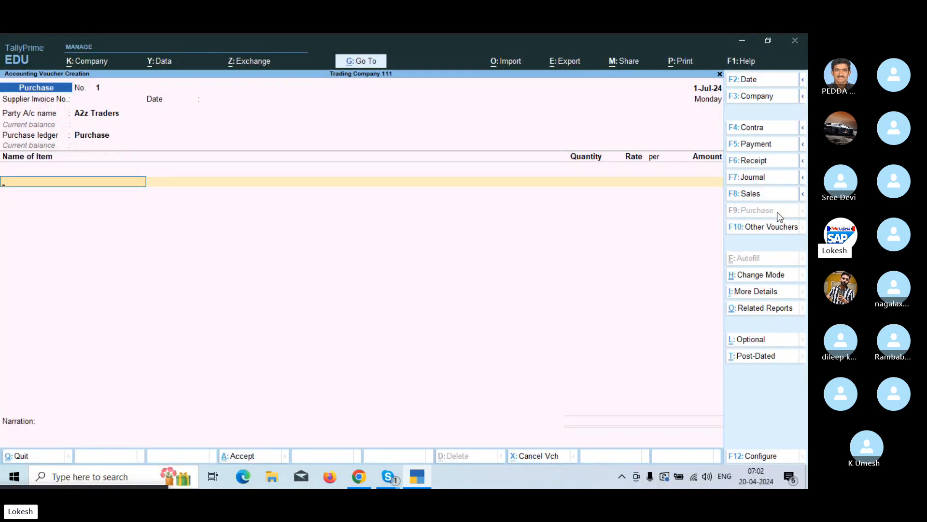
pyautogui.hotkey('alt', 'c')
pyautogui.write('Hi')
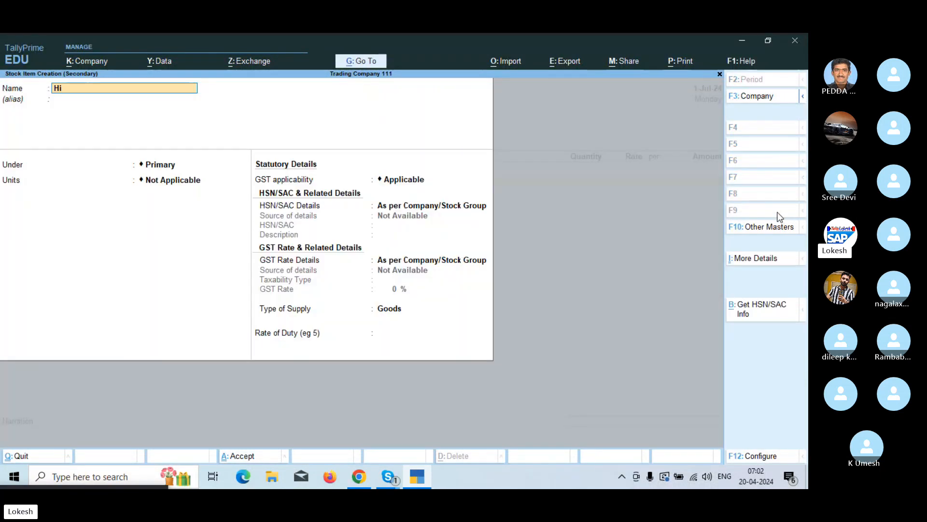
pyautogui.write('gh Capaci')
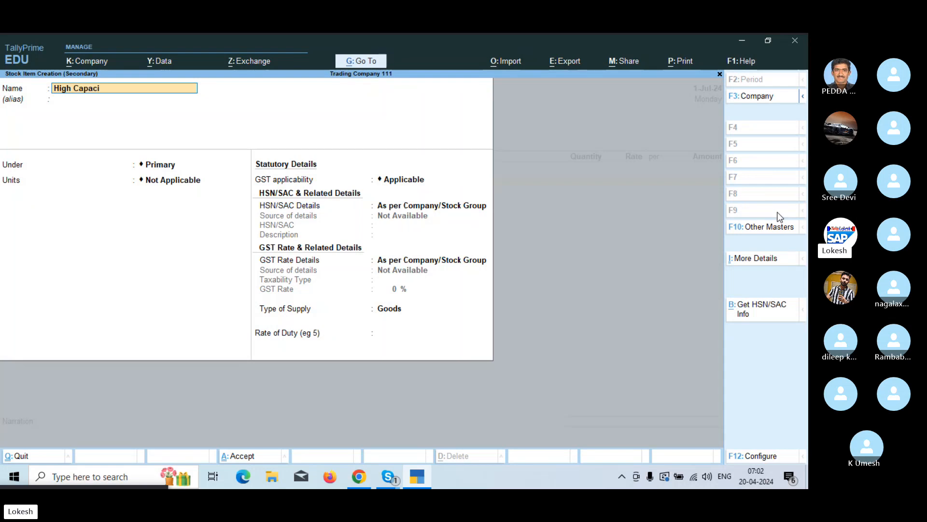
pyautogui.write('ty Stabilizer')
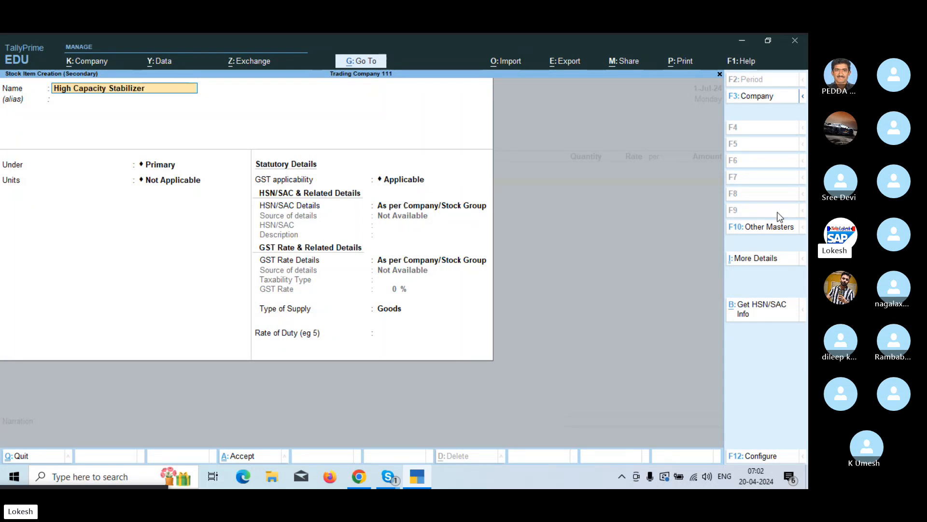
pyautogui.press('Return')
pyautogui.press('Return')
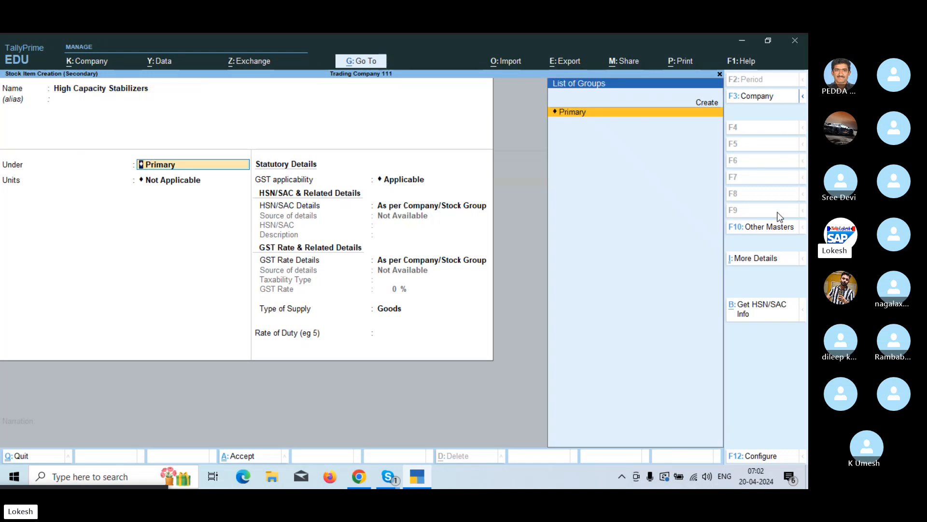
# - Create a stock group named Stabilizers under Primary and place the new stock item in it
pyautogui.hotkey('alt', 'c')
pyautogui.write('St')
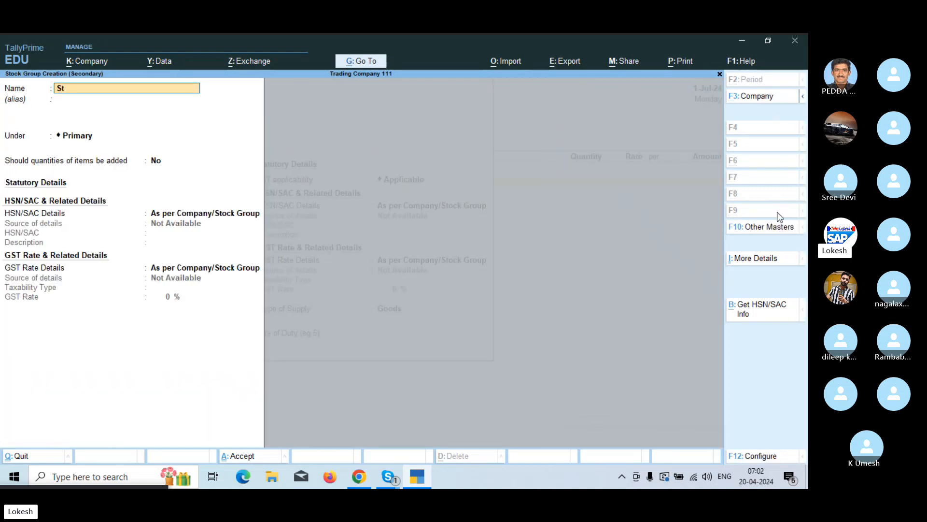
pyautogui.write('abilizers')
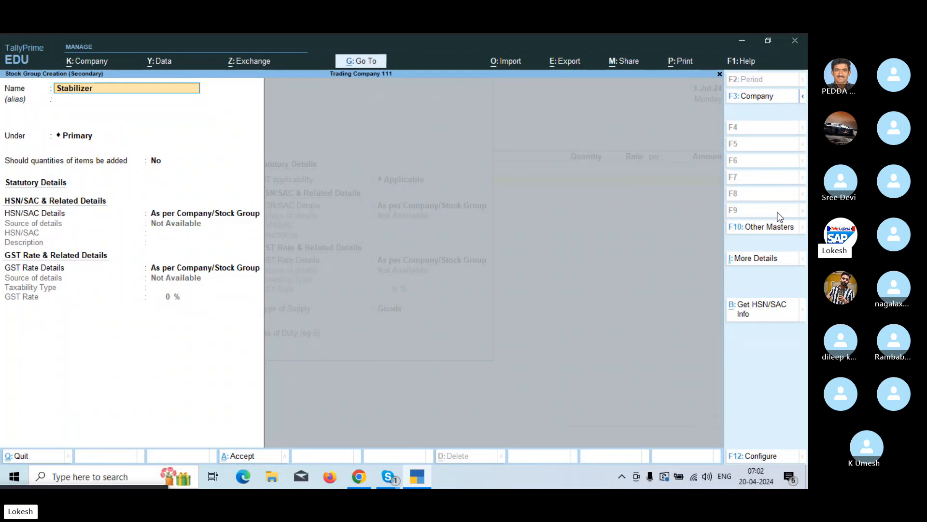
pyautogui.press('Return')
pyautogui.press('Return')
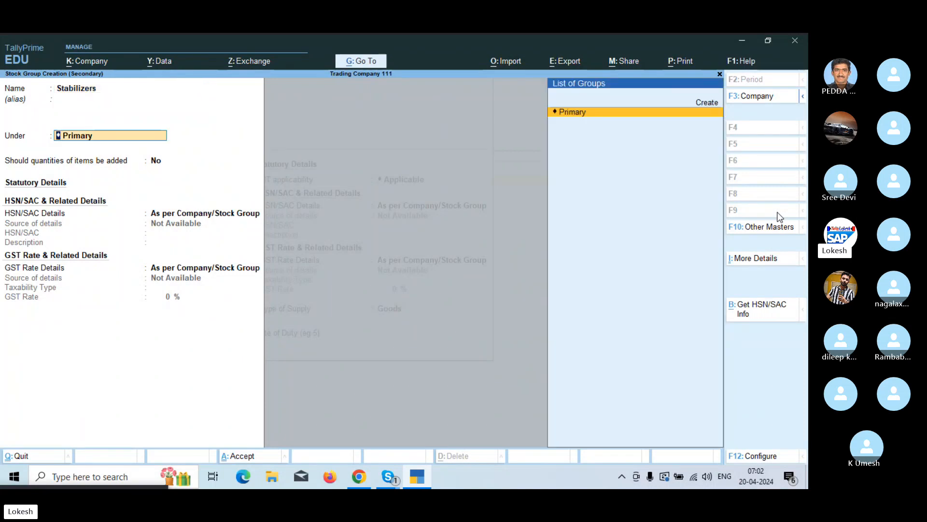
pyautogui.press('ctrl')
pyautogui.hotkey('ctrl', 'a')
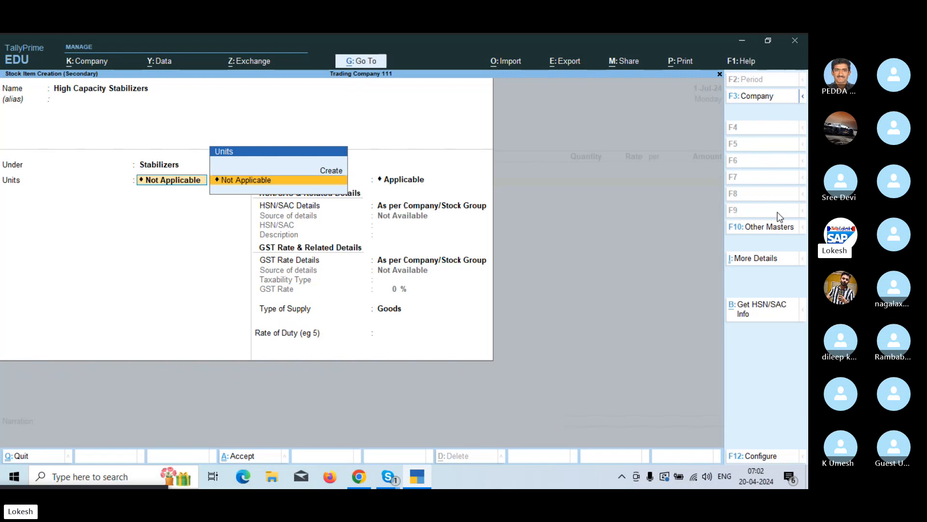
# - Create a simple unit with symbol nos, a NOS unit quantity code and 0 decimal places as the item's unit
pyautogui.hotkey('alt', 'c')
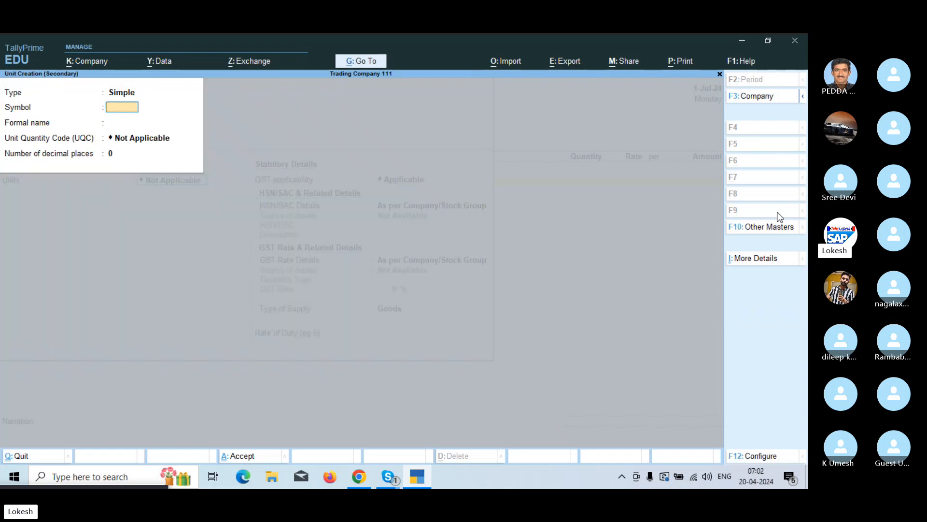
pyautogui.write('nos')
pyautogui.press('Return')
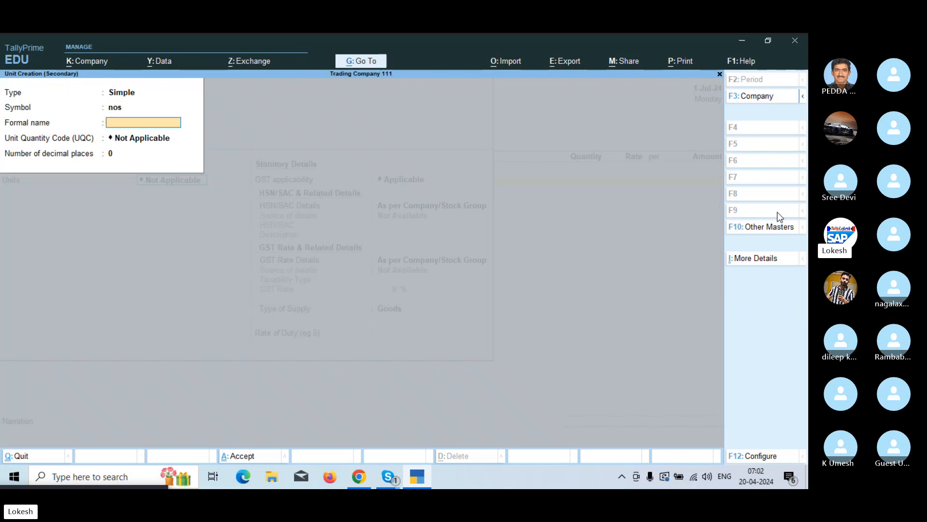
pyautogui.press('Return')
pyautogui.write('no')
pyautogui.press('Return')
pyautogui.press('Return')
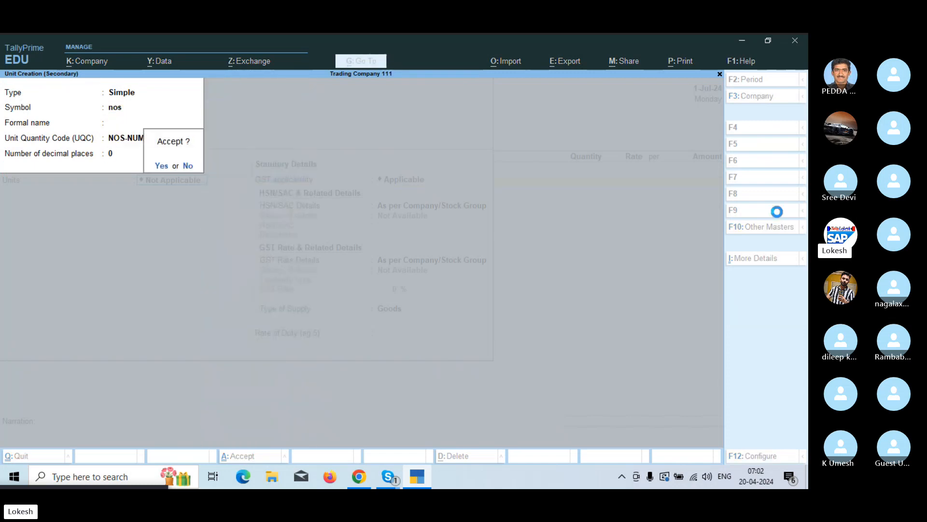
pyautogui.press('Return')
pyautogui.press('Return')
# - Keep GST Applicable for the item, choose to specify its HSN/SAC details here, and enter HSN/SAC 856974
pyautogui.press('Return')
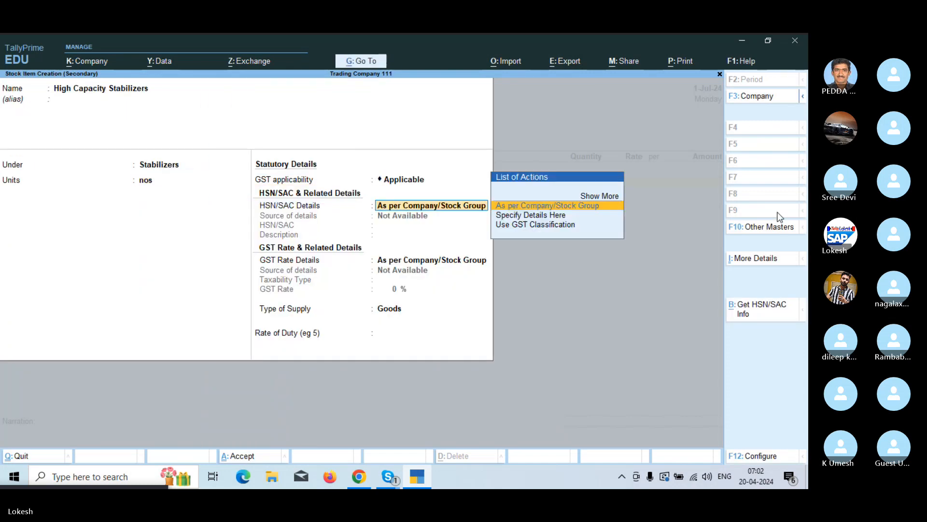
pyautogui.press('Down')
pyautogui.press('Return')
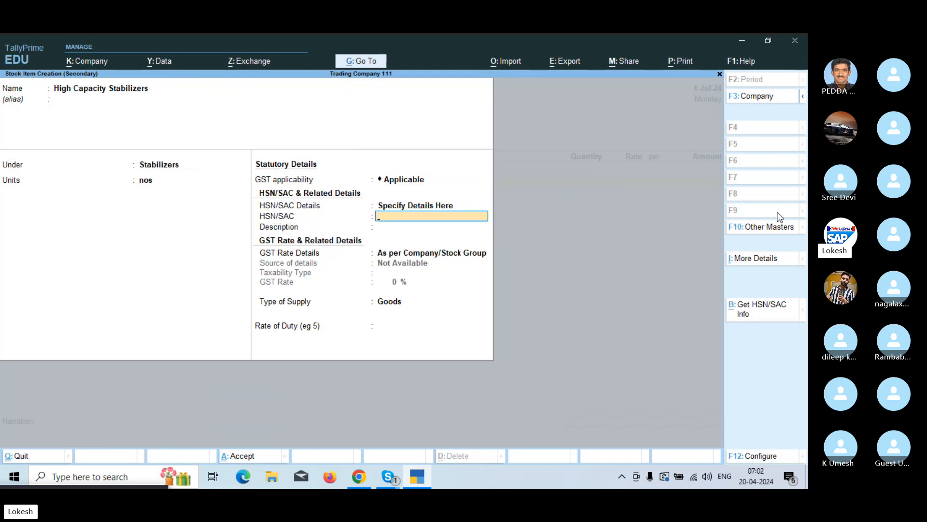
pyautogui.write('856974')
pyautogui.press('Return')
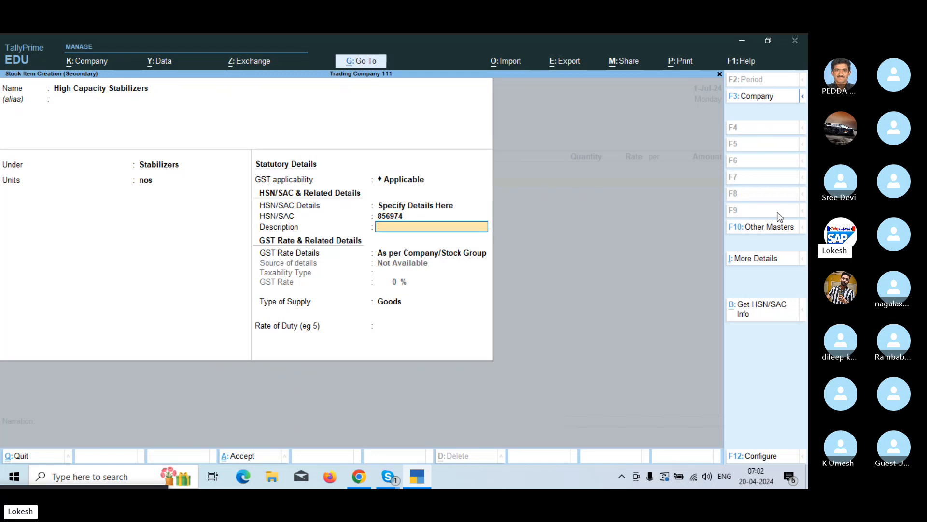
# - Specify the item's GST rate details as Taxable at 28%, keep Goods as the supply type, and save the stock item
pyautogui.press('Return')
pyautogui.press('Down')
pyautogui.press('Return')
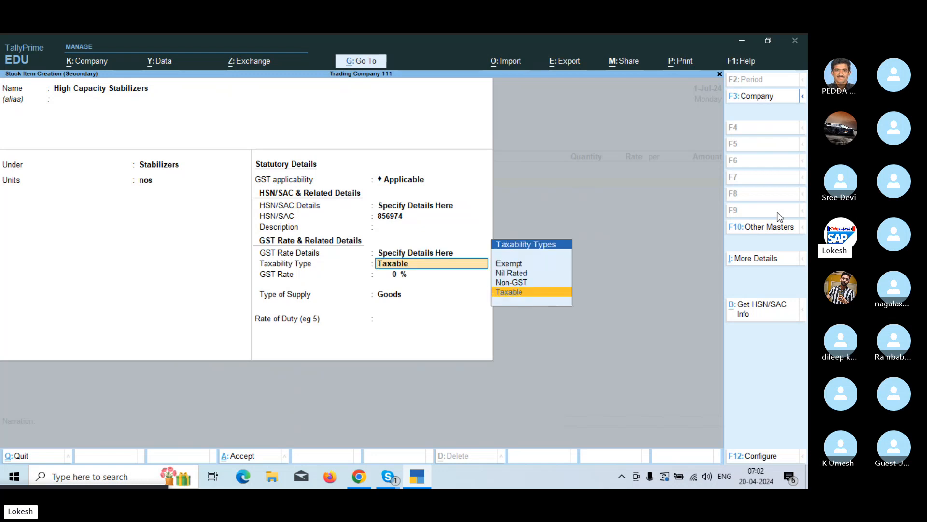
pyautogui.press('Return')
pyautogui.write('28')
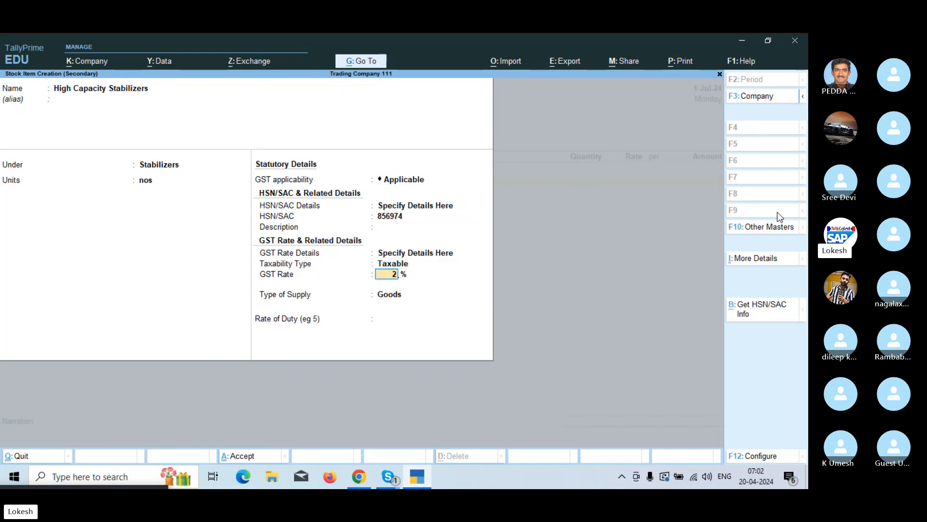
pyautogui.press('Return')
pyautogui.press('Return')
pyautogui.press('Return')
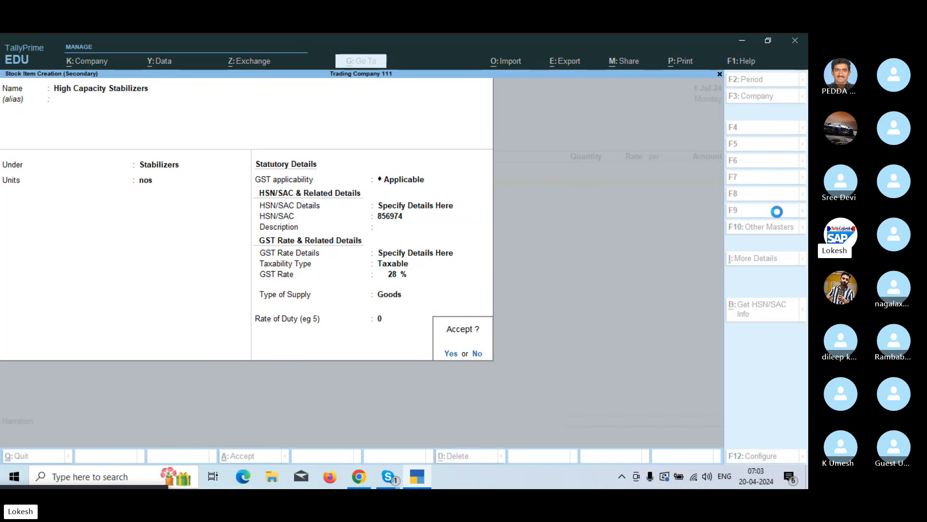
pyautogui.press('Return')
# - Enter a quantity of 100 nos at a rate of 600 for High Capacity Stabilizers and finish the item list
pyautogui.write('1')
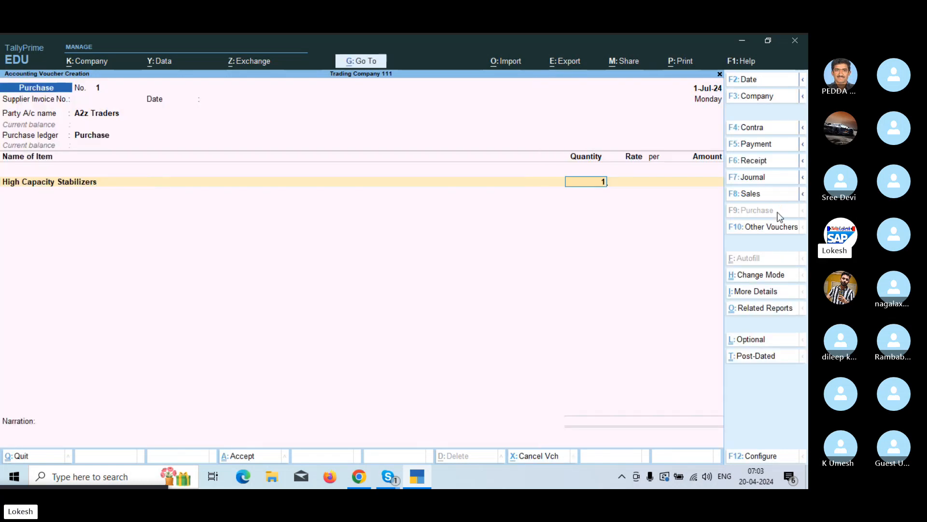
pyautogui.write('00')
pyautogui.press('Return')
pyautogui.write('6')
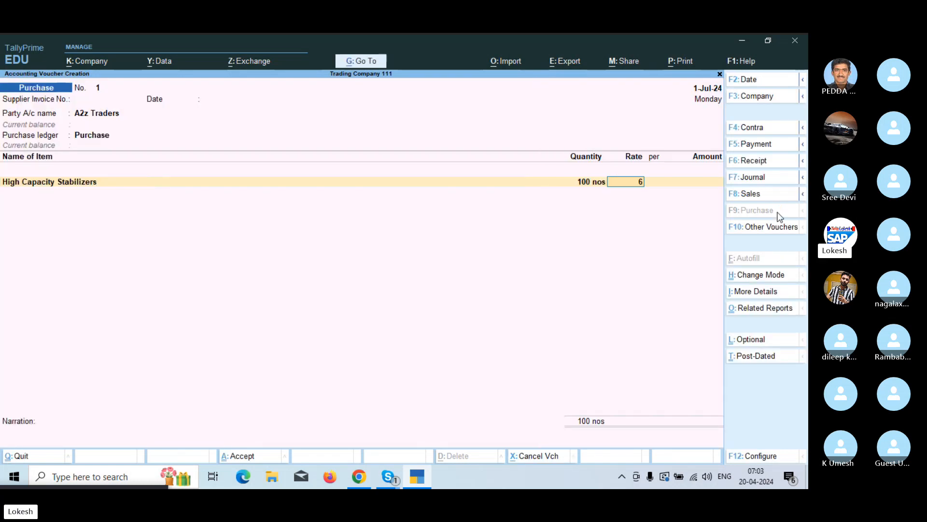
pyautogui.press('Return')
pyautogui.press('Return')
pyautogui.press('Return')
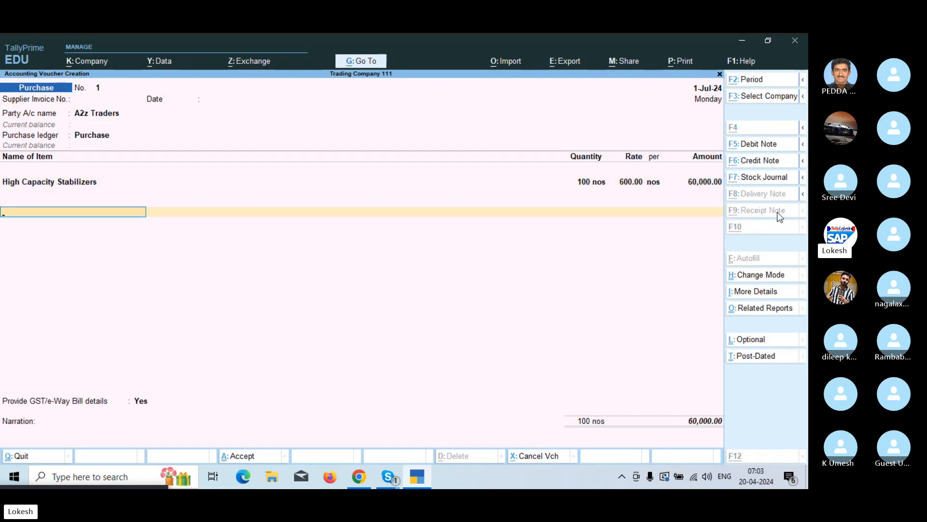
# - Create a ledger named CGST under Duties & Taxes from the purchase voucher
pyautogui.hotkey('alt', 'c')
pyautogui.write('CGST')
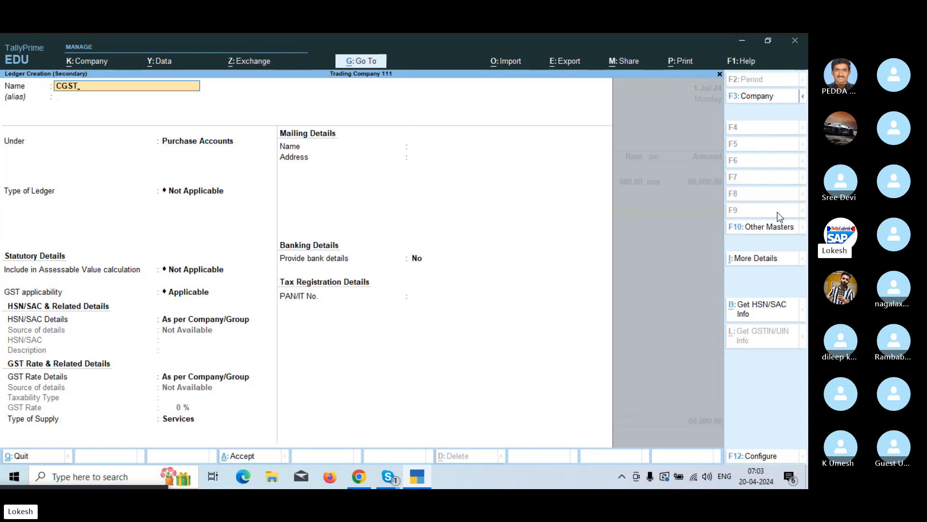
pyautogui.press('Return')
pyautogui.write('du')
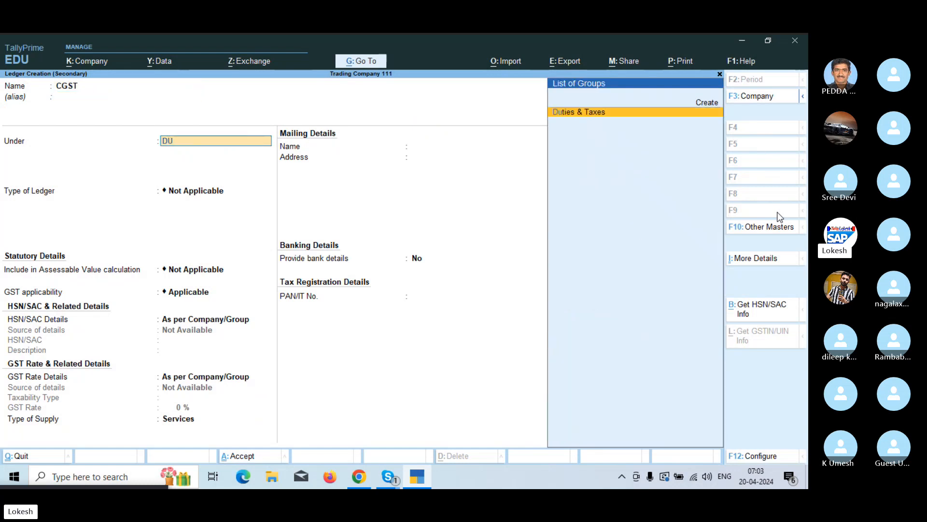
pyautogui.press('Return')
# - Set the CGST ledger's duty type to GST and tax type to CGST, without rounding, and add it to the voucher
pyautogui.press('Up')
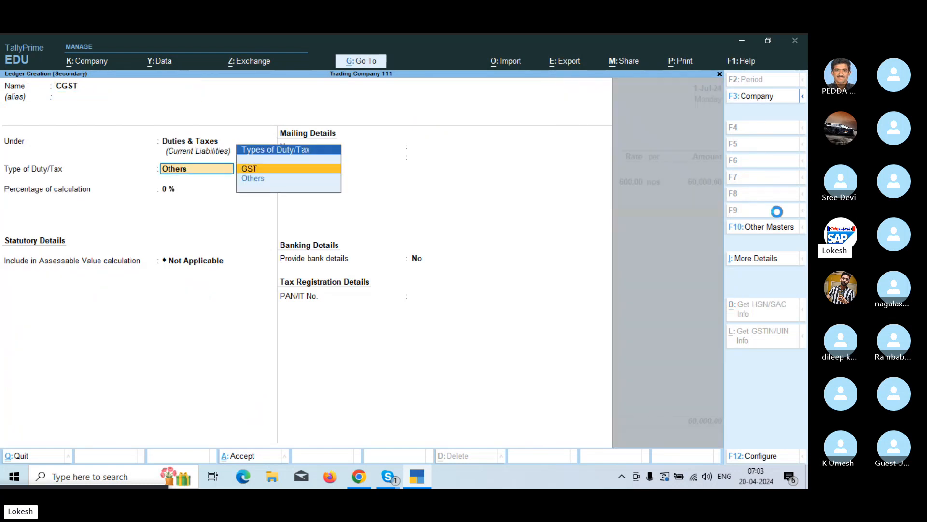
pyautogui.press('Return')
pyautogui.press('Down')
pyautogui.press('Return')
pyautogui.press('Return')
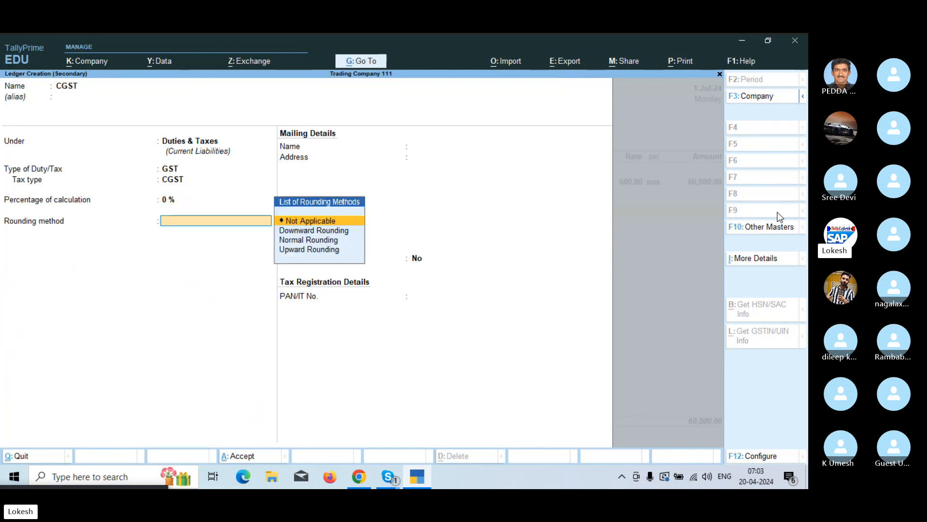
pyautogui.press('Return')
pyautogui.press('Return')
pyautogui.press('Return')
pyautogui.press('Return')
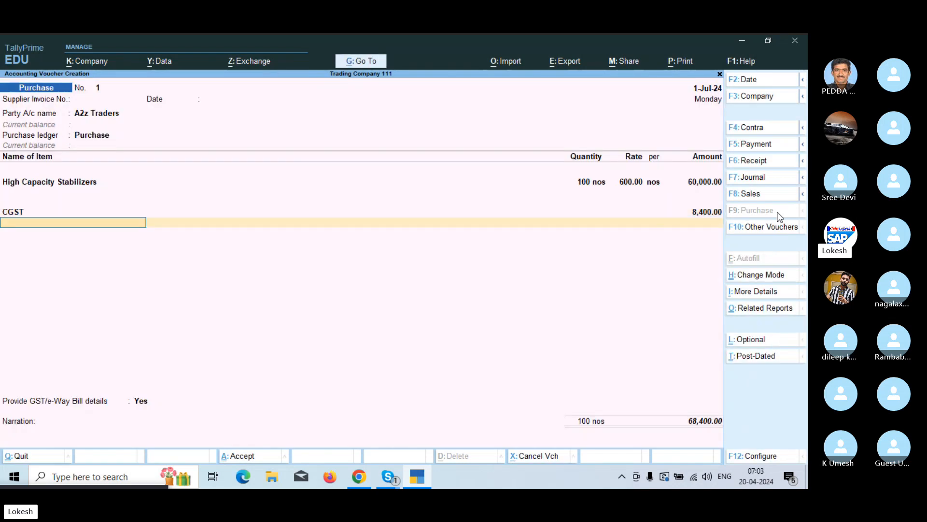
# - Create a ledger named SGST under Duties & Taxes for the voucher's next tax line
pyautogui.hotkey('alt', 'c')
pyautogui.write('SGST')
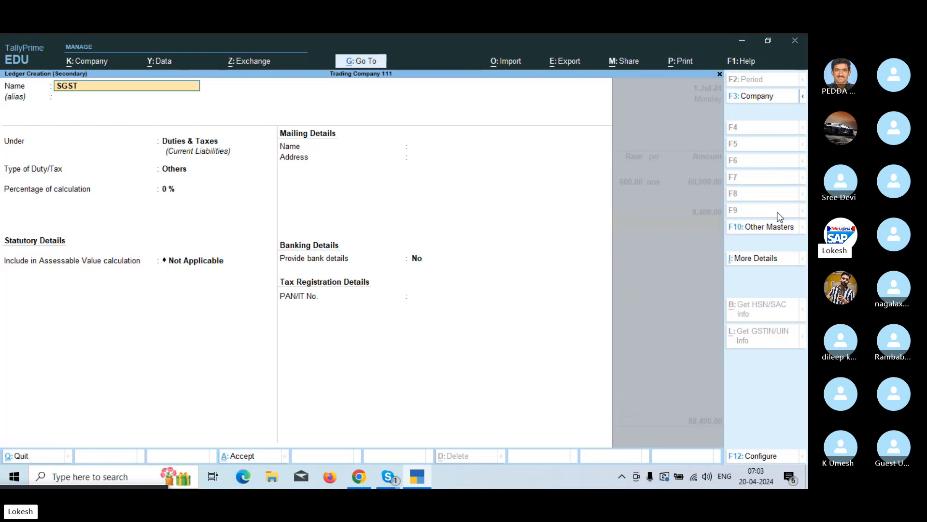
pyautogui.press('Return')
pyautogui.press('Return')
# - Set the SGST ledger's duty type to GST and tax type to SGST/UTGST, and save it into the voucher
pyautogui.press('Up')
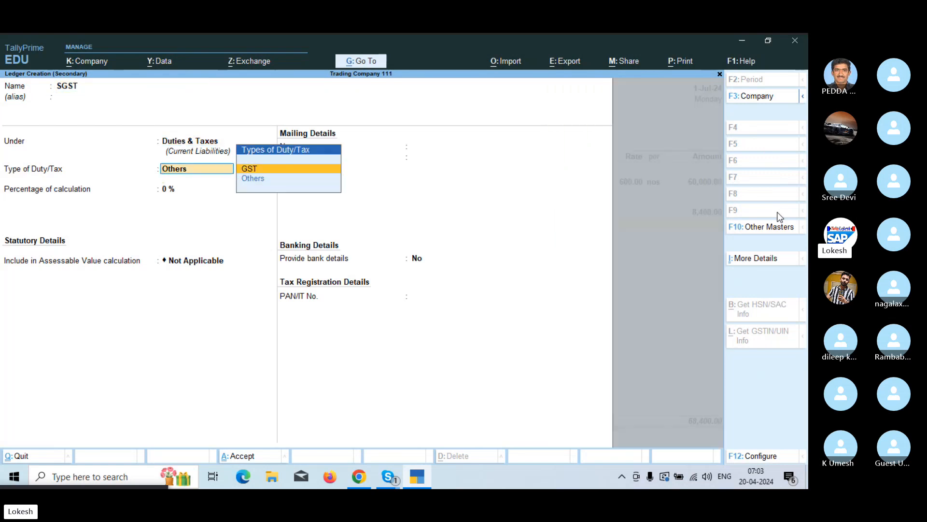
pyautogui.press('Return')
pyautogui.press('Down')
pyautogui.press('Down')
pyautogui.press('Return')
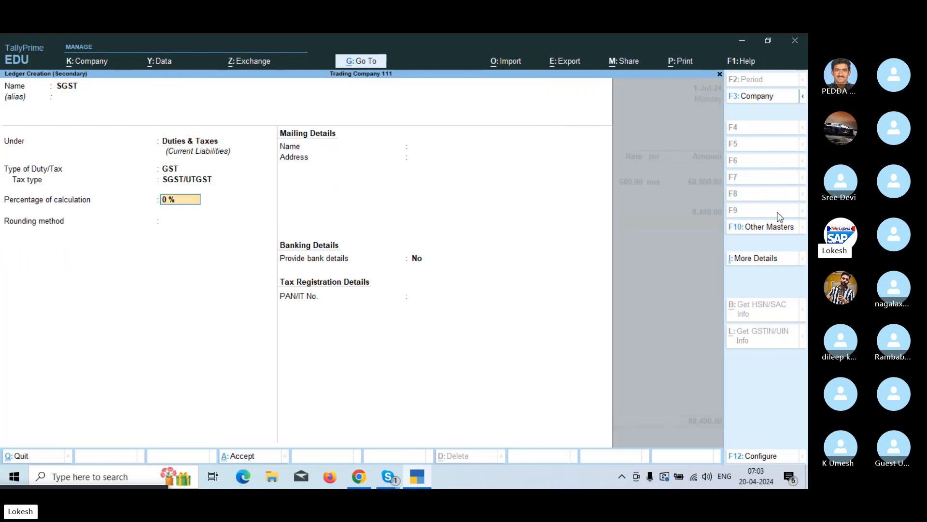
pyautogui.press('Return')
pyautogui.press('Return')
pyautogui.press('Return')
pyautogui.press('Return')
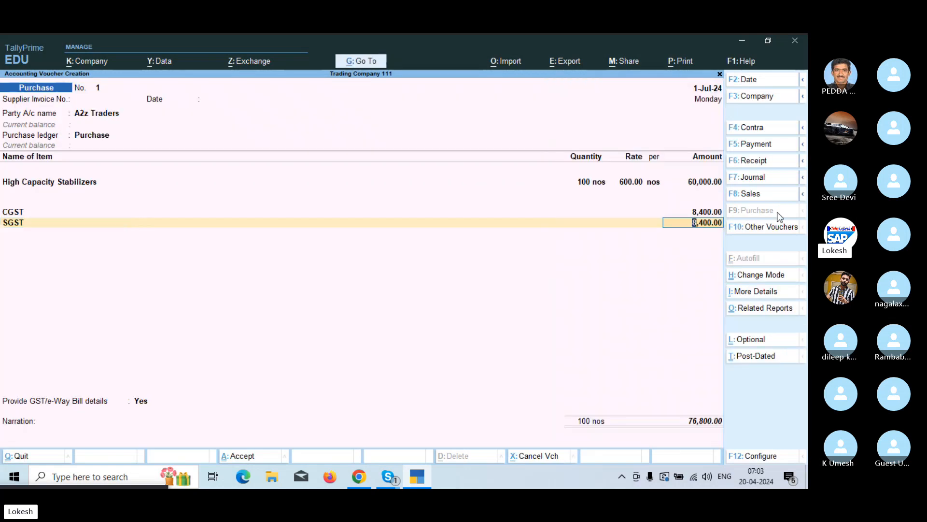
# - Finish the tax lines, leave GST/e-Way Bill details at No, and save the purchase voucher without a narration
pyautogui.press('Return')
pyautogui.press('Return')
pyautogui.press('Return')
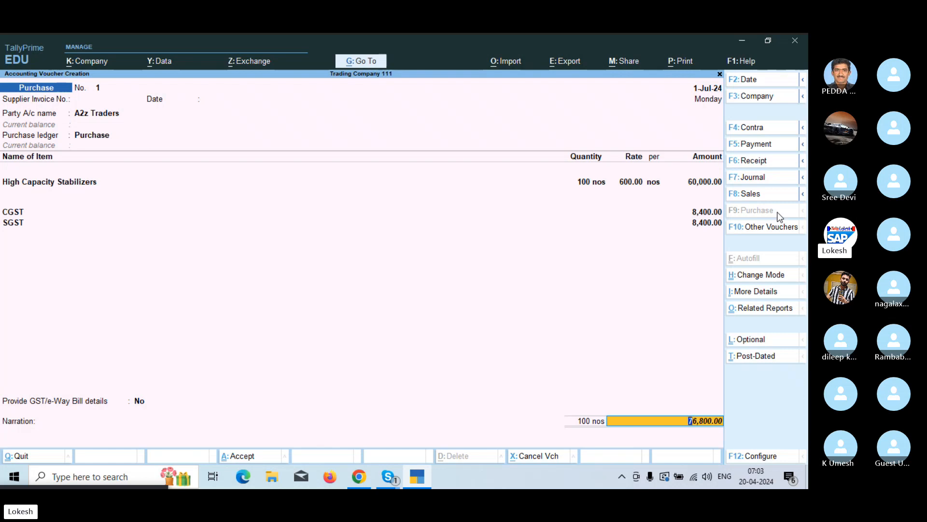
pyautogui.press('Return')
pyautogui.press('Return')
pyautogui.press('Return')
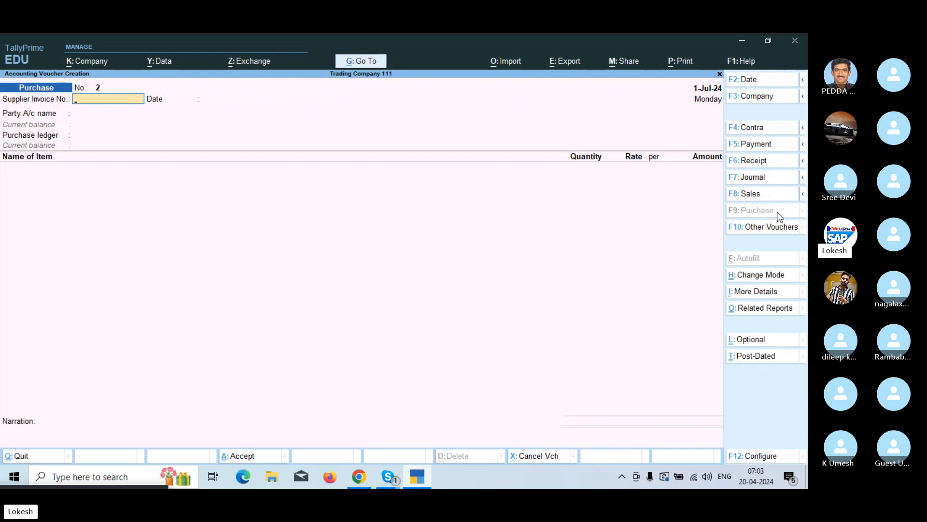
# - Begin purchase voucher 2 with A2z Traders as party, keeping its default receipt and party details, and choose Purchase as the purchase ledger
pyautogui.press('Return')
pyautogui.press('Return')
pyautogui.press('Return')
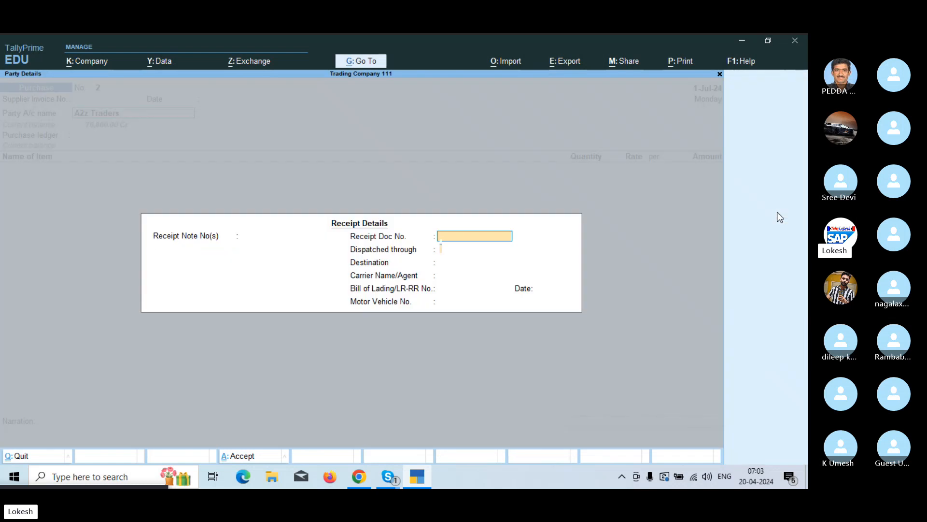
pyautogui.press('Return')
pyautogui.press('Return')
pyautogui.press('Return')
pyautogui.press('Return')
pyautogui.press('Return')
pyautogui.press('Return')
pyautogui.press('Return')
pyautogui.press('Return')
pyautogui.press('Return')
pyautogui.press('Return')
pyautogui.press('Return')
pyautogui.press('Return')
pyautogui.press('Return')
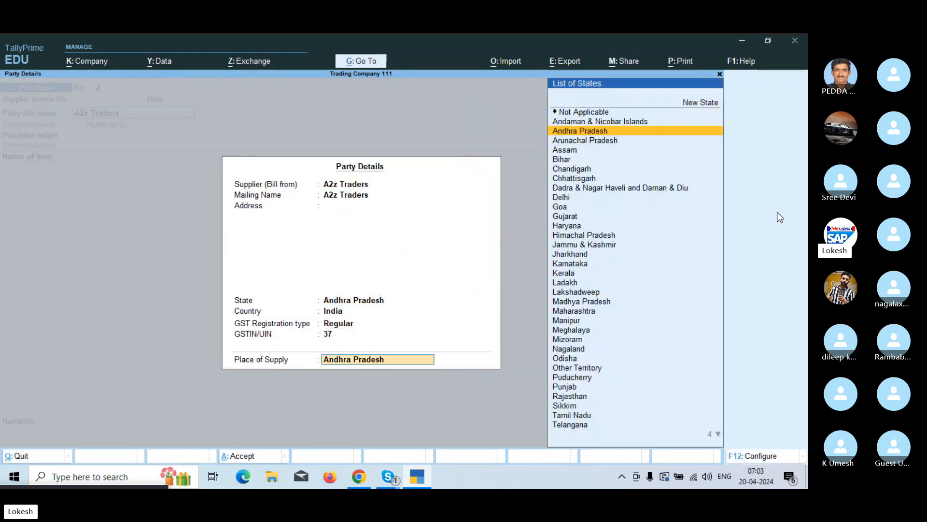
pyautogui.press('Return')
pyautogui.press('Return')
# - Create a stock item named Low Capacity Stabilizers for the first item line, under the Stabilizers group with unit nos
pyautogui.hotkey('alt', 'c')
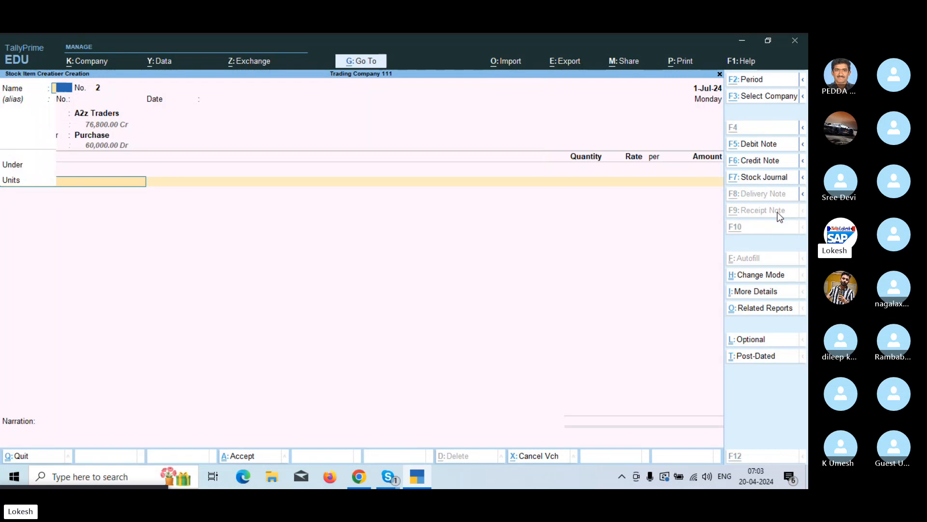
pyautogui.write('L')
pyautogui.press('BackSpace')
pyautogui.press('BackSpace')
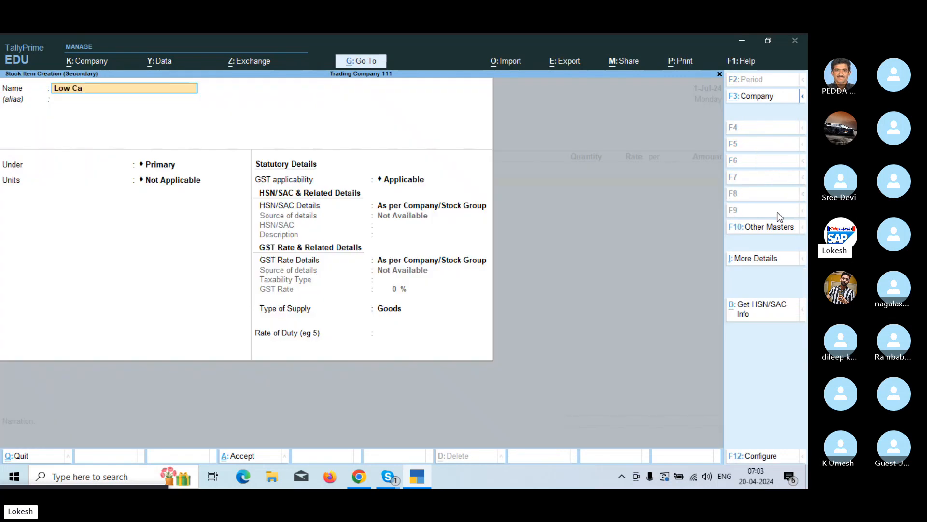
pyautogui.write('ow Capacity Stabilizers')
pyautogui.press('Return')
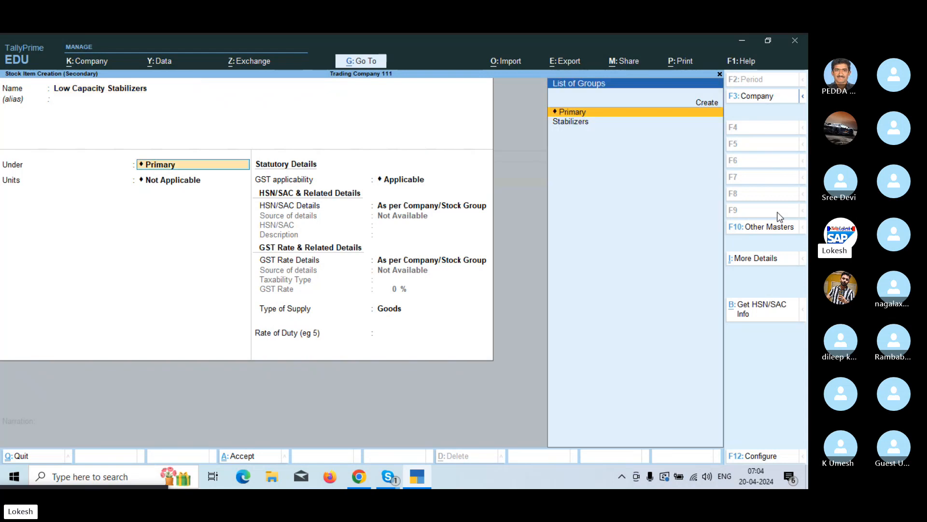
pyautogui.press('Down')
pyautogui.press('Return')
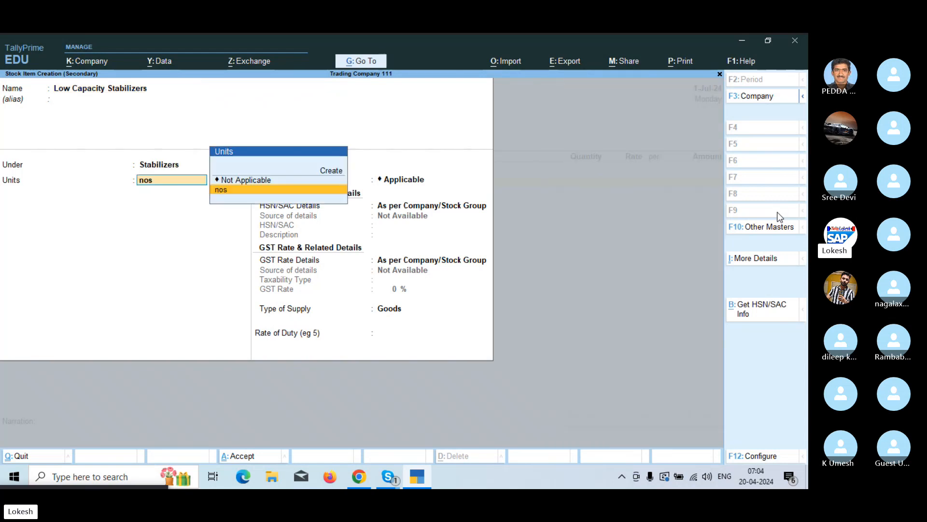
pyautogui.press('Return')
# - Keep GST applicable for Low Capacity Stabilizers and specify HSN/SAC code 963252 without a description
pyautogui.press('Return')
pyautogui.press('Down')
pyautogui.press('Return')
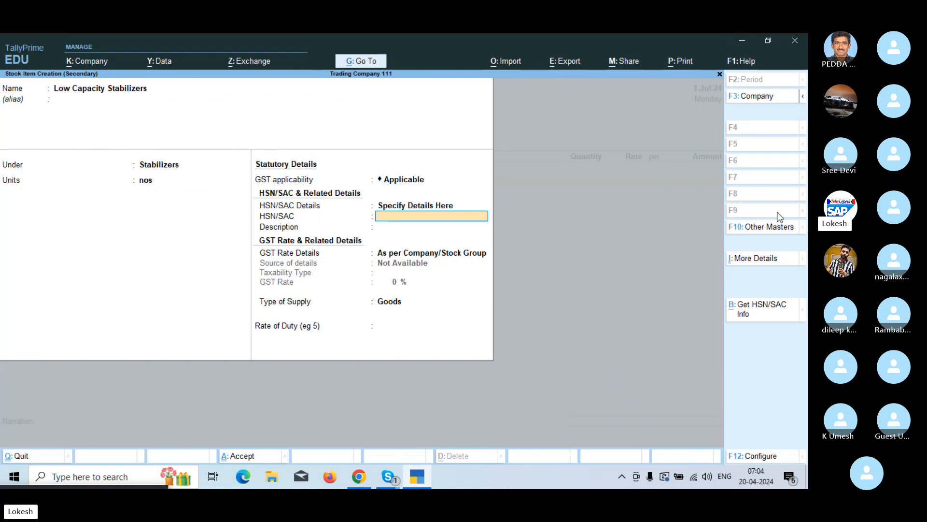
pyautogui.write('963252')
pyautogui.press('Return')
pyautogui.press('Return')
# - Specify a taxable GST rate of 28% for Low Capacity Stabilizers and save the item into the voucher
pyautogui.press('Down')
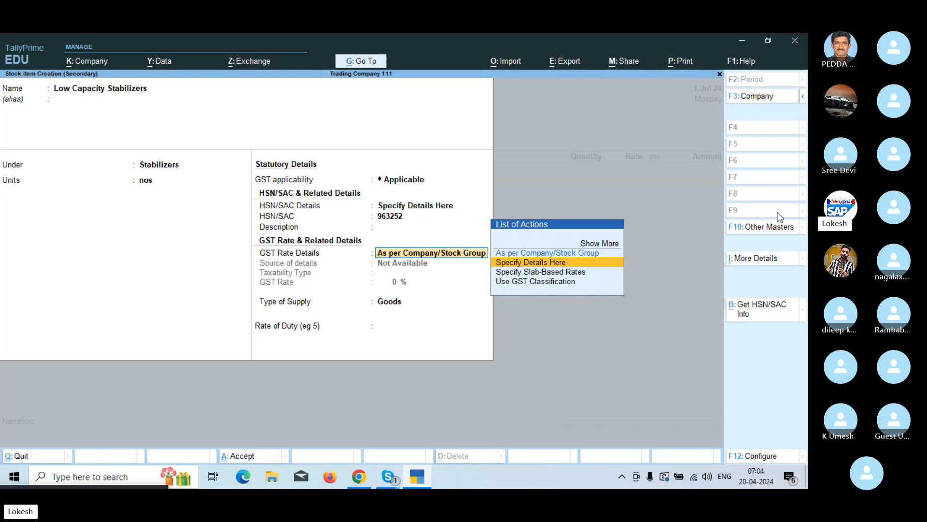
pyautogui.press('Return')
pyautogui.press('Return')
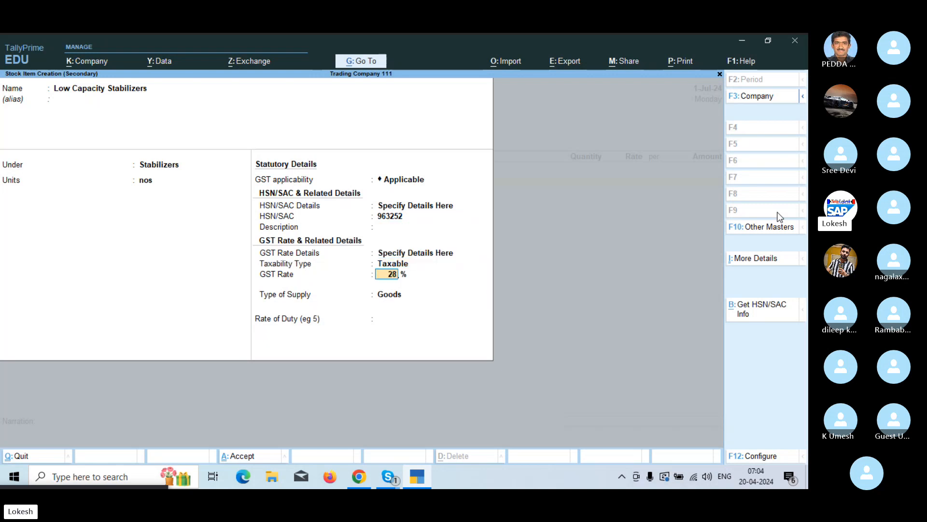
pyautogui.press('Return')
pyautogui.press('Return')
pyautogui.press('Return')
pyautogui.press('Return')
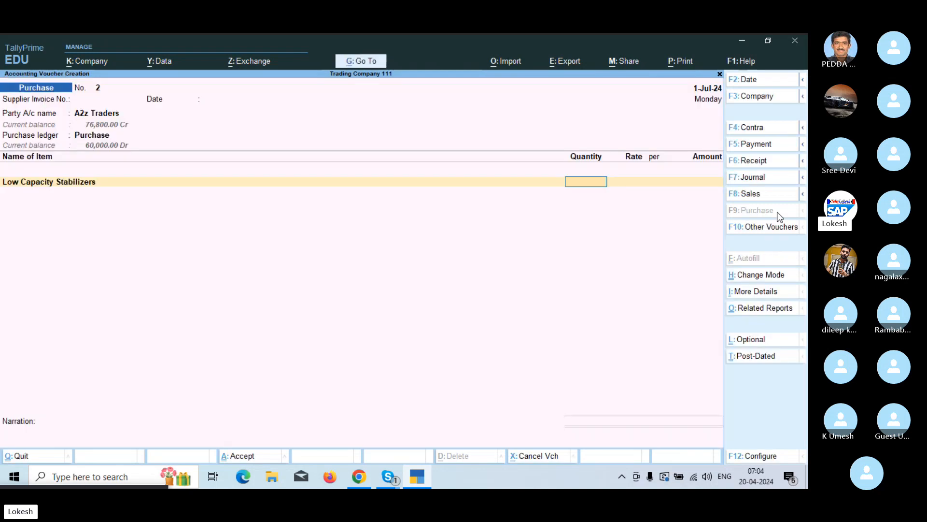
# - Enter a quantity of 100 nos at a rate of 400 for Low Capacity Stabilizers
pyautogui.write('100')
pyautogui.press('Return')
pyautogui.write('4')
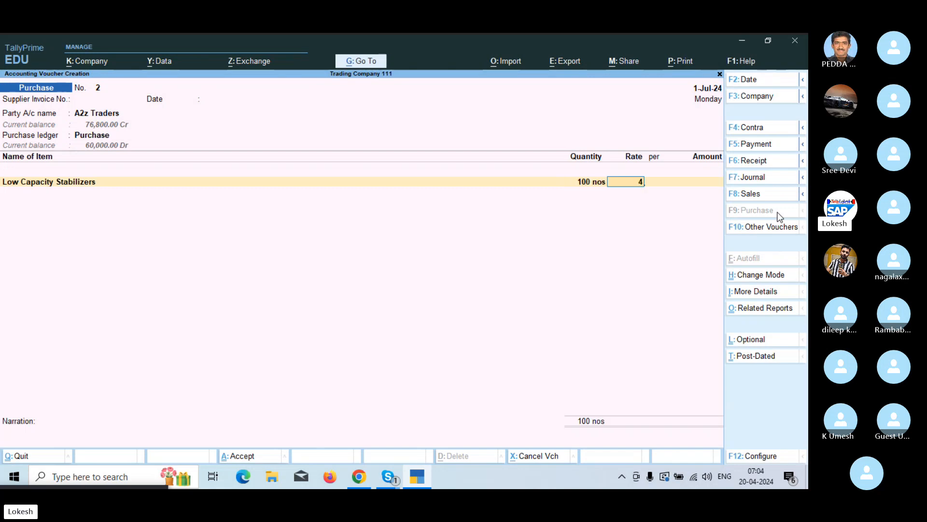
pyautogui.write('00')
pyautogui.press('Return')
pyautogui.press('Return')
pyautogui.press('Return')
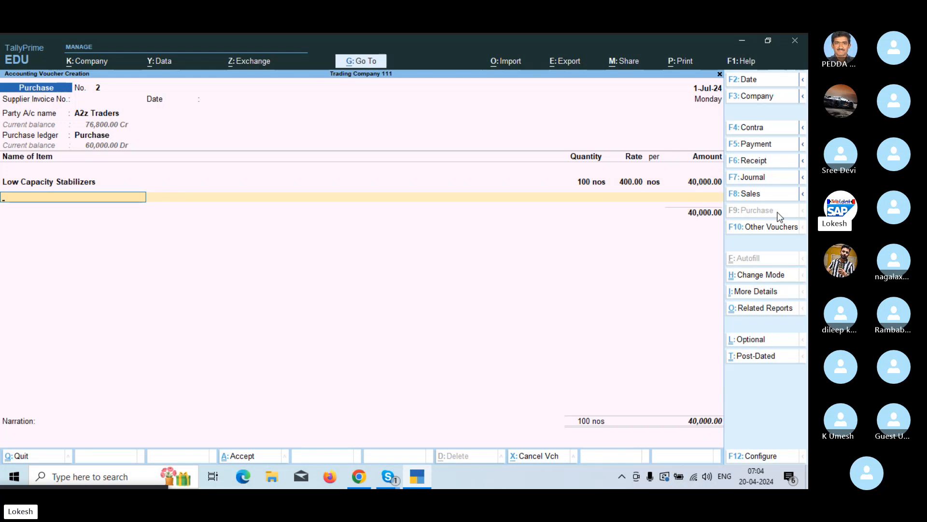
# - Start a new stock item named Open Well Pumps for the voucher's second item line, without an alias
pyautogui.hotkey('alt', 'c')
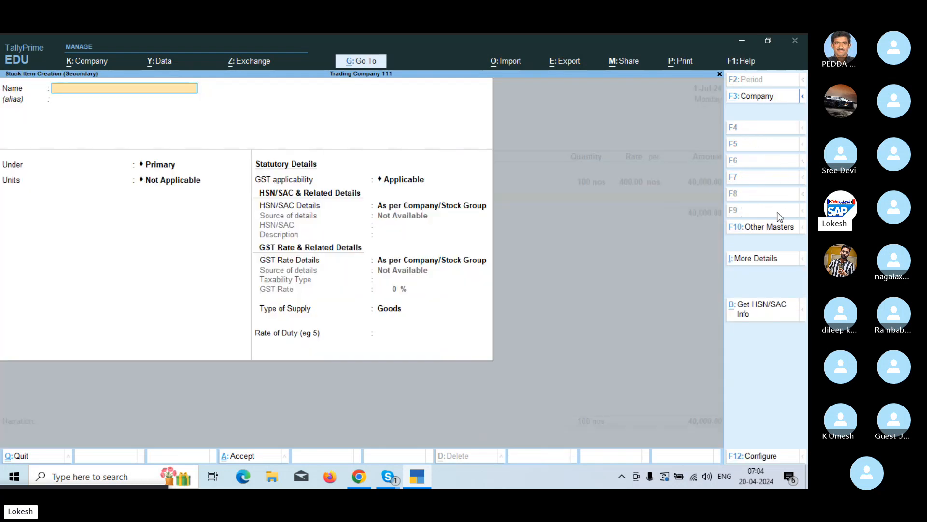
pyautogui.write('Open Well Pumps')
pyautogui.press('Return')
pyautogui.press('Return')
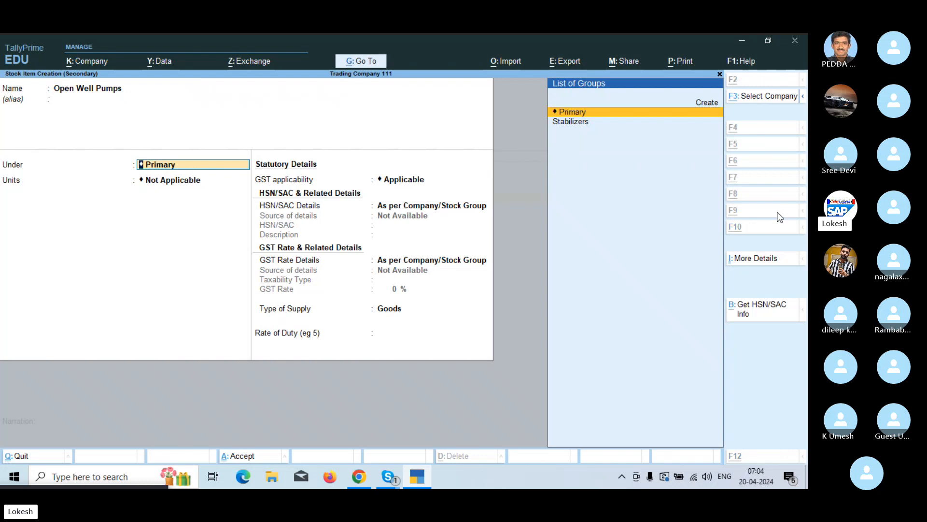
# - Create a stock group named Pumps under Primary and assign it to the new item
pyautogui.hotkey('alt', 'c')
pyautogui.write('Pumps')
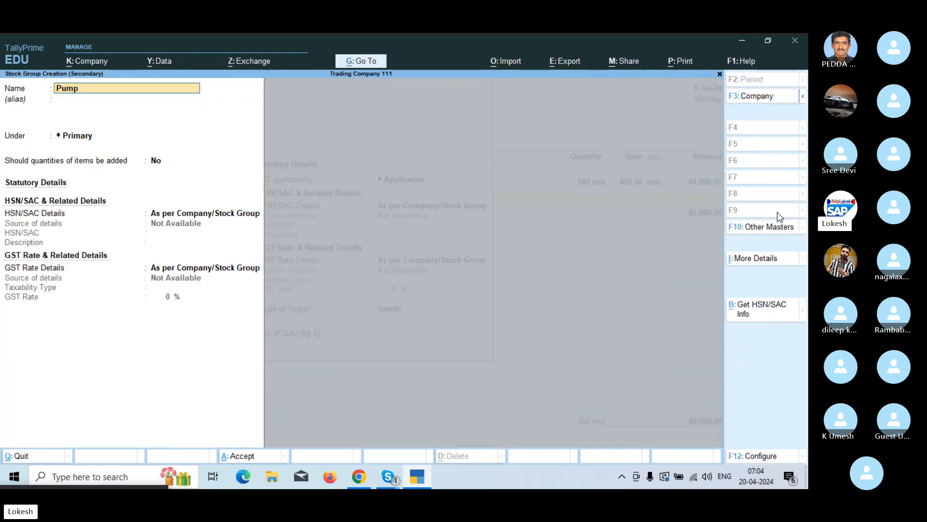
pyautogui.press('Return')
pyautogui.press('Return')
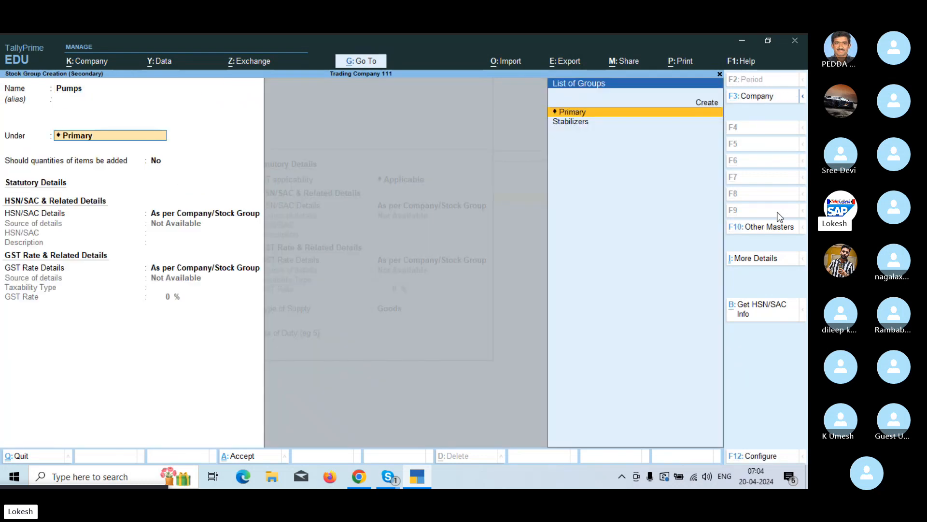
pyautogui.hotkey('ctrl', 'a')
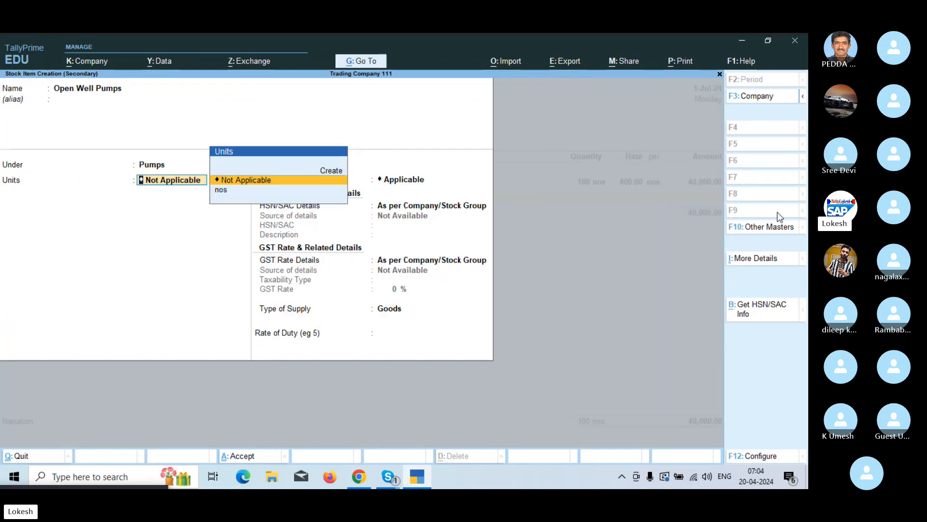
# - Set the unit of Open Well Pumps to nos and specify HSN/SAC code 987456 without a description
pyautogui.press('Down')
pyautogui.press('Return')
pyautogui.press('Return')
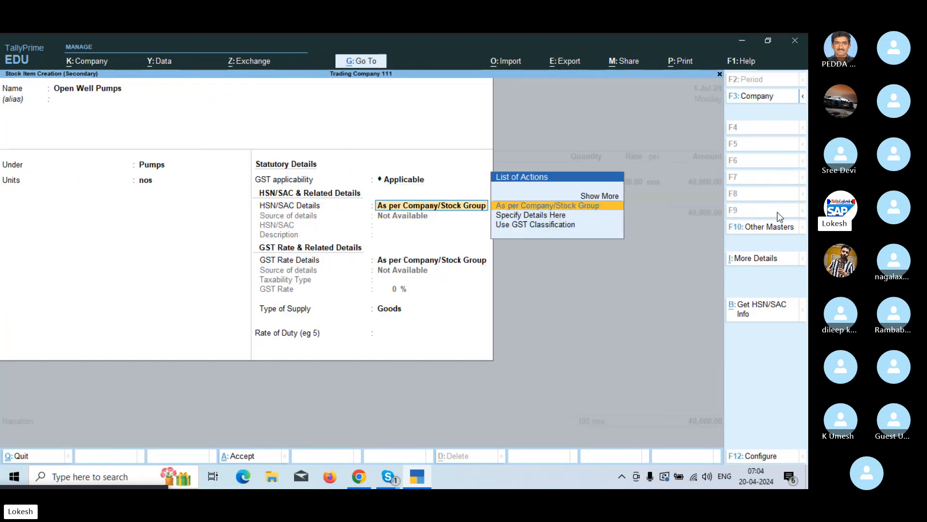
pyautogui.press('Down')
pyautogui.press('Return')
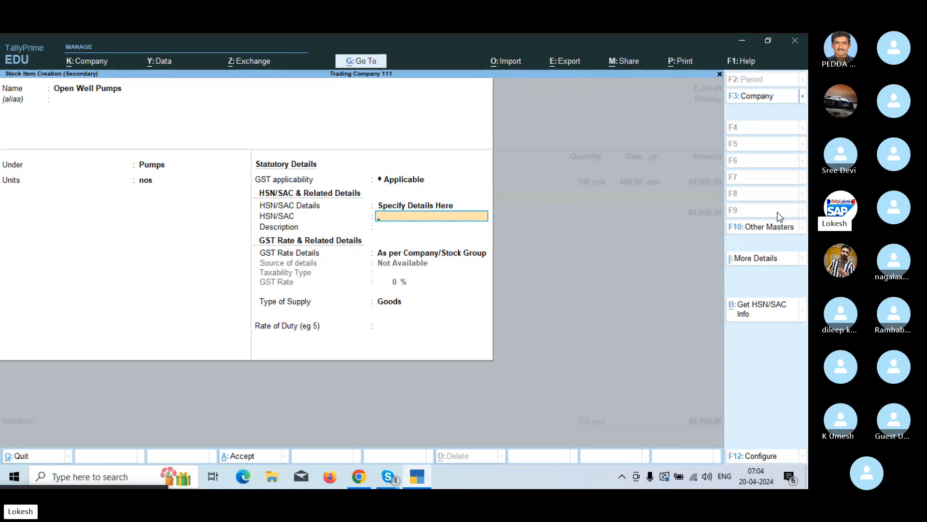
pyautogui.write('98')
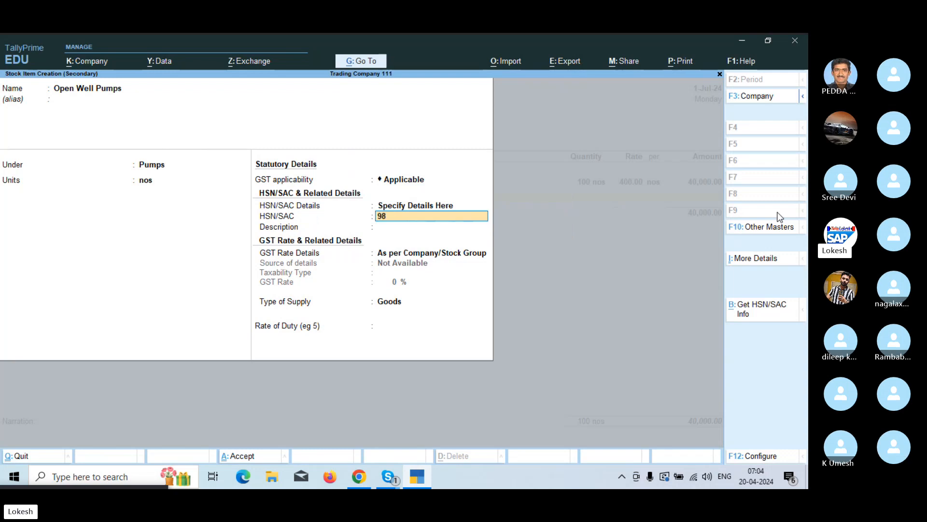
pyautogui.write('7456')
pyautogui.press('Return')
pyautogui.press('Return')
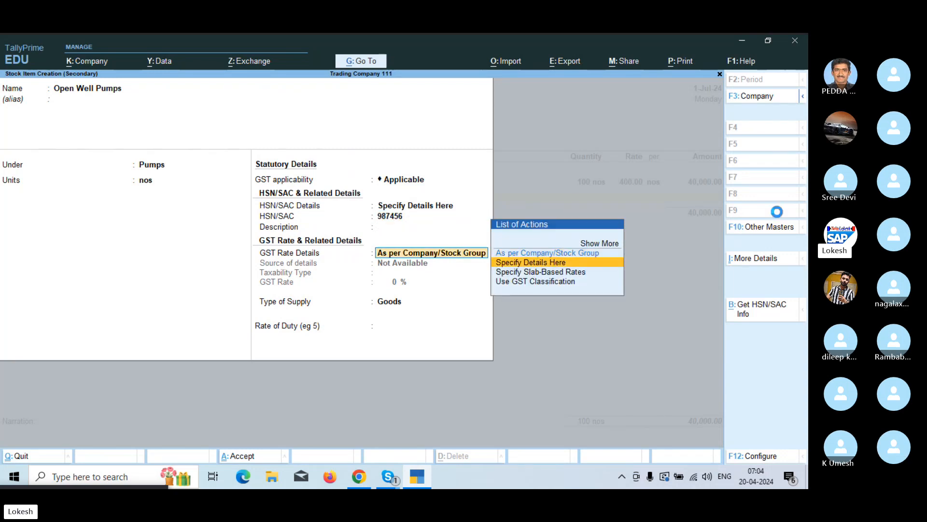
# - Specify a taxable GST rate of 5% for Open Well Pumps and save the item into the voucher
pyautogui.press('Return')
pyautogui.press('Return')
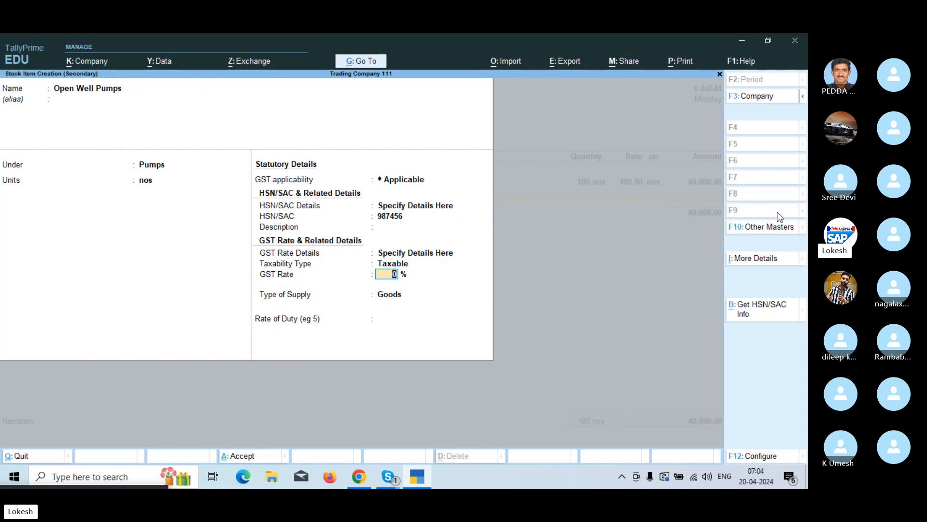
pyautogui.write('5')
pyautogui.press('Return')
pyautogui.press('Return')
pyautogui.press('Return')
pyautogui.press('Return')
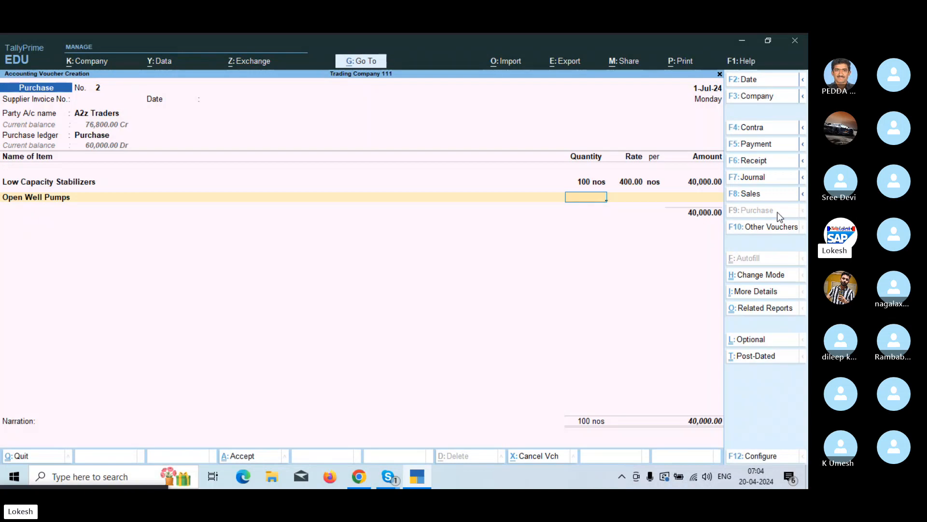
# - Enter a quantity of 50 nos at a rate of 1500 for Open Well Pumps
pyautogui.write('50')
pyautogui.press('Return')
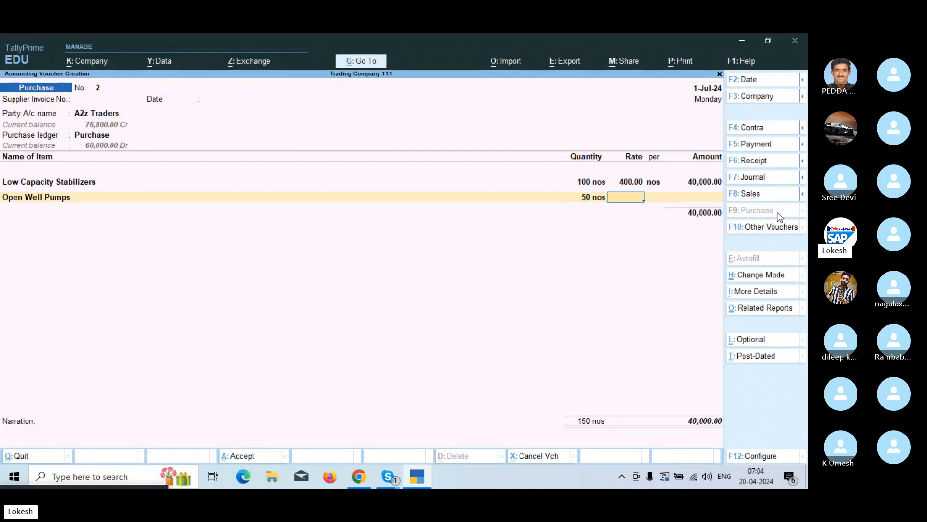
pyautogui.write('1500')
pyautogui.press('Return')
pyautogui.press('Return')
pyautogui.press('Return')
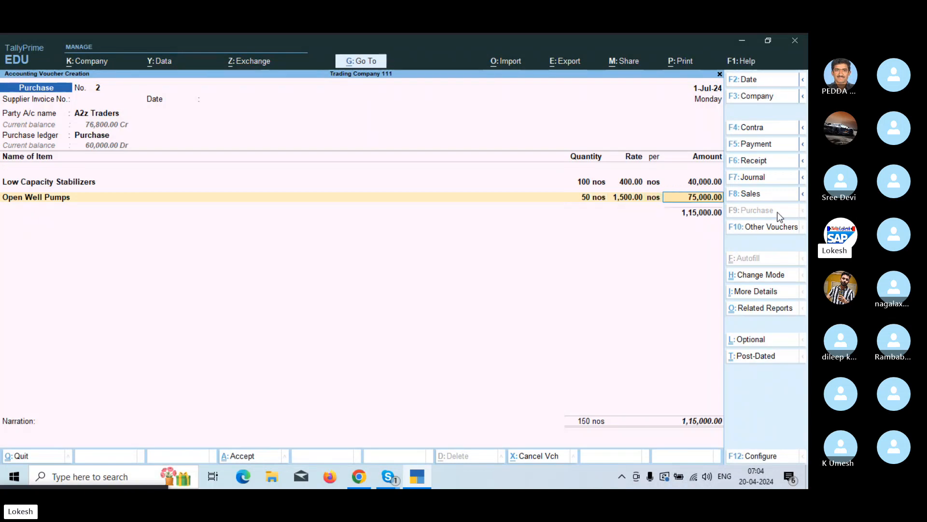
# - Create a stock item named Submersible Pumps for the third item line, under the Pumps group with unit nos
pyautogui.hotkey('alt', 'c')
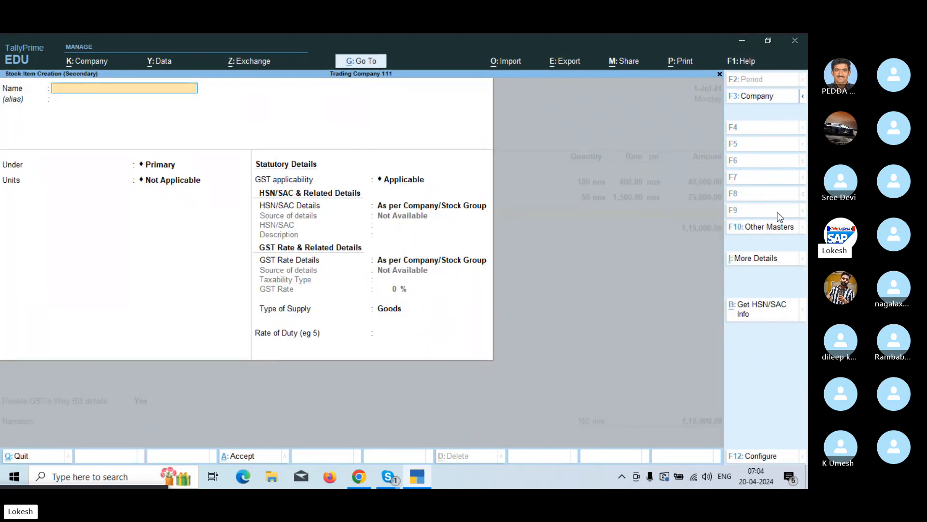
pyautogui.write('Submersible')
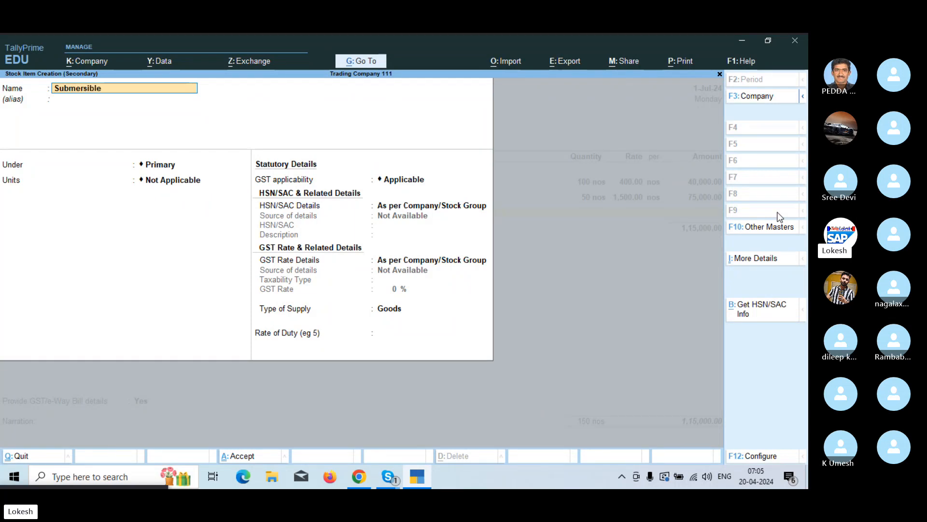
pyautogui.write('Pumps')
pyautogui.press('Return')
pyautogui.press('Return')
pyautogui.press('Down')
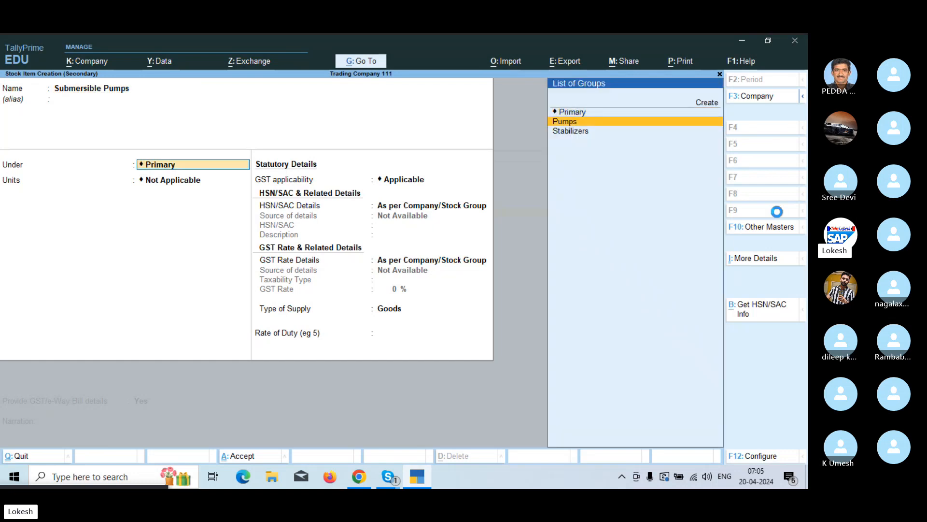
pyautogui.press('Return')
pyautogui.press('Return')
# - Keep GST applicable for Submersible Pumps and specify HSN/SAC code 852369 without a description
pyautogui.press('Return')
pyautogui.write('s')
pyautogui.press('Return')
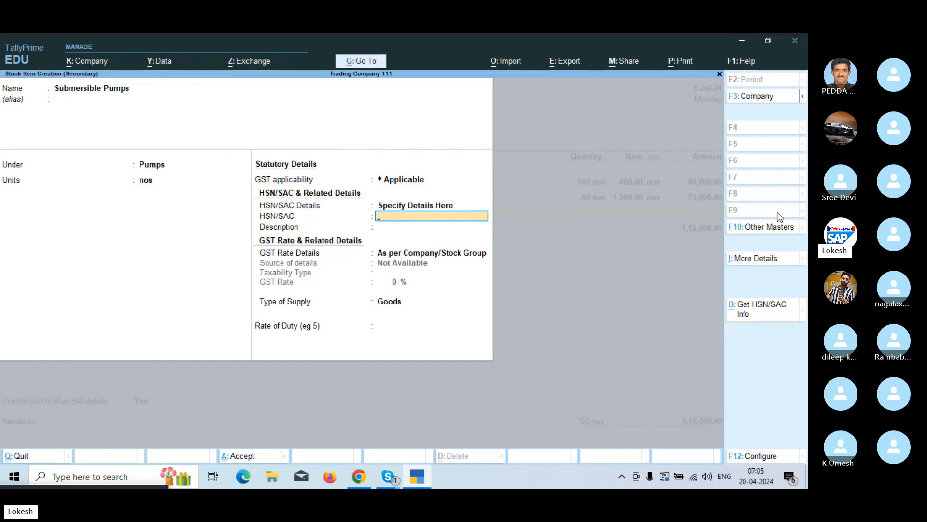
pyautogui.write('852369')
pyautogui.press('Return')
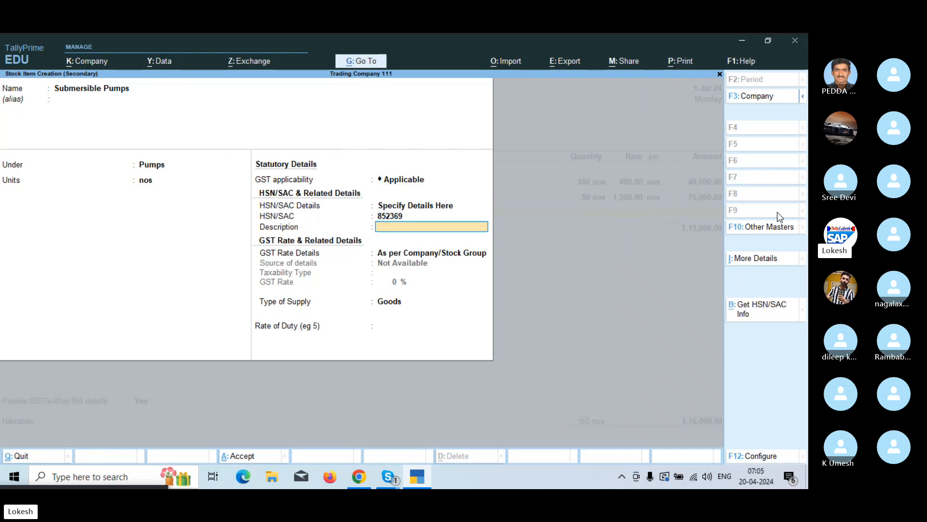
pyautogui.press('Return')
# - Specify a taxable GST rate of 5% for Submersible Pumps and save the item into the voucher
pyautogui.write('s')
pyautogui.press('Return')
pyautogui.press('Return')
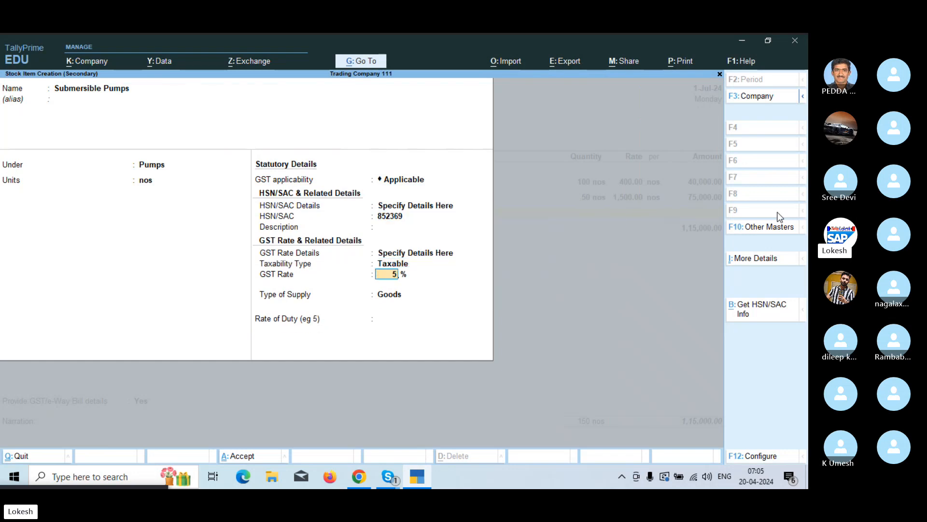
pyautogui.write('5')
pyautogui.press('Return')
pyautogui.press('Return')
pyautogui.press('Return')
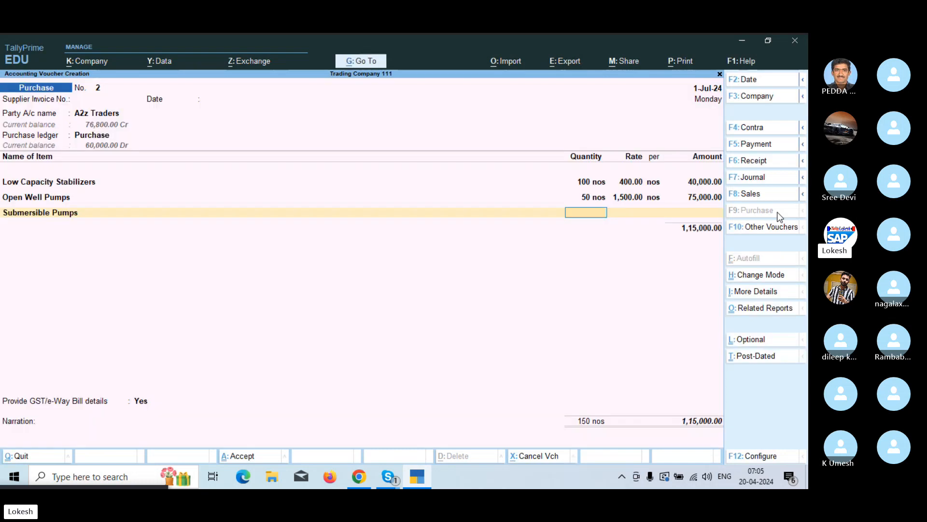
# - Enter a quantity of 100 nos at a rate of 2000 for Submersible Pumps
pyautogui.write('100')
pyautogui.press('Return')
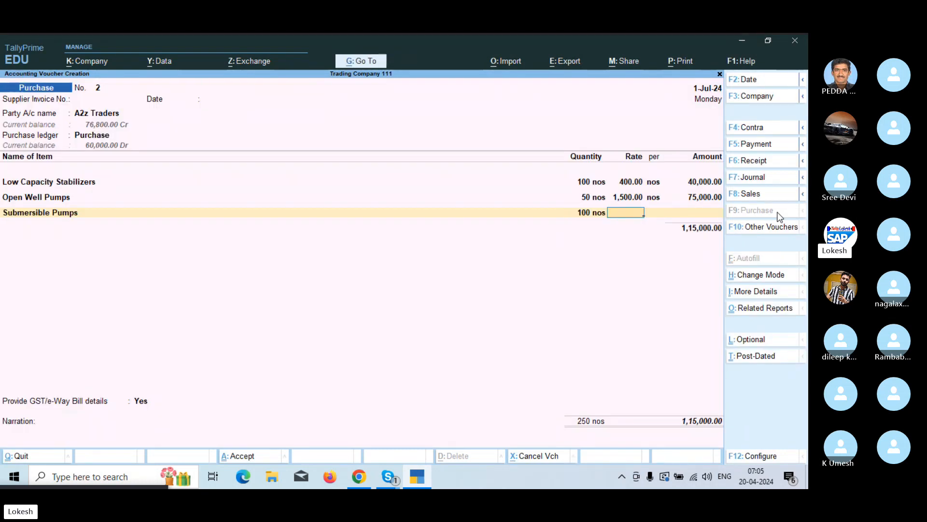
pyautogui.write('2000')
pyautogui.press('Return')
pyautogui.press('Return')
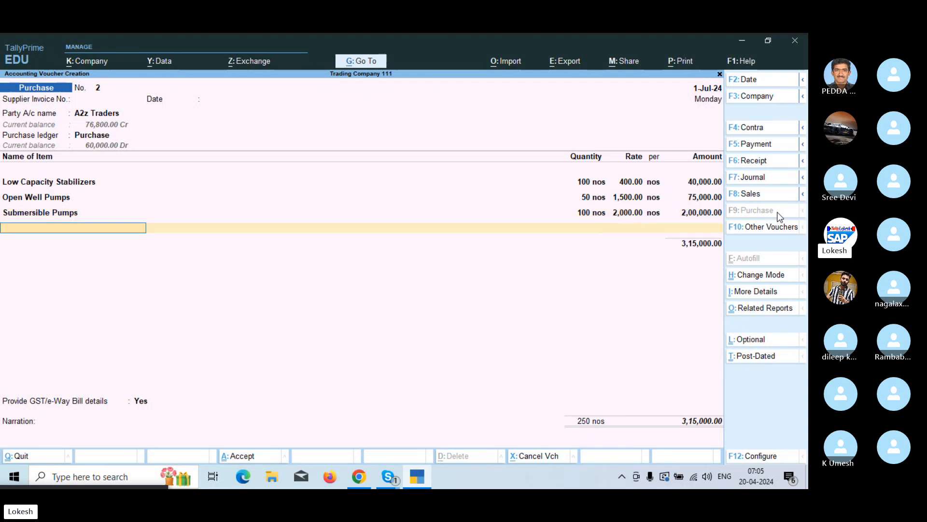
# - End the item list and add the CGST and SGST ledgers with their calculated amounts to the purchase voucher
pyautogui.press('Return')
pyautogui.write('Cg')
pyautogui.press('Return')
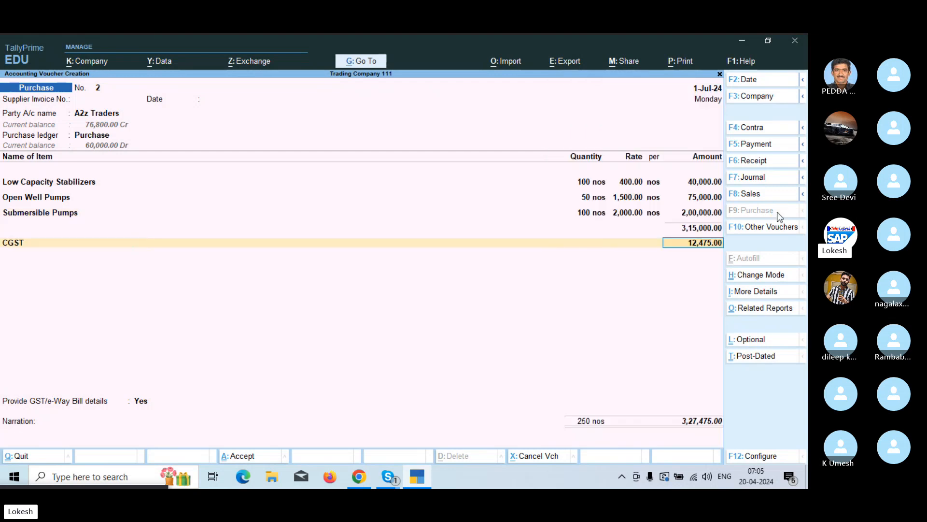
pyautogui.press('Return')
pyautogui.write('Sg')
pyautogui.press('Return')
pyautogui.press('Return')
# - Finish the tax ledger lines, set Provide GST/e-Way Bill details to No and save the purchase voucher without a narration
pyautogui.press('Return')
pyautogui.write('n')
pyautogui.press('Return')
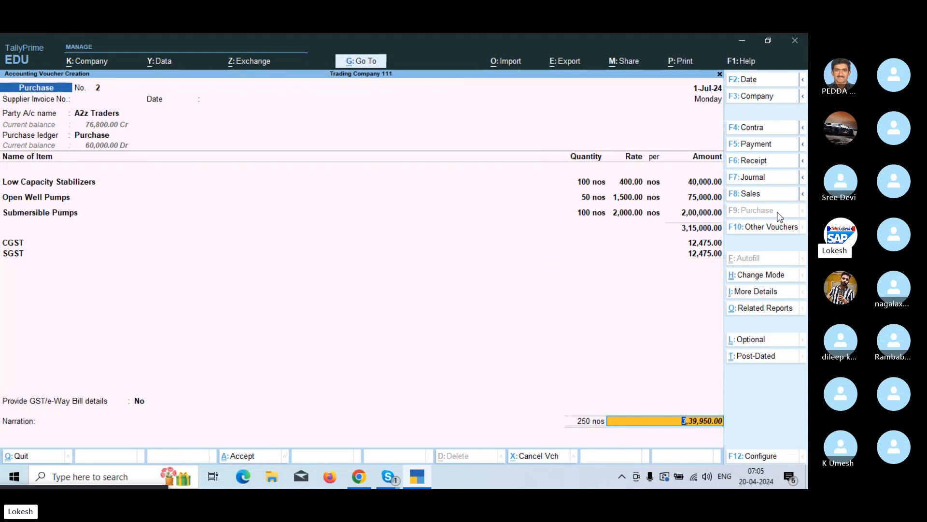
pyautogui.press('Return')
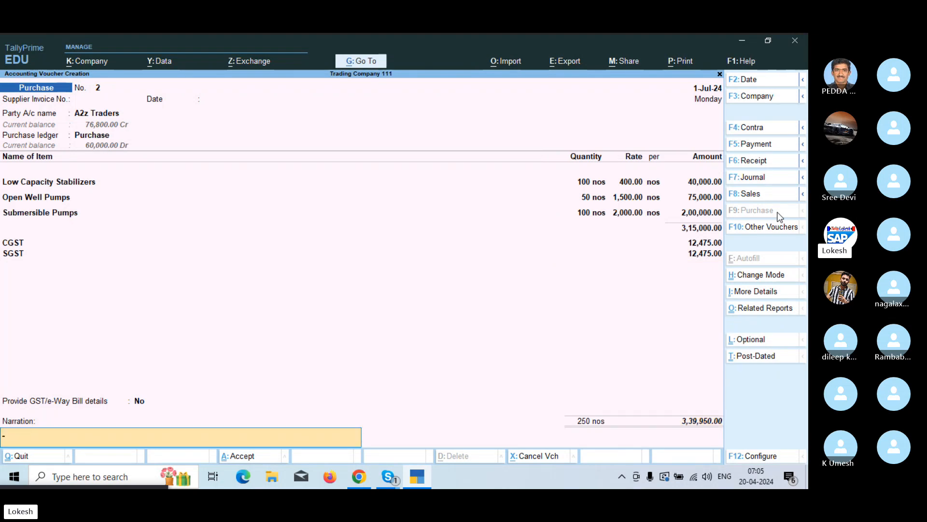
pyautogui.press('Return')
pyautogui.press('Return')
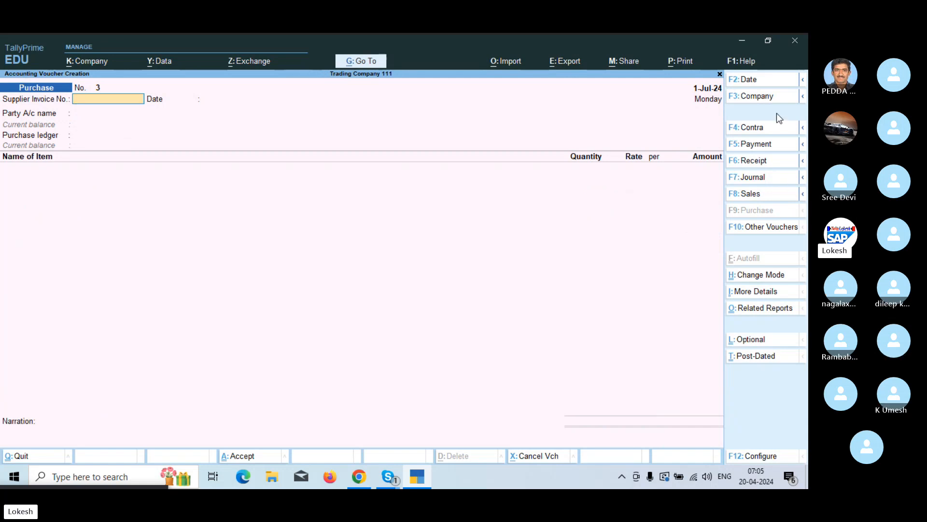
# - Start a contra voucher and credit the Cash ledger with 10000
pyautogui.click(771, 129)
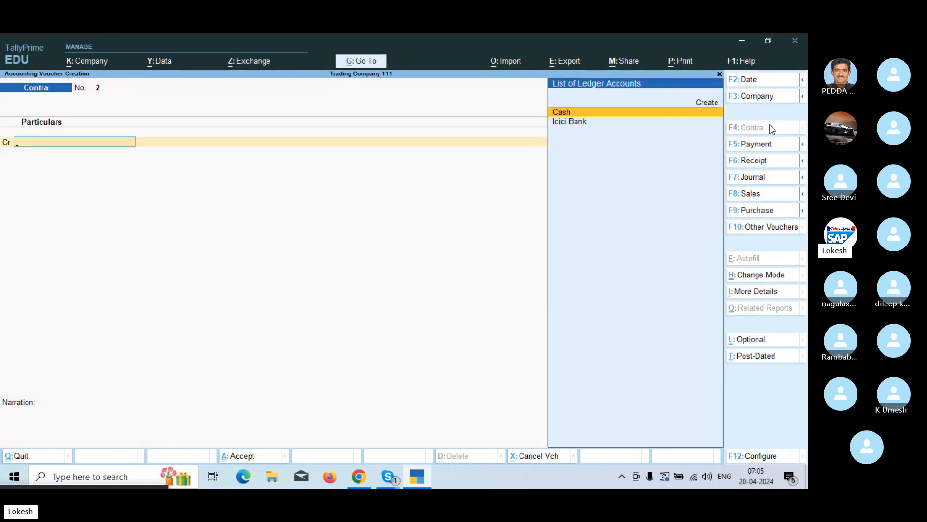
pyautogui.press('Return')
pyautogui.write('10000')
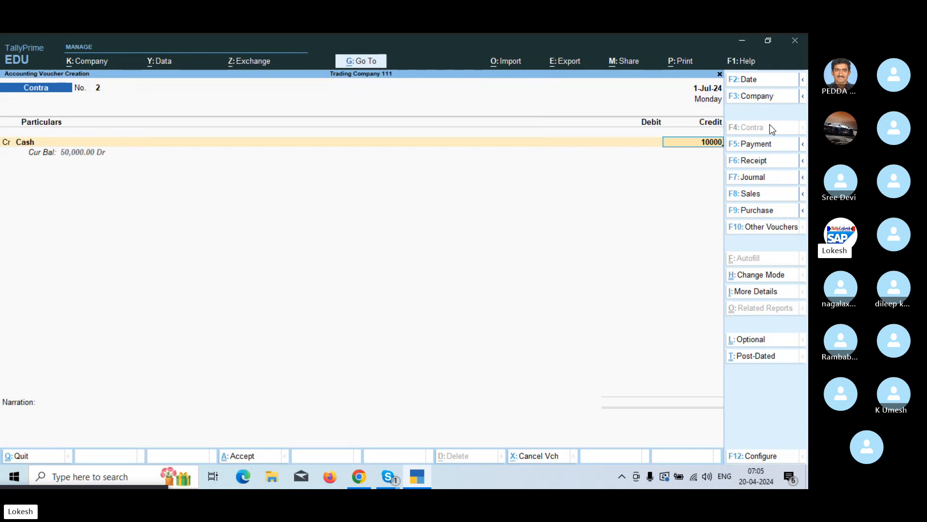
pyautogui.press('Return')
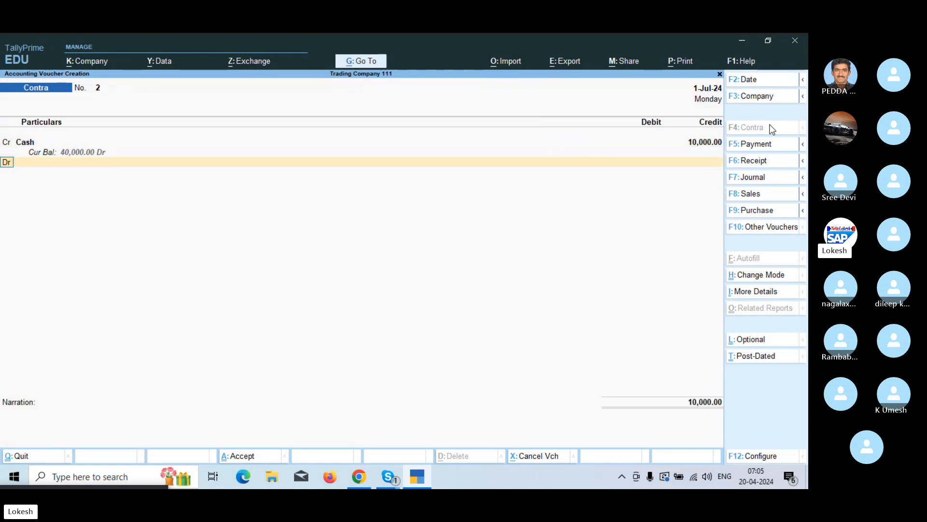
# - Start a new ledger named Petty Cash without an alias for the contra voucher's debit line
pyautogui.hotkey('alt', 'c')
pyautogui.write('P')
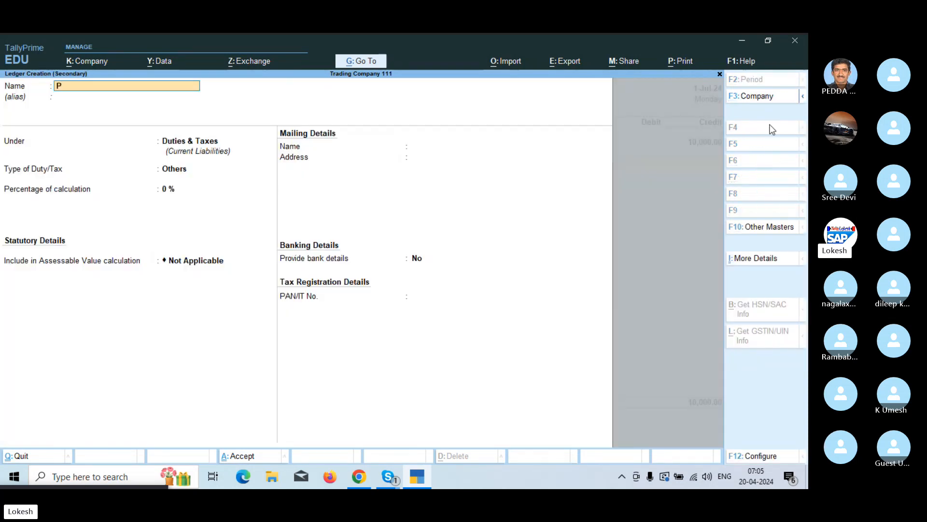
pyautogui.write('etty c')
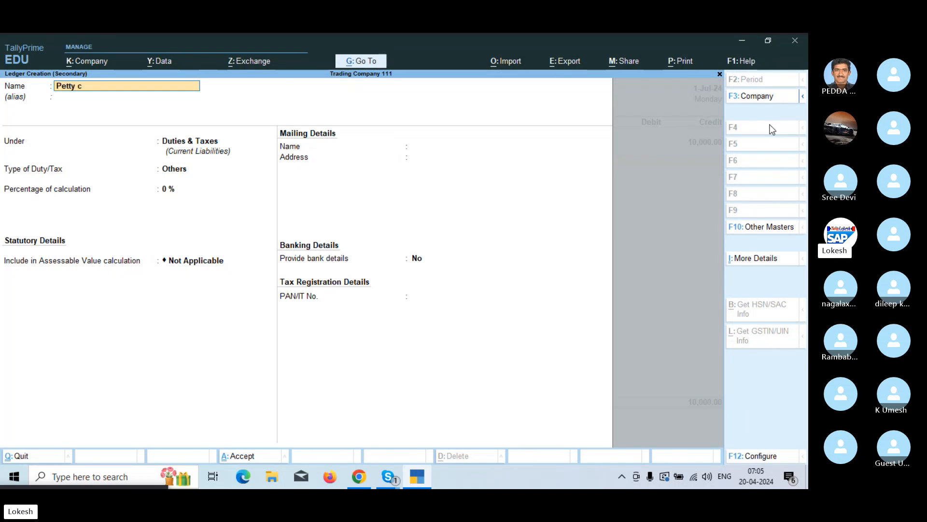
pyautogui.write('ash')
pyautogui.press('Return')
pyautogui.press('Return')
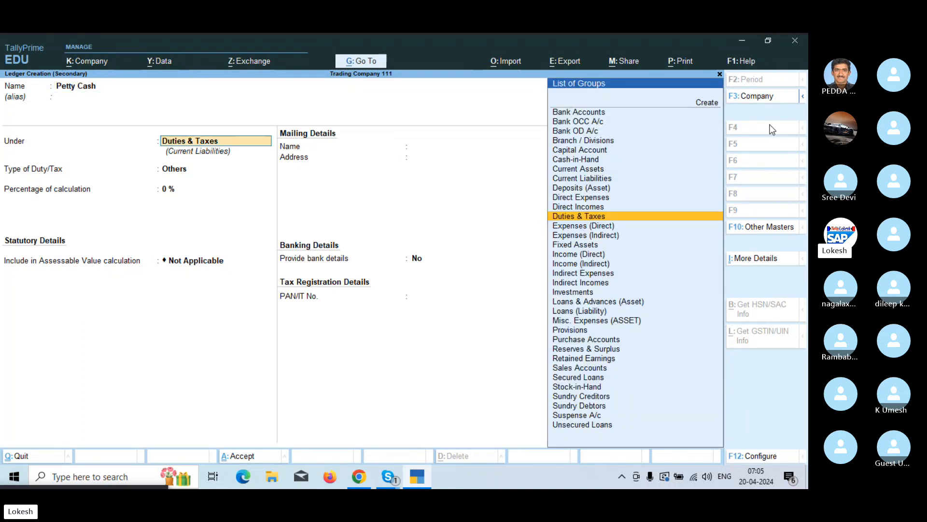
# - Place the Petty Cash ledger under the Cash-in-Hand group and save it into the contra voucher
pyautogui.press('Up')
pyautogui.press('Up')
pyautogui.press('Up')
pyautogui.press('Up')
pyautogui.press('Up')
pyautogui.press('Up')
pyautogui.press('Up')
pyautogui.press('Return')
pyautogui.press('Return')
pyautogui.press('Return')
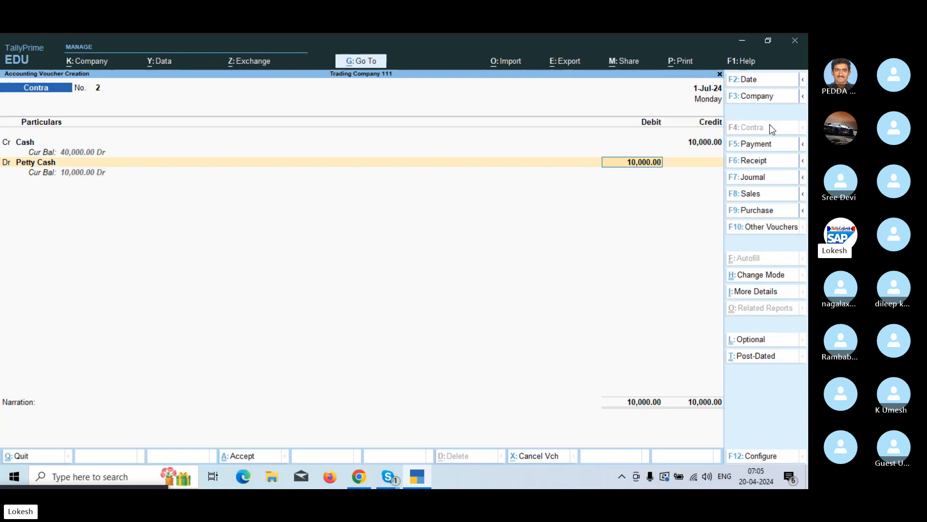
# - Accept the 10,000 debit to Petty Cash and save the contra voucher without a narration
pyautogui.press('Return')
pyautogui.press('Return')
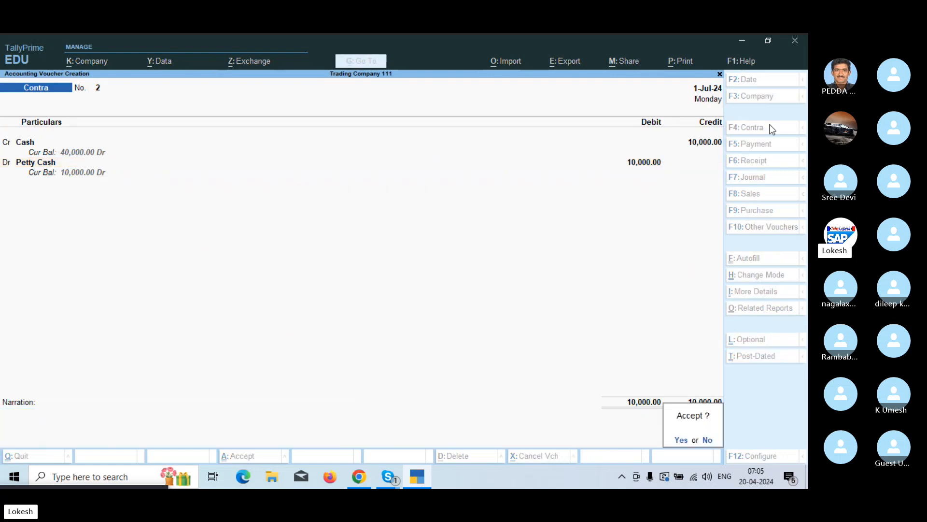
pyautogui.press('Return')
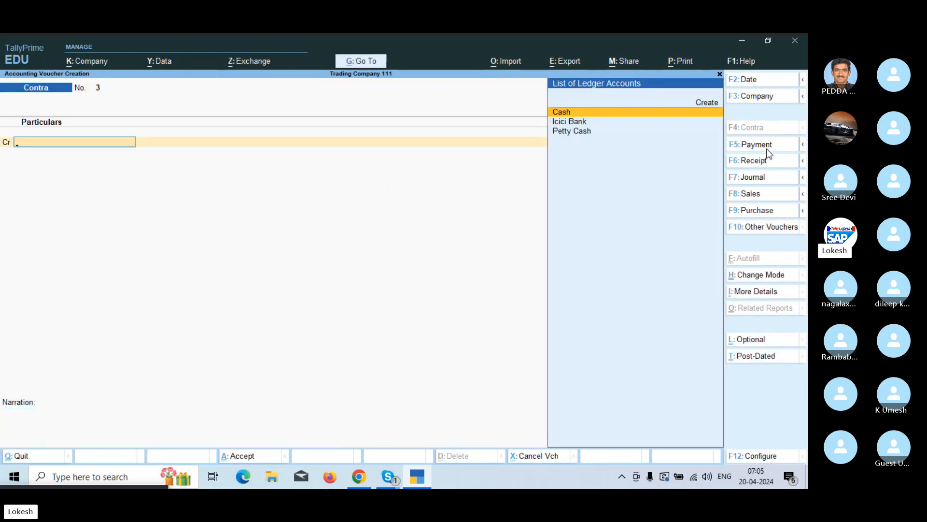
# - Start a payment voucher and create a Drawings ledger under Capital Account for its debit line
pyautogui.click(756, 144)
pyautogui.hotkey('alt', 'c')
pyautogui.write('D')
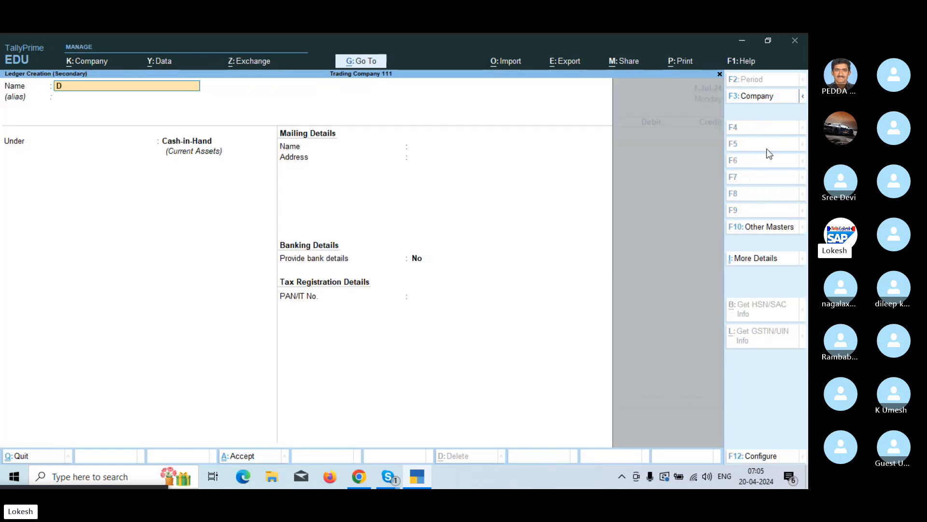
pyautogui.write('rawings')
pyautogui.press('Return')
pyautogui.write('Ca')
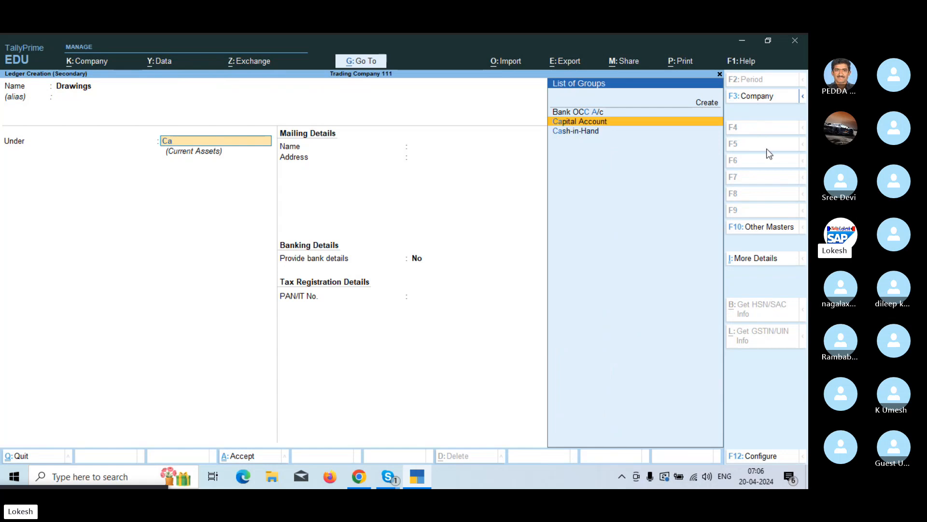
pyautogui.press('Return')
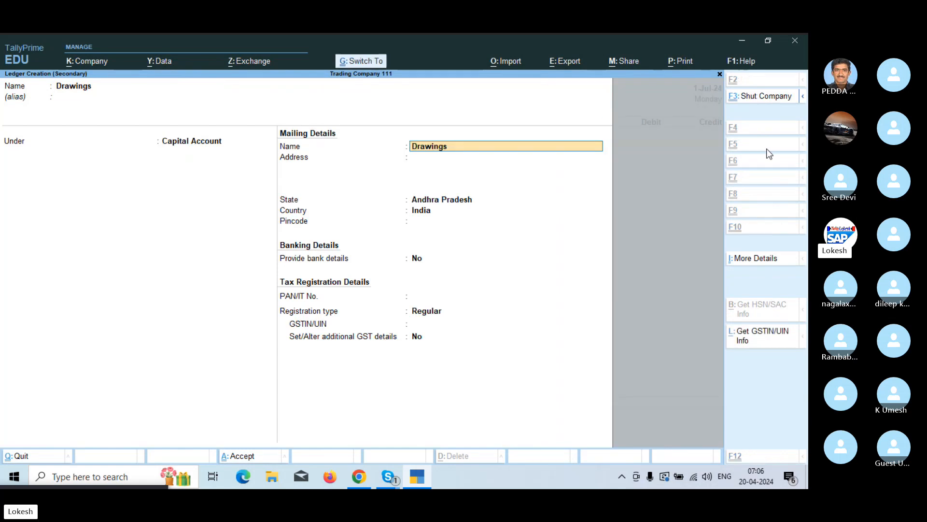
pyautogui.hotkey('ctrl', 'a')
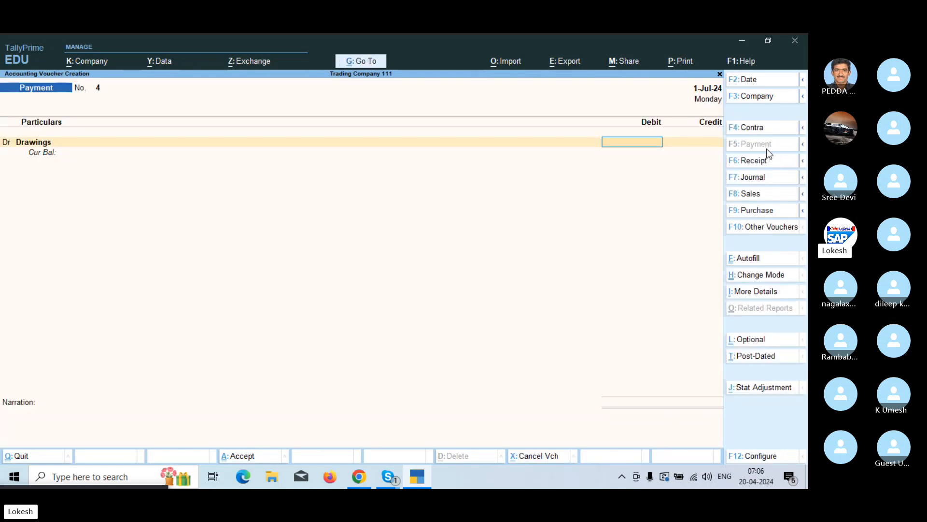
# - Debit Drawings with 5000, credit Cash and save the payment voucher without a narration
pyautogui.write('5000')
pyautogui.press('Return')
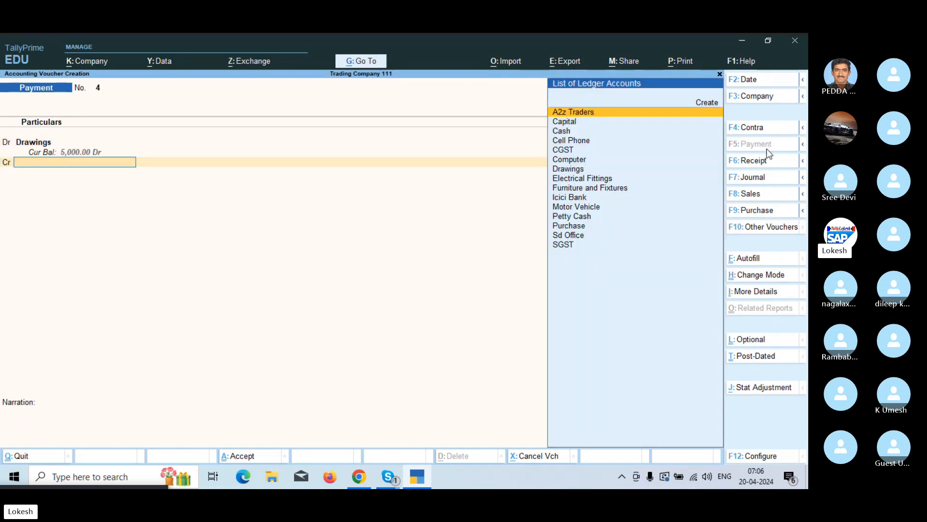
pyautogui.press('Down')
pyautogui.press('Down')
pyautogui.press('Return')
pyautogui.press('Return')
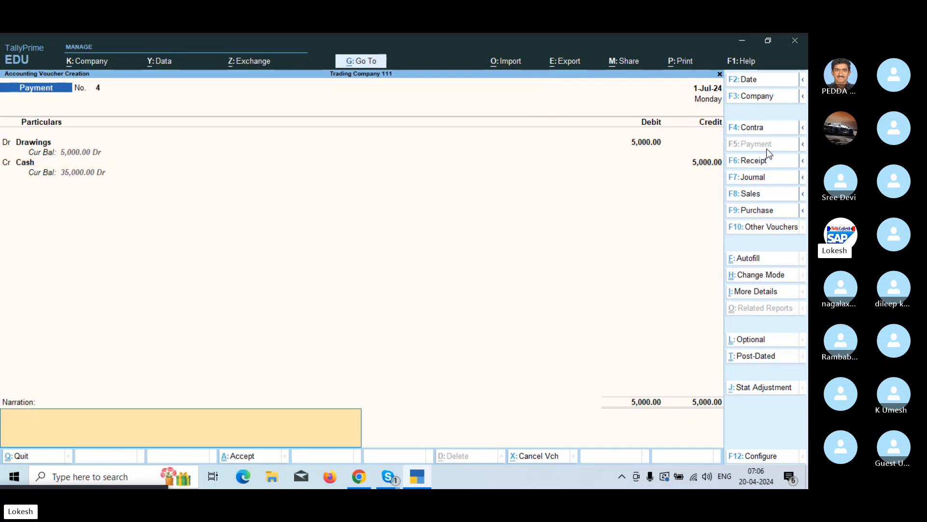
pyautogui.press('Return')
pyautogui.press('Return')
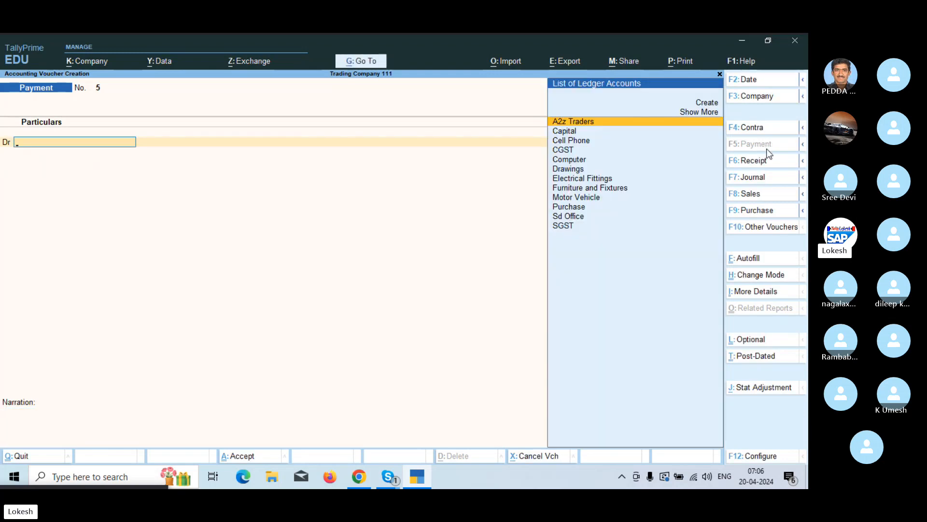
# - Create a Carriage Inwards ledger under Direct Expenses for the next payment voucher's debit line, keeping the default statutory details
pyautogui.hotkey('alt', 'c')
pyautogui.write('Ca')
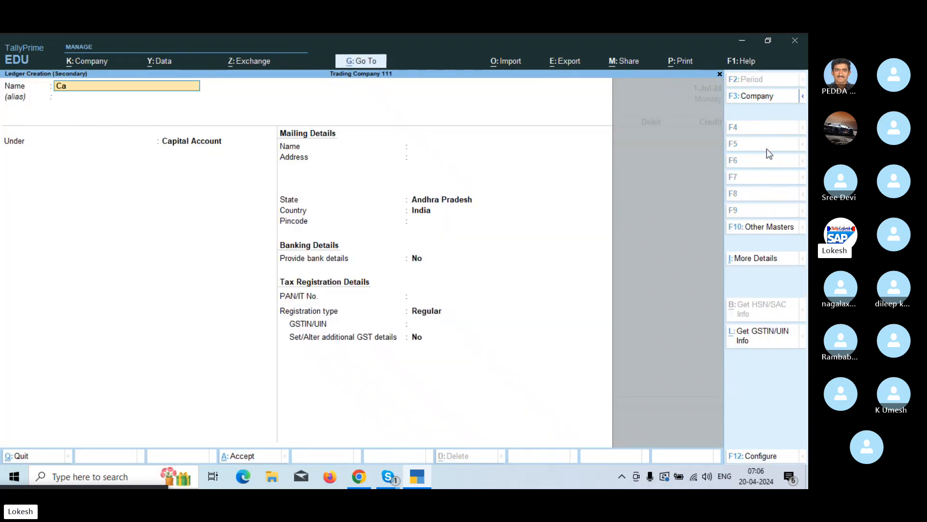
pyautogui.write('rriage inwards')
pyautogui.press('Return')
pyautogui.press('Return')
pyautogui.write('Dir')
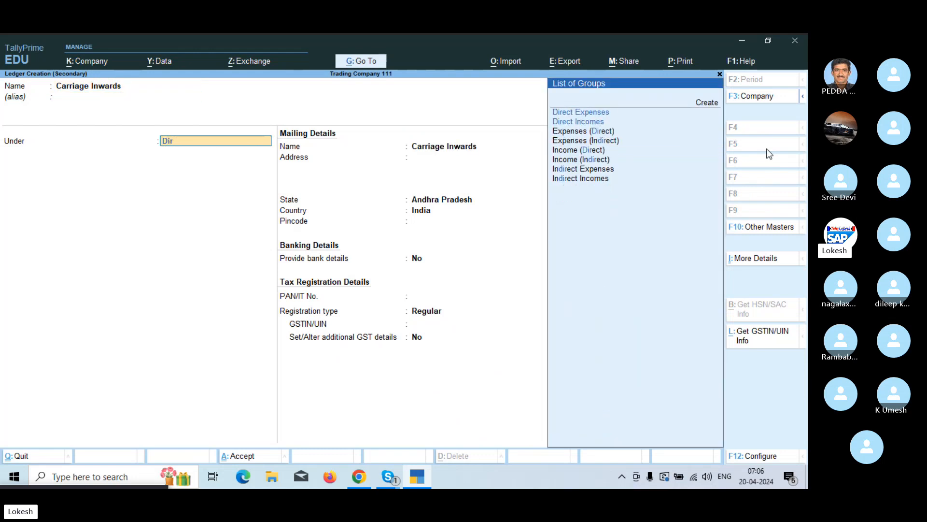
pyautogui.press('Return')
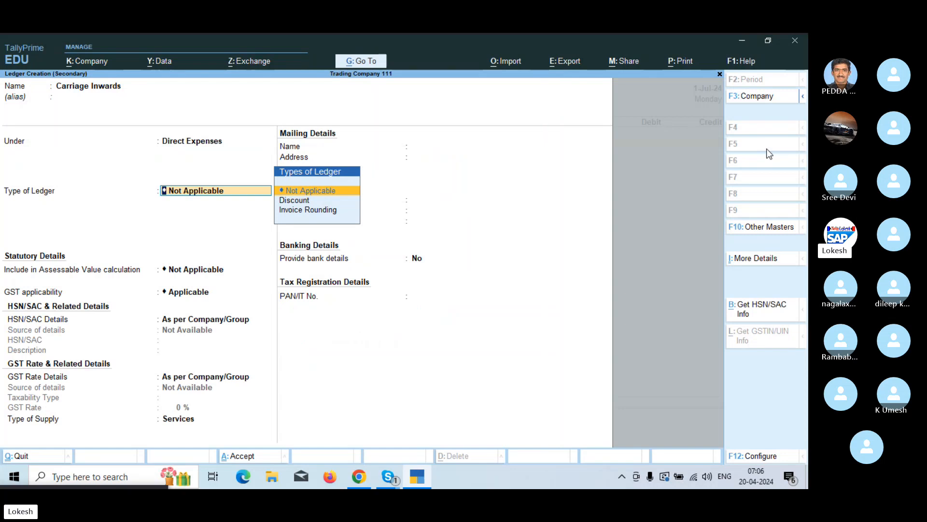
pyautogui.hotkey('ctrl', 'a')
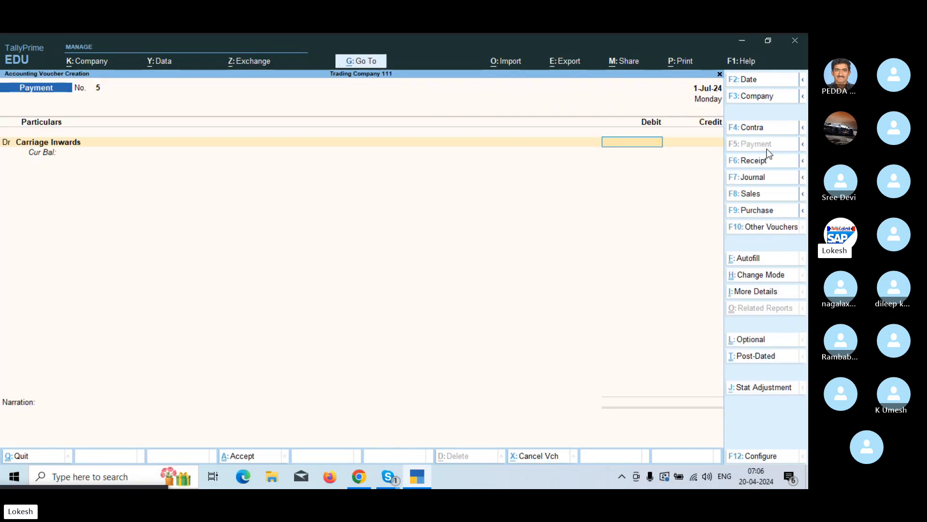
# - Debit Carriage Inwards with 500, credit Cash and save the payment voucher without a narration
pyautogui.write('500')
pyautogui.press('Return')
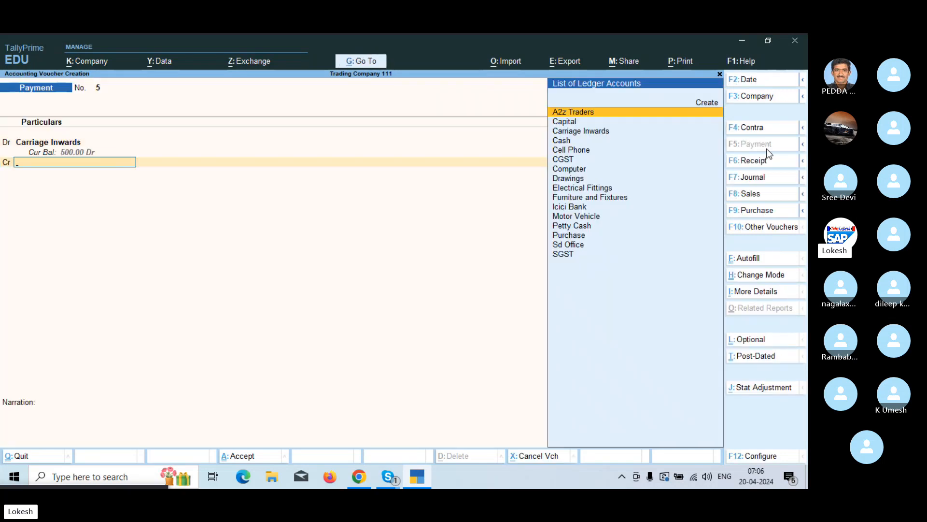
pyautogui.press('Down')
pyautogui.press('Down')
pyautogui.press('Down')
pyautogui.press('Return')
pyautogui.press('Return')
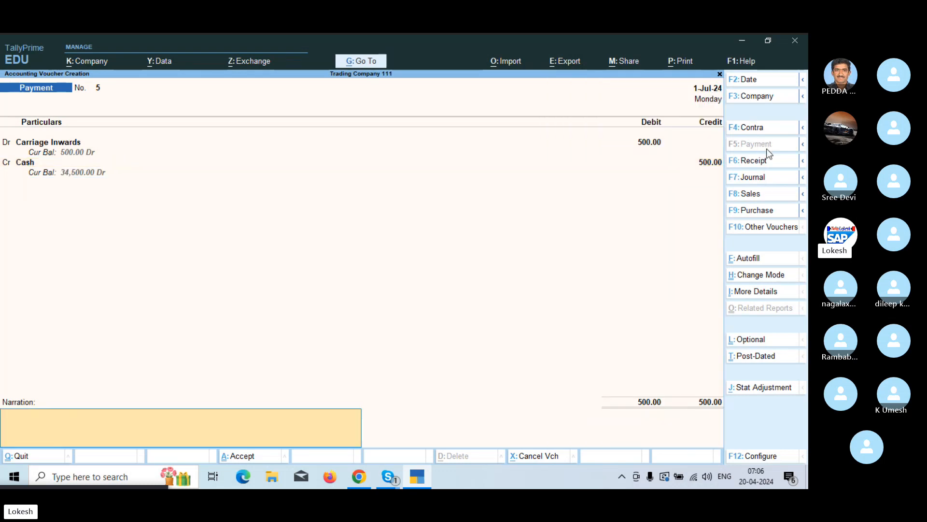
pyautogui.press('Return')
pyautogui.press('Return')
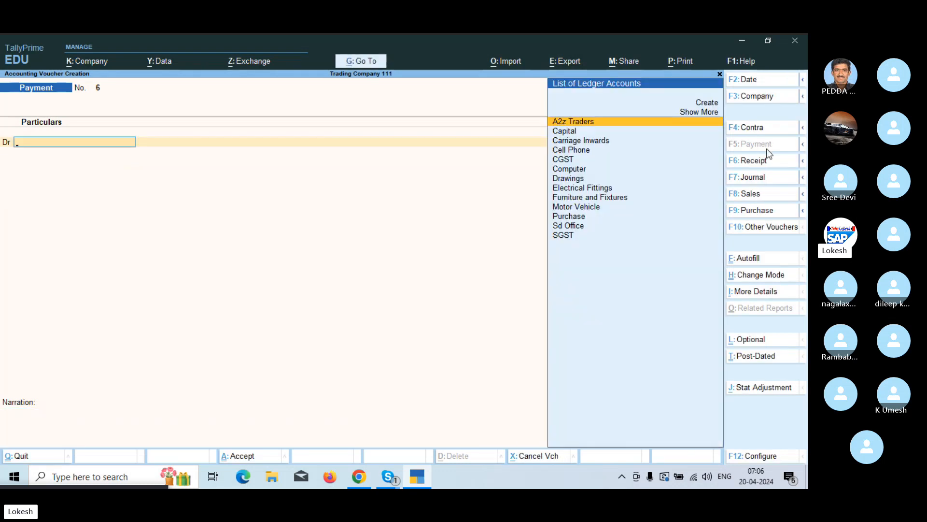
# - Create a Land ledger under Fixed Assets for the new payment voucher's debit line, keeping the default statutory details
pyautogui.press('alt')
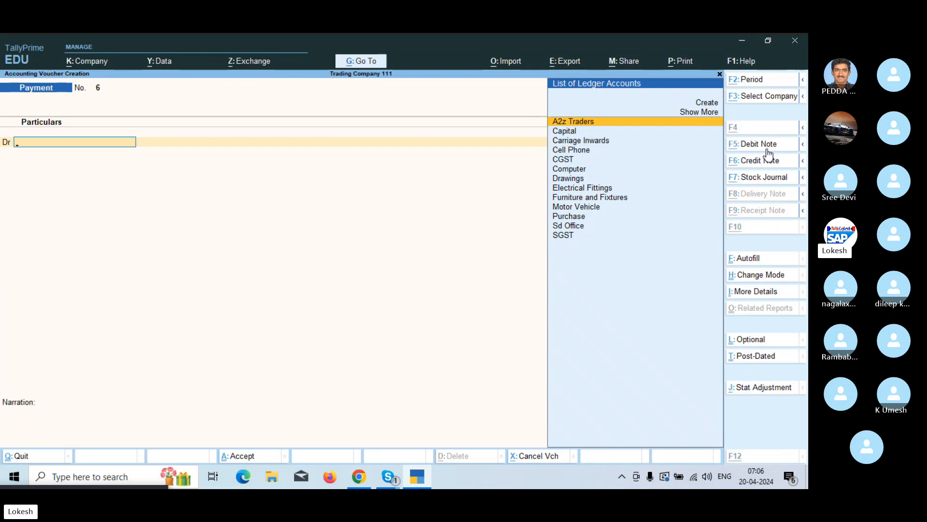
pyautogui.hotkey('alt', 'c')
pyautogui.write('Land')
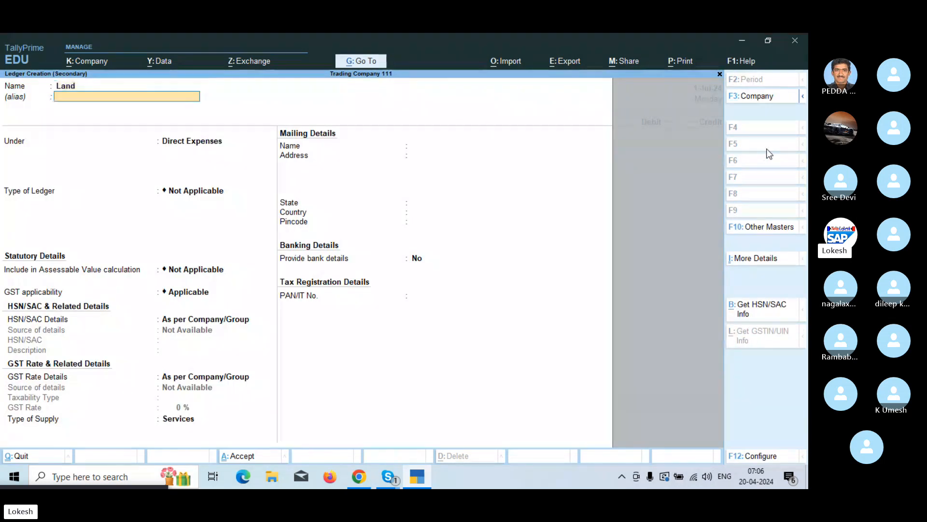
pyautogui.press('Return')
pyautogui.press('Return')
pyautogui.write('fi')
pyautogui.press('Return')
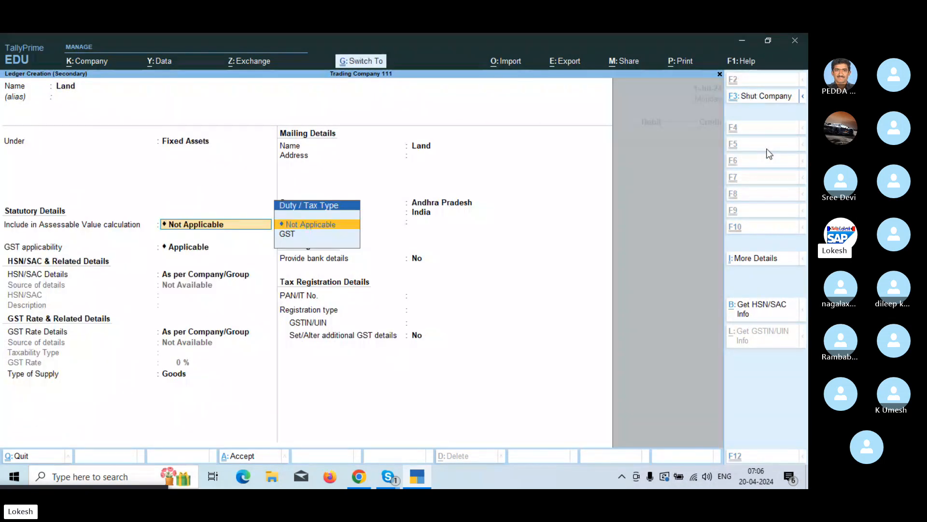
pyautogui.hotkey('ctrl', 'a')
# - Debit Land with 100000, credit Icici Bank with the default cheque allocation and save the payment voucher without a narration
pyautogui.write('1000')
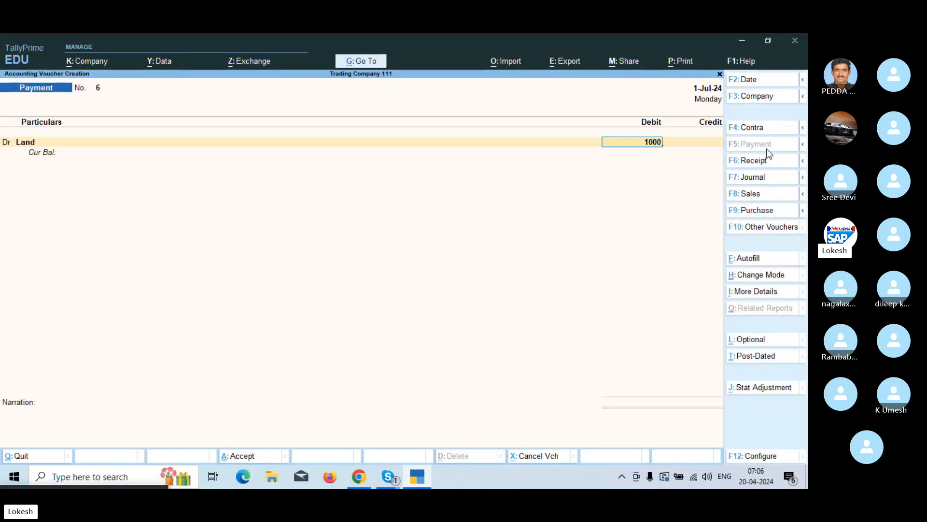
pyautogui.write('00')
pyautogui.press('Return')
pyautogui.write('i')
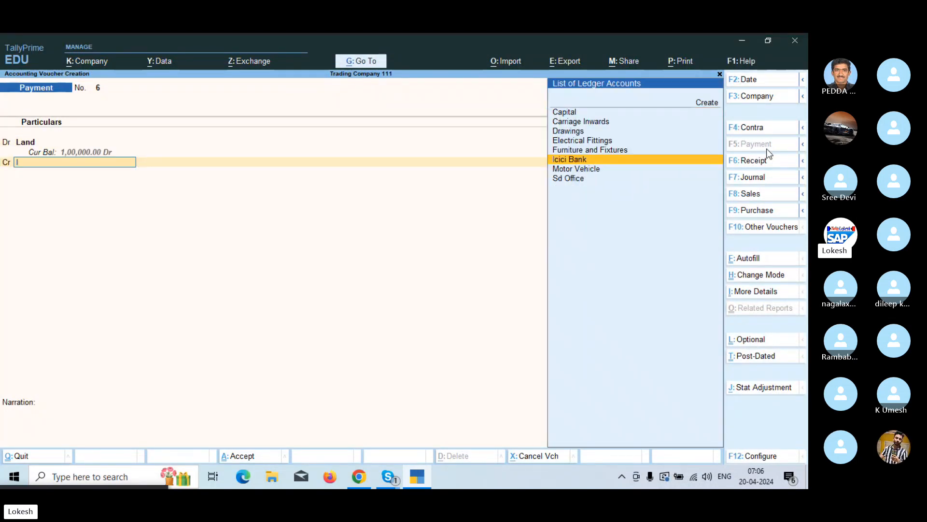
pyautogui.press('Return')
pyautogui.press('Return')
pyautogui.press('Return')
pyautogui.press('Return')
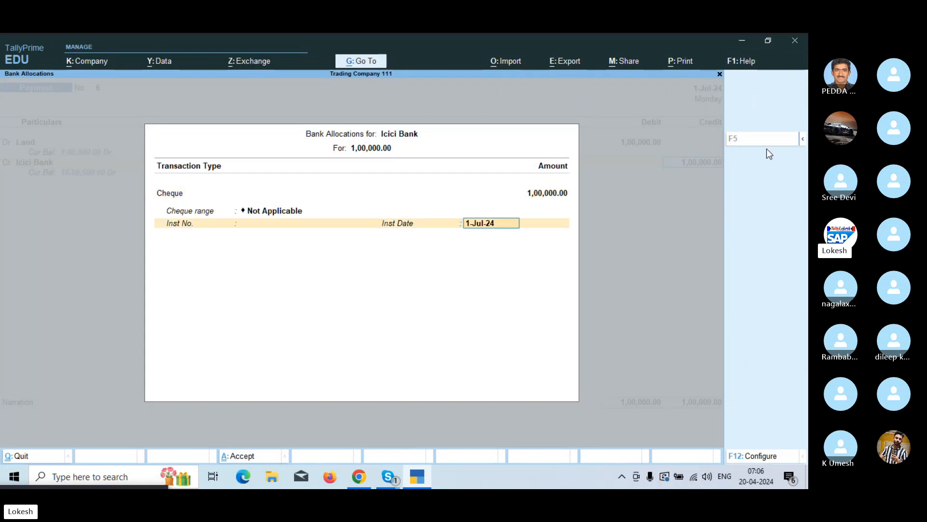
pyautogui.press('Return')
pyautogui.press('Return')
pyautogui.press('Return')
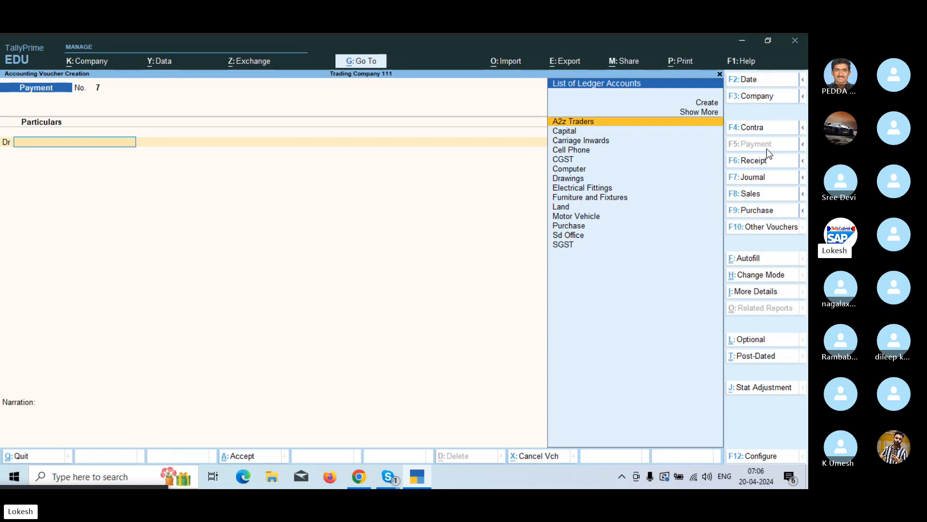
# - Leave voucher entry and open the Day Book to review the recorded vouchers
pyautogui.press('Escape')
pyautogui.press('Return')
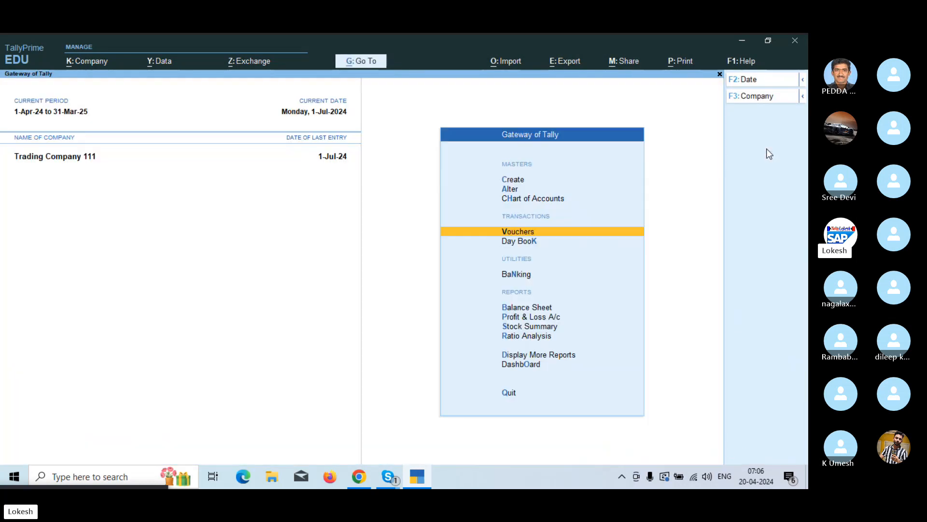
pyautogui.press('Return')
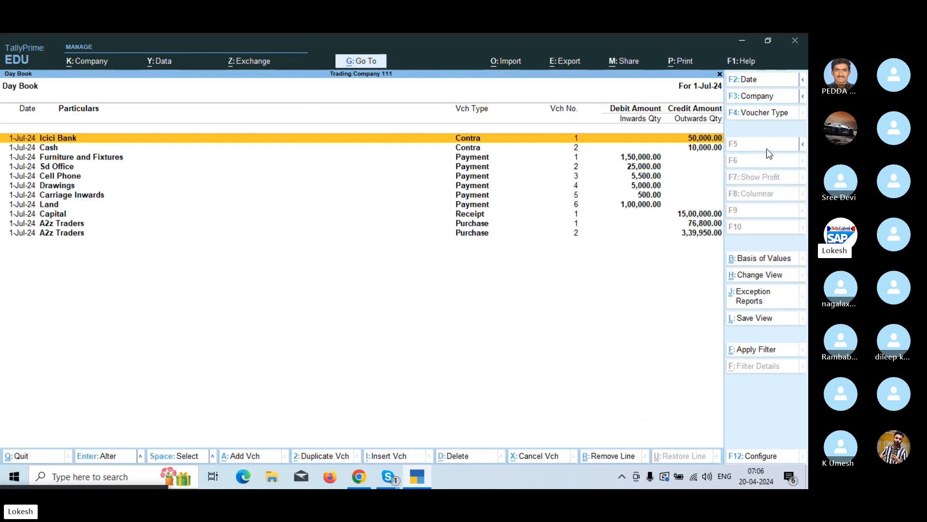
# - Leave the Day Book and examine the Profit & Loss A/c in detailed format, from Closing Stock down to Nett Loss
pyautogui.press('Escape')
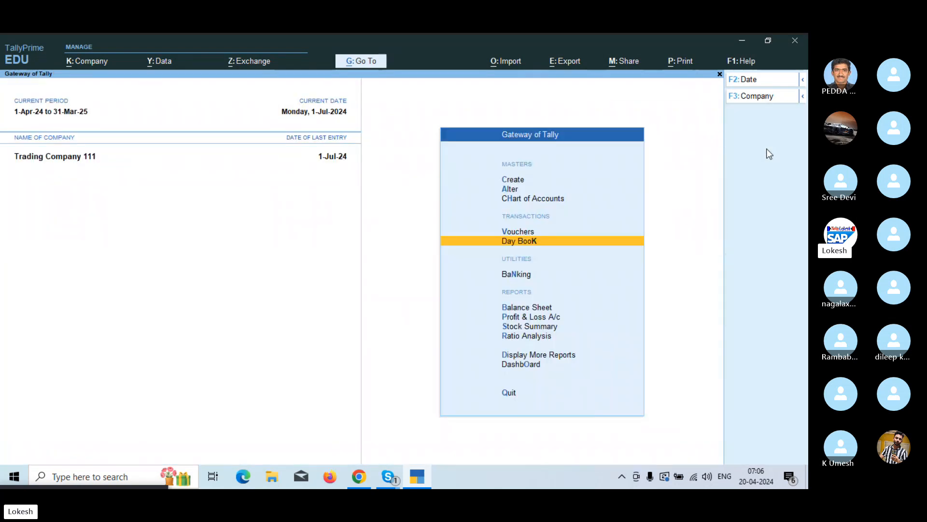
pyautogui.press('Down')
pyautogui.press('Down')
pyautogui.press('Down')
pyautogui.press('Return')
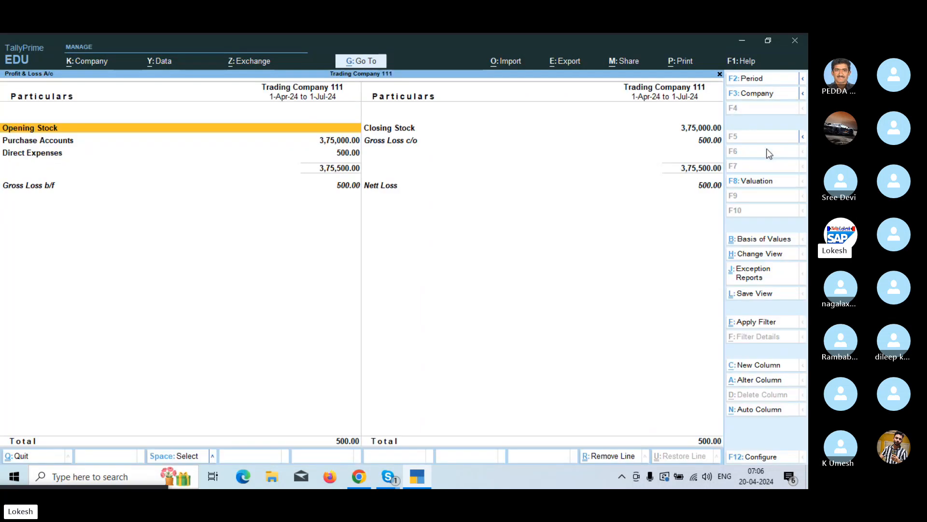
pyautogui.hotkey('alt', 'F5')
pyautogui.press('Right')
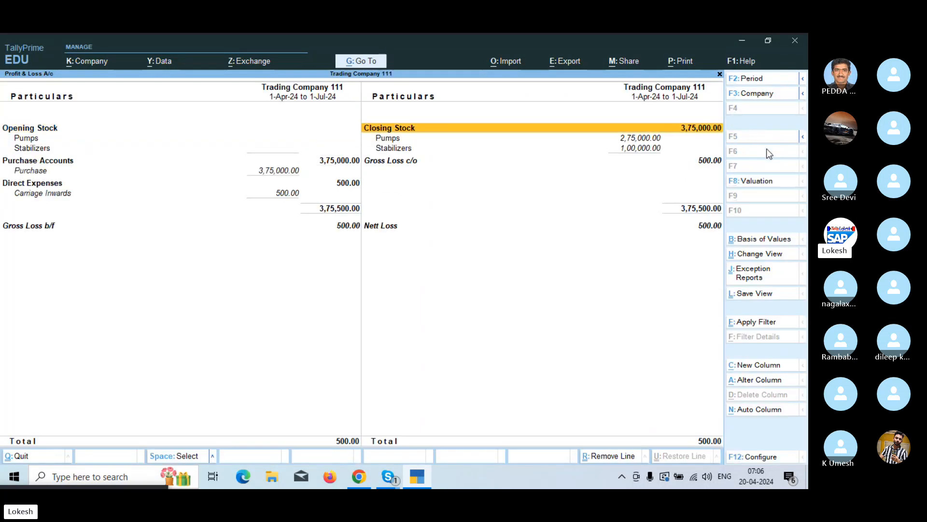
pyautogui.press('Down')
pyautogui.press('Down')
pyautogui.press('Down')
pyautogui.press('Down')
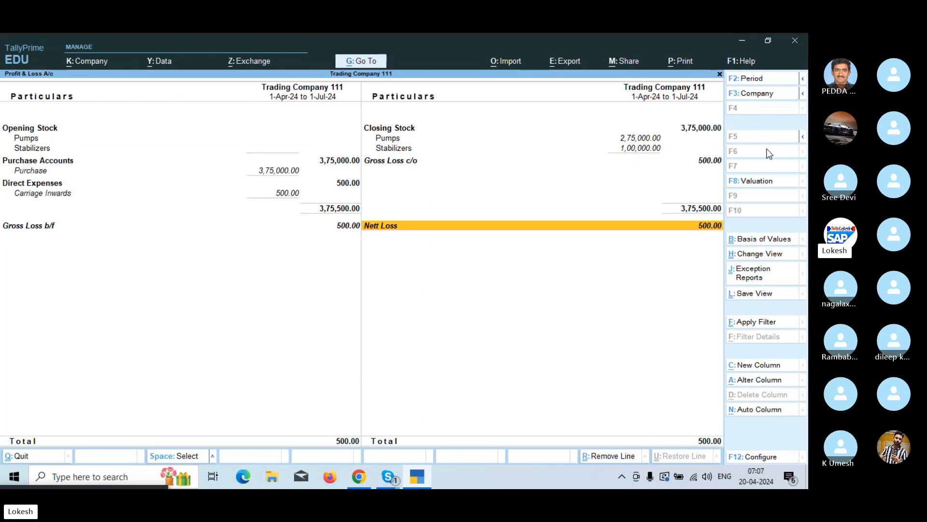
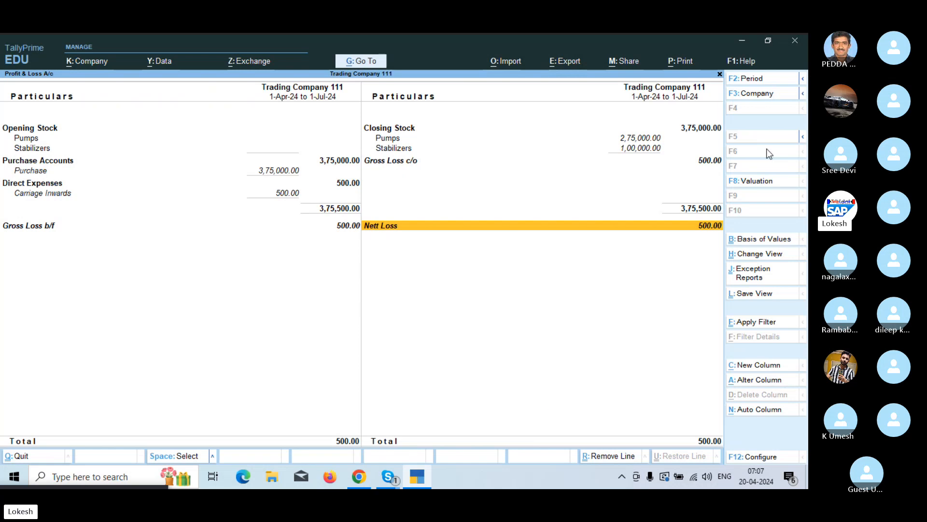
pyautogui.press('Escape')
# - Open the Dashboard and review its tiles down to Inventory Details
pyautogui.press('Down')
pyautogui.press('Down')
pyautogui.press('Down')
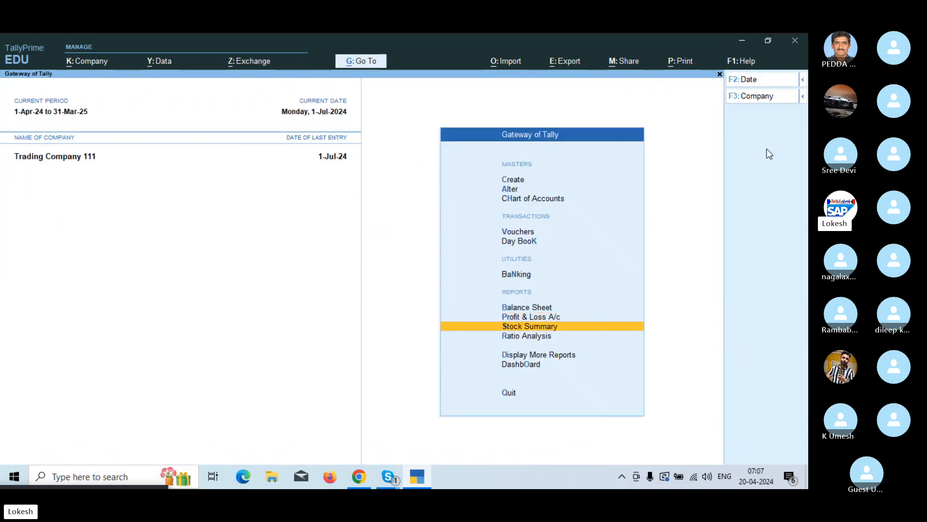
pyautogui.press('Down')
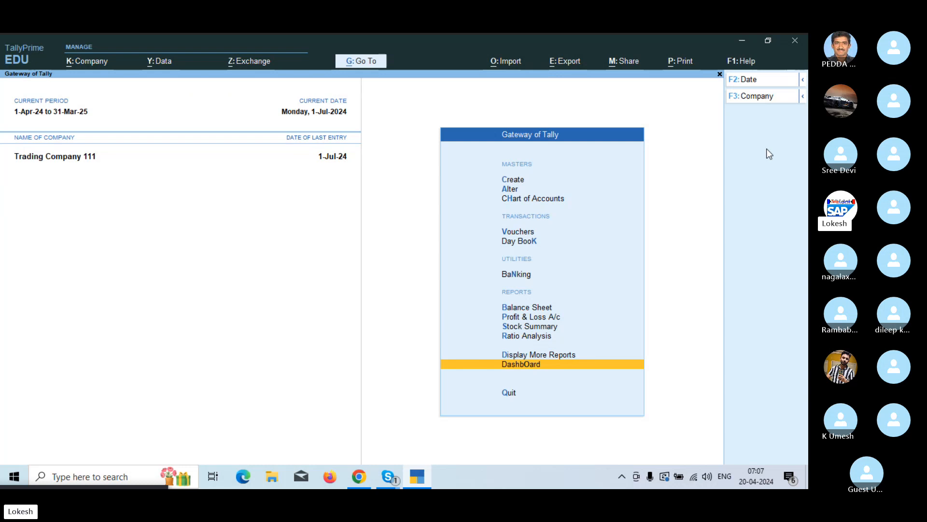
pyautogui.press('Return')
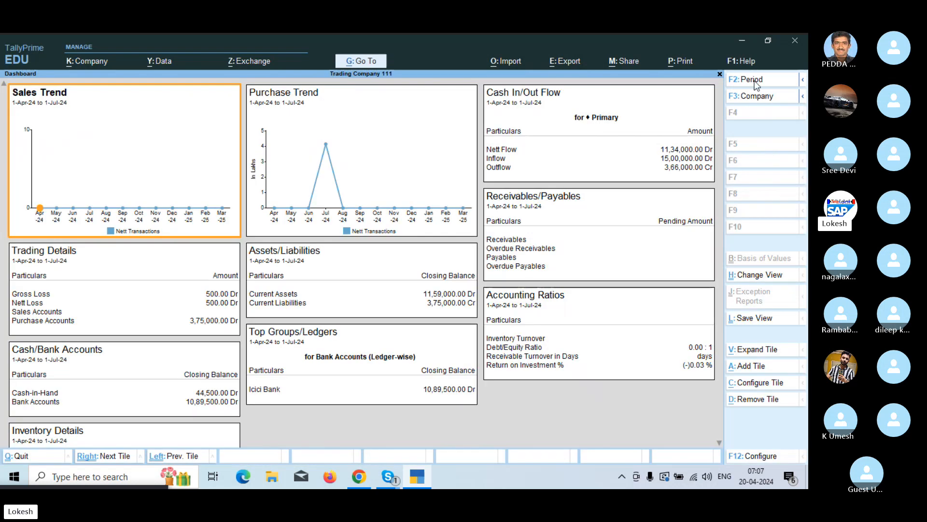
pyautogui.click(720, 444)
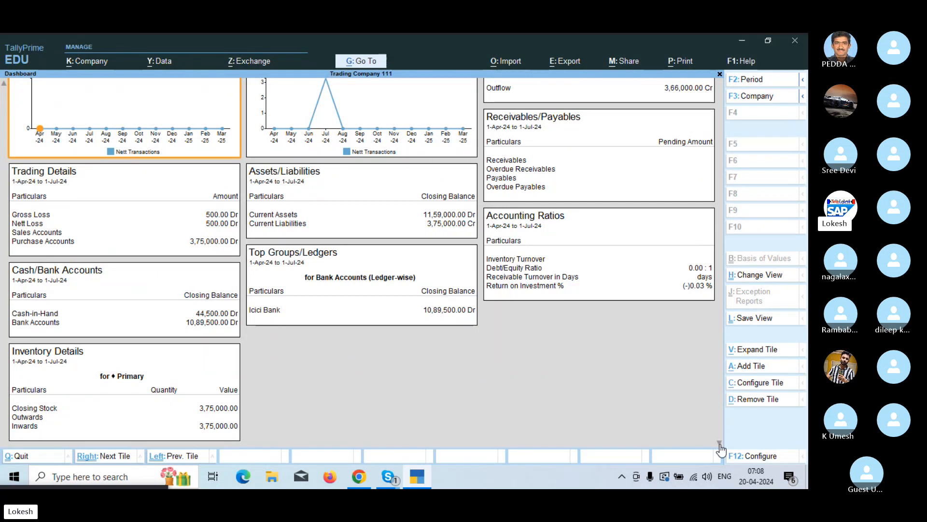
pyautogui.press('Escape')
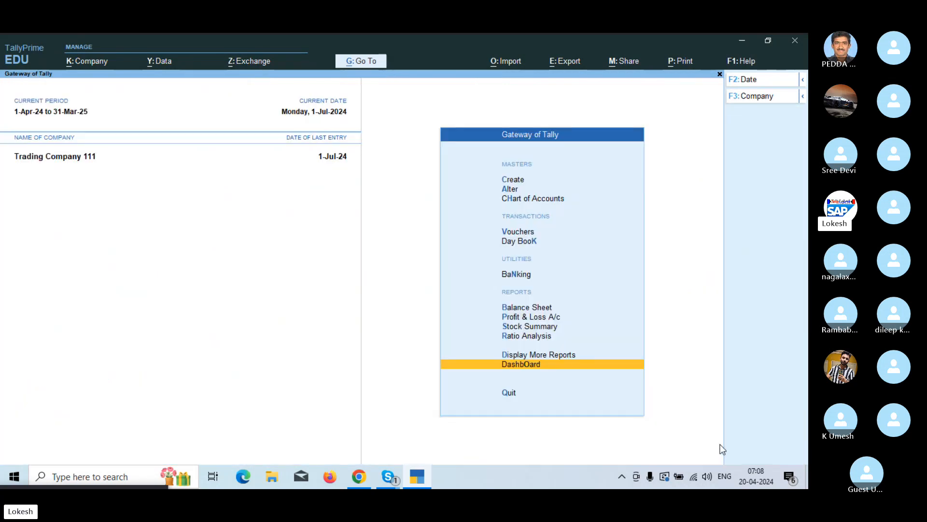
# - Open the Stock Summary and expand it to show the stock items under each group
pyautogui.press('Up')
pyautogui.press('Up')
pyautogui.press('Up')
pyautogui.press('Return')
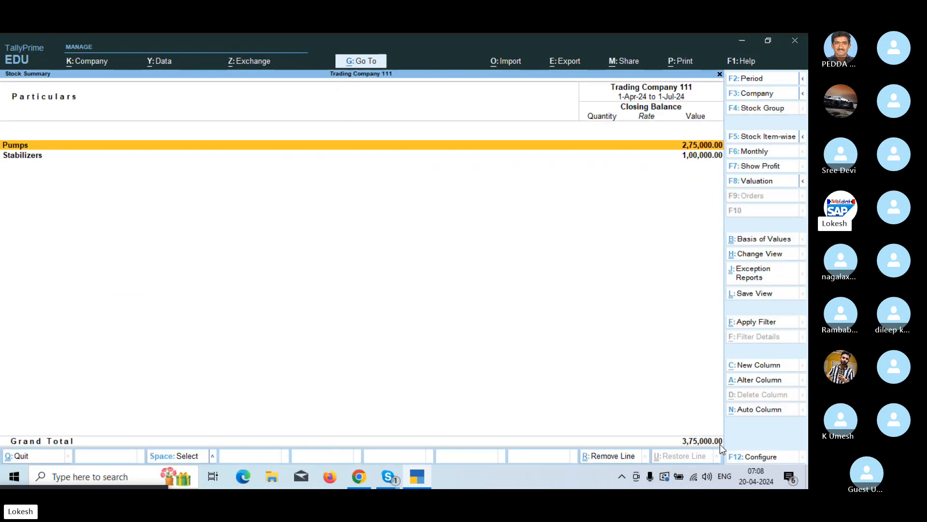
pyautogui.hotkey('alt', 'F5')
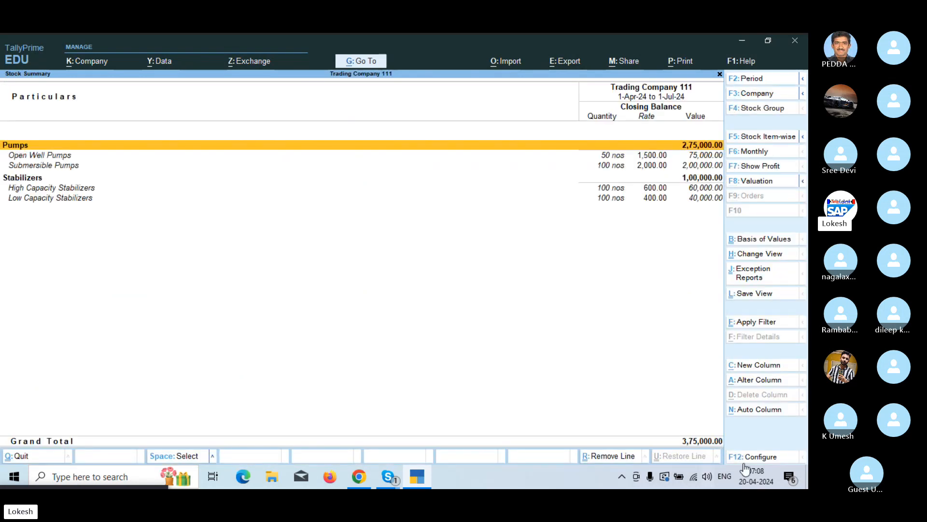
# - Configure the Stock Summary to show Goods Inwards and Goods Outwards, keeping the other options at their defaults
pyautogui.click(768, 460)
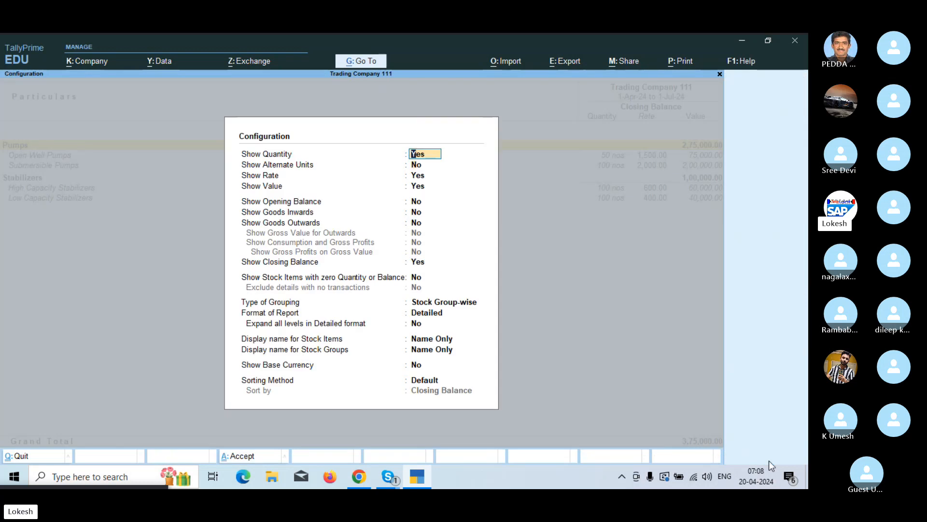
pyautogui.press('Down')
pyautogui.press('Down')
pyautogui.press('Down')
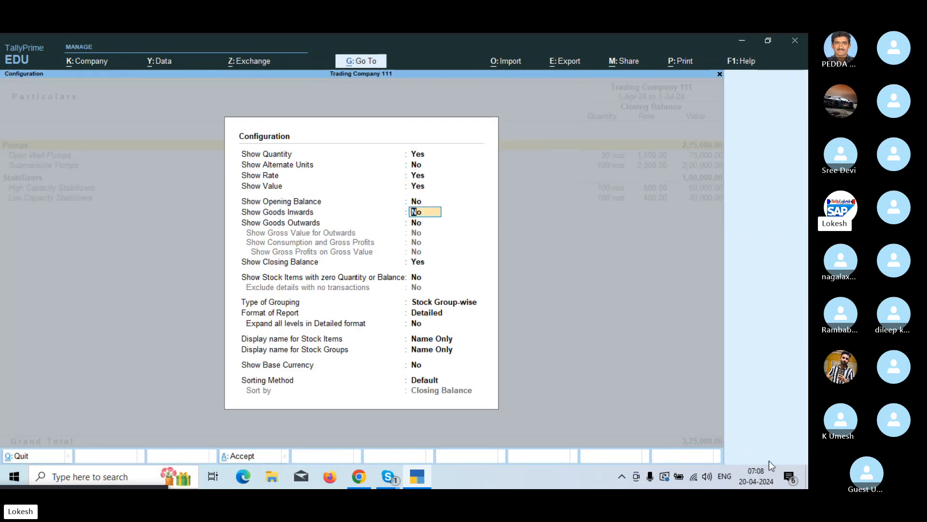
pyautogui.press('y')
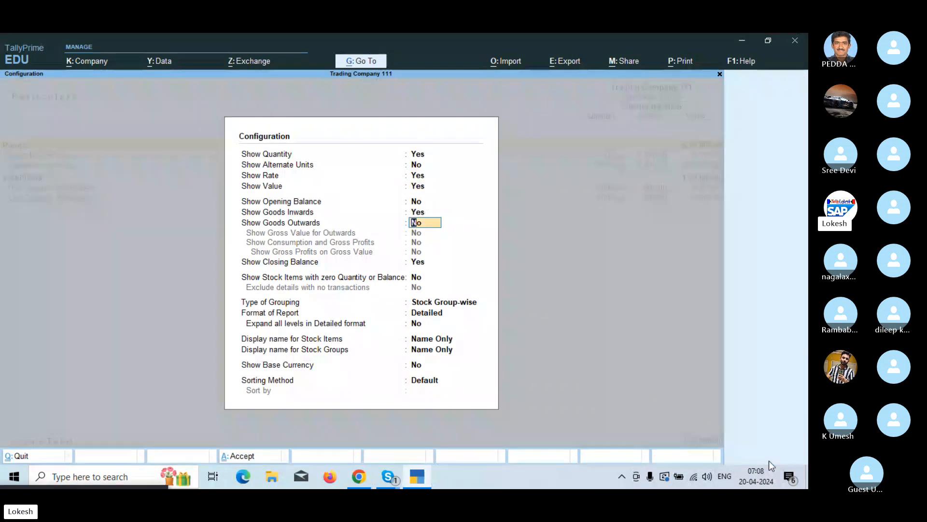
pyautogui.press('y')
pyautogui.press('Down')
pyautogui.press('Down')
pyautogui.press('Down')
pyautogui.press('Down')
pyautogui.press('Down')
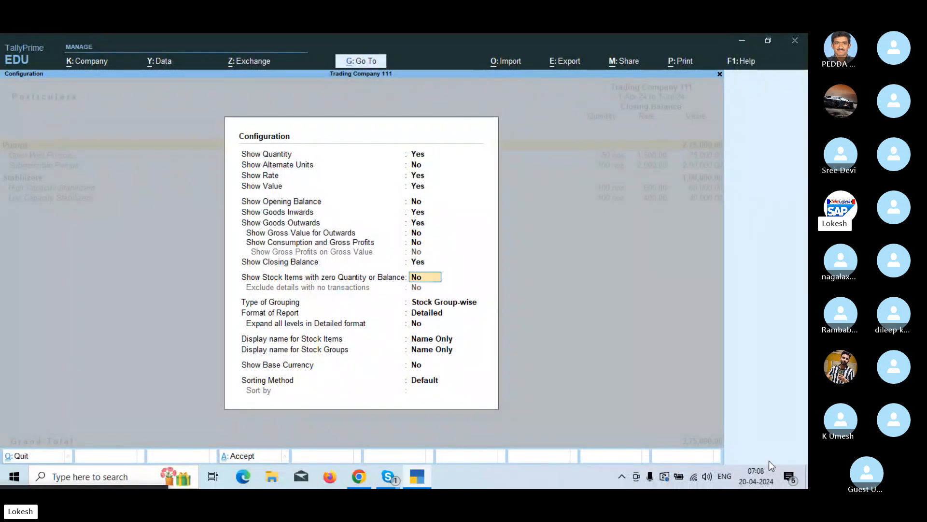
pyautogui.press('Return')
pyautogui.press('Return')
pyautogui.press('Return')
pyautogui.press('Return')
pyautogui.press('Return')
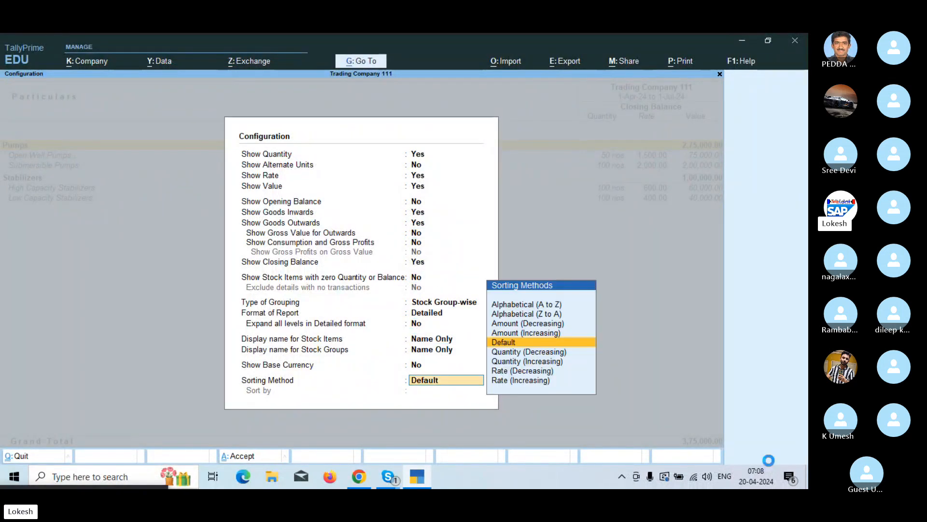
pyautogui.press('Return')
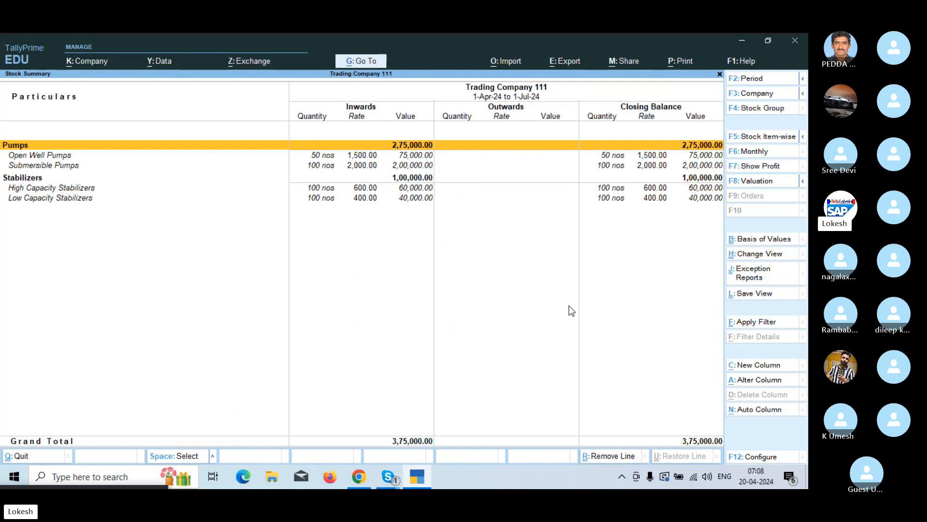
pyautogui.press('Escape')
# - View the Balance Sheet in detailed format to review the ledgers under each liability and asset group
pyautogui.press('Up')
pyautogui.press('Up')
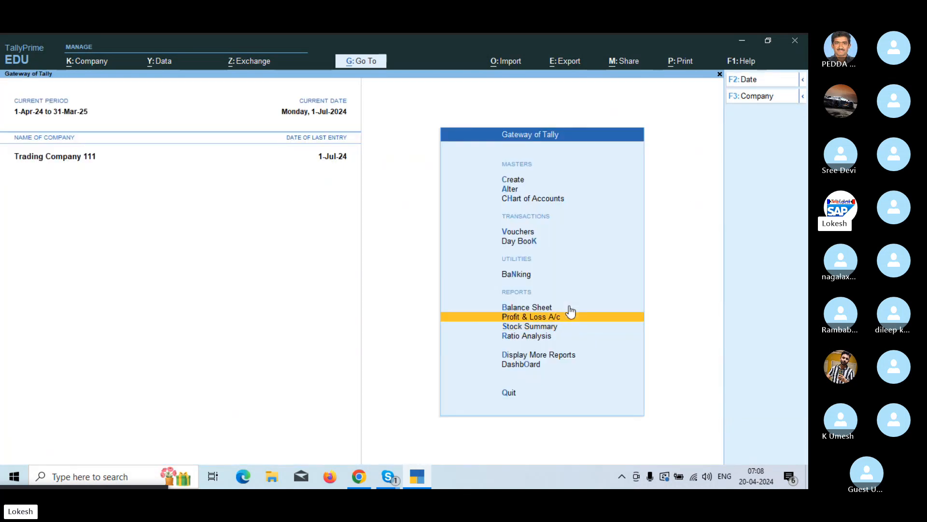
pyautogui.press('Return')
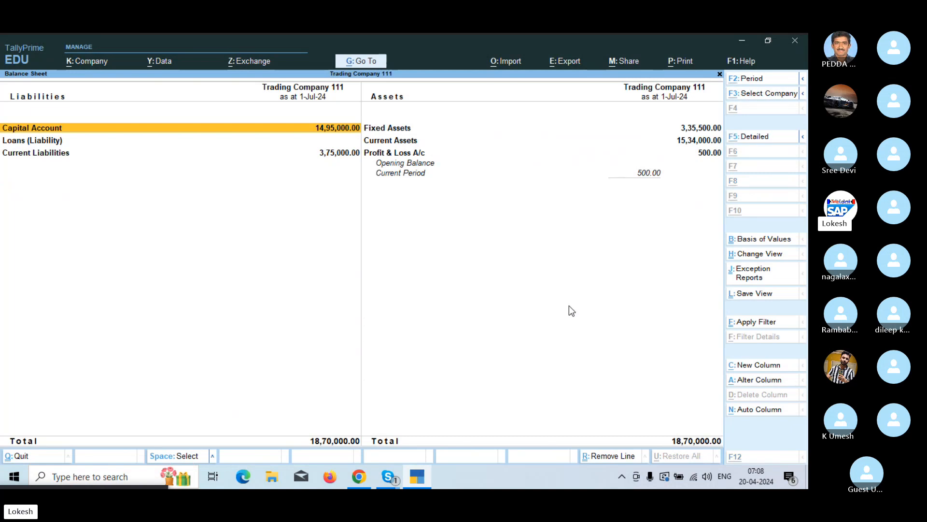
pyautogui.hotkey('alt', 'F5')
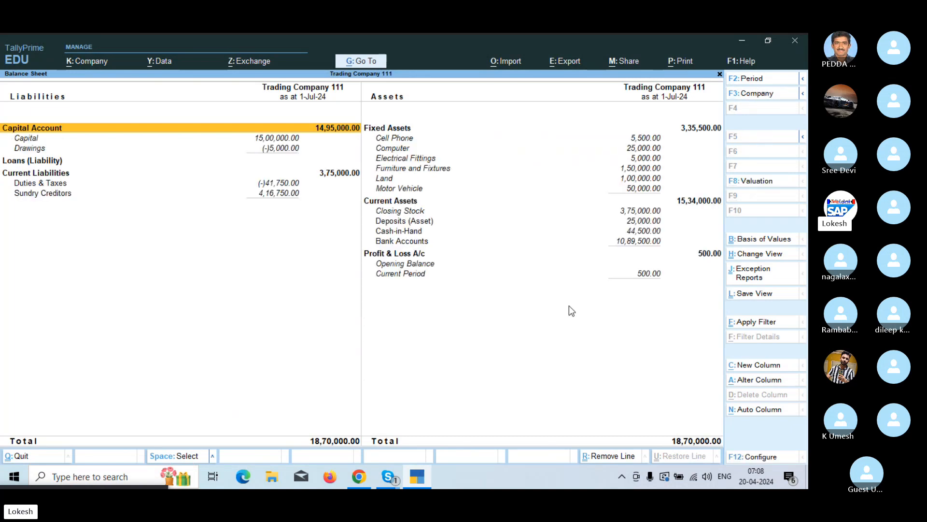
pyautogui.press('Escape')
# - Open the Sales Register from the Account Books to check the monthly sales
pyautogui.press('Down')
pyautogui.press('Down')
pyautogui.press('Down')
pyautogui.press('Down')
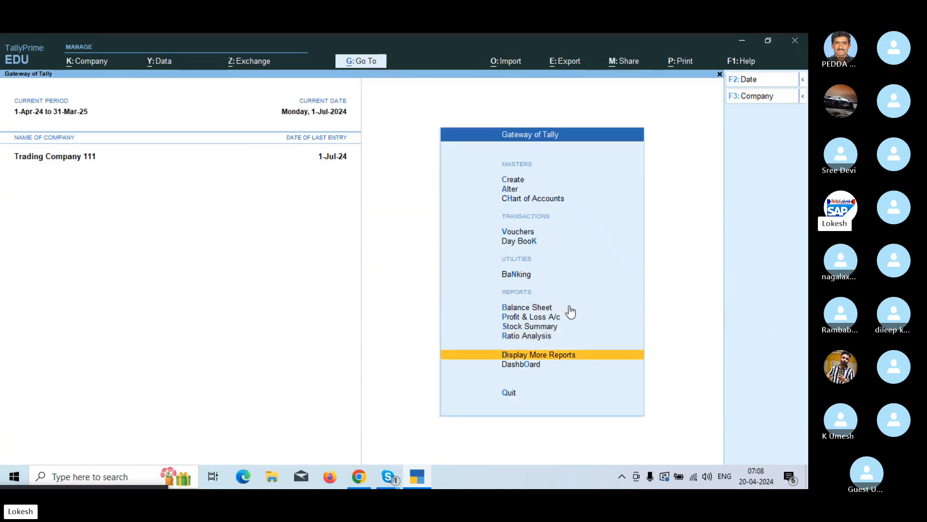
pyautogui.press('Return')
pyautogui.press('Down')
pyautogui.press('Down')
pyautogui.press('Down')
pyautogui.press('Down')
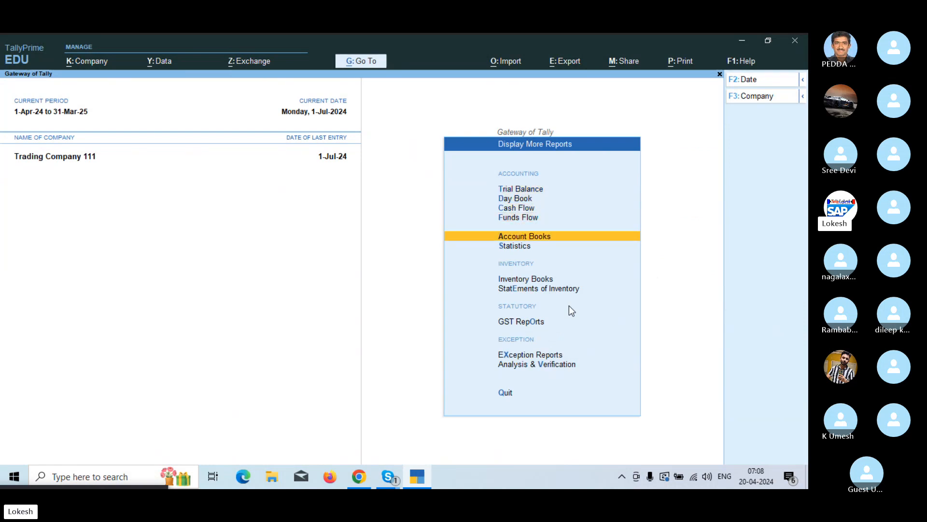
pyautogui.press('Return')
pyautogui.press('Down')
pyautogui.press('Down')
pyautogui.press('Down')
pyautogui.press('Down')
pyautogui.press('Down')
pyautogui.press('Down')
pyautogui.press('Down')
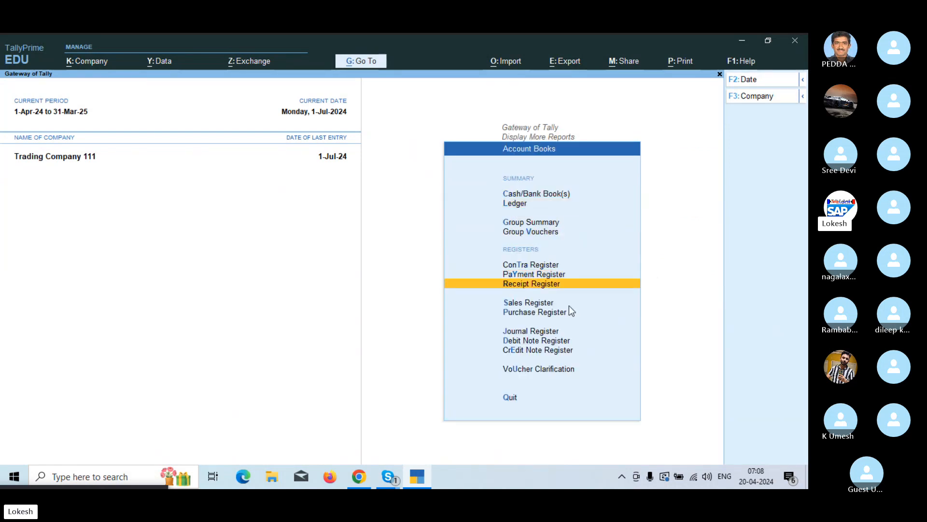
pyautogui.press('Return')
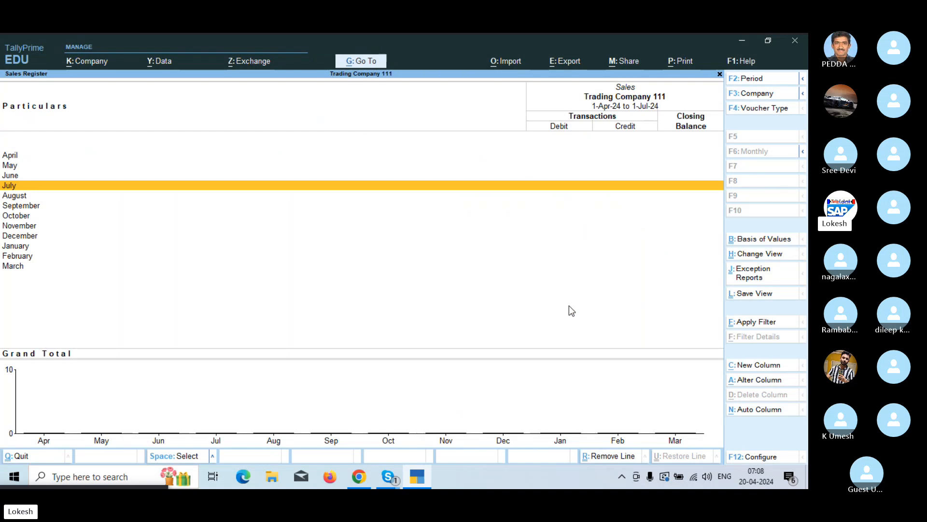
pyautogui.press('Escape')
# - View the Purchase Register to check the monthly purchases
pyautogui.press('Down')
pyautogui.press('Return')
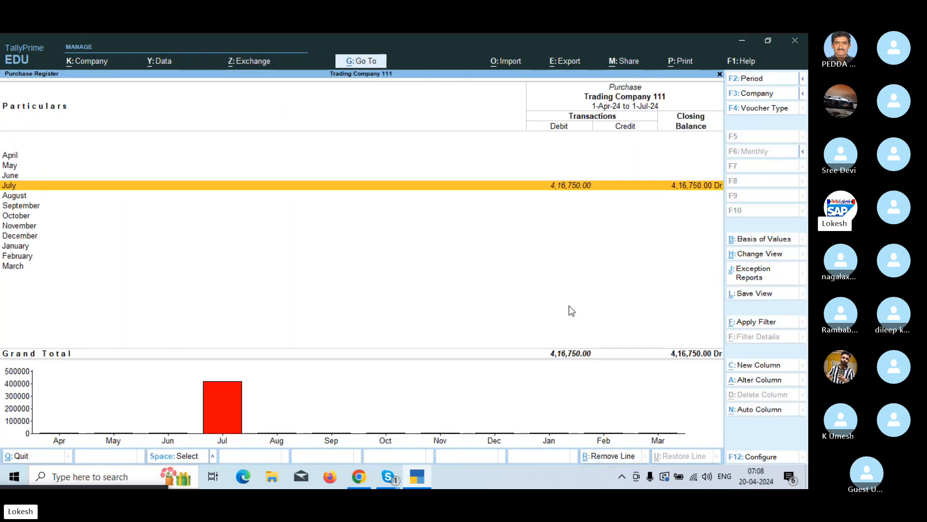
pyautogui.press('Escape')
# - View the July vouchers in the Payment Register and return to the Account Books
pyautogui.press('Up')
pyautogui.press('Up')
pyautogui.press('Up')
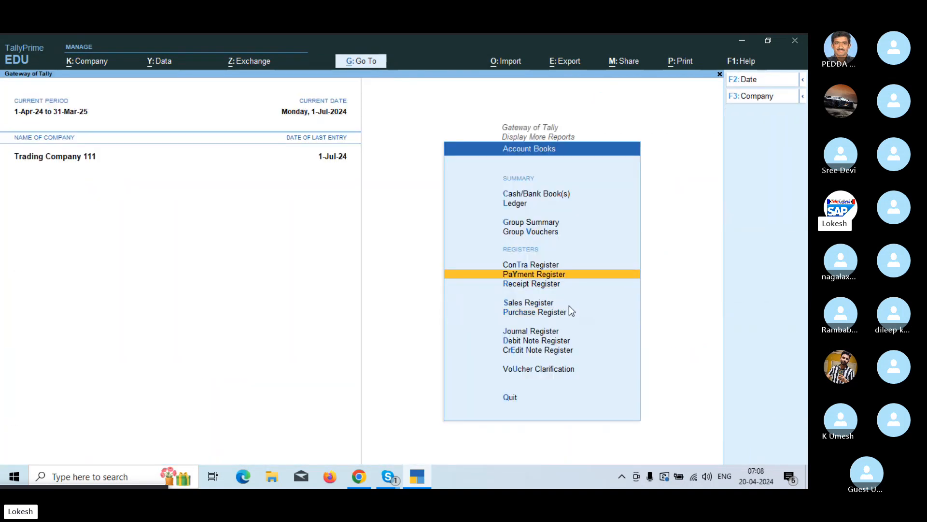
pyautogui.press('Return')
pyautogui.press('Return')
pyautogui.press('Escape')
pyautogui.press('Escape')
# - View the July vouchers in the Contra Register and return to the Account Books
pyautogui.press('Up')
pyautogui.press('Return')
pyautogui.press('Return')
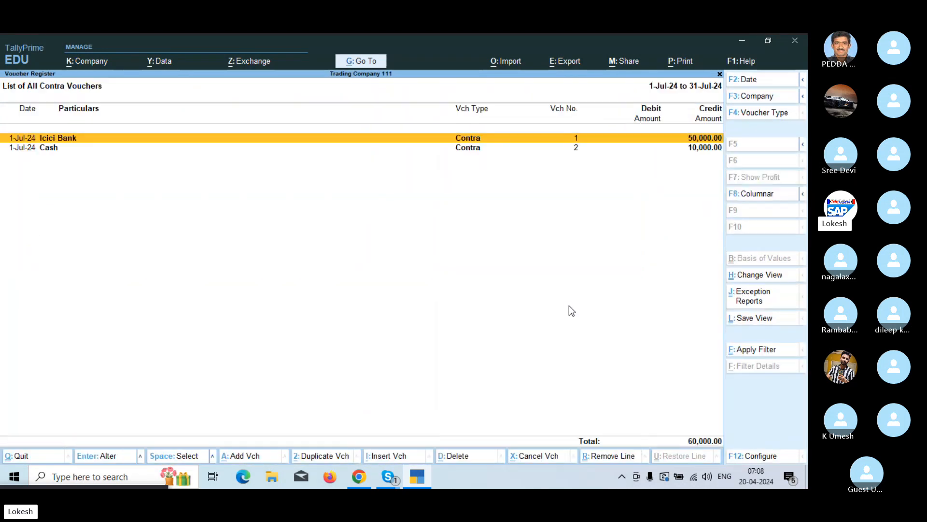
pyautogui.press('Escape')
pyautogui.press('Escape')
# - View the monthly voucher counts in the Receipt Register
pyautogui.press('Down')
pyautogui.press('Down')
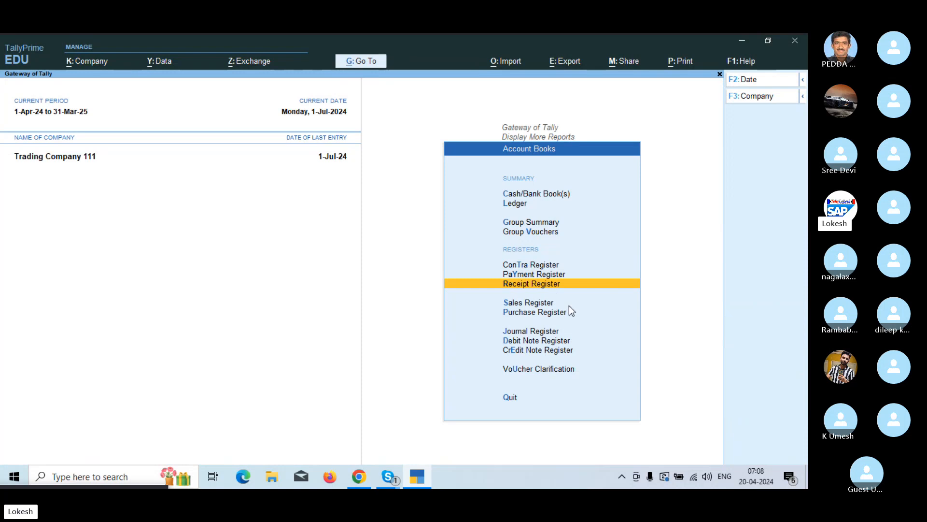
pyautogui.press('Return')
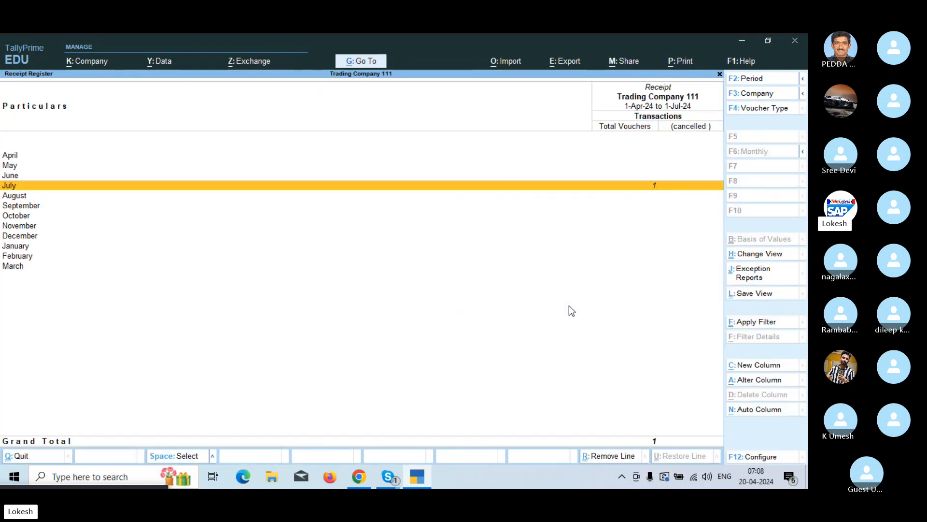
pyautogui.press('Escape')
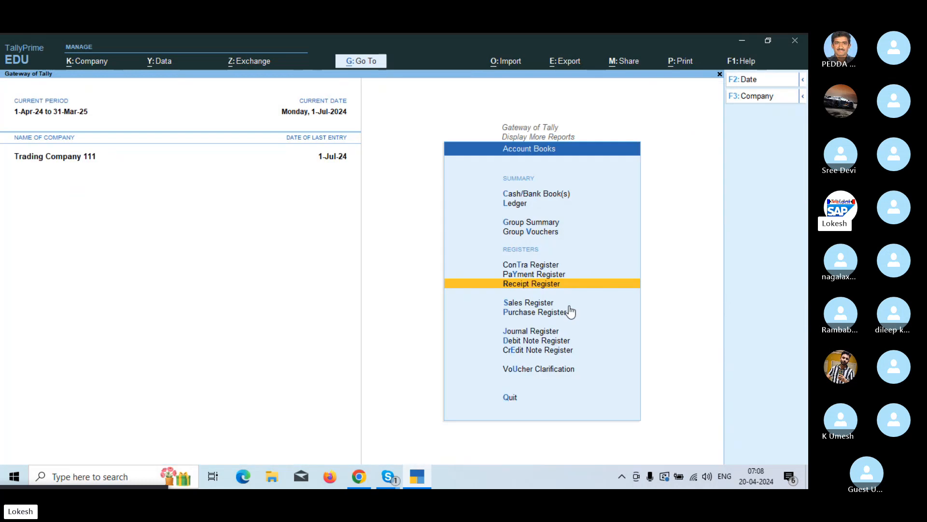
# - Leave the Account Books and view the Trial Balance in detailed format
pyautogui.press('Escape')
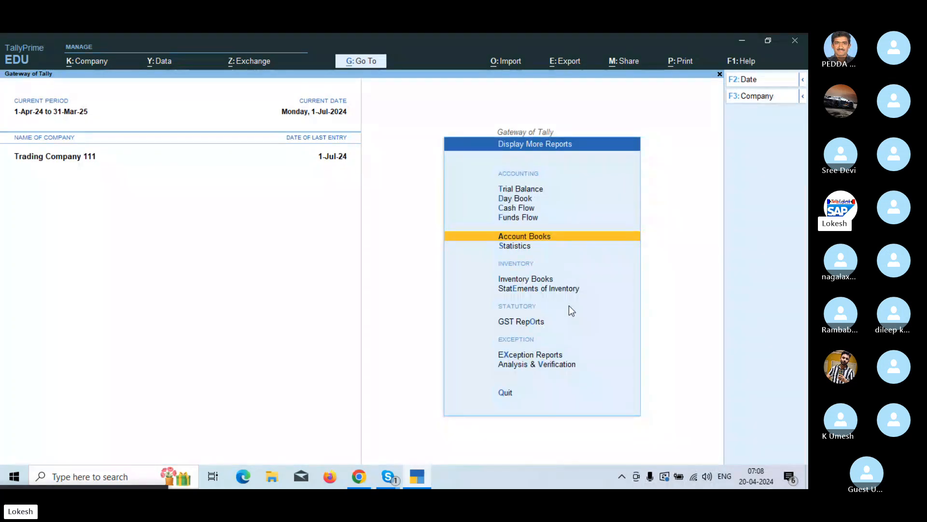
pyautogui.press('Up')
pyautogui.press('Up')
pyautogui.press('Up')
pyautogui.press('Up')
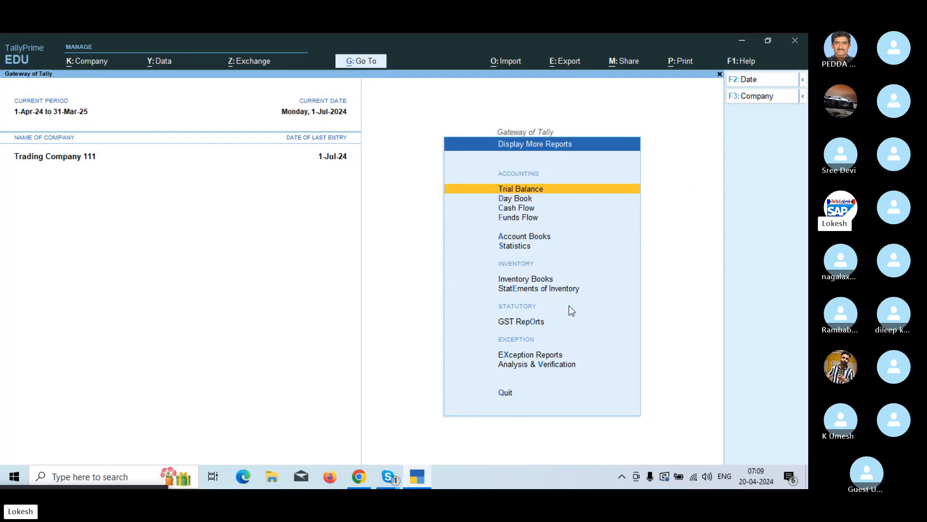
pyautogui.press('Return')
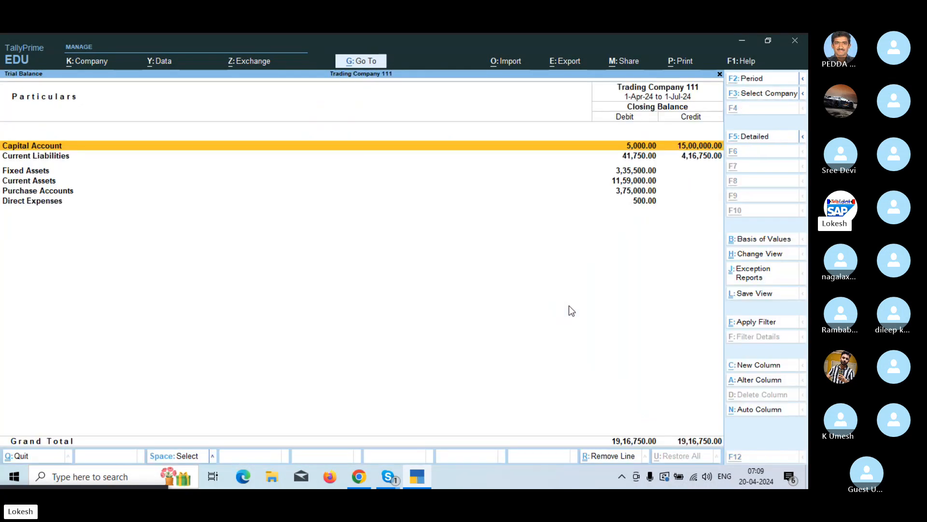
pyautogui.hotkey('alt', 'F5')
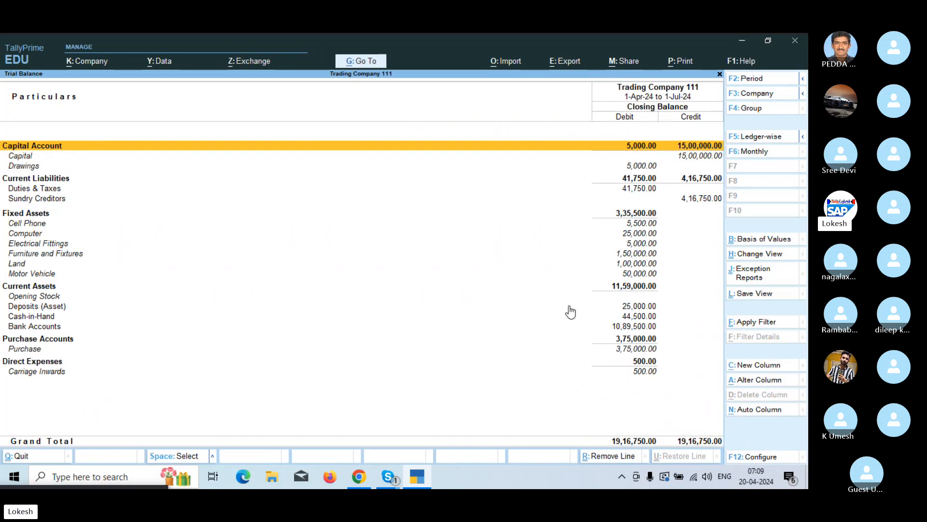
# - Leave the Trial Balance for voucher entry and set the voucher date to 1-Aug-24
pyautogui.press('Escape')
pyautogui.press('Escape')
pyautogui.press('Up')
pyautogui.press('Up')
pyautogui.press('Up')
pyautogui.press('Up')
pyautogui.press('Up')
pyautogui.press('Up')
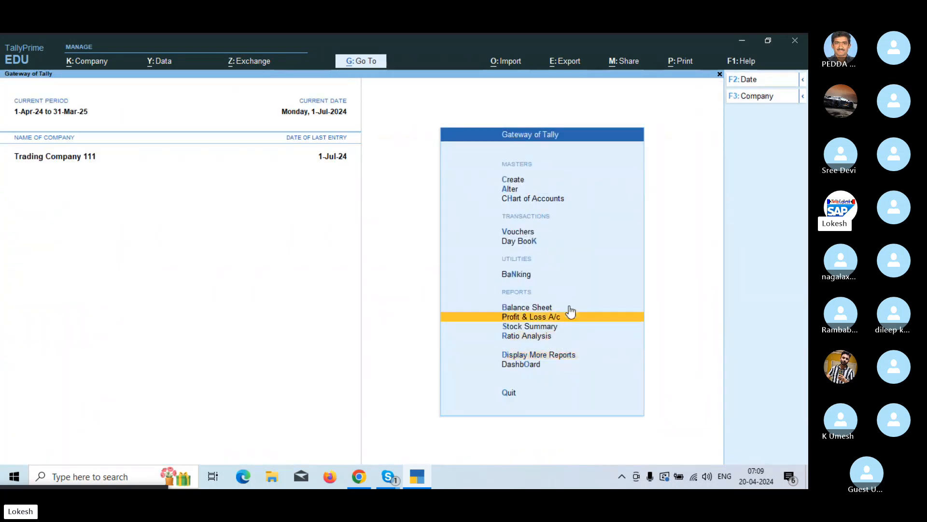
pyautogui.press('Up')
pyautogui.press('Return')
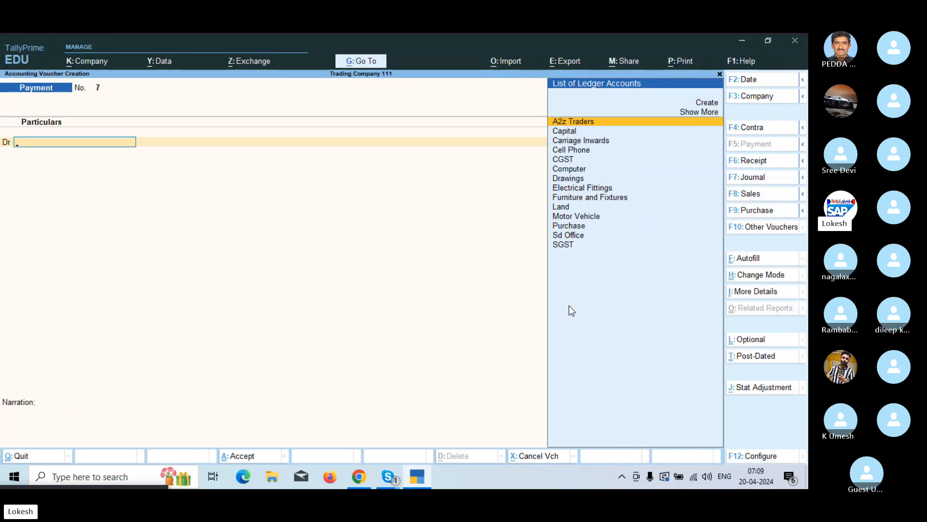
pyautogui.click(767, 80)
pyautogui.write('1-8')
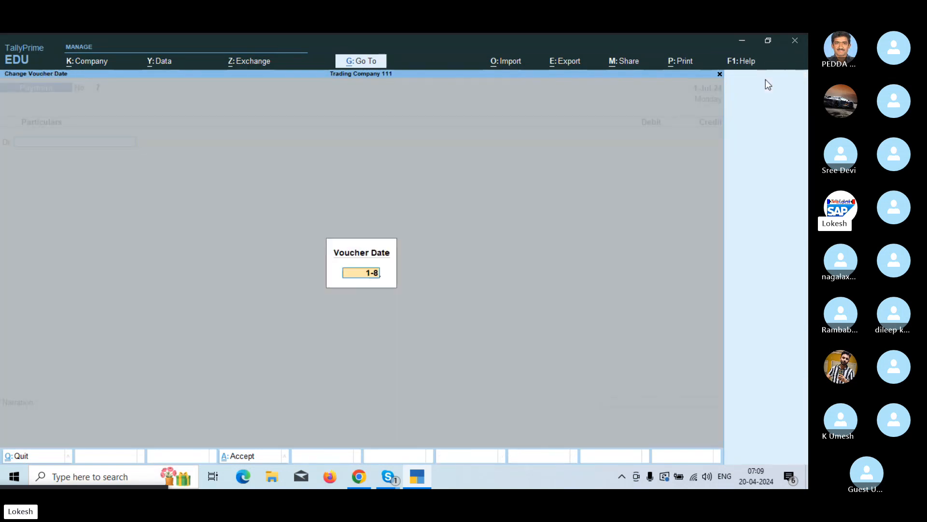
pyautogui.press('Return')
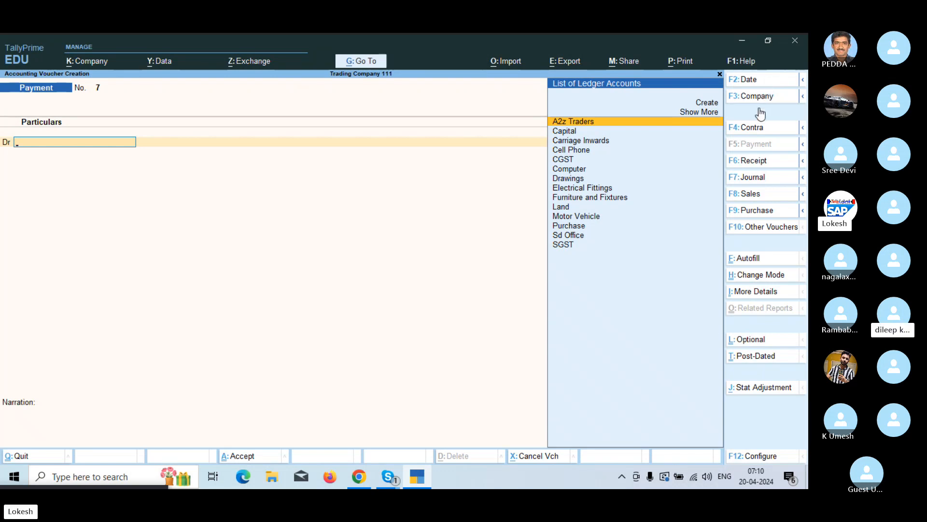
# - Start a Sales voucher with Cash as the party, keeping the default dispatch and party details
pyautogui.click(762, 200)
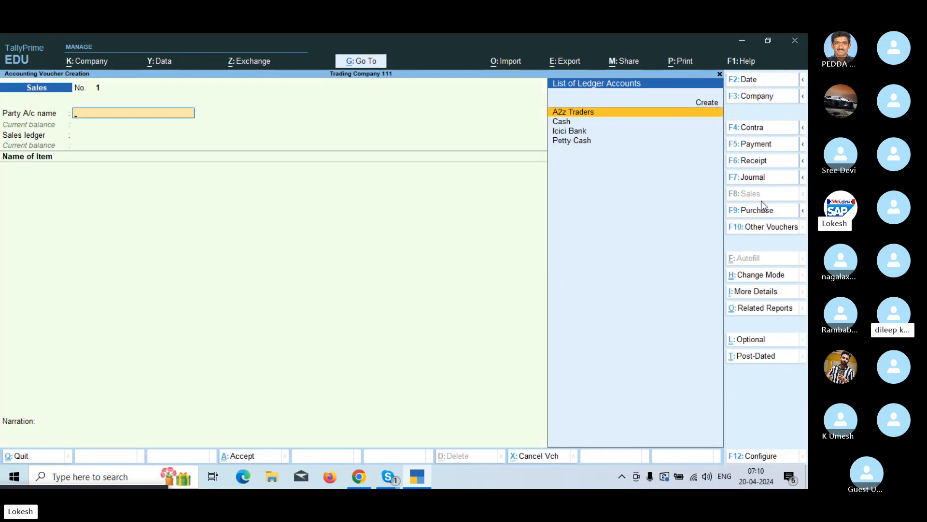
pyautogui.press('Down')
pyautogui.press('Return')
pyautogui.press('Return')
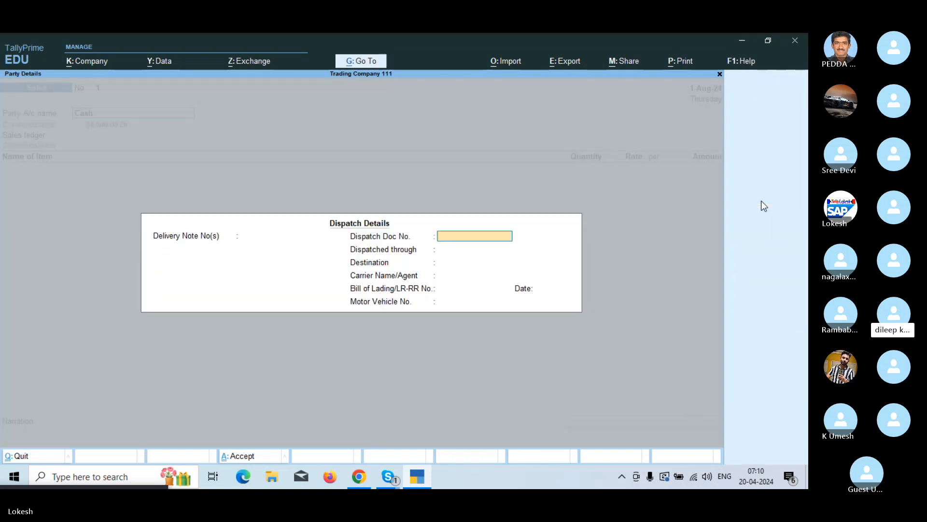
pyautogui.press('Return')
pyautogui.press('Return')
pyautogui.press('Return')
pyautogui.press('Return')
pyautogui.press('Return')
pyautogui.press('Return')
pyautogui.press('Return')
pyautogui.press('Return')
pyautogui.press('Return')
pyautogui.press('Return')
pyautogui.press('Return')
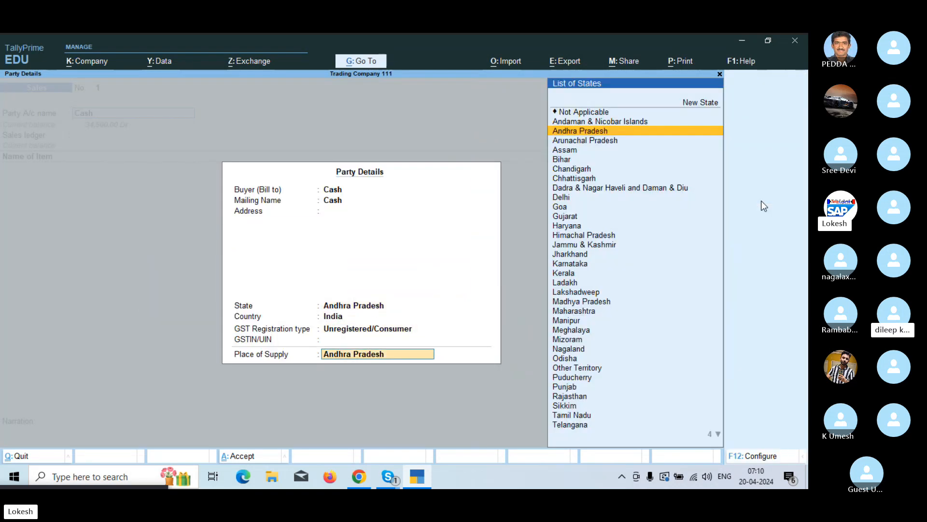
pyautogui.press('Return')
# - Create a Sales ledger under Sales Accounts with GST applicable and use it as the voucher's sales ledger
pyautogui.press('Return')
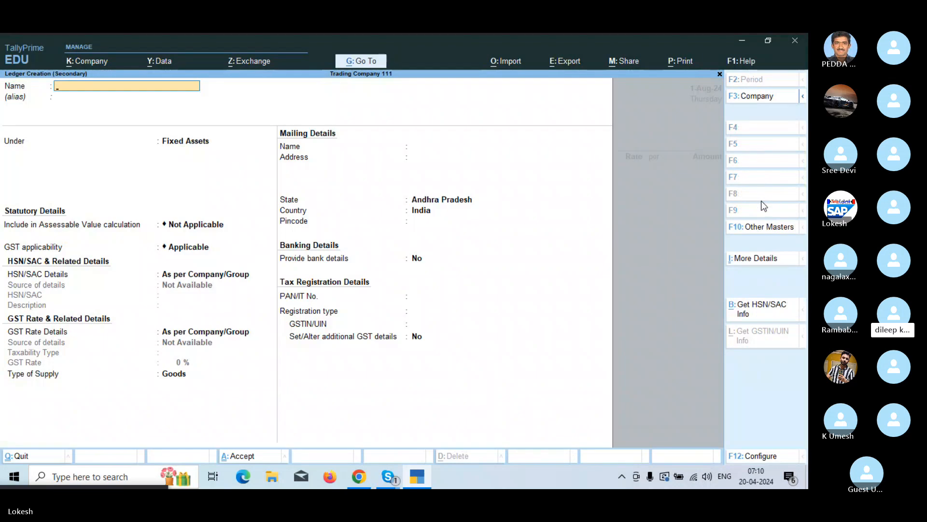
pyautogui.write('Sales')
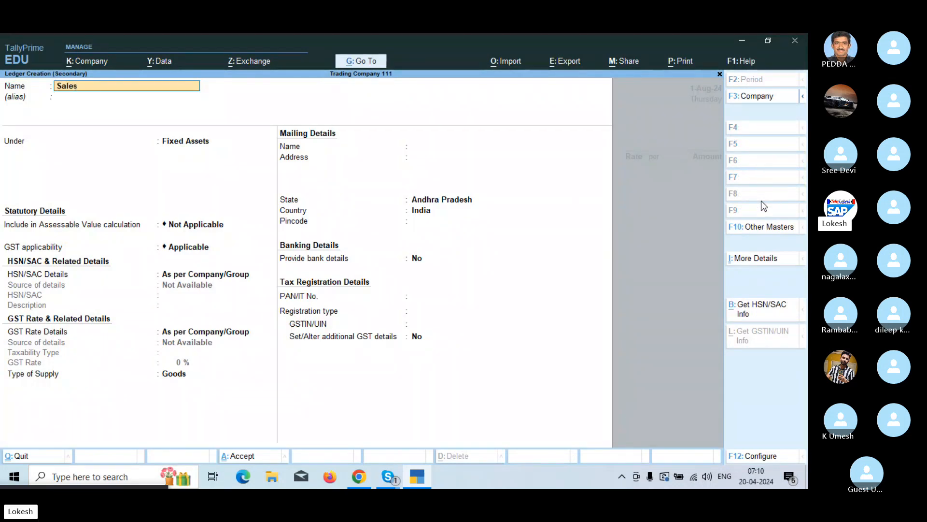
pyautogui.press('Return')
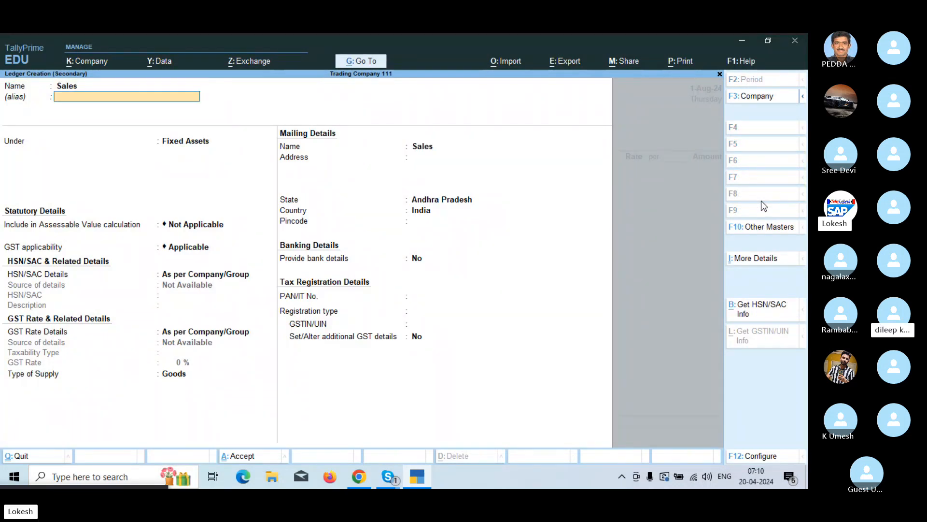
pyautogui.press('Return')
pyautogui.press('Return')
pyautogui.press('Return')
pyautogui.press('Return')
pyautogui.press('Return')
pyautogui.press('Return')
pyautogui.press('Return')
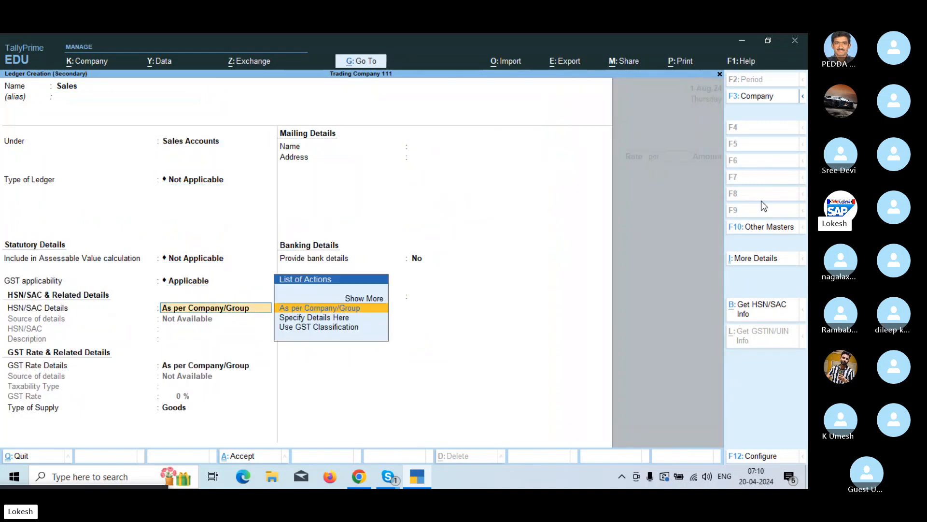
pyautogui.press('Return')
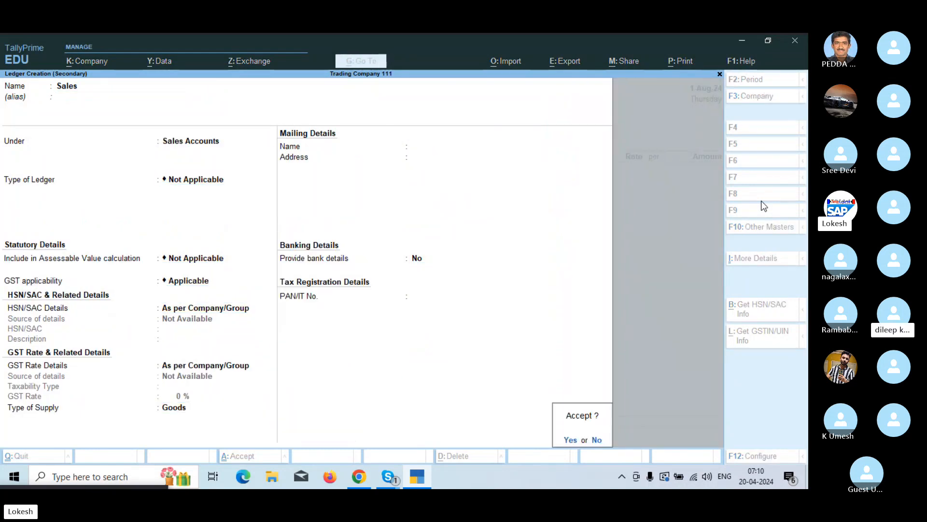
pyautogui.press('Return')
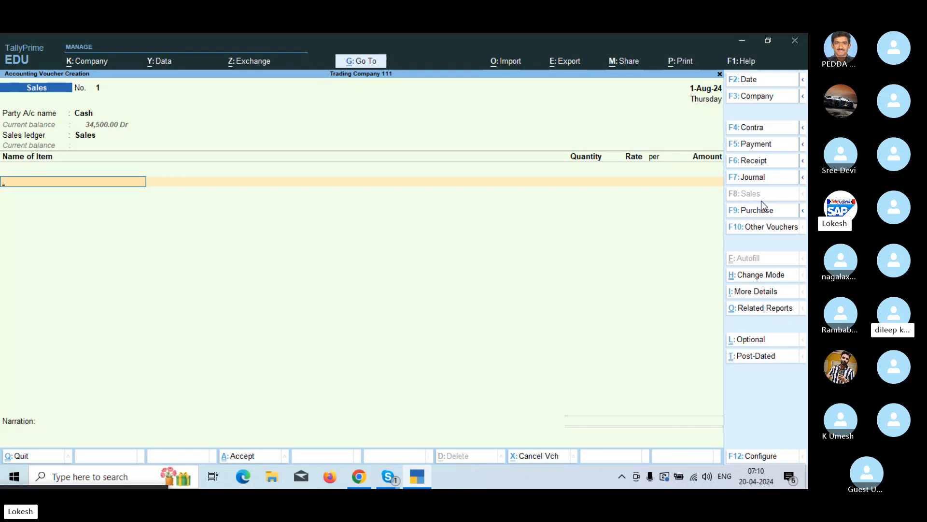
# - Add 50 nos of High Capacity Stabilizers at a rate of 850 to the sales voucher
pyautogui.press('Return')
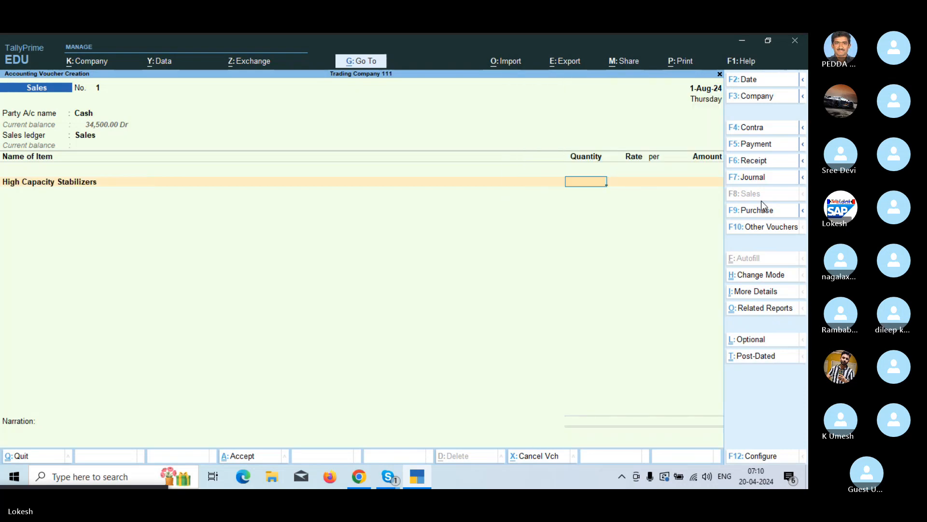
pyautogui.write('50')
pyautogui.press('Return')
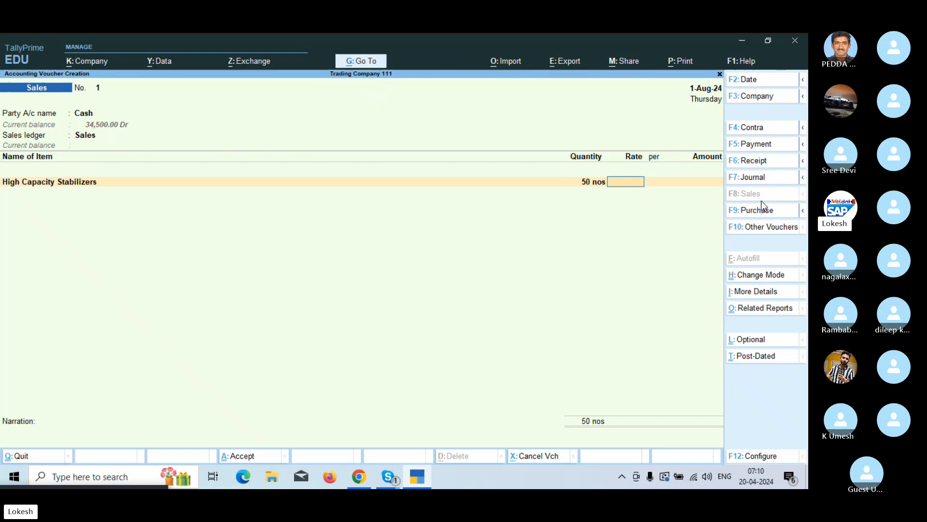
pyautogui.write('850')
pyautogui.press('Return')
pyautogui.press('Return')
pyautogui.press('Return')
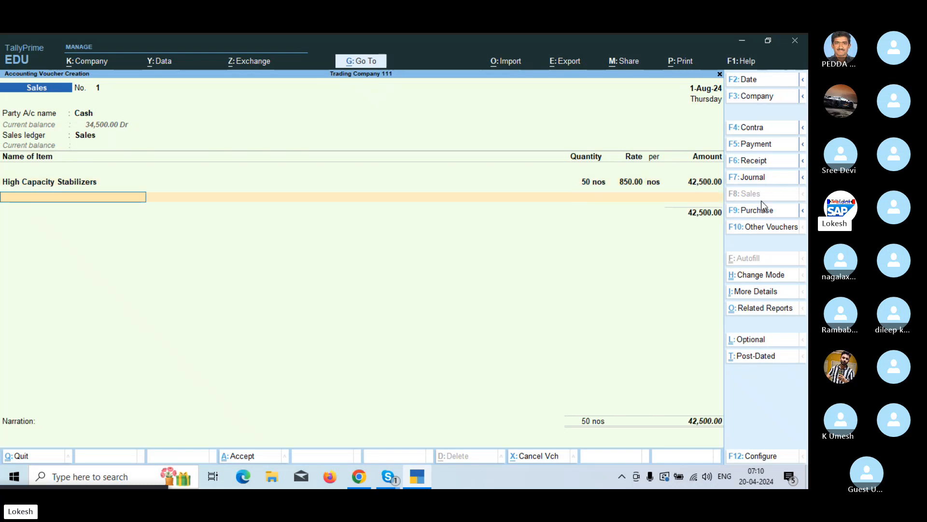
# - Add 15 nos of Open Well Pumps at a rate of 1,700 and end the item list
pyautogui.write('Op')
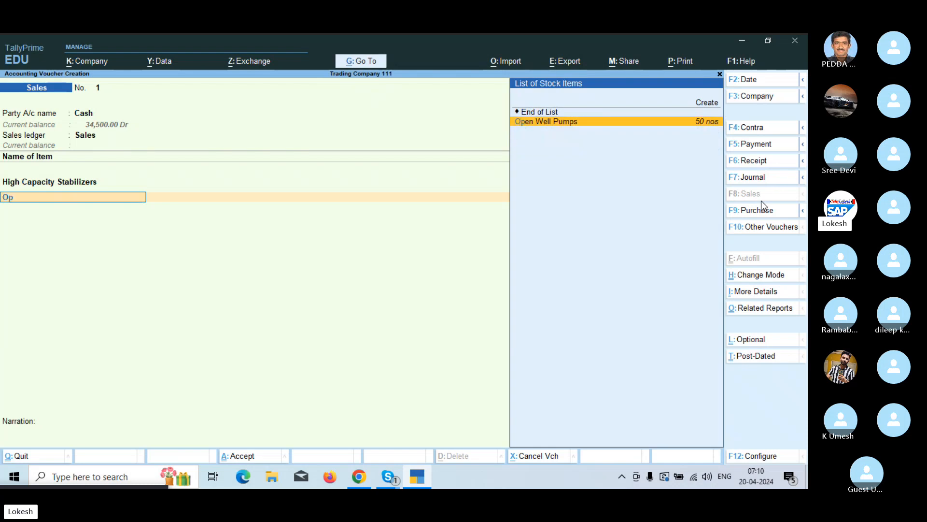
pyautogui.press('Return')
pyautogui.write('15')
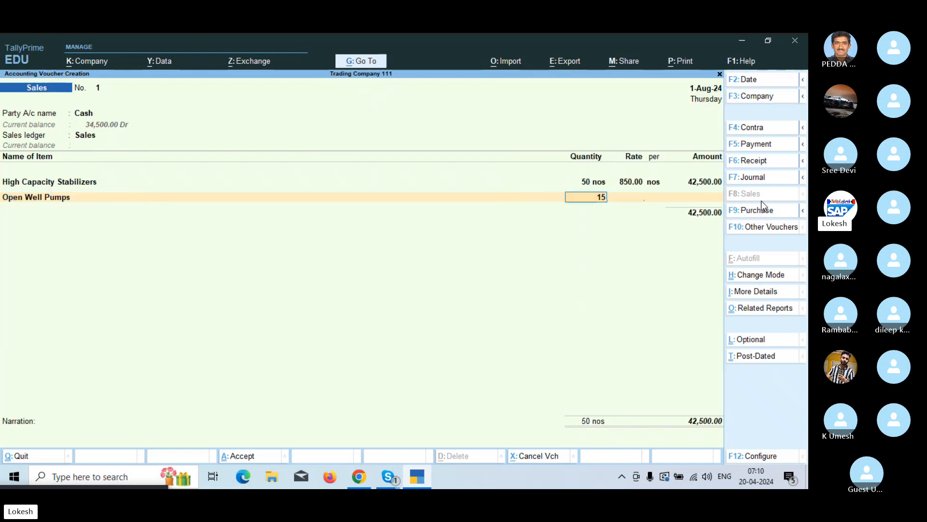
pyautogui.press('Return')
pyautogui.write('1700')
pyautogui.press('Return')
pyautogui.press('Return')
pyautogui.press('Return')
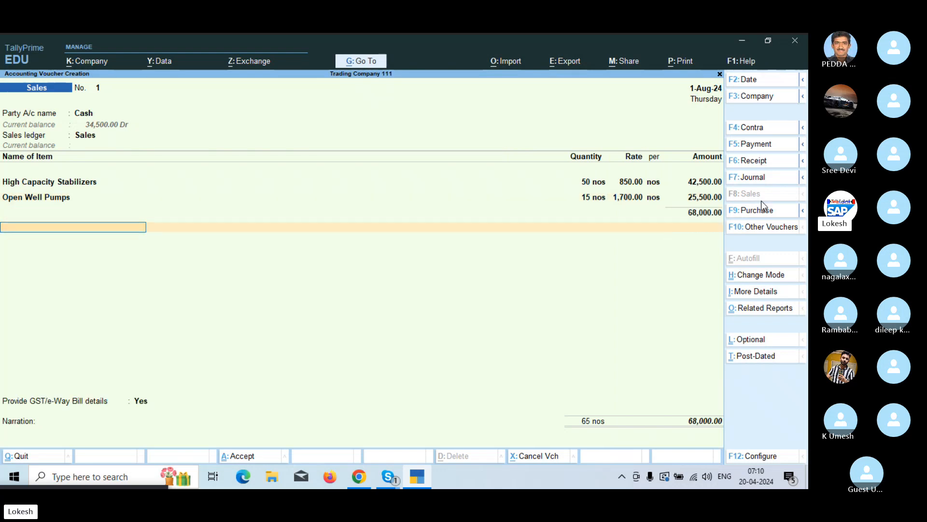
# - Add the CGST and SGST ledgers with their calculated amounts to the sales voucher
pyautogui.write('Cg')
pyautogui.press('Return')
pyautogui.press('Return')
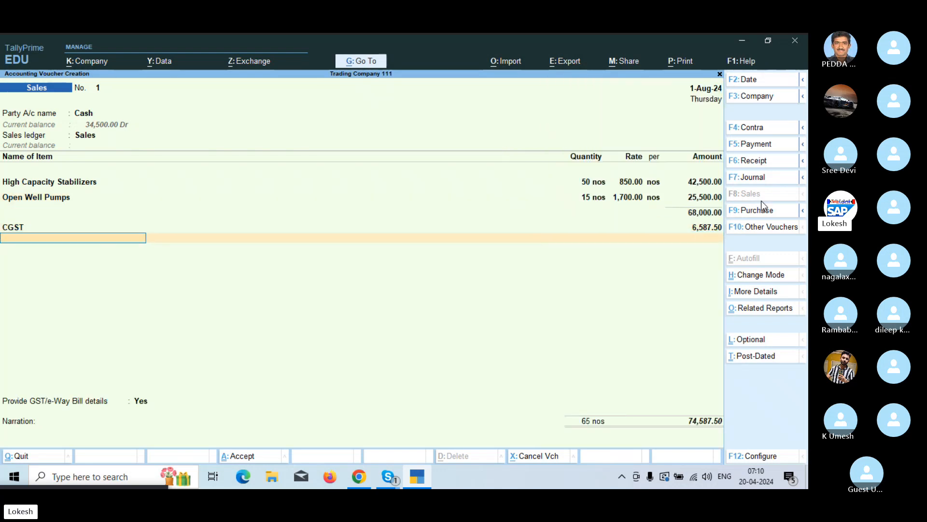
pyautogui.write('Sg')
pyautogui.press('Return')
pyautogui.press('Return')
pyautogui.press('Return')
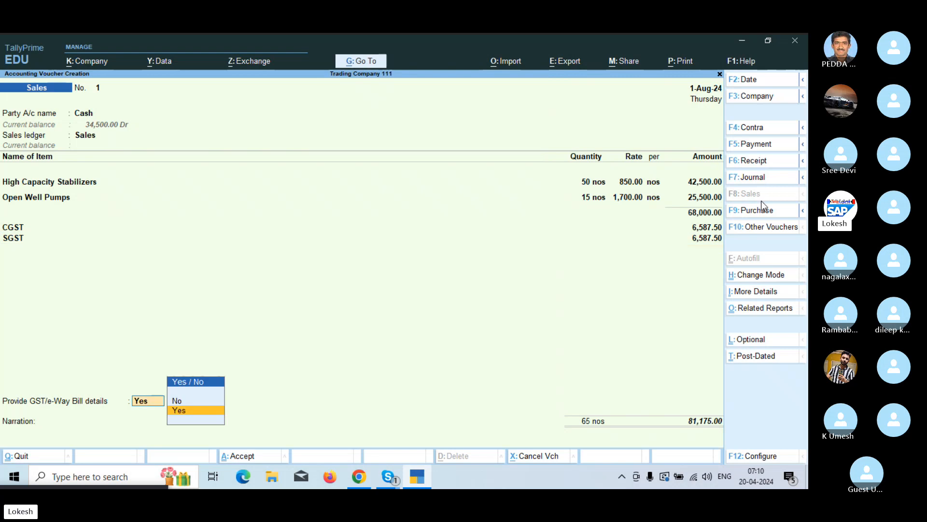
# - Set Provide GST/e-Way Bill details to No, leave the narration blank and save the sales voucher
pyautogui.press('Up')
pyautogui.press('Return')
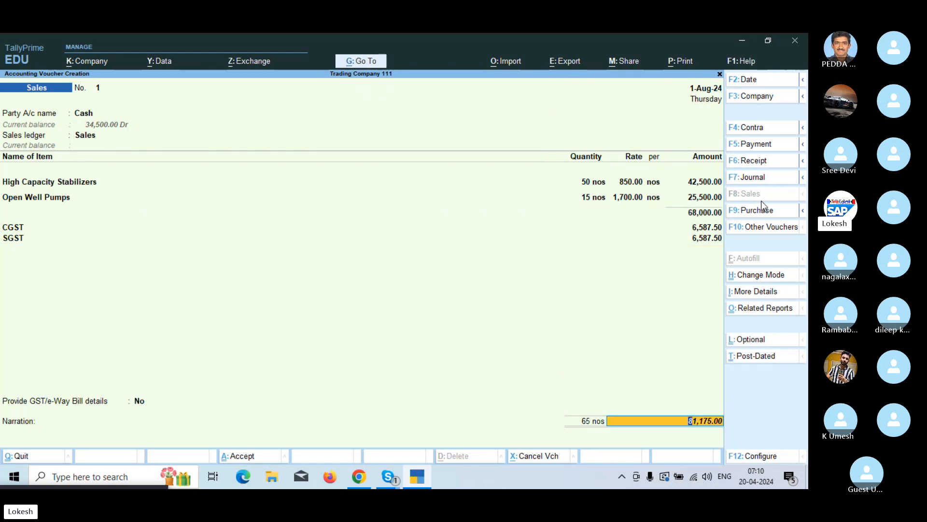
pyautogui.press('Return')
pyautogui.press('Return')
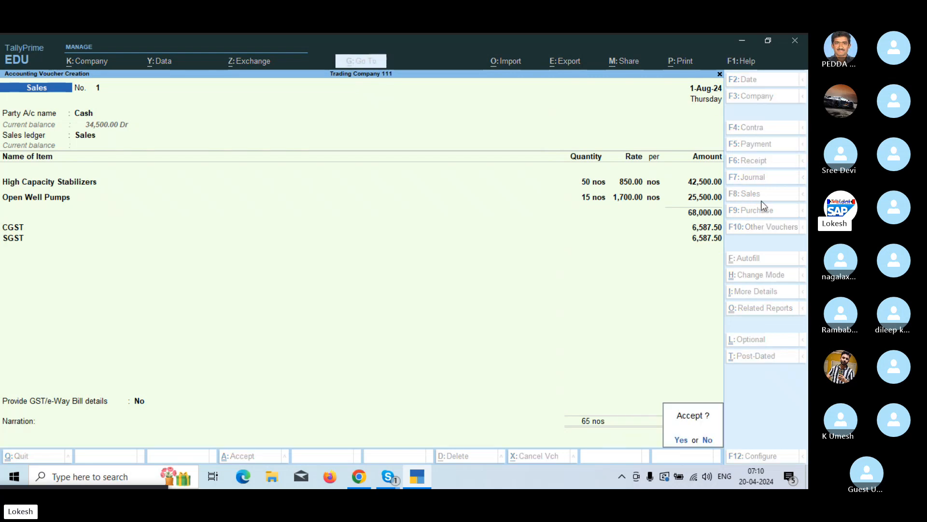
pyautogui.press('Return')
pyautogui.press('n')
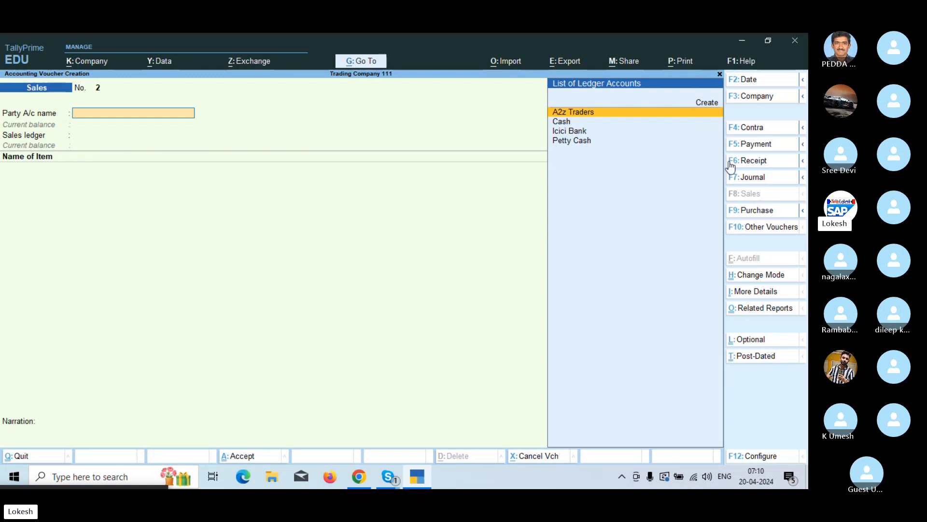
# - Start a Payment voucher and debit A2z Traders with 3,96,500
pyautogui.click(754, 145)
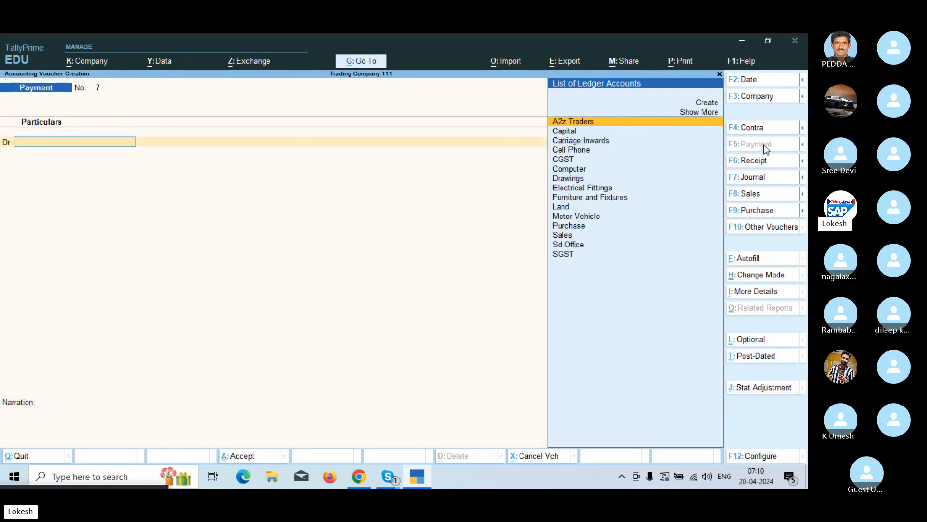
pyautogui.write('A')
pyautogui.press('Return')
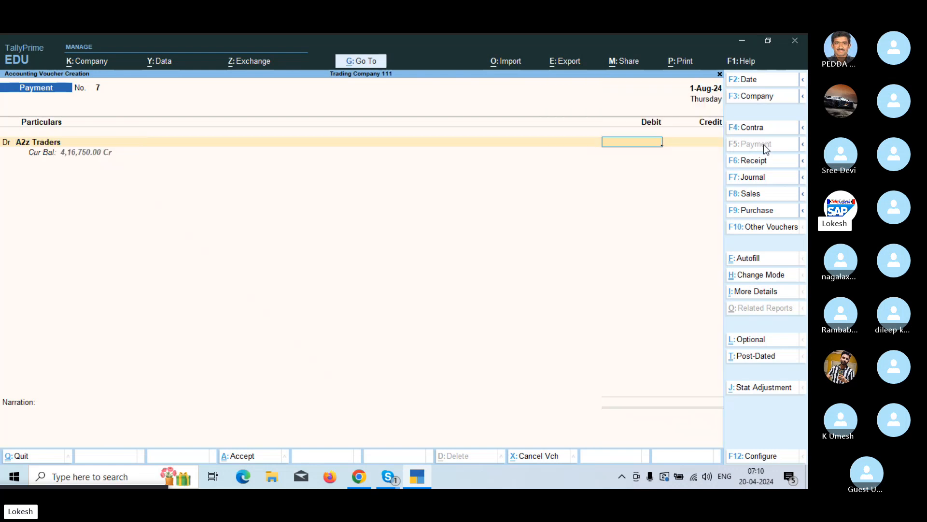
pyautogui.write('396500')
pyautogui.press('Return')
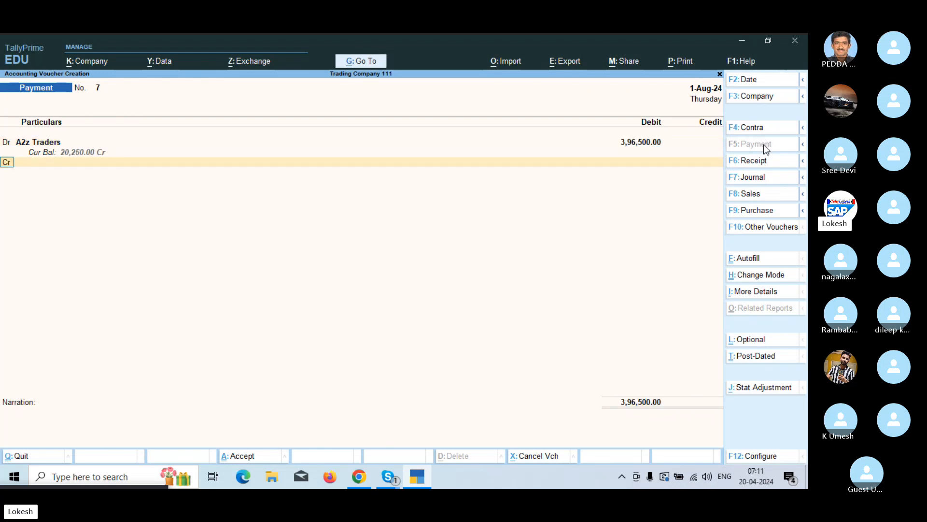
# - Create a Discount Received ledger under Indirect Incomes for the payment voucher's credit line
pyautogui.press('Return')
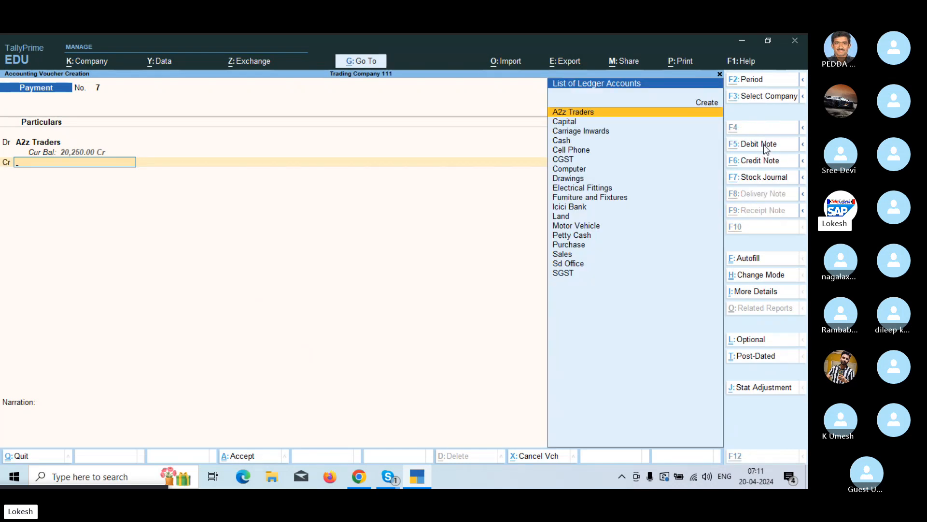
pyautogui.hotkey('alt', 'c')
pyautogui.write('Discou')
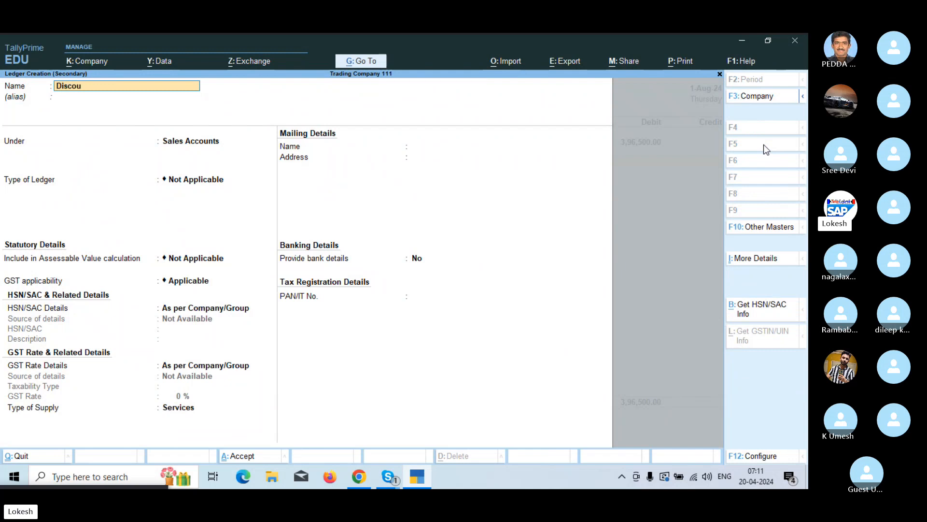
pyautogui.write('nt Received')
pyautogui.press('Return')
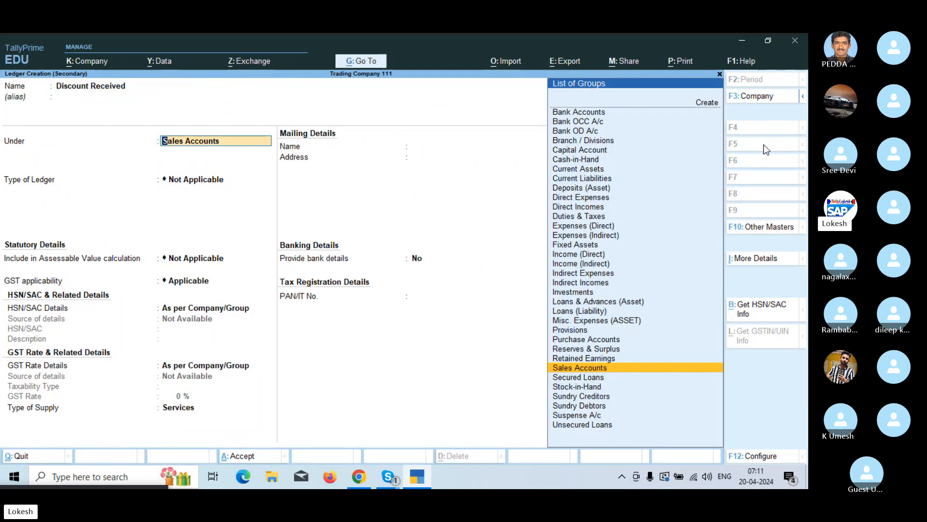
pyautogui.write('ind')
pyautogui.press('Down')
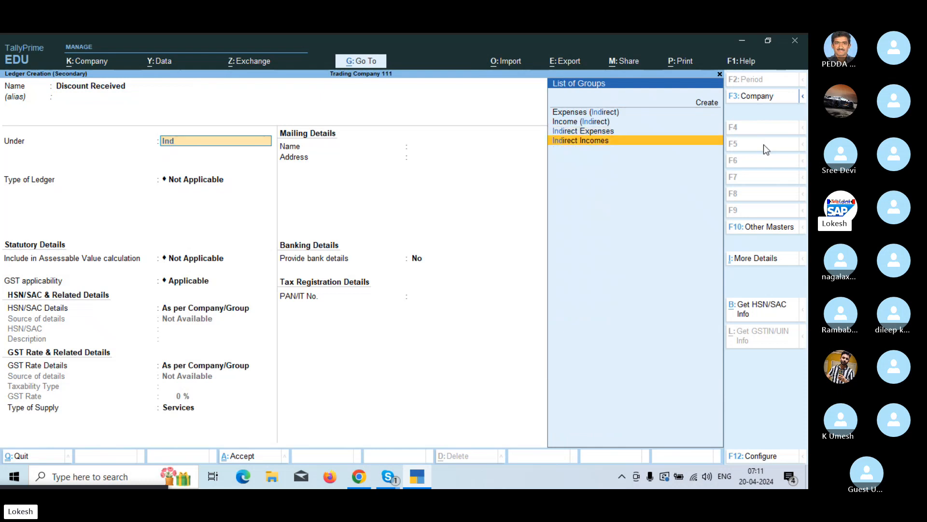
pyautogui.press('Return')
pyautogui.press('Return')
pyautogui.press('Return')
pyautogui.press('Return')
pyautogui.press('Return')
pyautogui.press('Return')
pyautogui.press('Return')
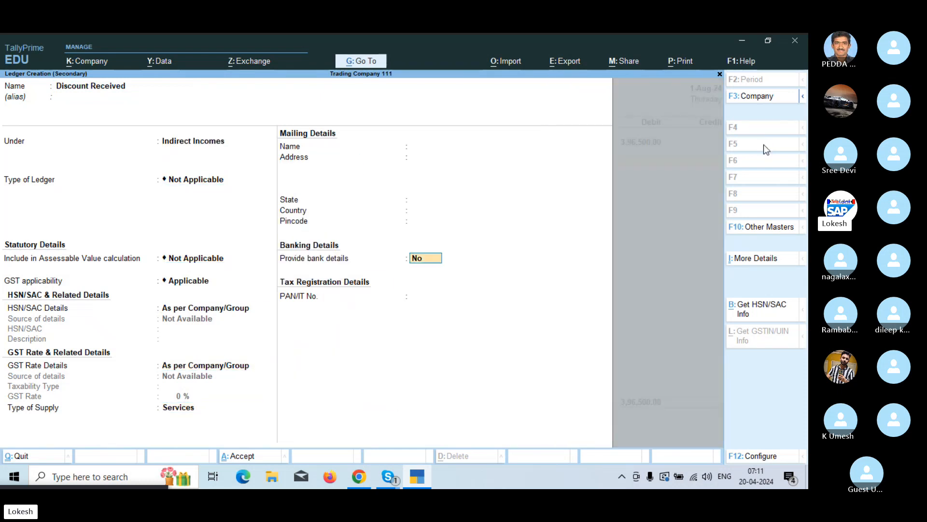
pyautogui.press('Return')
pyautogui.press('Return')
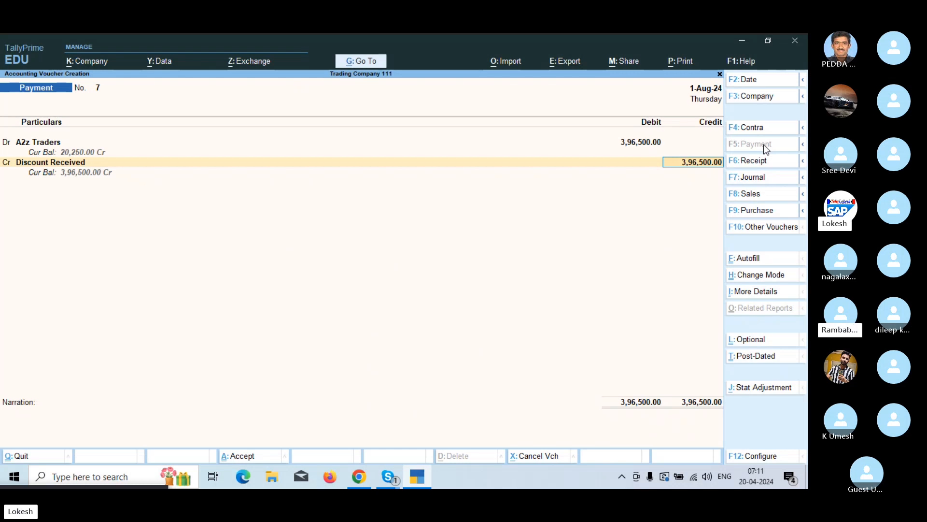
# - Credit Discount Received with 2,000 and Icici Bank with the remaining 3,94,500 in the payment voucher
pyautogui.write('2000')
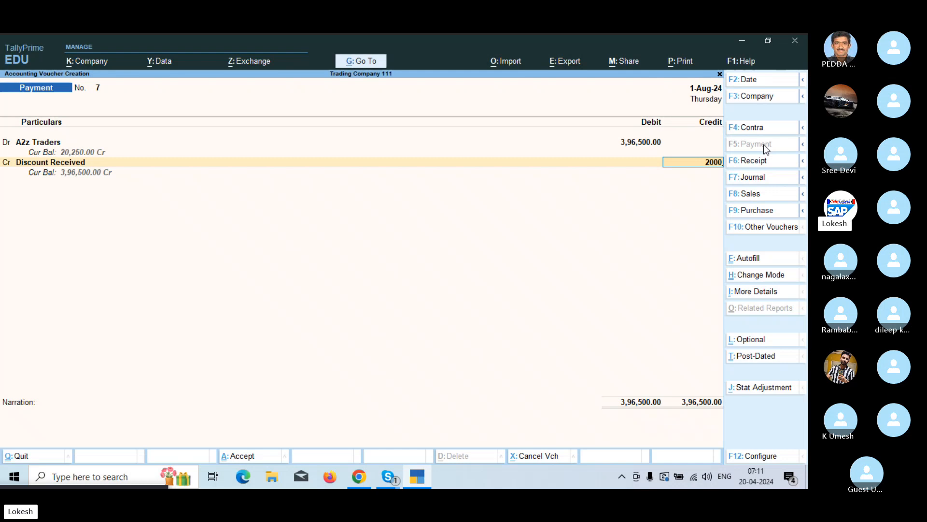
pyautogui.press('Return')
pyautogui.write('I')
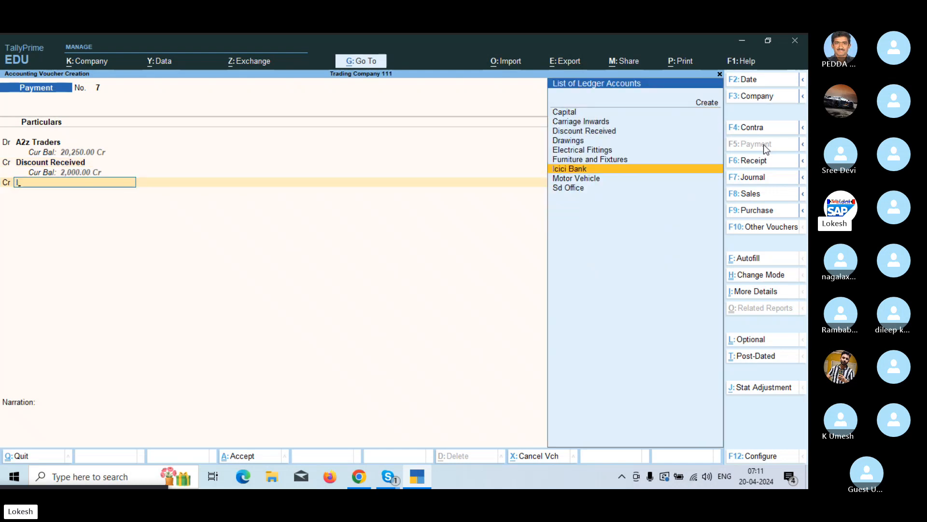
pyautogui.press('Return')
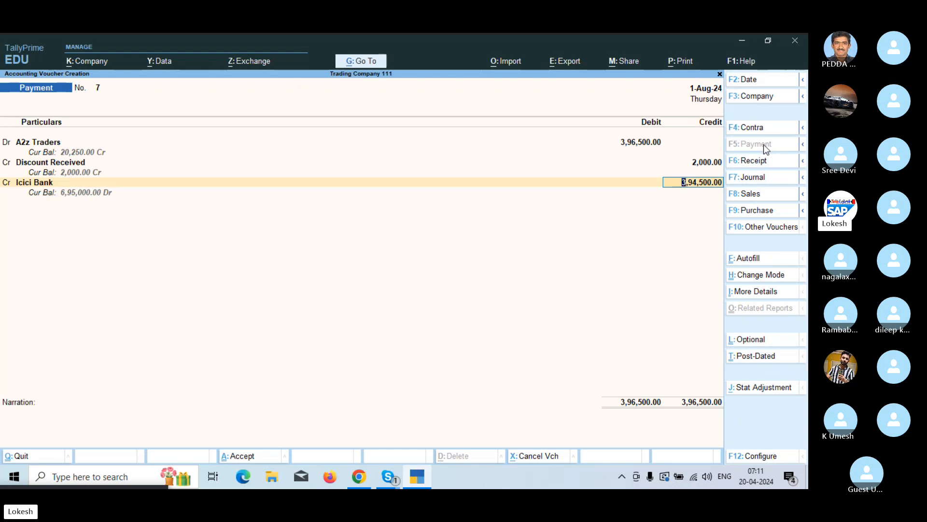
pyautogui.press('Return')
# - Allocate the Icici Bank amount as a cheque dated 1-Aug-24 without an instrument number, and save the payment voucher
pyautogui.press('Return')
pyautogui.press('Return')
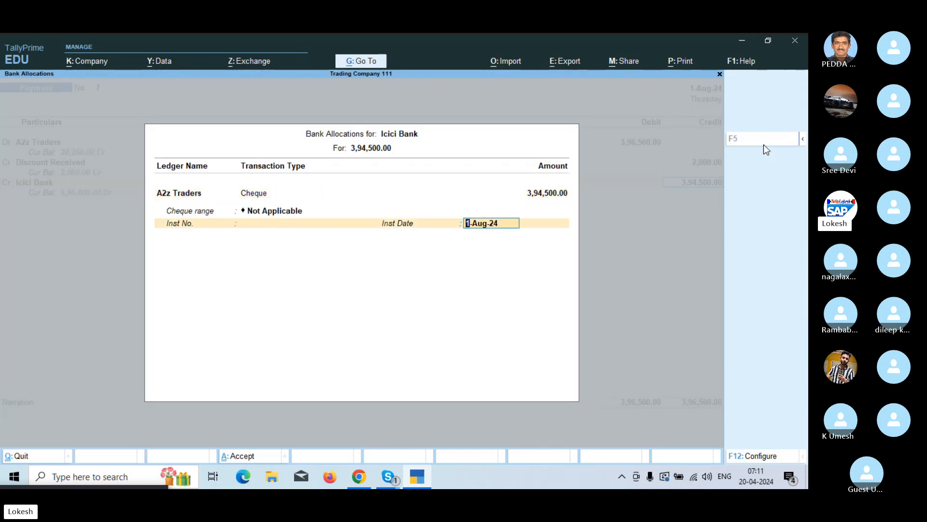
pyautogui.press('Return')
pyautogui.press('Return')
pyautogui.press('Return')
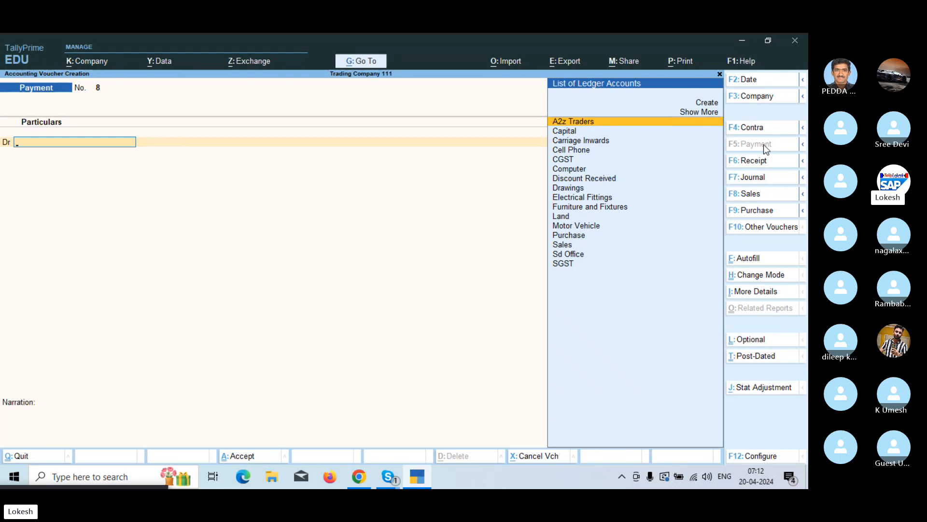
# - Start a Sales voucher and create a Java Trading Company party ledger under Sundry Debtors
pyautogui.click(766, 195)
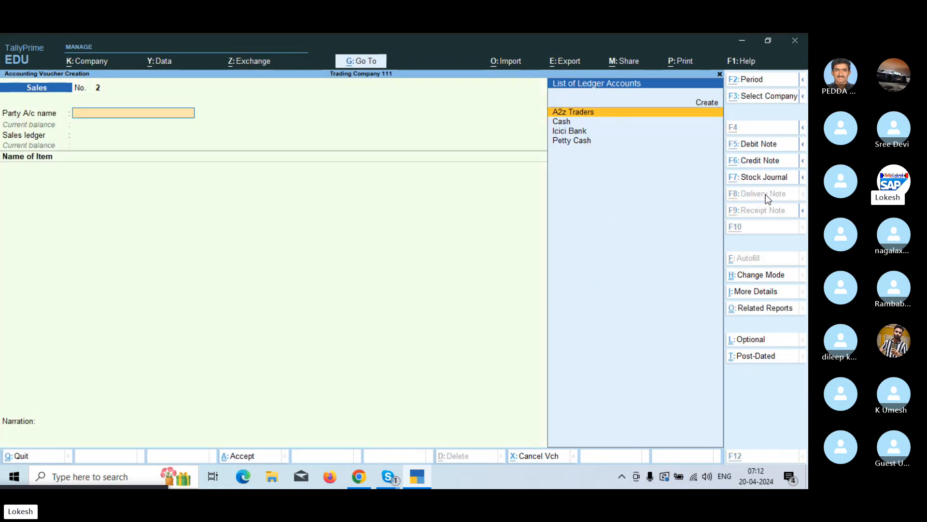
pyautogui.hotkey('alt', 'c')
pyautogui.write('Java')
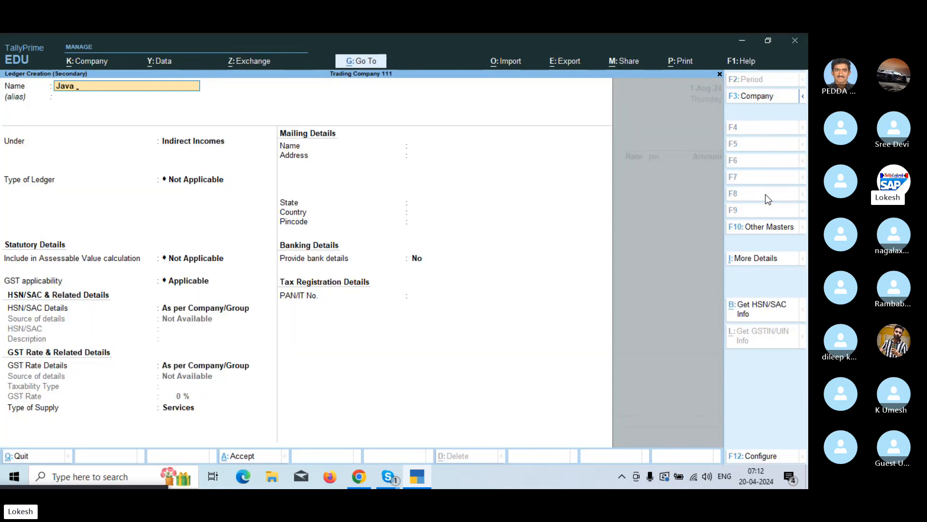
pyautogui.write(' Trading Co')
pyautogui.press('Return')
pyautogui.press('Return')
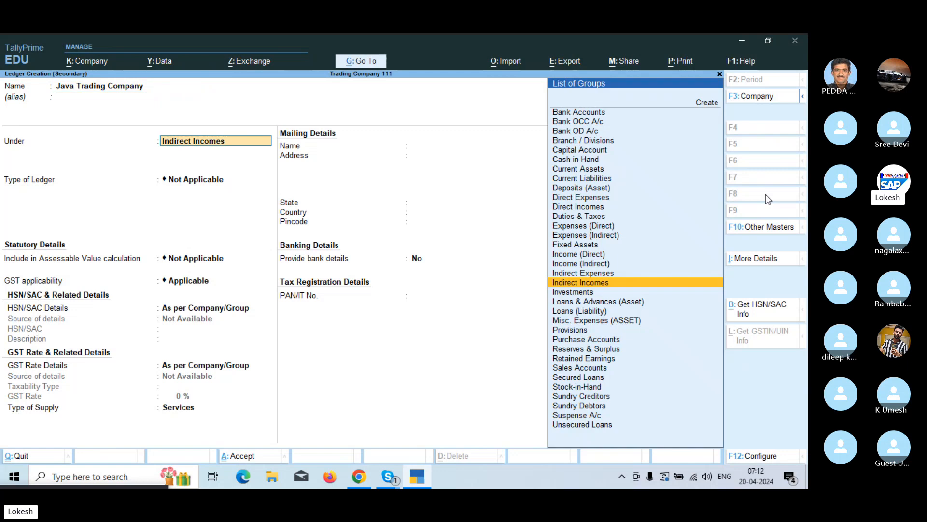
pyautogui.write('Sun')
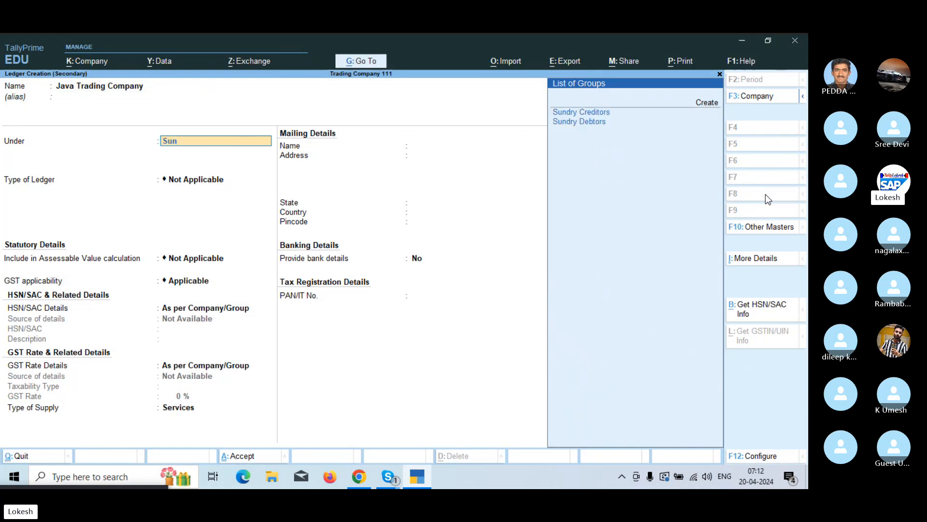
pyautogui.press('Down')
pyautogui.press('Return')
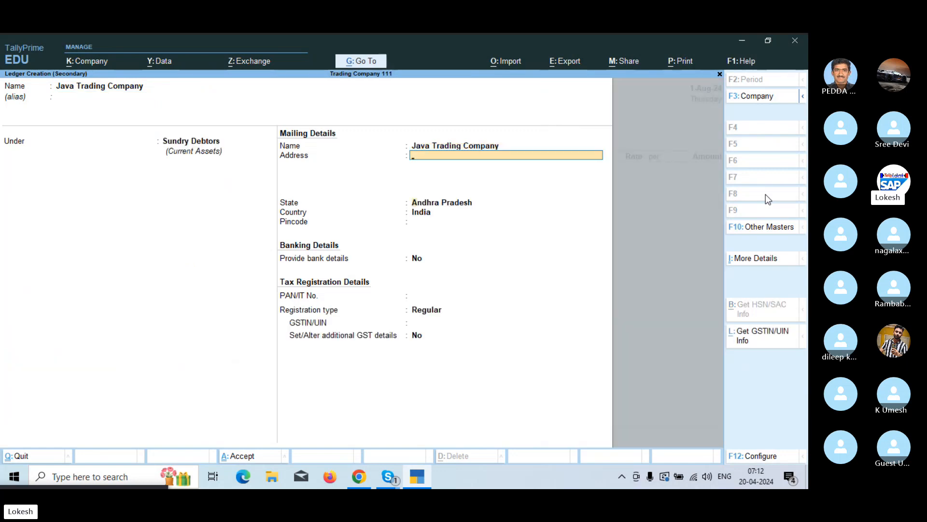
# - Keep the Regular registration type, enter state code 37 as the GSTIN/UIN and save the Java Trading Company ledger
pyautogui.press('Return')
pyautogui.press('Return')
pyautogui.press('Return')
pyautogui.press('Return')
pyautogui.press('Return')
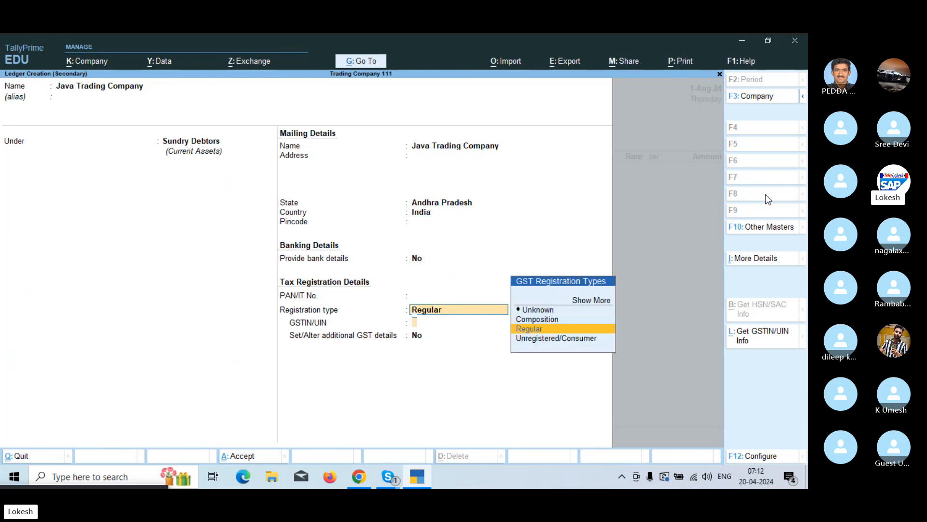
pyautogui.press('Return')
pyautogui.write('37')
pyautogui.press('Return')
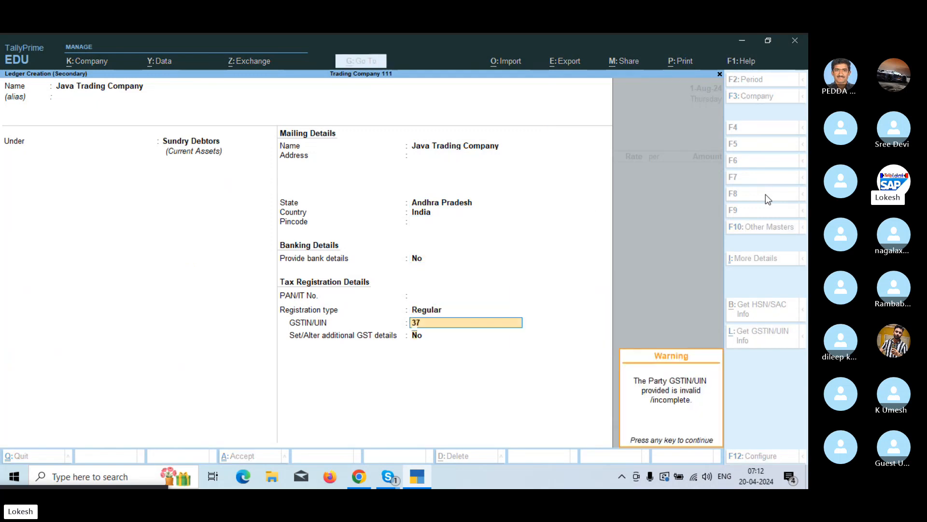
pyautogui.press('Return')
pyautogui.press('Return')
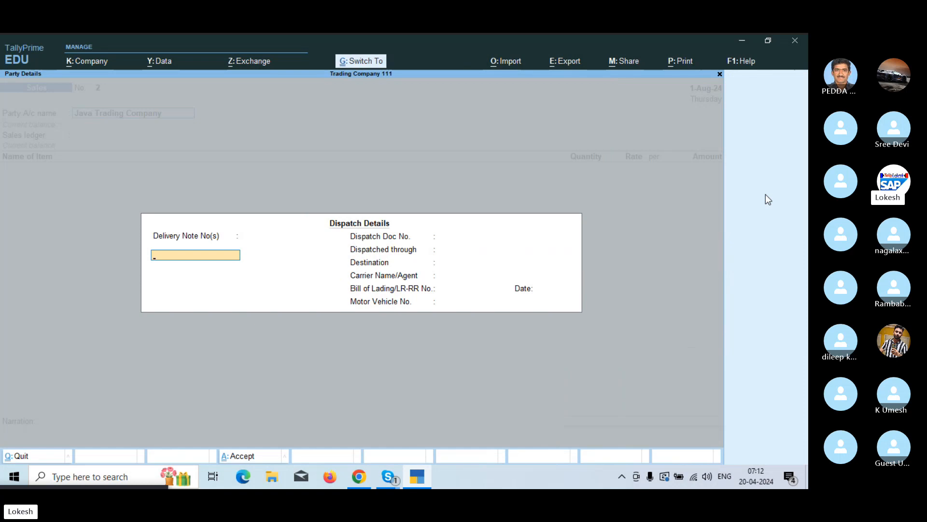
# - Leave the dispatch details blank, accept the party details and select Sales as the sales ledger
pyautogui.press('Return')
pyautogui.press('Return')
pyautogui.press('Return')
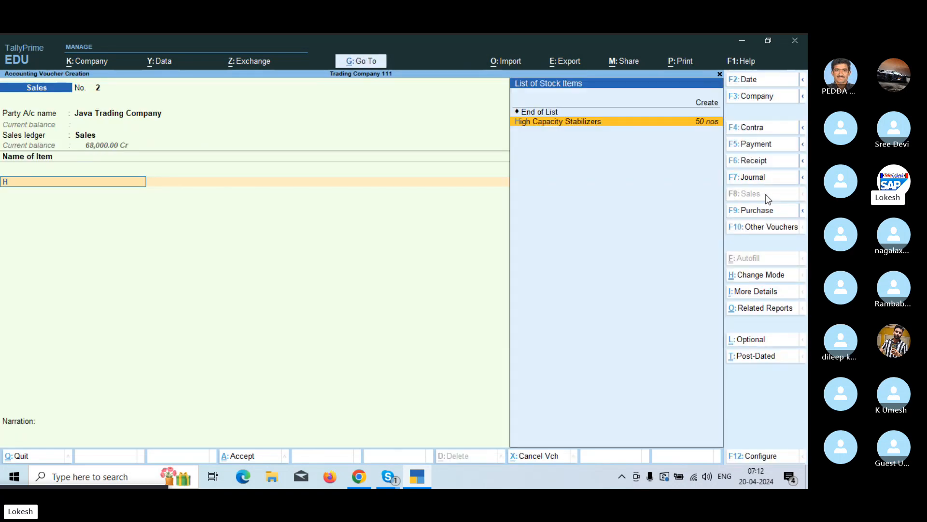
# - Add 25 nos of High Capacity Stabilizers at a rate of 900 to the sales voucher
pyautogui.press('Return')
pyautogui.write('25')
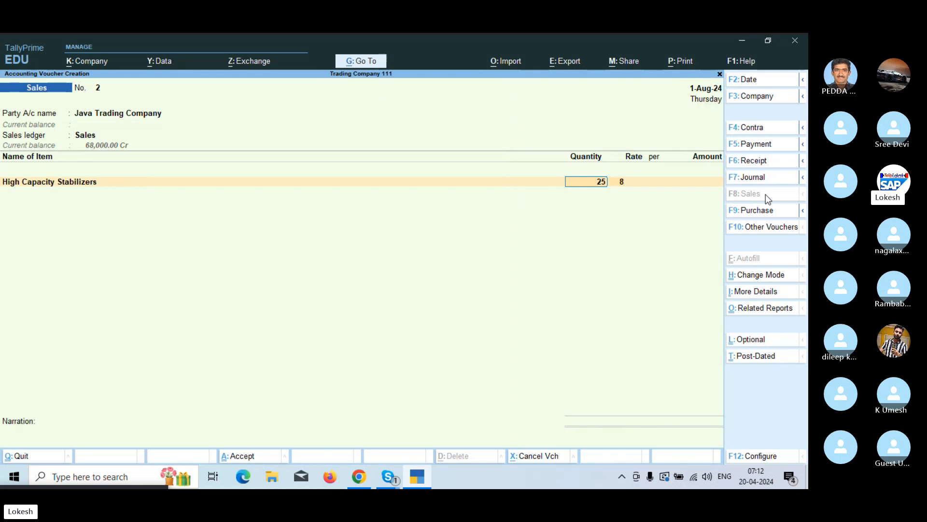
pyautogui.press('Return')
pyautogui.write('900')
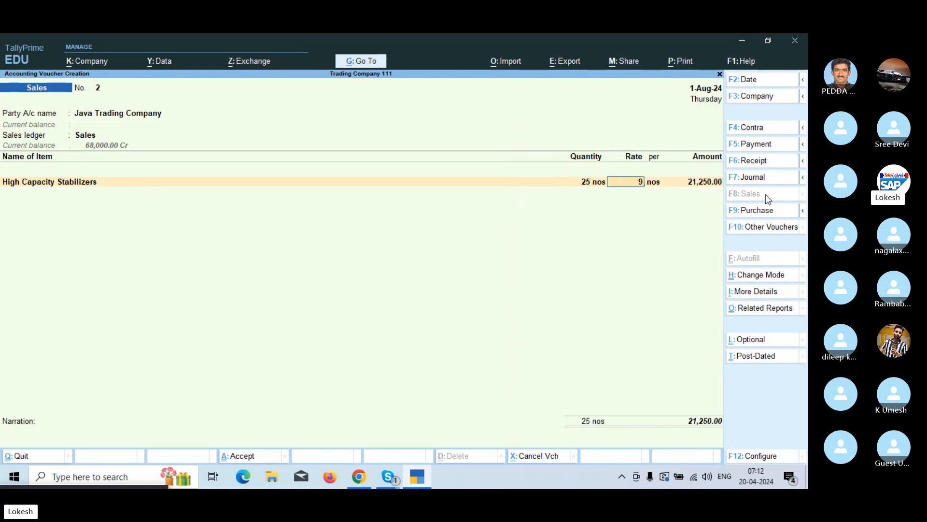
pyautogui.press('Return')
pyautogui.press('Return')
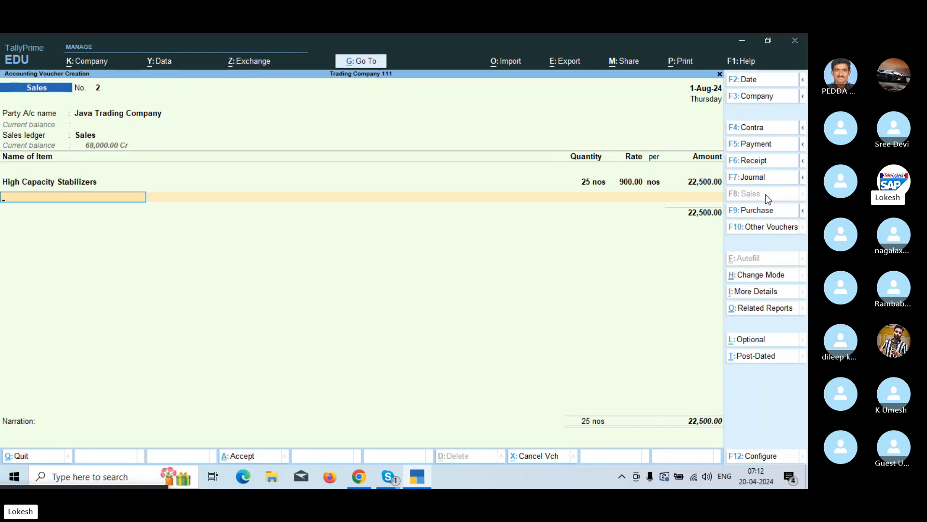
# - Add Submersible Pumps to the sales voucher with a quantity of 30 nos at a rate of 2,500
pyautogui.write('S')
pyautogui.press('Return')
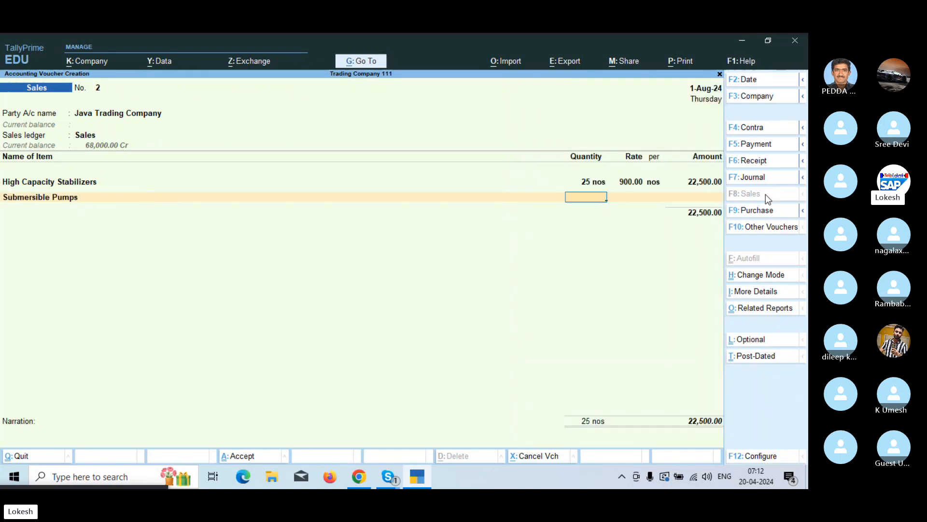
pyautogui.write('30')
pyautogui.press('Return')
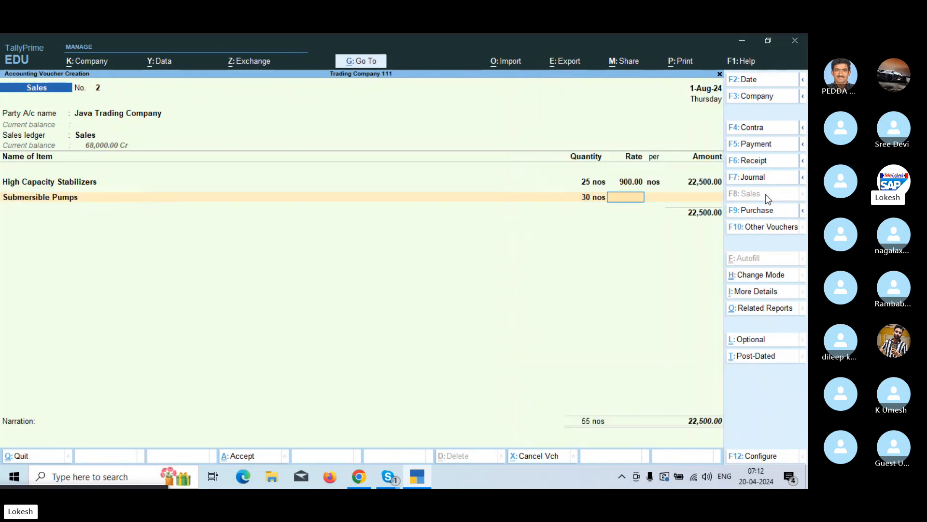
pyautogui.write('2,50')
pyautogui.write('0')
pyautogui.press('Return')
pyautogui.press('Return')
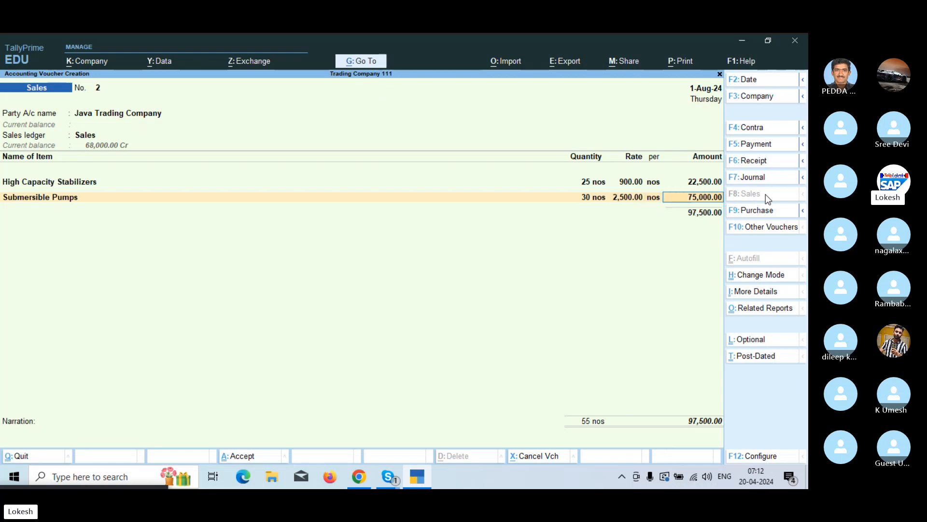
pyautogui.press('Return')
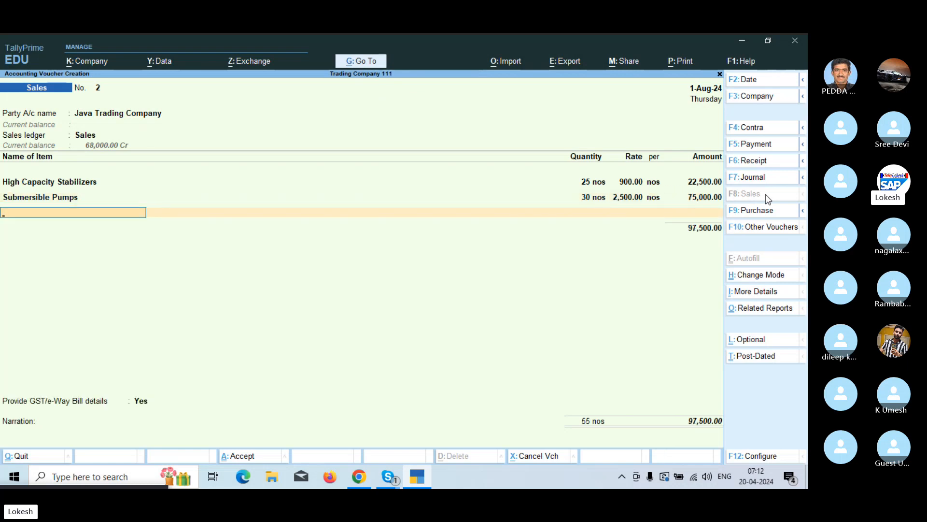
# - Finish the item list and add the CGST and SGST tax ledgers below it
pyautogui.press('Return')
pyautogui.write('cgst')
pyautogui.press('Return')
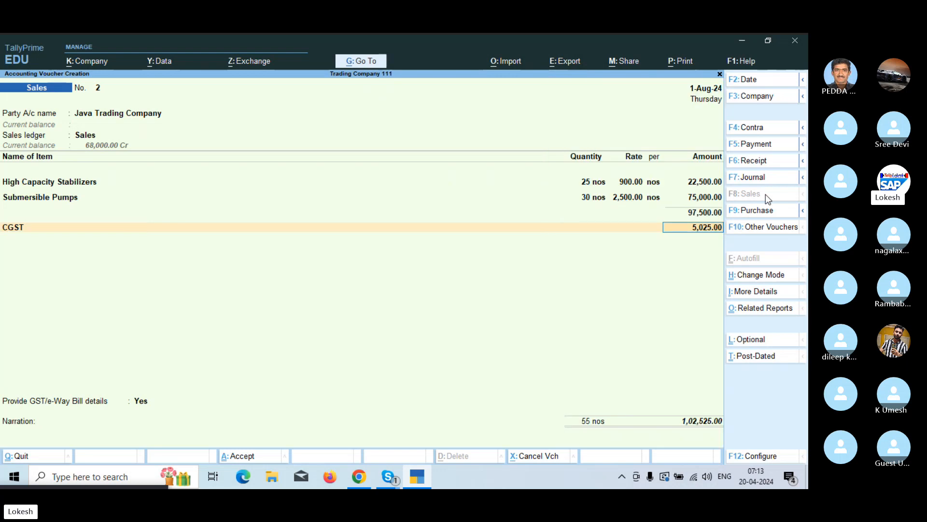
pyautogui.press('Return')
pyautogui.write('sgst')
pyautogui.press('Return')
pyautogui.press('Return')
pyautogui.press('Return')
# - Set Provide GST/e-Way Bill details to No, save the sales voucher and decline sending its details for e-Way Bill generation
pyautogui.press('Up')
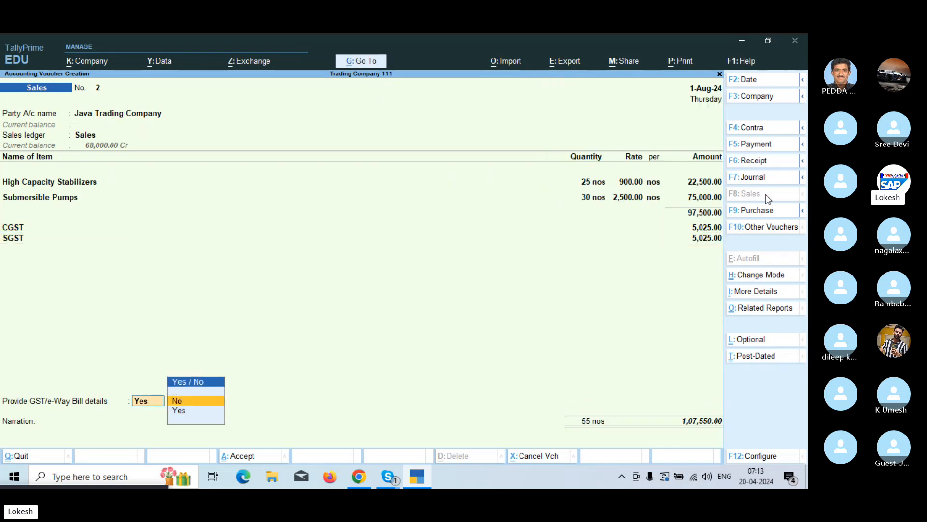
pyautogui.press('Return')
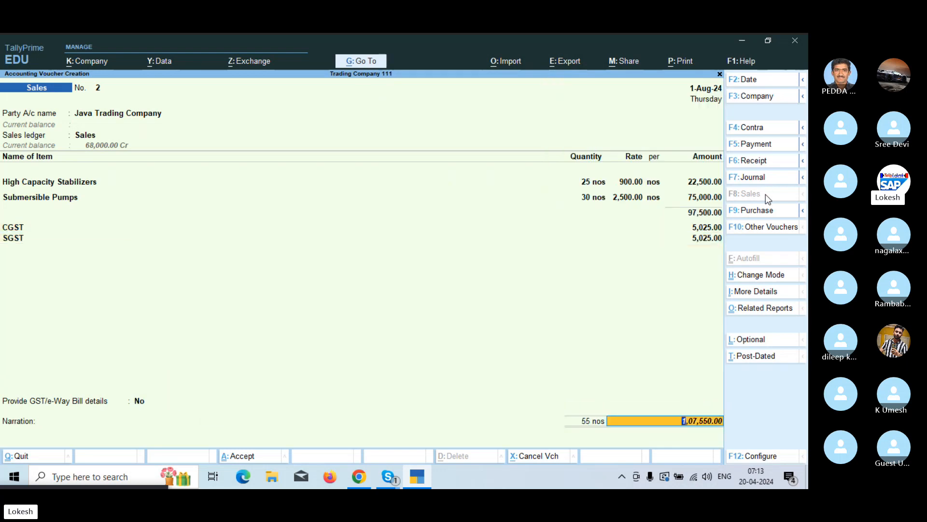
pyautogui.press('Return')
pyautogui.press('Return')
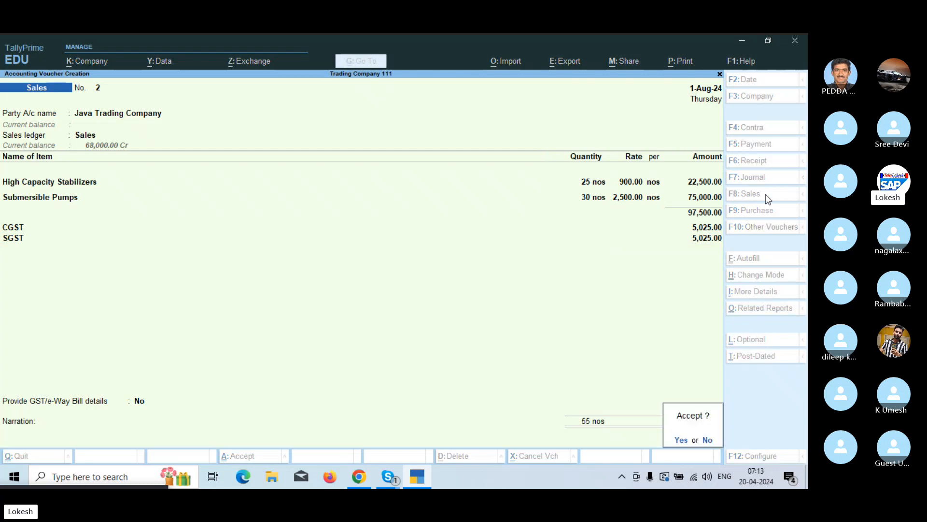
pyautogui.press('Return')
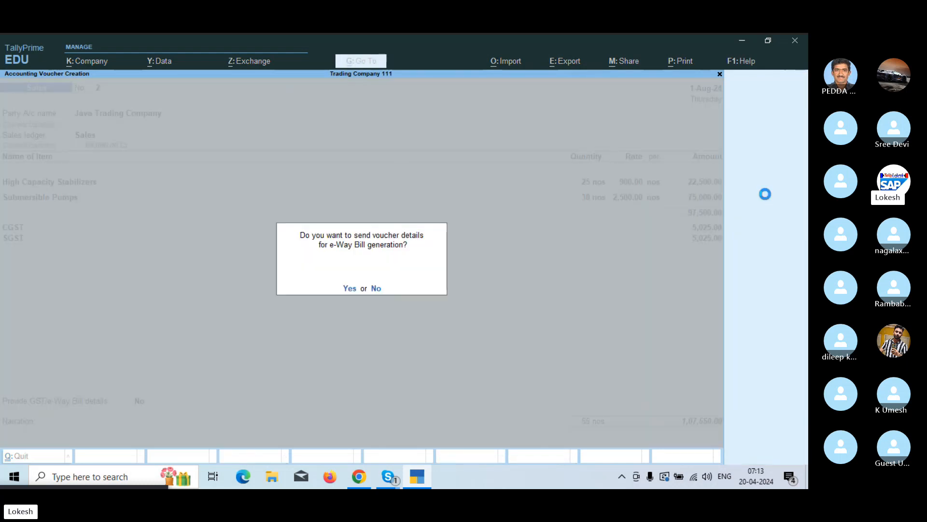
pyautogui.press('n')
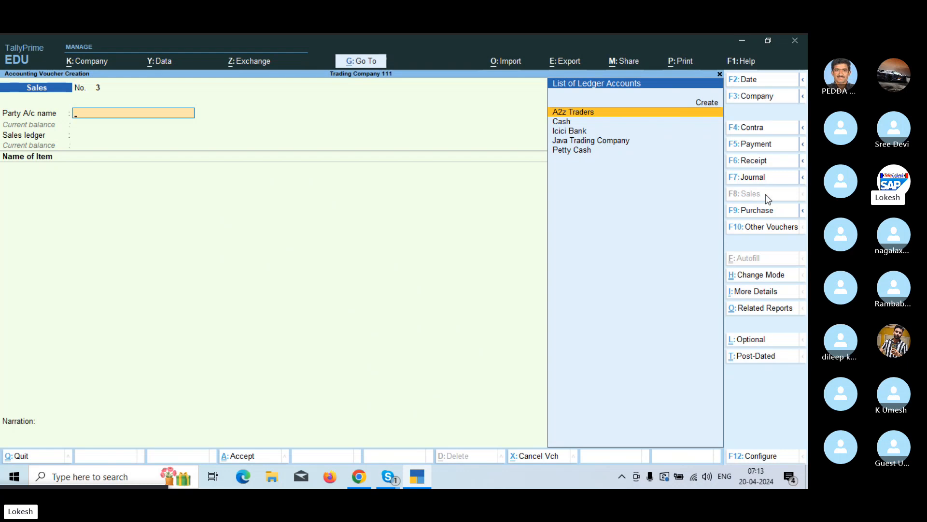
# - Start a payment voucher and create a Salary Advance ledger under Current Assets for its debit line
pyautogui.click(767, 145)
pyautogui.hotkey('alt', 'c')
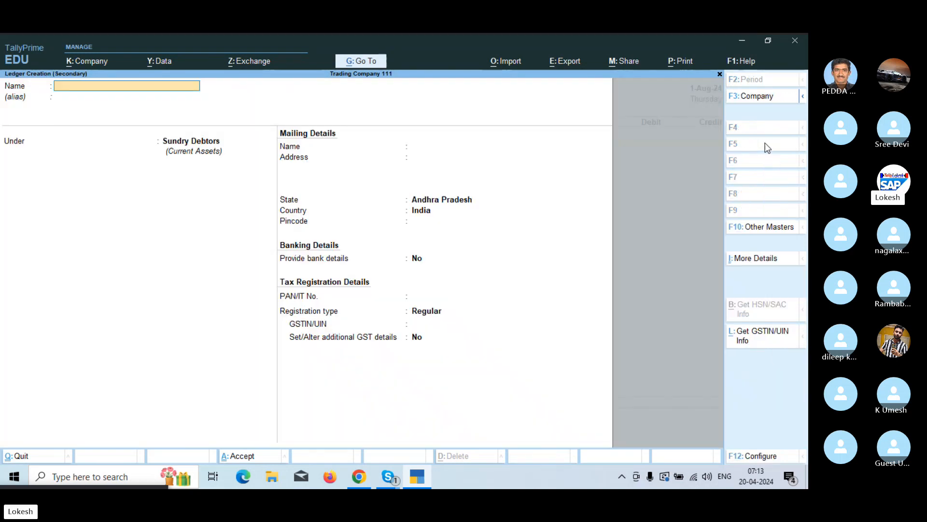
pyautogui.write('Salary Ad')
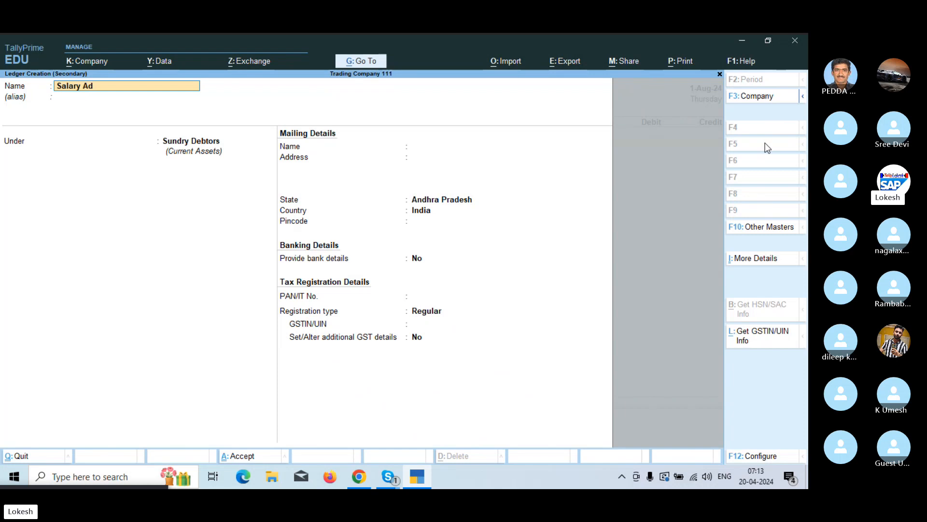
pyautogui.write('vance')
pyautogui.press('Return')
pyautogui.write('Cur')
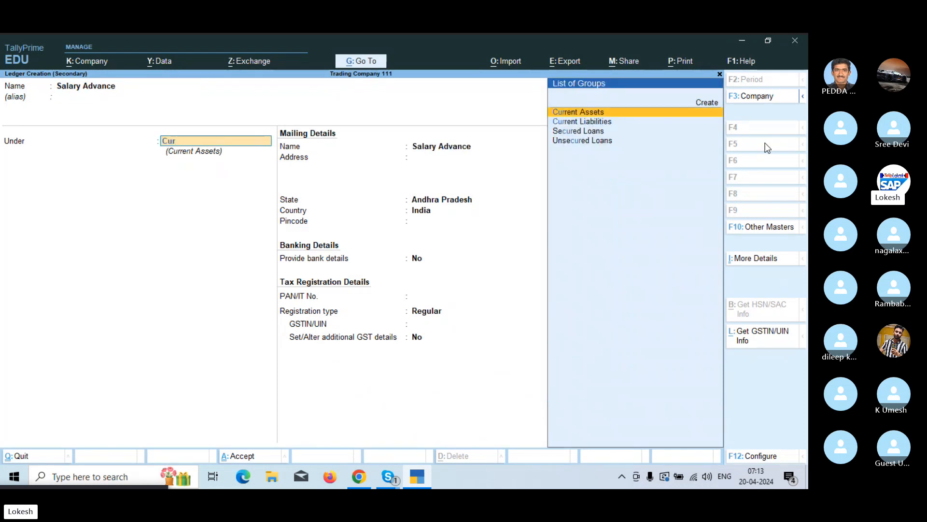
pyautogui.press('Return')
pyautogui.press('Return')
pyautogui.press('Return')
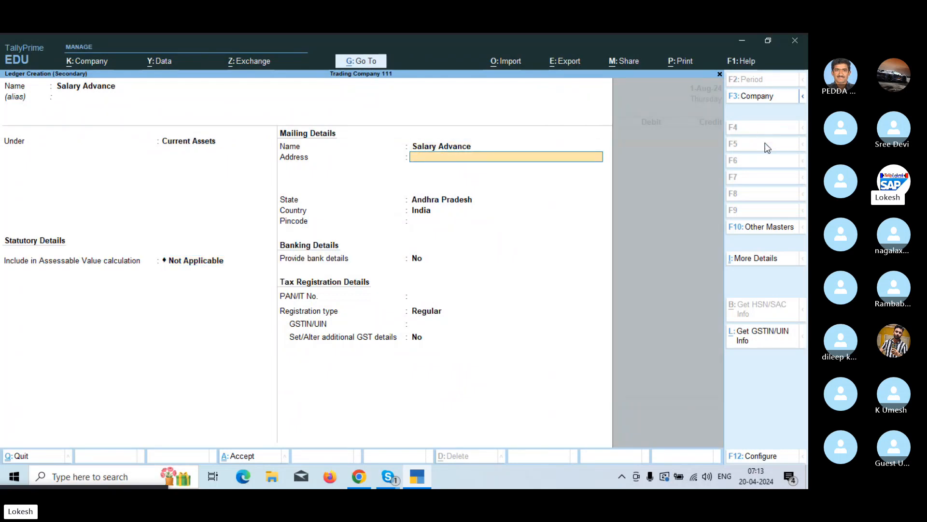
pyautogui.press('Return')
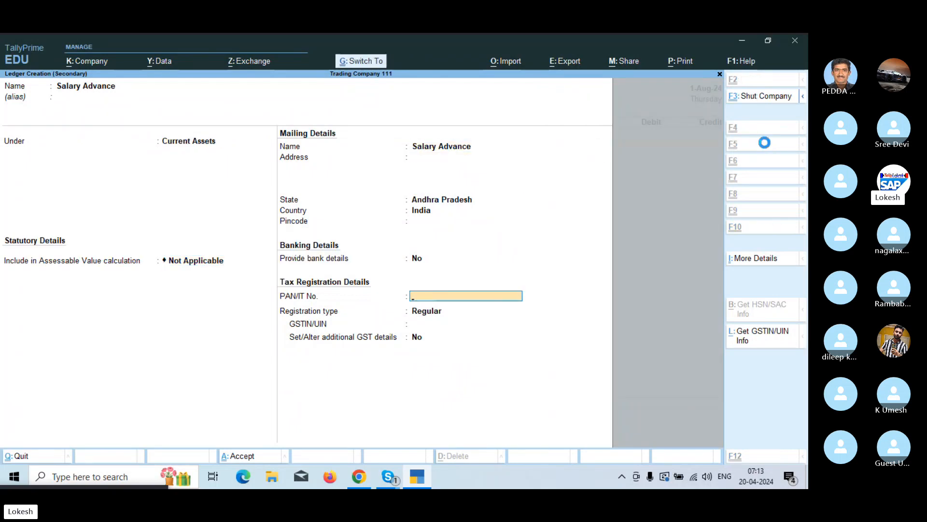
pyautogui.hotkey('ctrl', 'a')
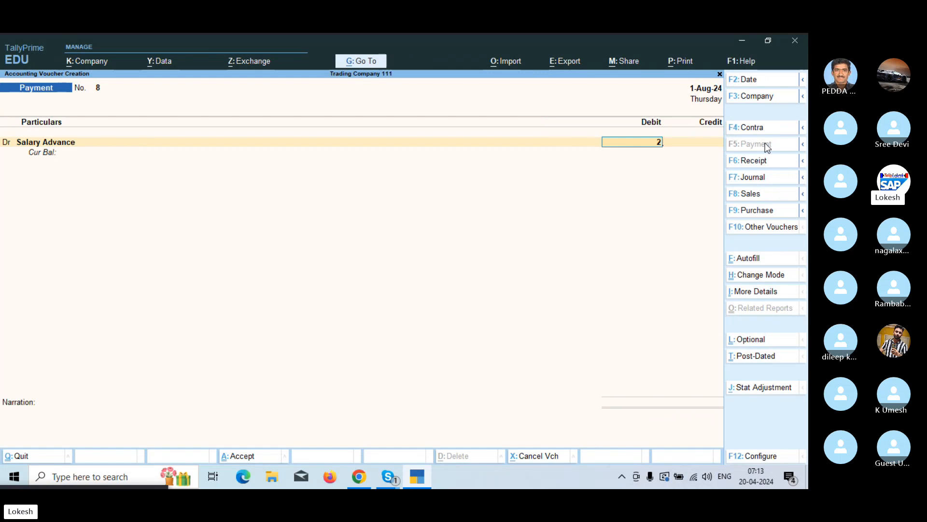
# - Debit Salary Advance with 2,000, credit Cash with the same amount, and save the payment voucher without a narration
pyautogui.write('000')
pyautogui.press('Return')
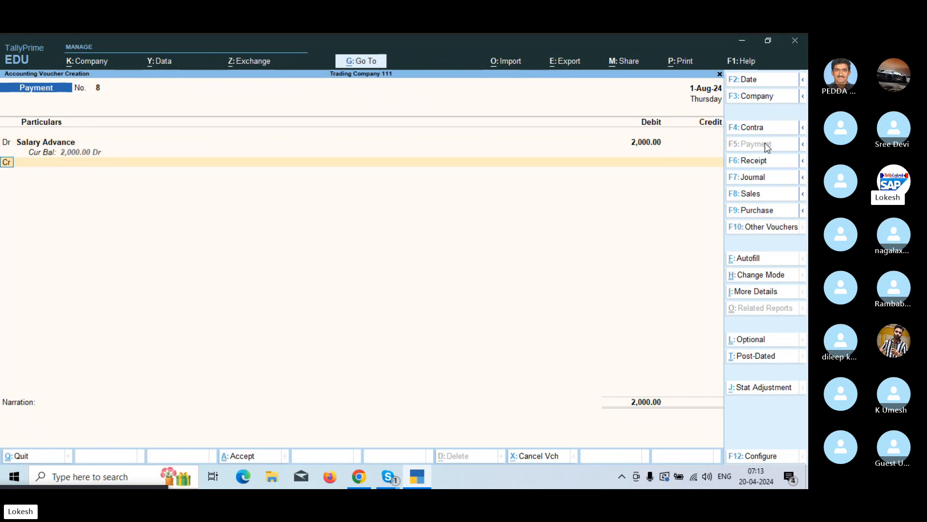
pyautogui.press('Down')
pyautogui.press('Down')
pyautogui.press('Down')
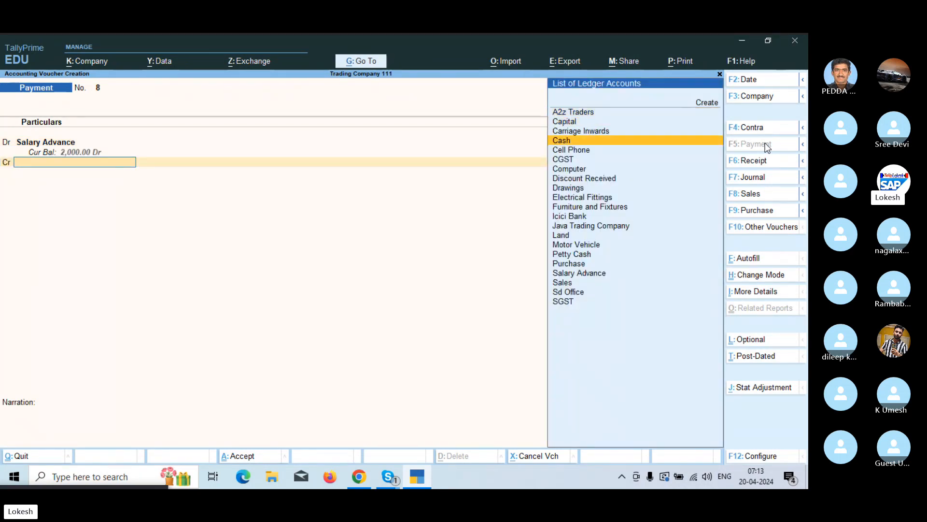
pyautogui.press('Return')
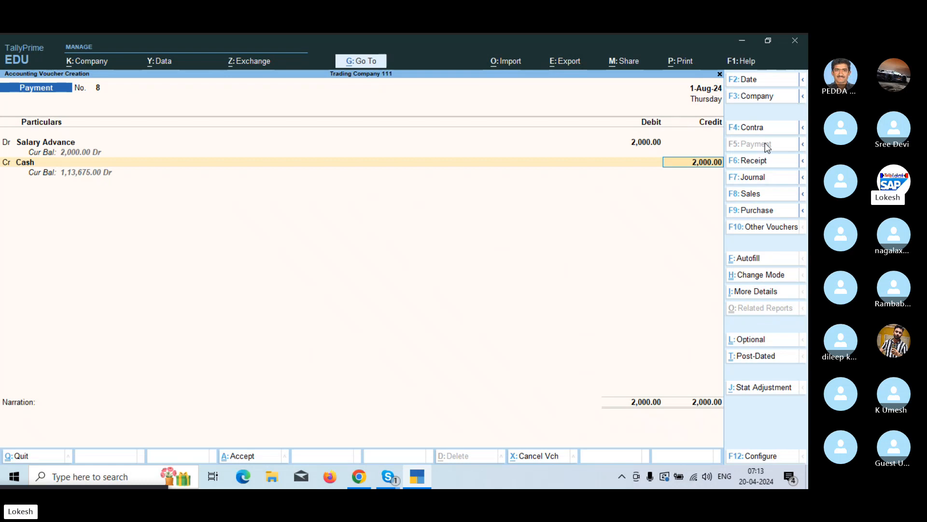
pyautogui.press('Return')
pyautogui.press('Return')
pyautogui.press('Return')
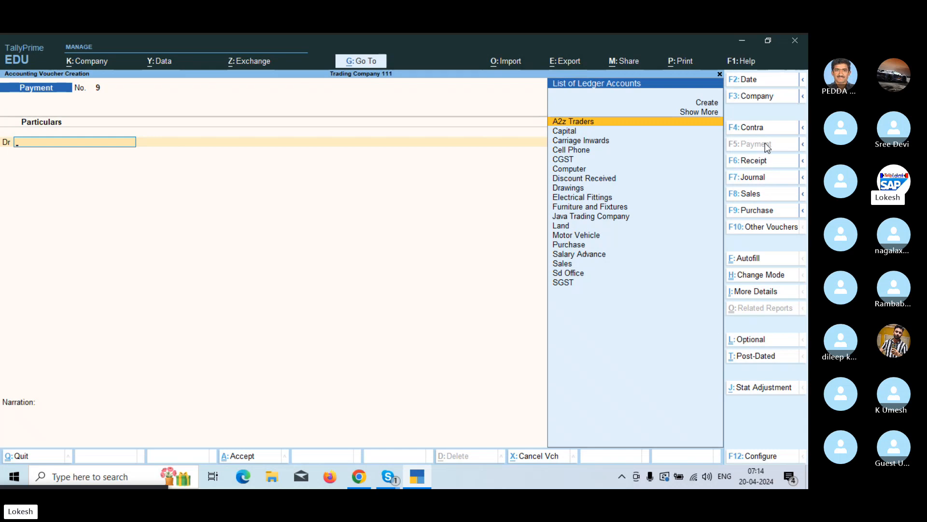
# - Create a Salaries ledger under Indirect Expenses for the debit line of the new payment voucher
pyautogui.write('Sa')
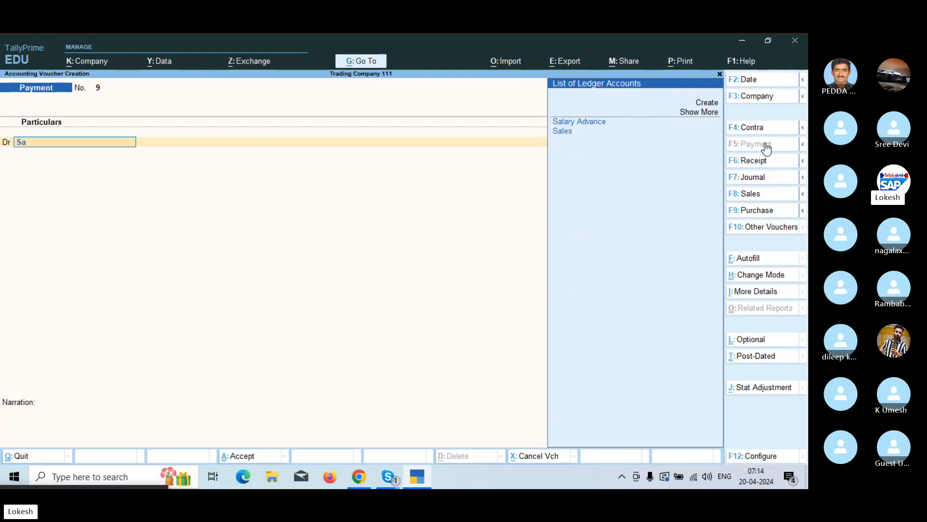
pyautogui.hotkey('alt', 'c')
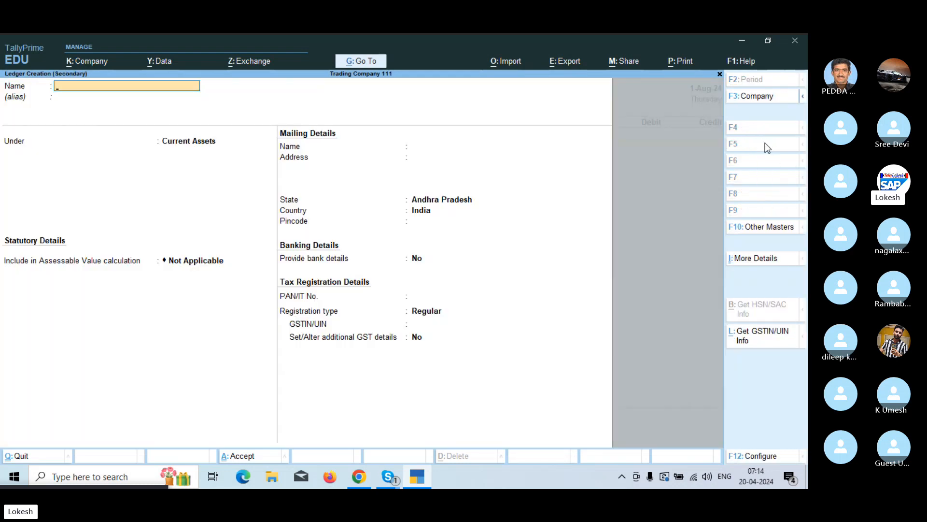
pyautogui.write('Salaries')
pyautogui.press('Return')
pyautogui.press('Return')
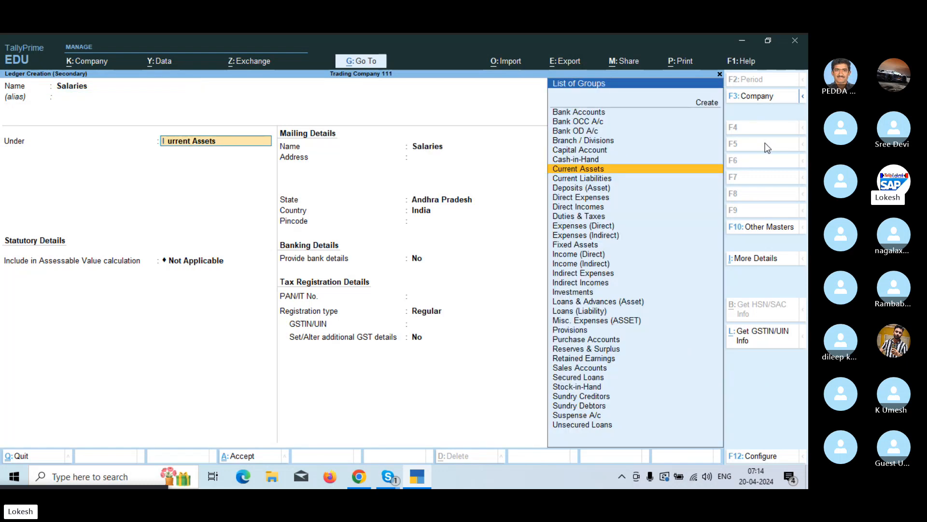
pyautogui.write('ind')
pyautogui.press('Down')
pyautogui.press('Return')
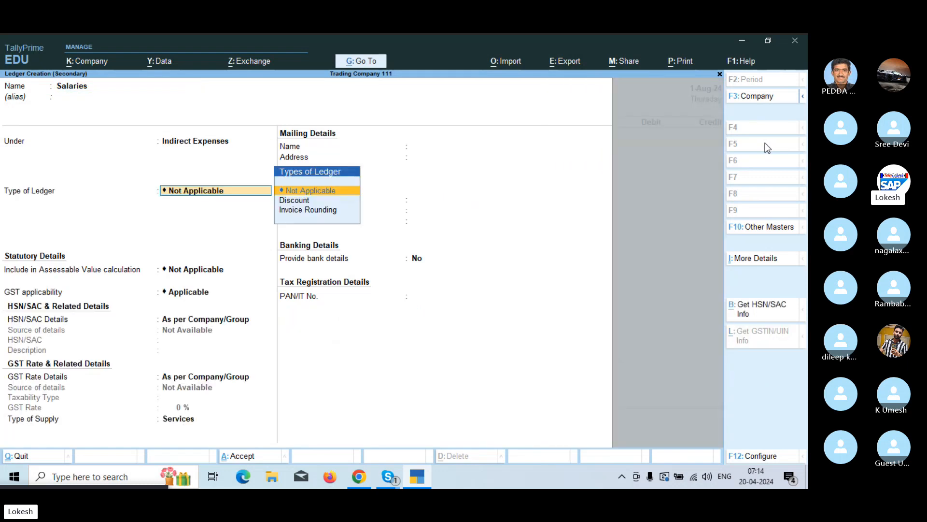
pyautogui.hotkey('ctrl', 'a')
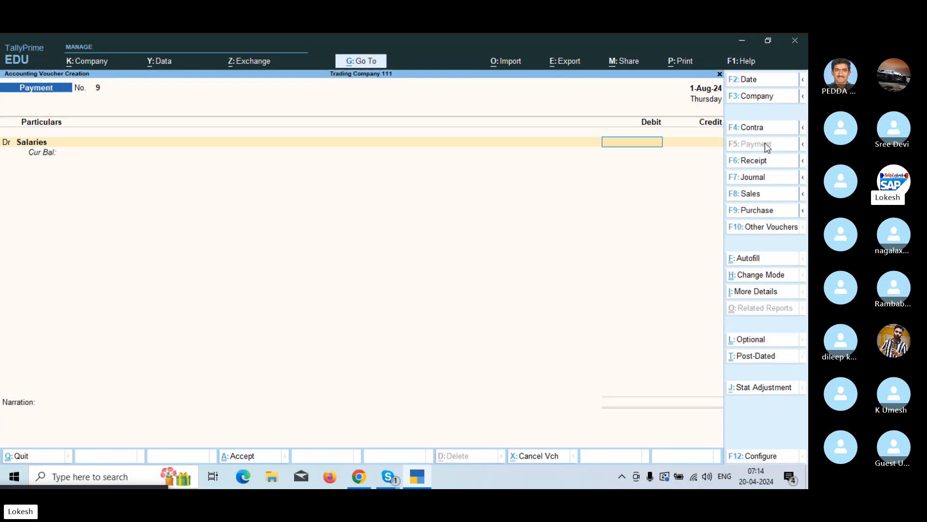
# - Debit Salaries with 11,500 and credit Salary Advance with 500
pyautogui.write('11,500')
pyautogui.press('Return')
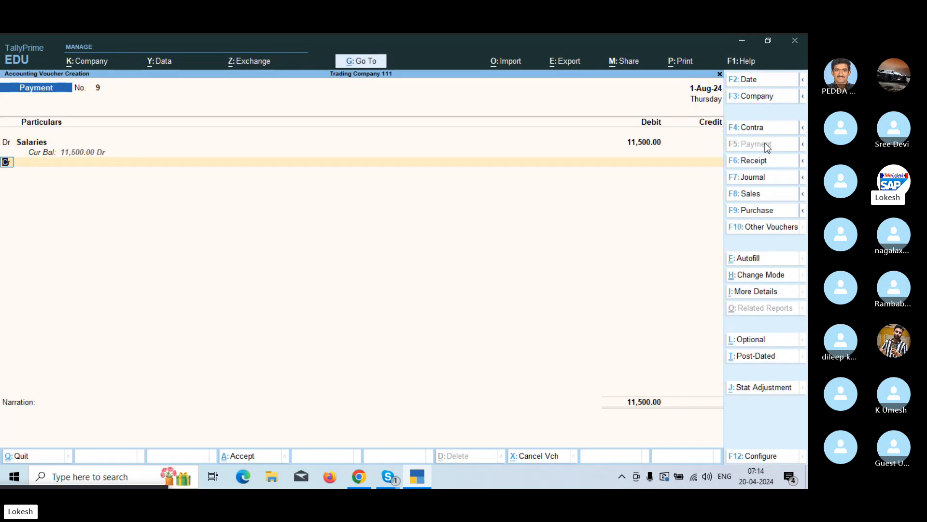
pyautogui.press('Return')
pyautogui.write('Sa')
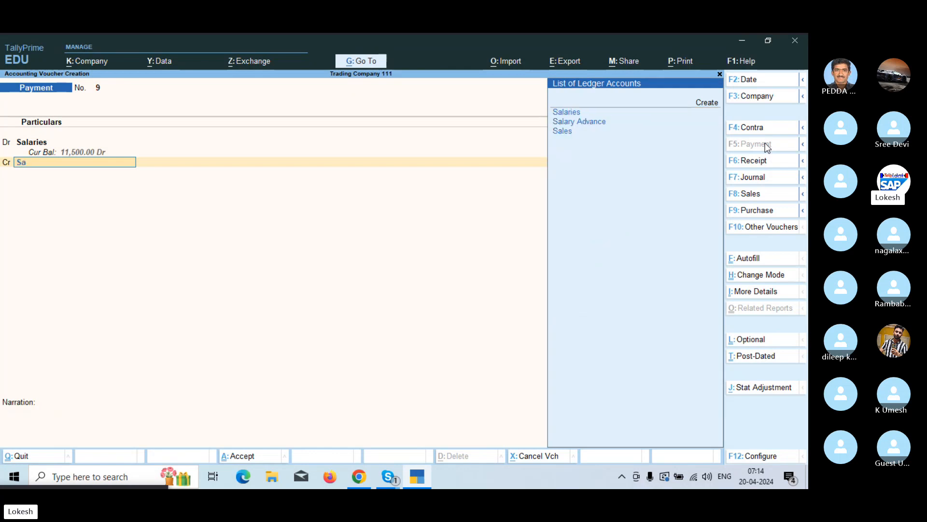
pyautogui.press('Down')
pyautogui.press('Return')
pyautogui.write('5')
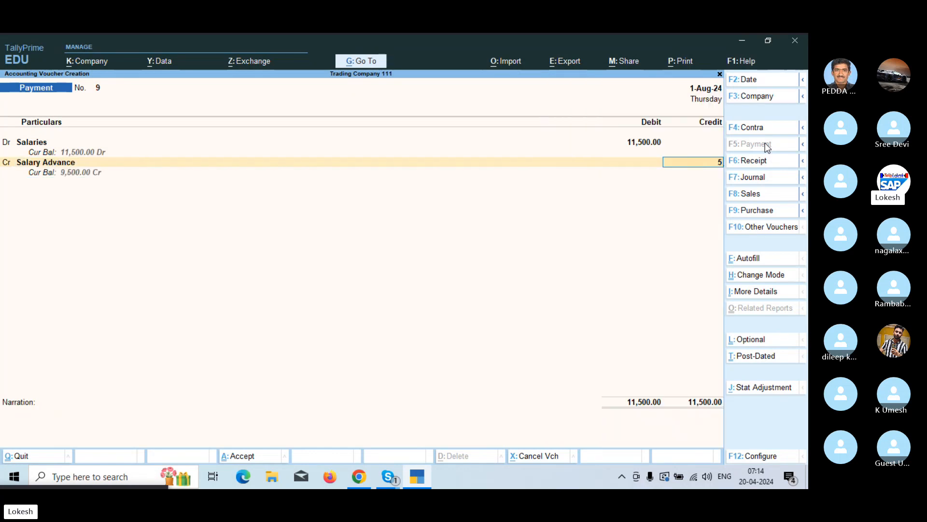
pyautogui.write('000')
pyautogui.press('BackSpace')
pyautogui.press('Return')
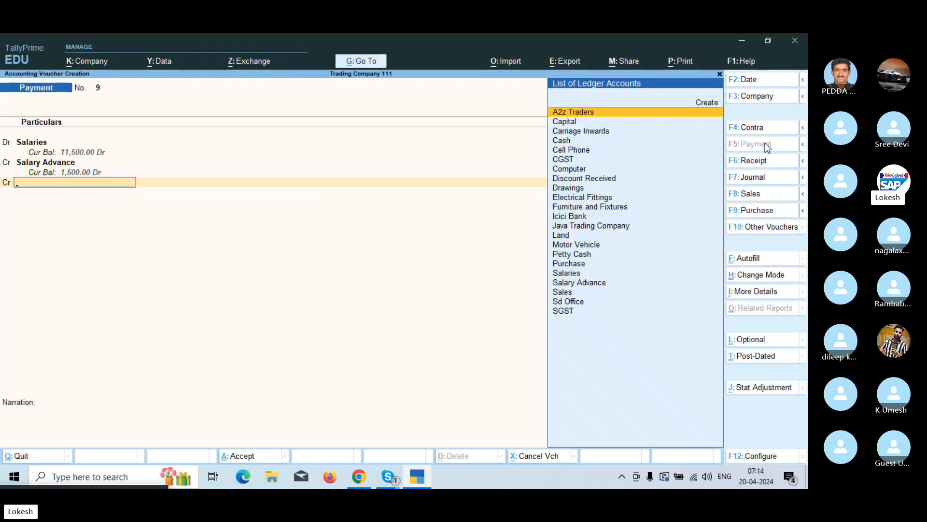
# - Credit Icici Bank with the remaining 11,000, keep the default cheque allocation, and save the payment voucher without a narration
pyautogui.write('i')
pyautogui.press('Return')
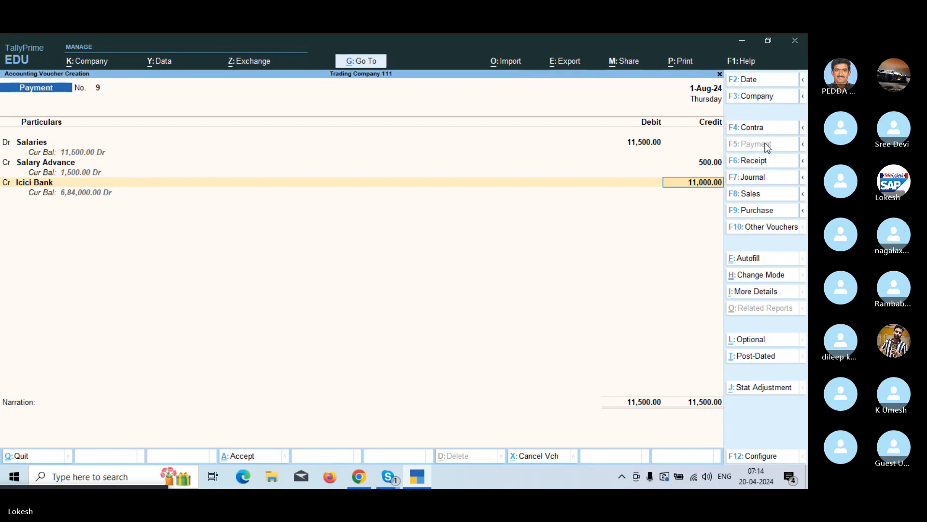
pyautogui.press('Return')
pyautogui.press('Return')
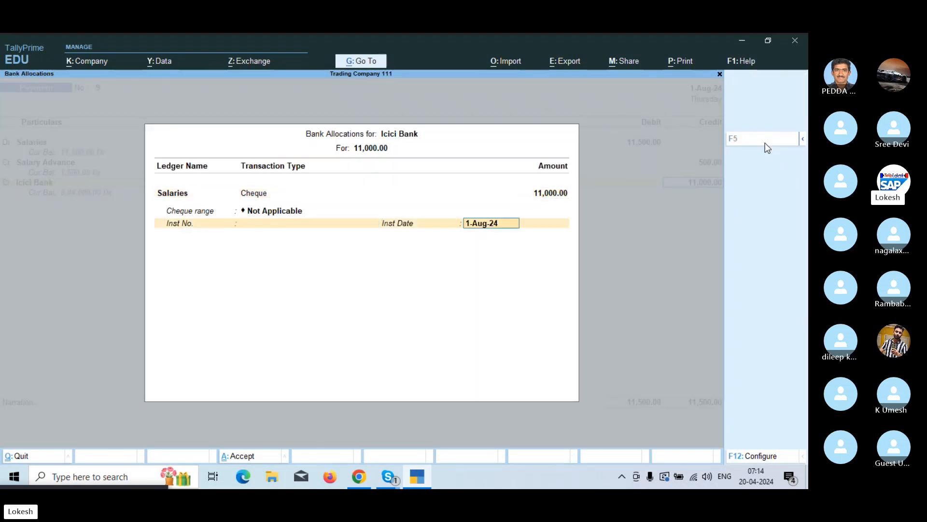
pyautogui.press('Return')
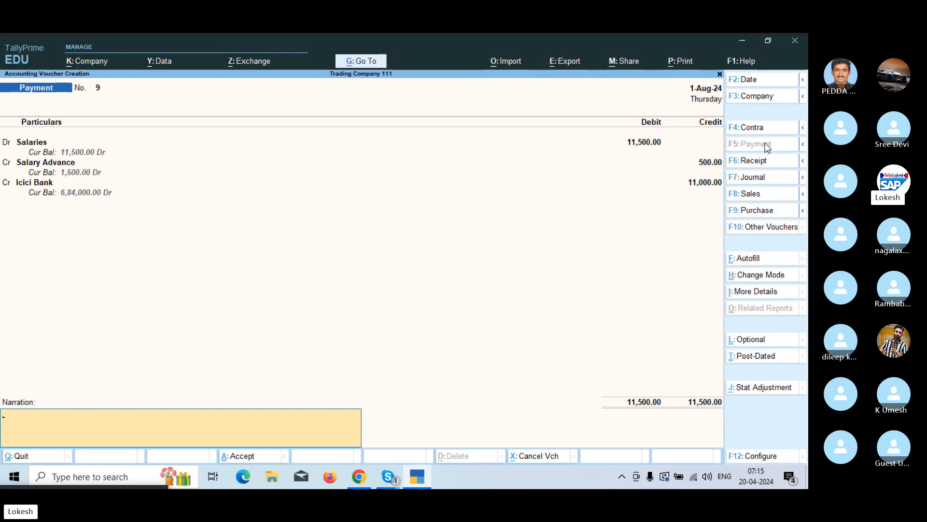
pyautogui.press('Return')
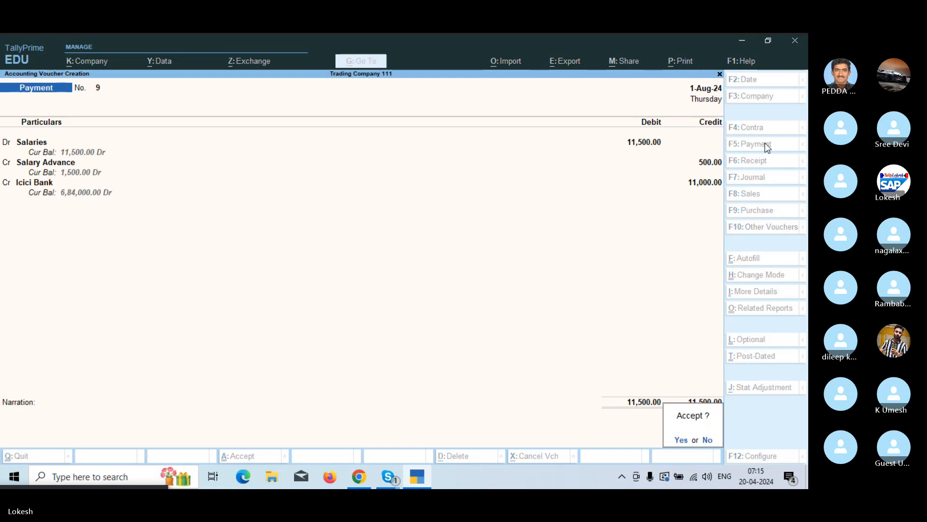
pyautogui.press('Return')
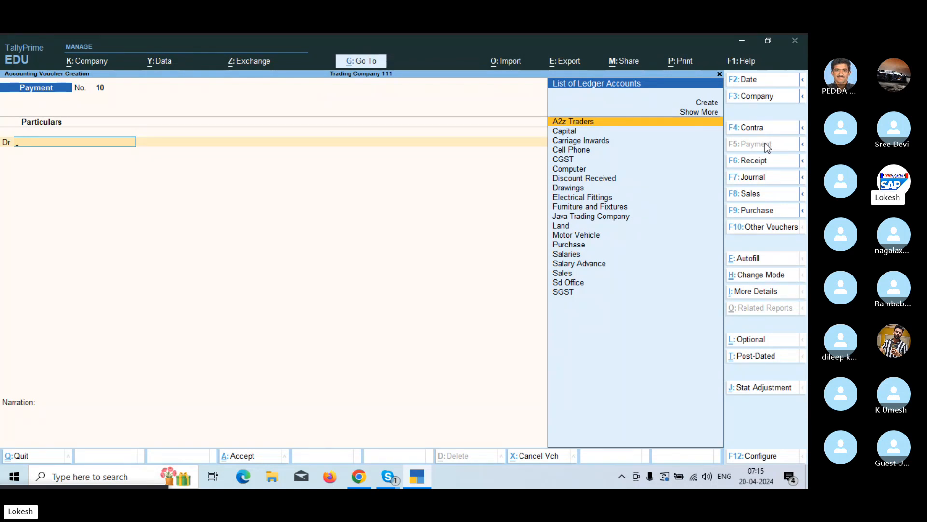
# - Start a purchase voucher and enable separate Actual and Billed Quantity columns in invoices in the company features
pyautogui.click(776, 211)
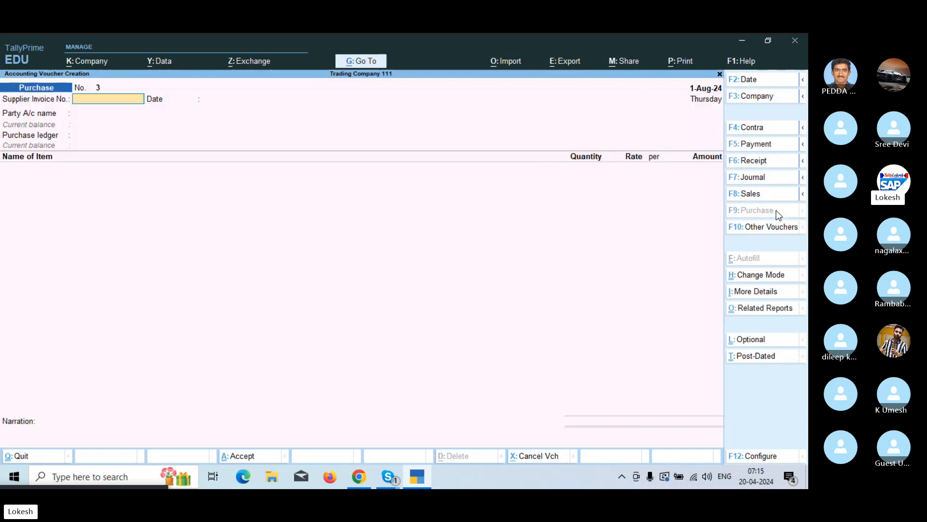
pyautogui.click(91, 62)
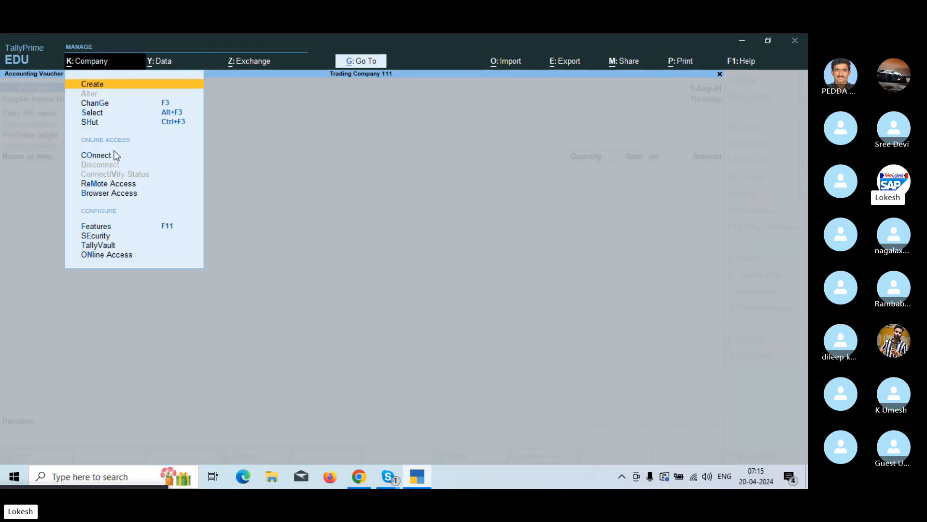
pyautogui.click(122, 228)
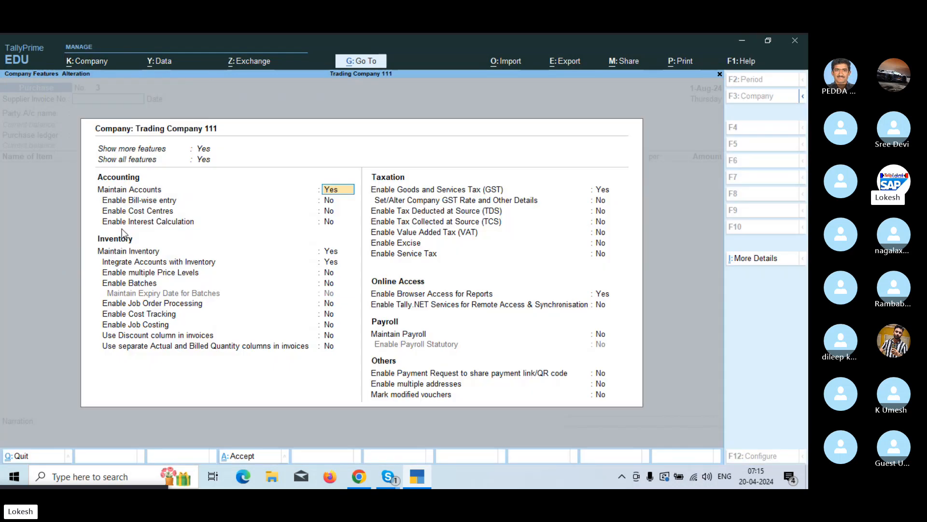
pyautogui.click(326, 348)
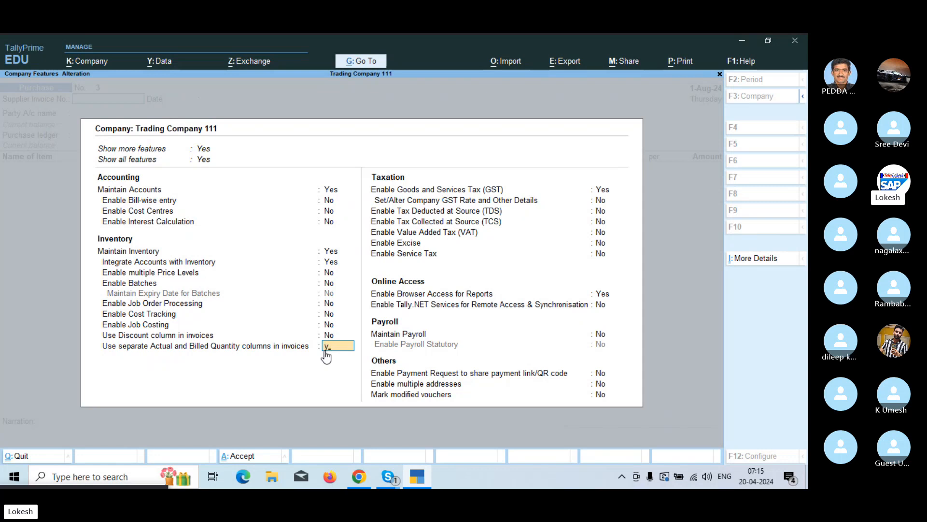
pyautogui.press('y')
pyautogui.hotkey('ctrl', 'a')
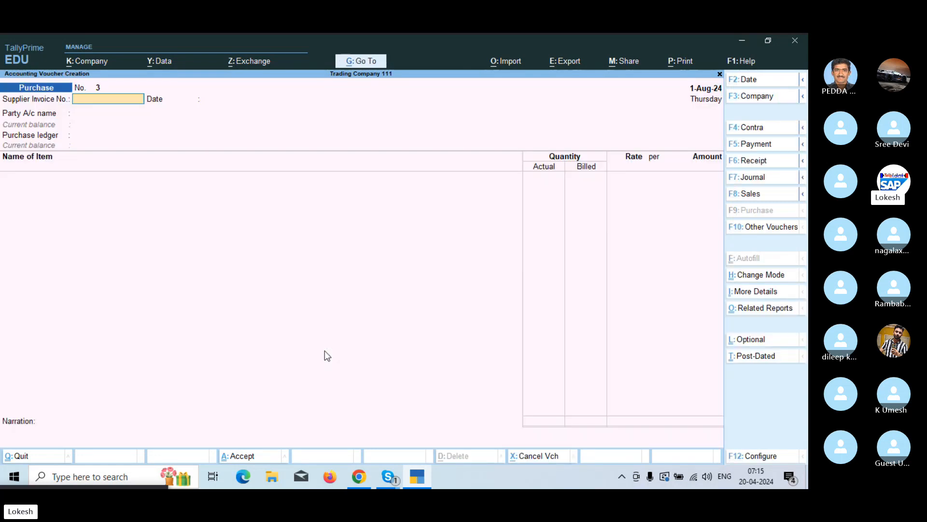
# - Begin a new party ledger named Raja Traders under Sundry Creditors, leaving the supplier invoice number blank and keeping the default mailing details
pyautogui.press('Return')
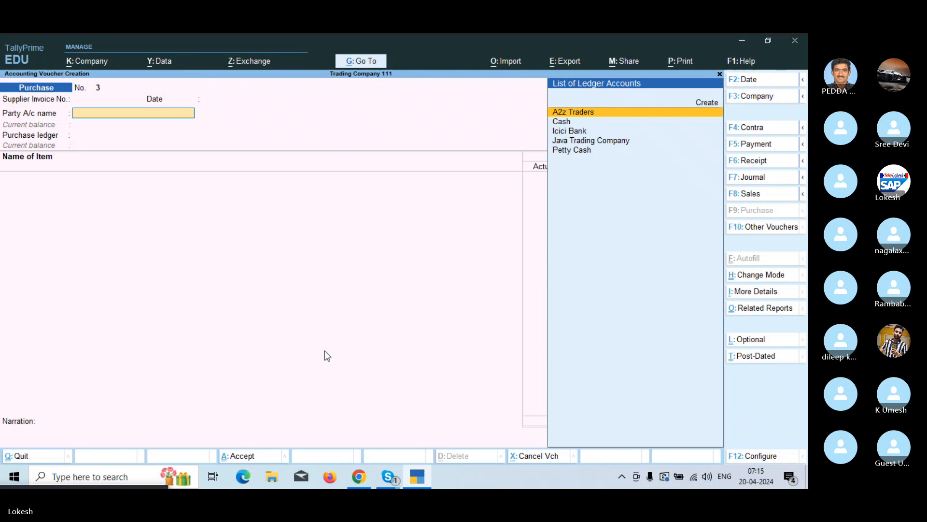
pyautogui.hotkey('alt', 'c')
pyautogui.write('Raja')
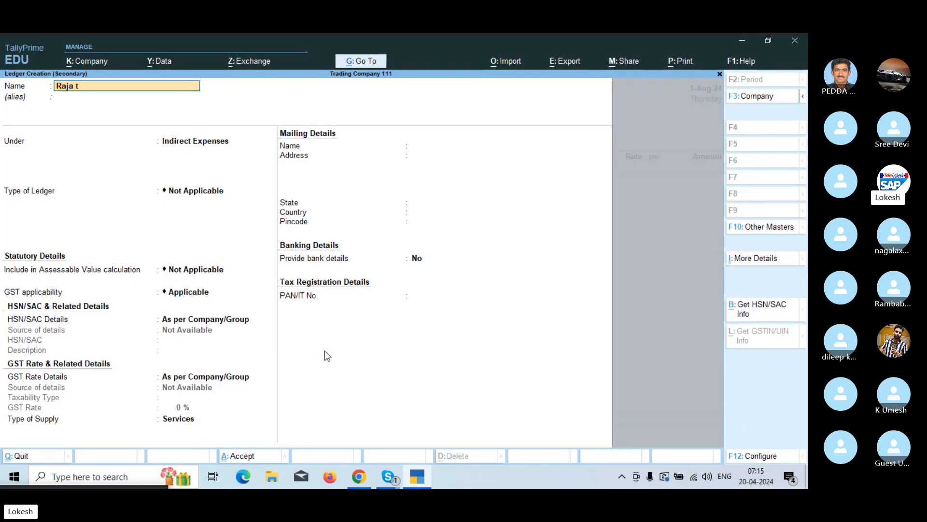
pyautogui.write(' Traders')
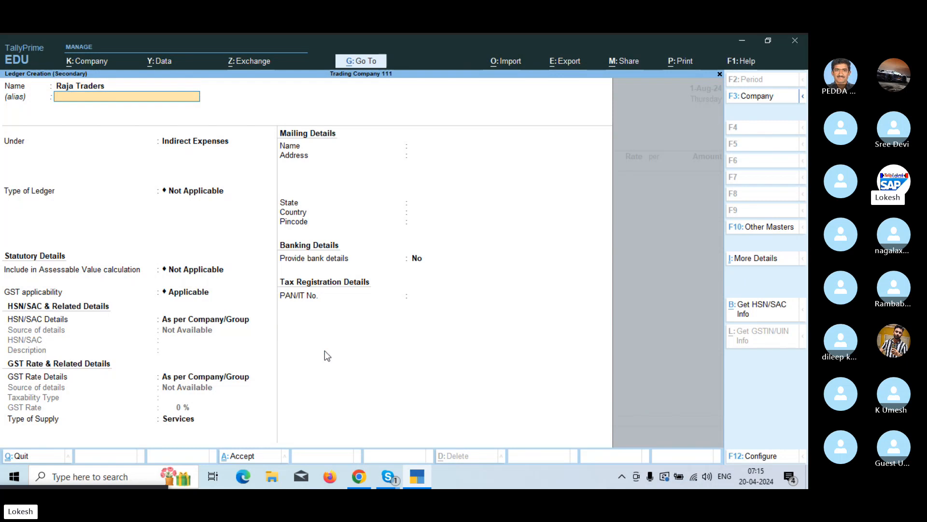
pyautogui.press('Return')
pyautogui.write('Sun')
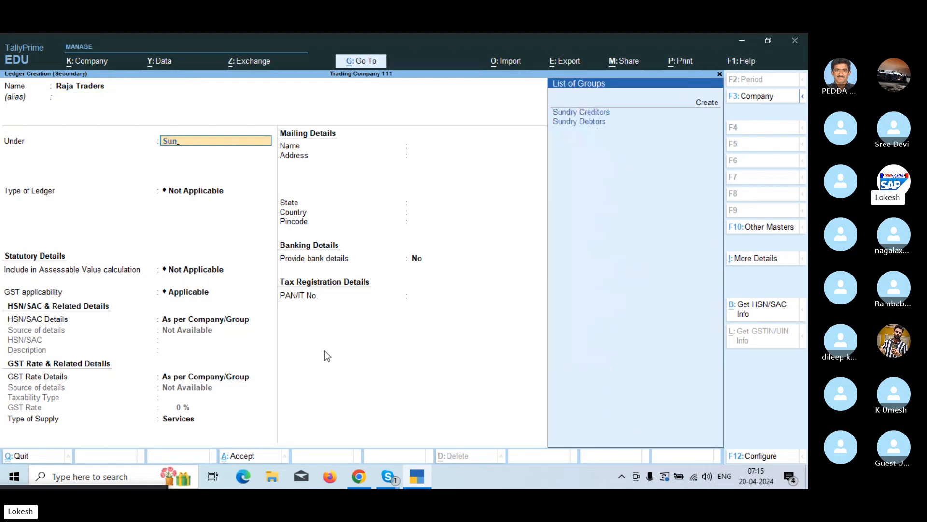
pyautogui.press('Down')
pyautogui.press('Return')
pyautogui.press('Return')
pyautogui.press('Return')
pyautogui.press('Return')
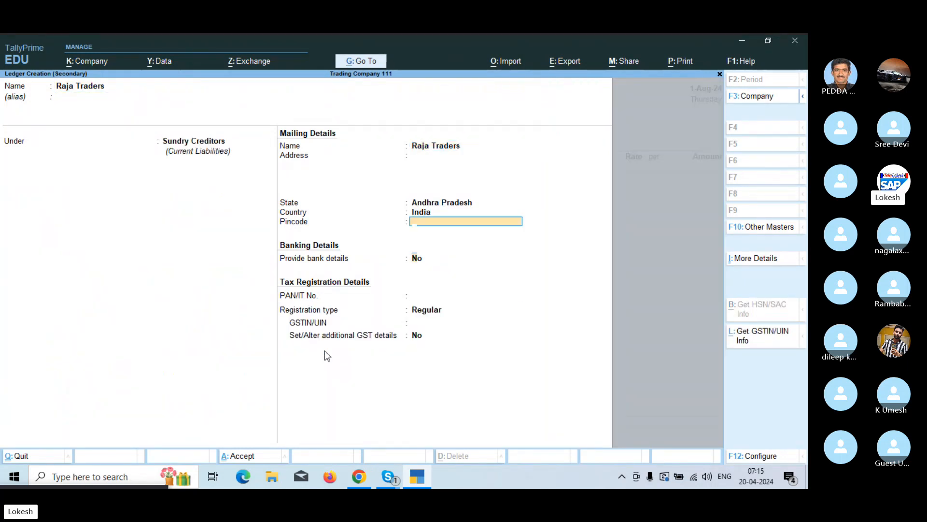
# - Keep Raja Traders' registration type as Regular, enter only the state code 37 as its GSTIN/UIN, and save the ledger
pyautogui.press('Return')
pyautogui.press('Return')
pyautogui.press('Return')
pyautogui.press('Return')
pyautogui.write('37')
pyautogui.press('Return')
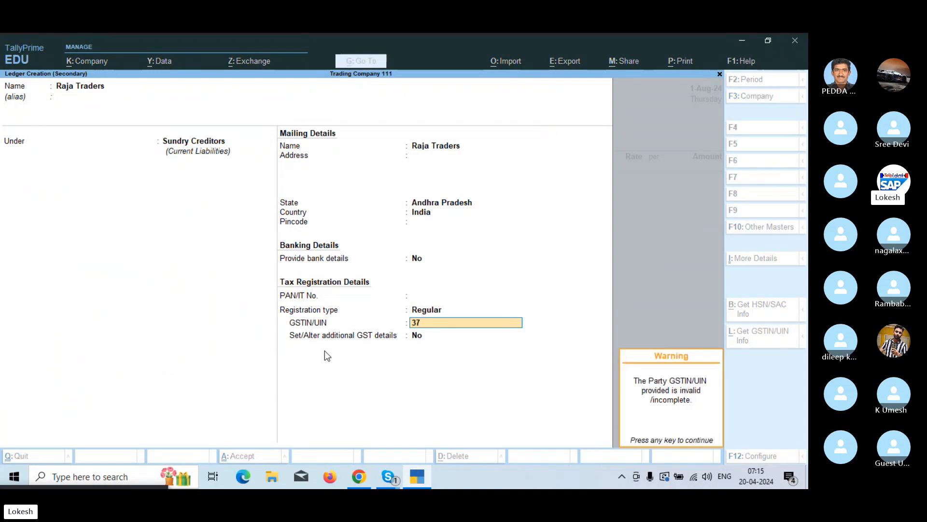
pyautogui.press('Return')
pyautogui.press('Return')
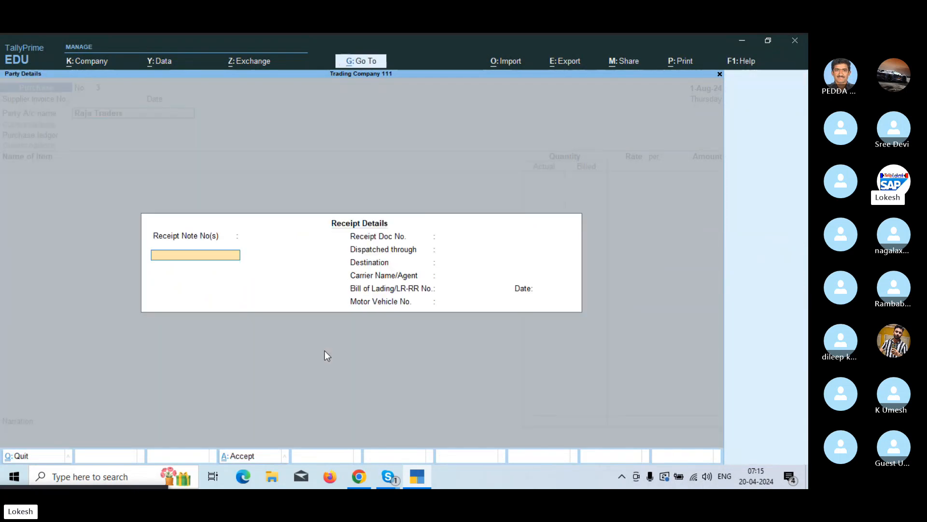
# - Accept the receipt and party details without entries and select Purchase as the purchase ledger
pyautogui.press('Return')
pyautogui.hotkey('ctrl', 'a')
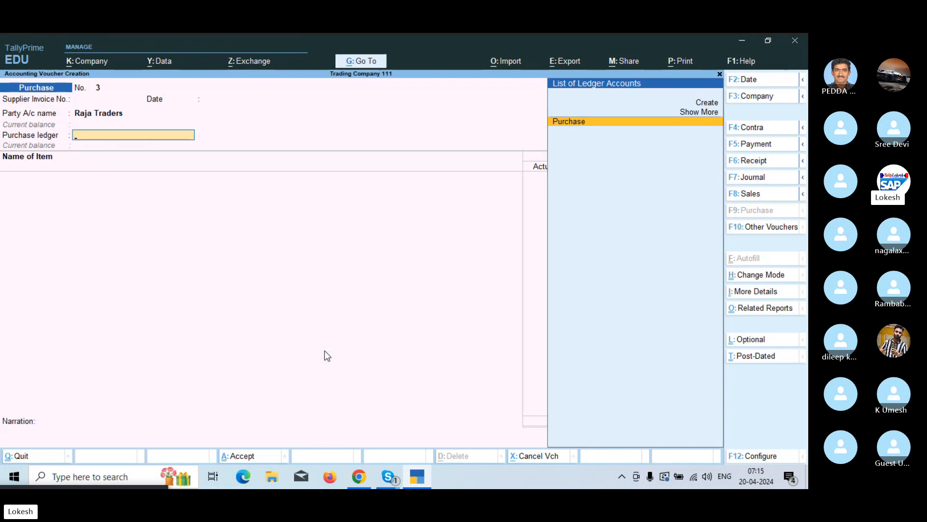
pyautogui.press('Return')
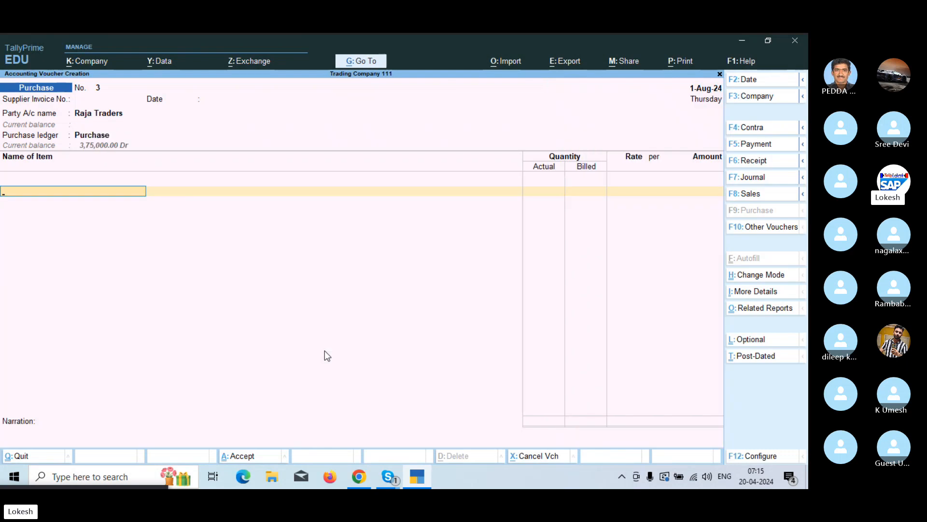
# - Add High Capacity Stabilizers with an actual quantity of 55 nos, a billed quantity of 50 nos and a rate of 650
pyautogui.press('Return')
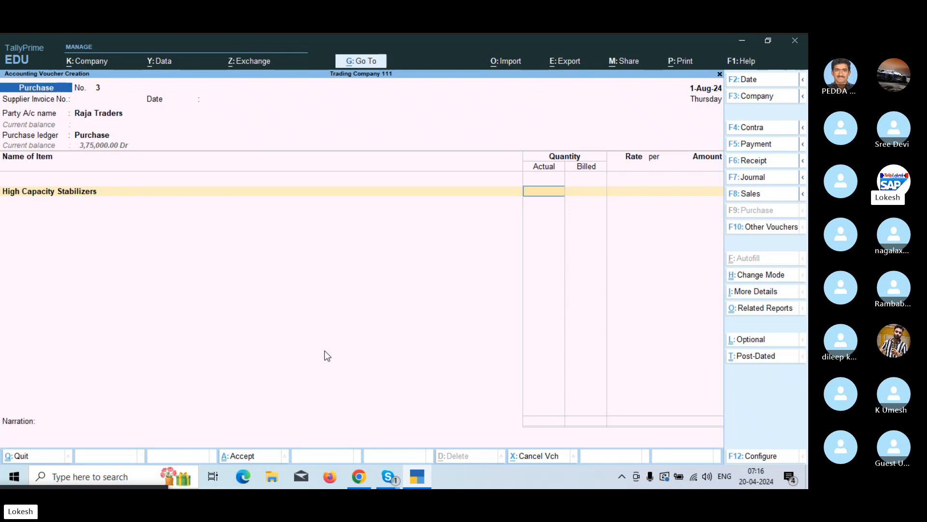
pyautogui.write('50')
pyautogui.press('Return')
pyautogui.press('BackSpace')
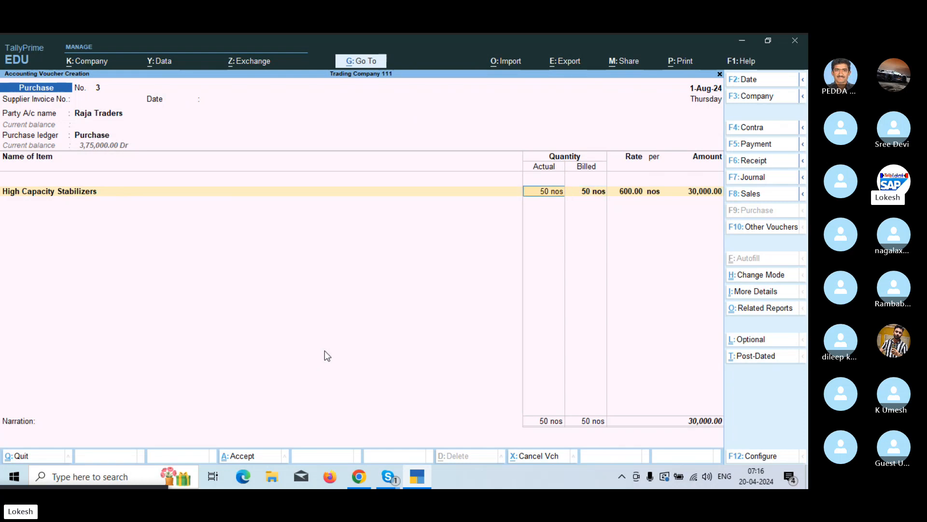
pyautogui.write('55')
pyautogui.press('Return')
pyautogui.write('50')
pyautogui.press('Return')
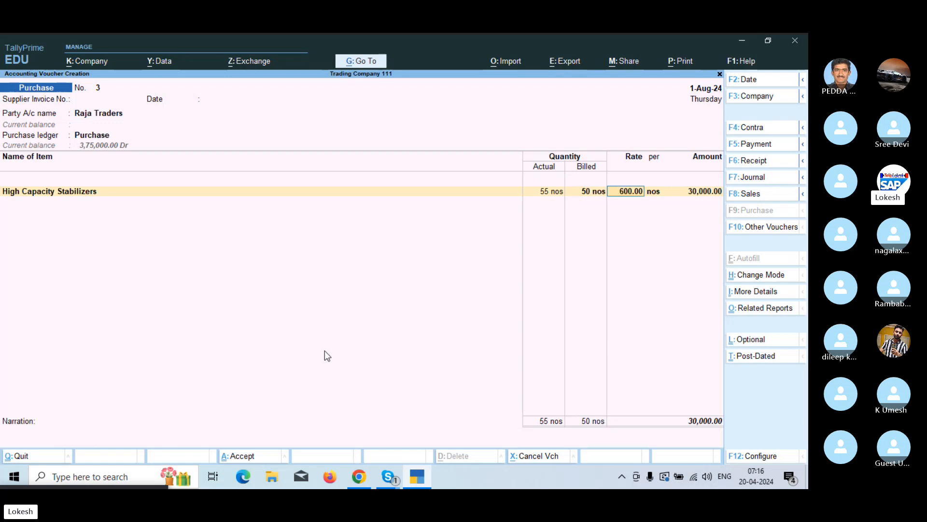
pyautogui.write('650')
pyautogui.press('Return')
pyautogui.press('Return')
pyautogui.press('Return')
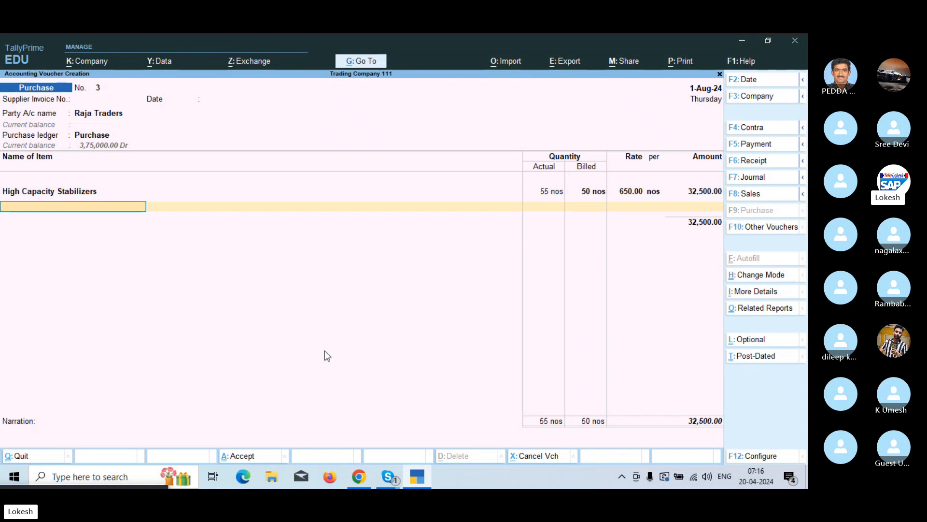
# - Add Low Capacity Stabilizers with an actual quantity of 24 nos, a billed quantity of 20 nos and a rate of 400
pyautogui.press('Down')
pyautogui.press('Down')
pyautogui.press('Return')
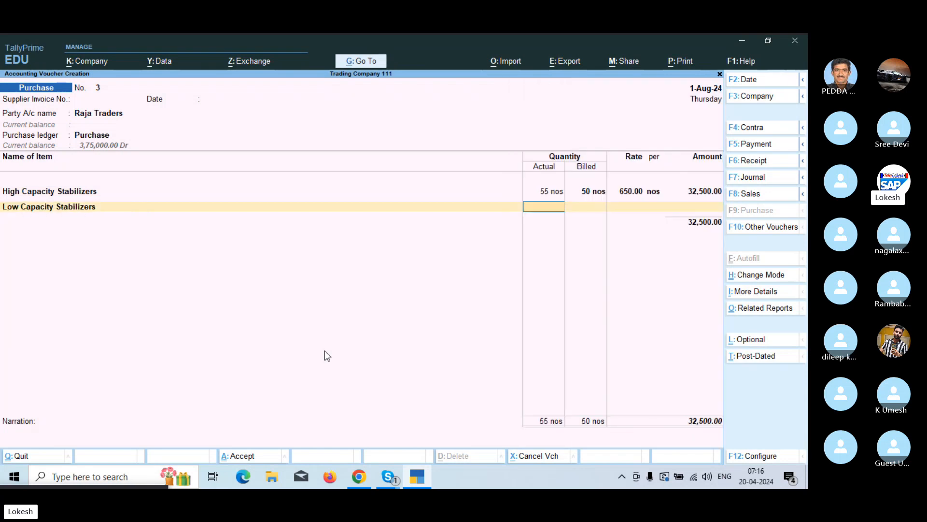
pyautogui.write('24')
pyautogui.press('Return')
pyautogui.write('20')
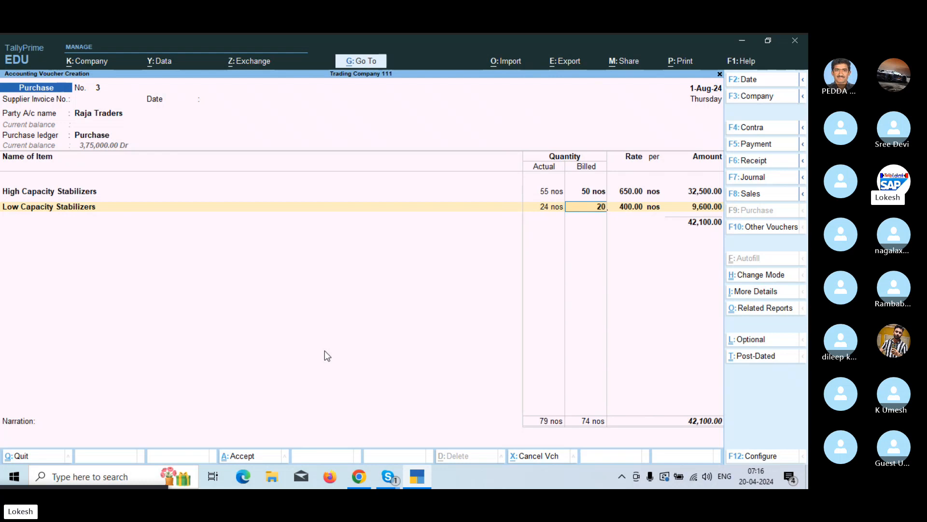
pyautogui.press('Return')
pyautogui.write('400')
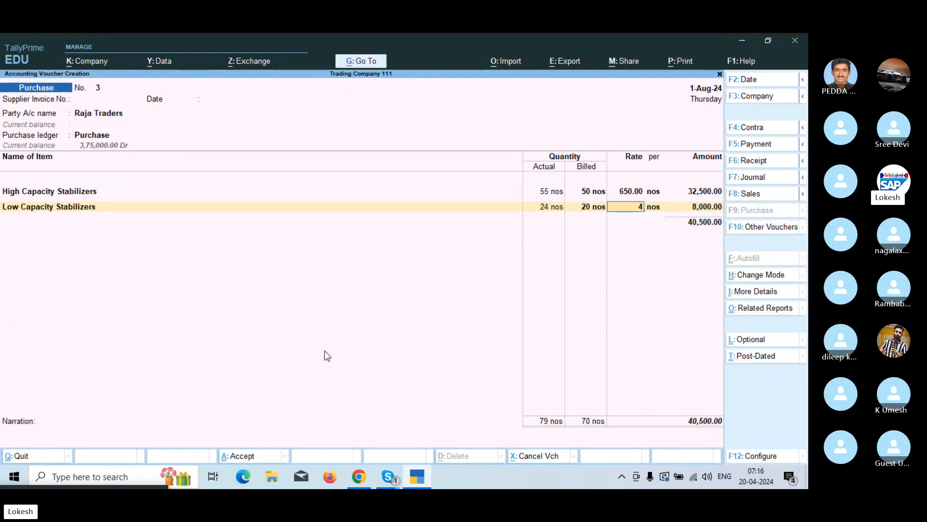
pyautogui.press('Return')
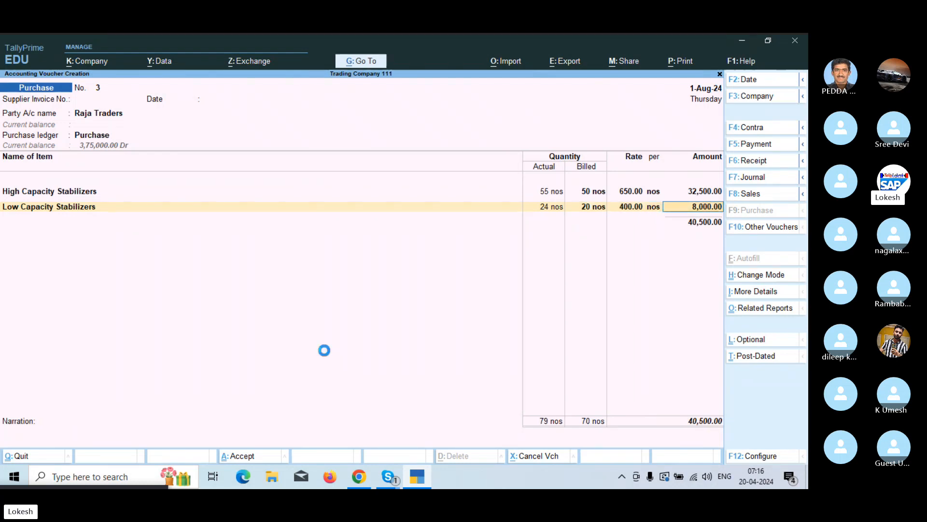
pyautogui.press('Return')
# - Add the CGST and SGST ledgers below the items with their automatically calculated amounts
pyautogui.press('Return')
pyautogui.write('cg')
pyautogui.press('Return')
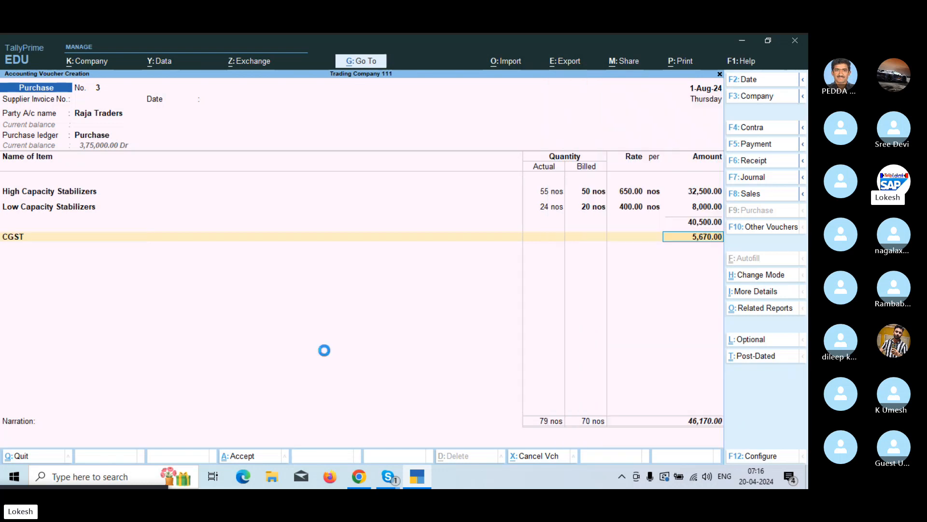
pyautogui.press('Return')
pyautogui.write('sg')
pyautogui.press('Return')
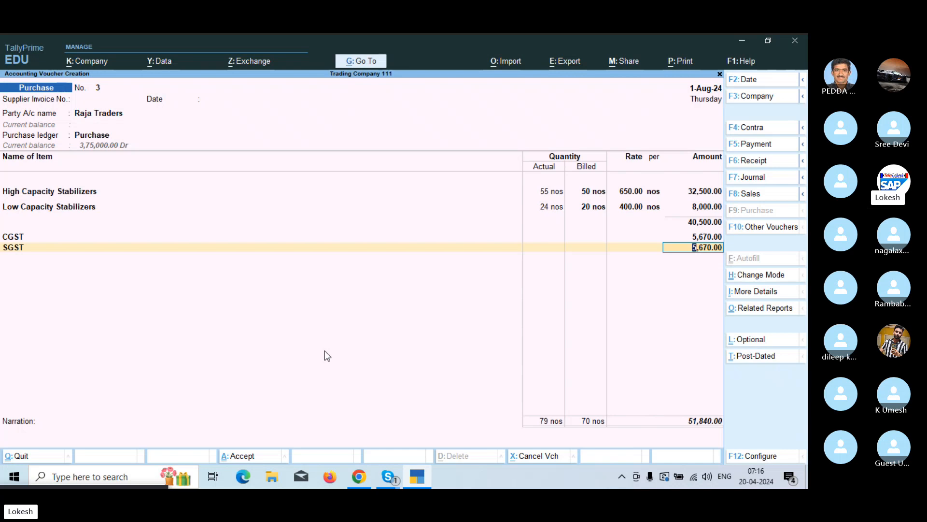
pyautogui.press('Return')
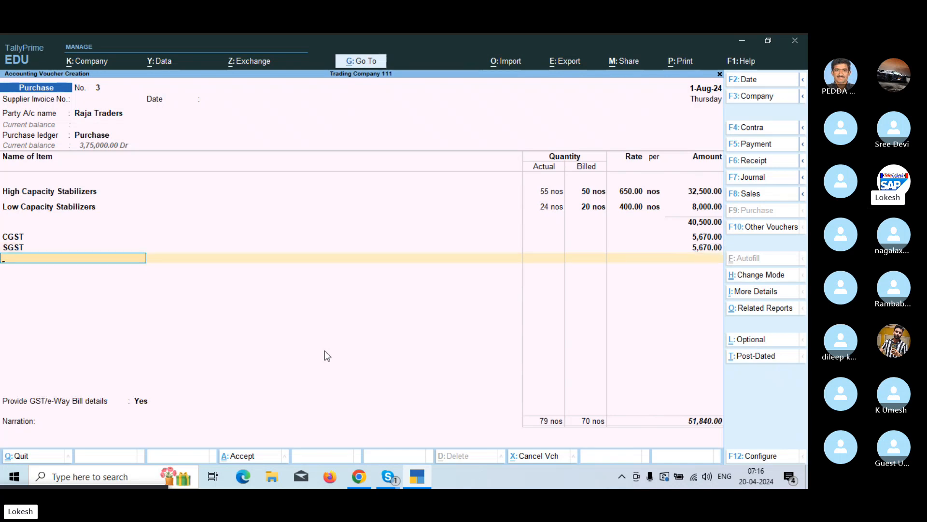
# - Set Provide GST/e-Way Bill details to No and save the purchase voucher without a narration
pyautogui.press('Return')
pyautogui.press('Up')
pyautogui.press('Return')
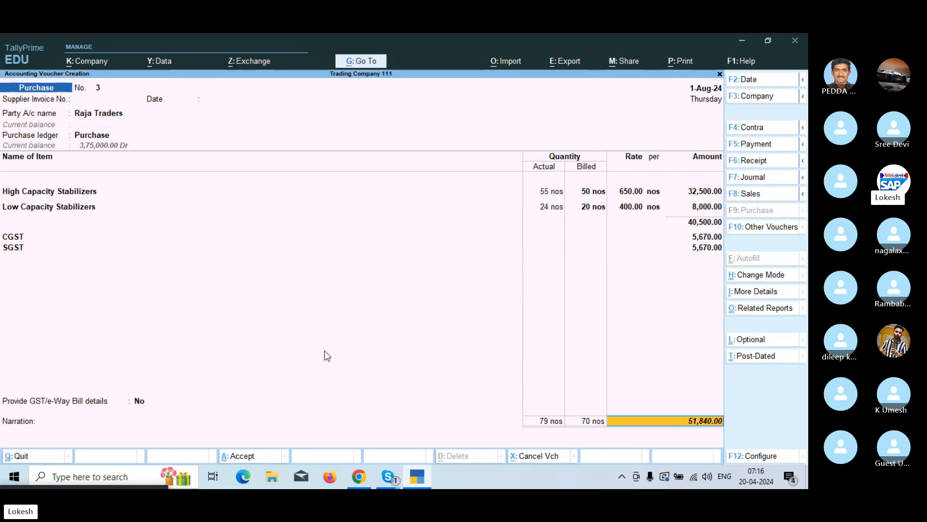
pyautogui.press('Return')
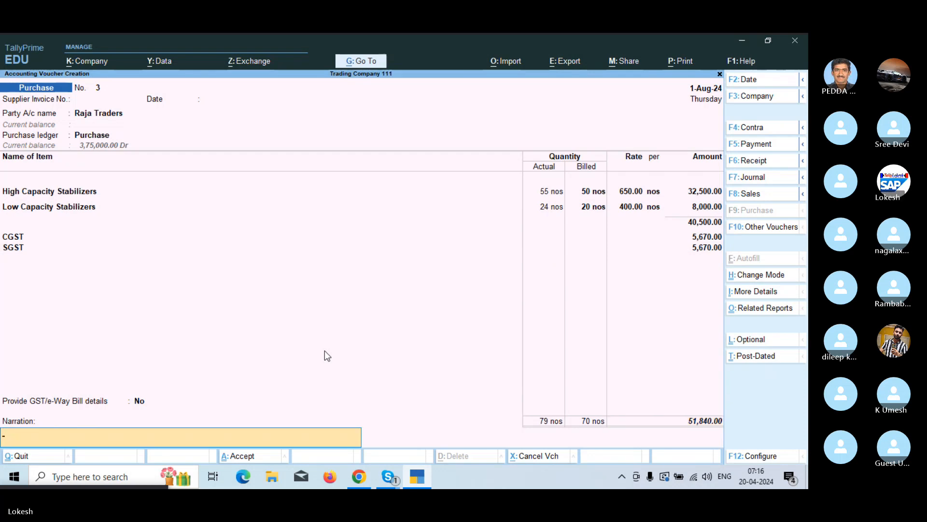
pyautogui.press('Return')
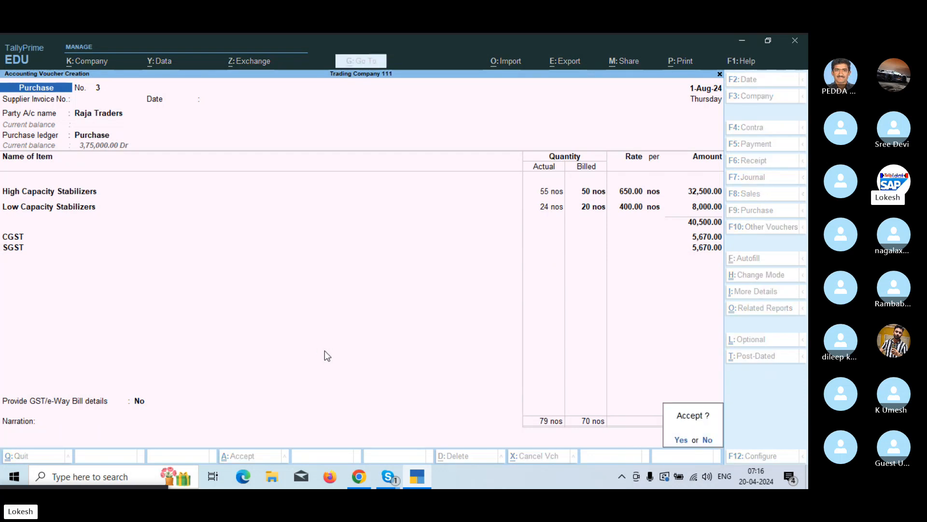
pyautogui.press('Return')
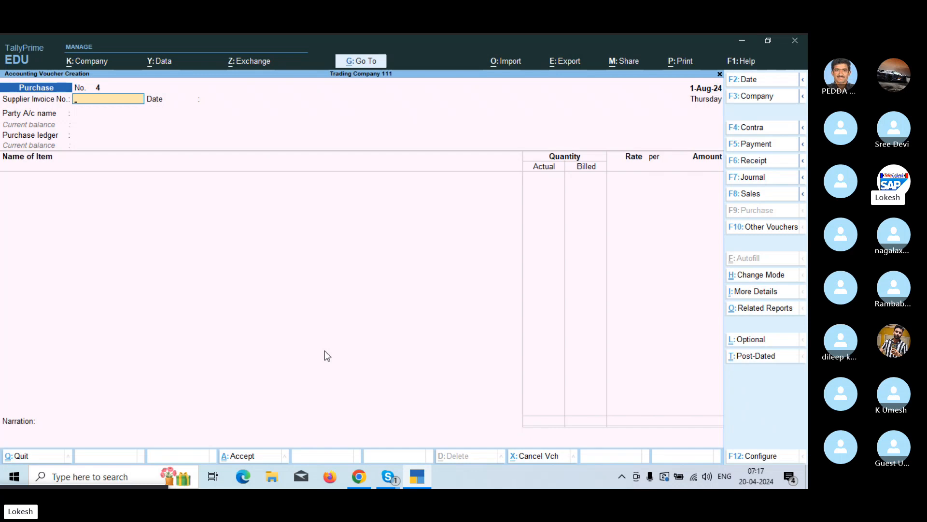
# - Debit A2z Traders with 6,45,450 in a new payment voucher
pyautogui.click(772, 145)
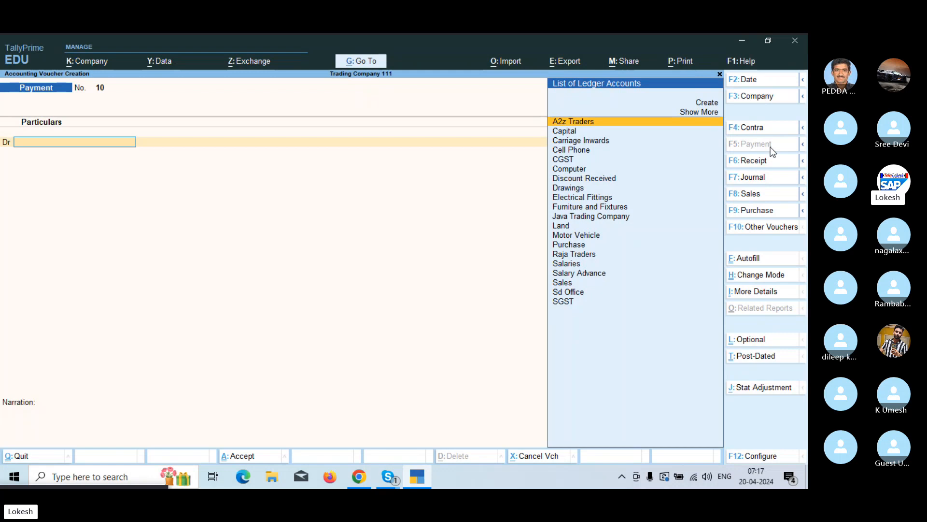
pyautogui.press('Return')
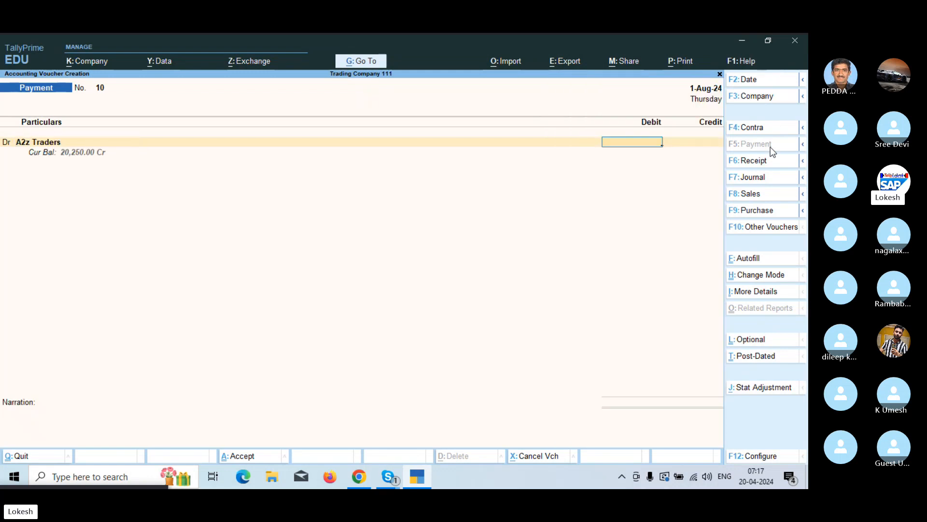
pyautogui.write('645450')
pyautogui.press('Return')
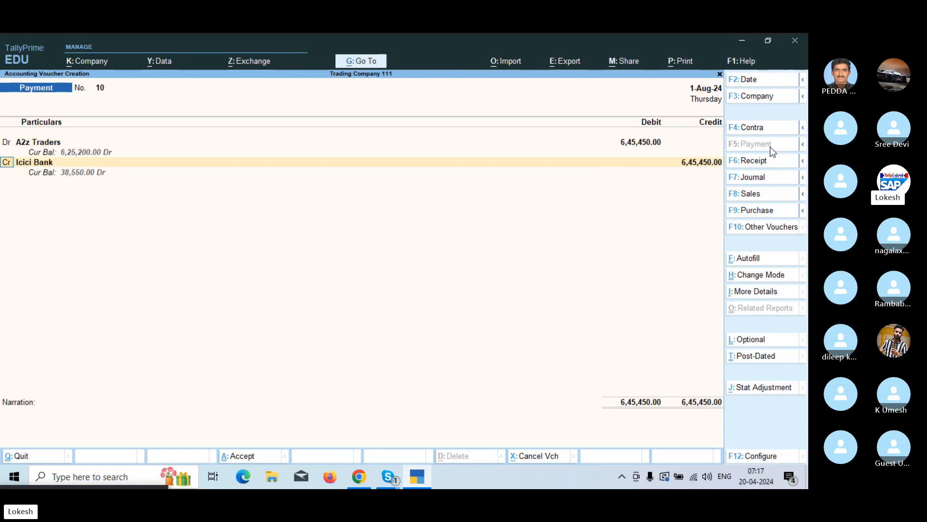
# - Add a second debit line to the payment voucher with a new Interest Paid ledger created under Indirect Expenses
pyautogui.press('d')
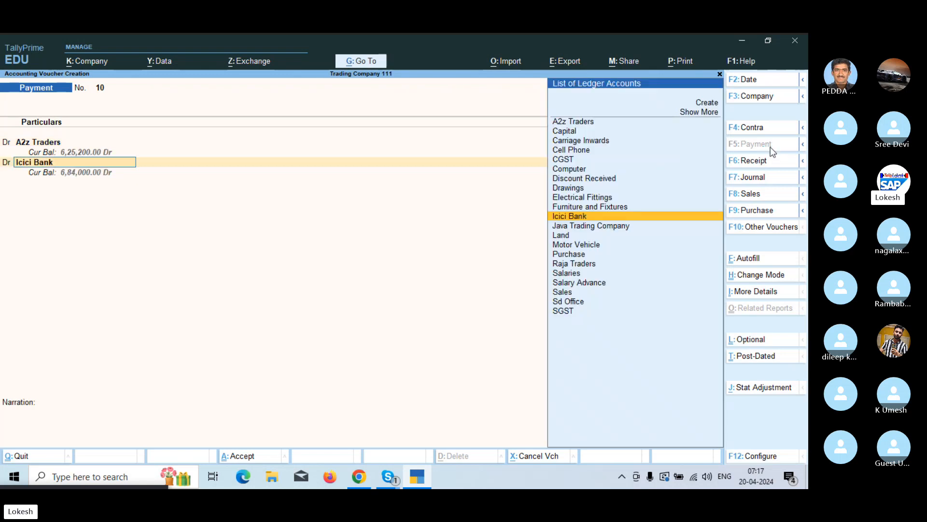
pyautogui.press('Return')
pyautogui.hotkey('alt', 'c')
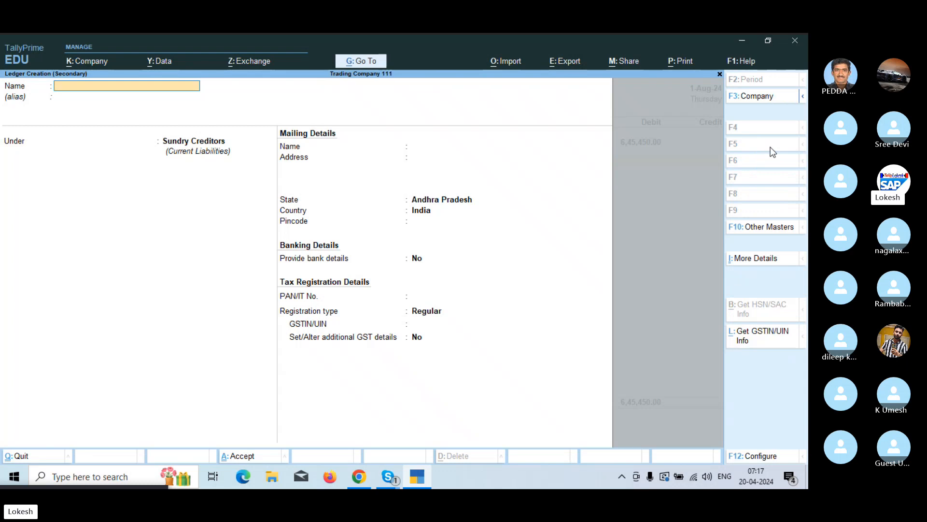
pyautogui.write('Interest Paid')
pyautogui.press('Return')
pyautogui.press('Return')
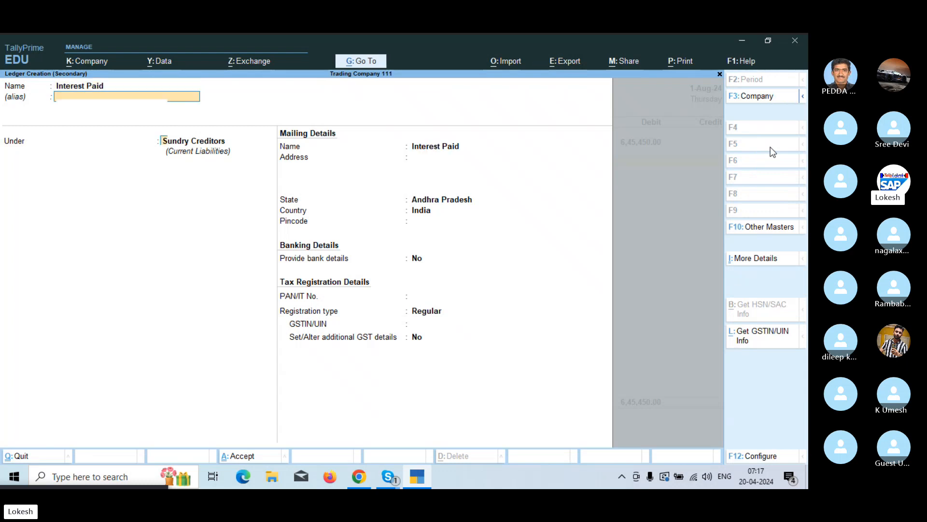
pyautogui.write('Ind')
pyautogui.press('Up')
pyautogui.press('Up')
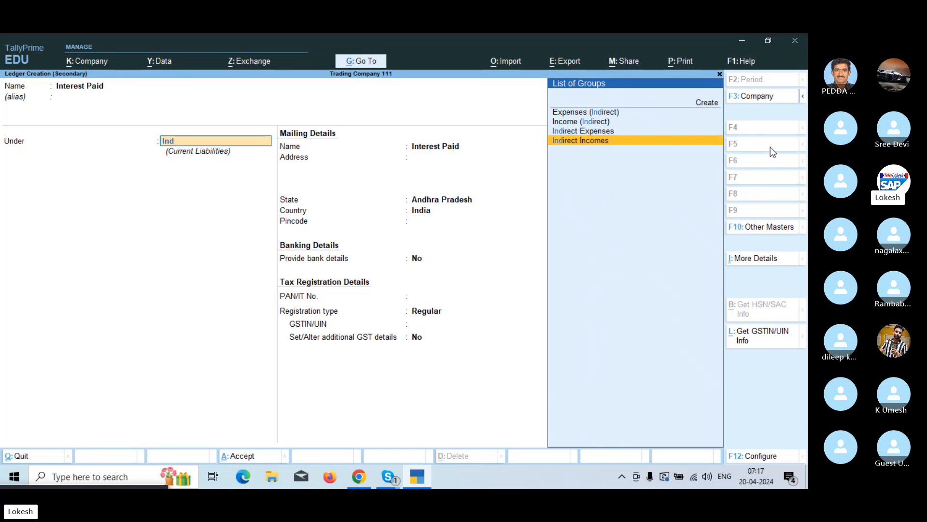
pyautogui.press('Return')
pyautogui.hotkey('ctrl', 'a')
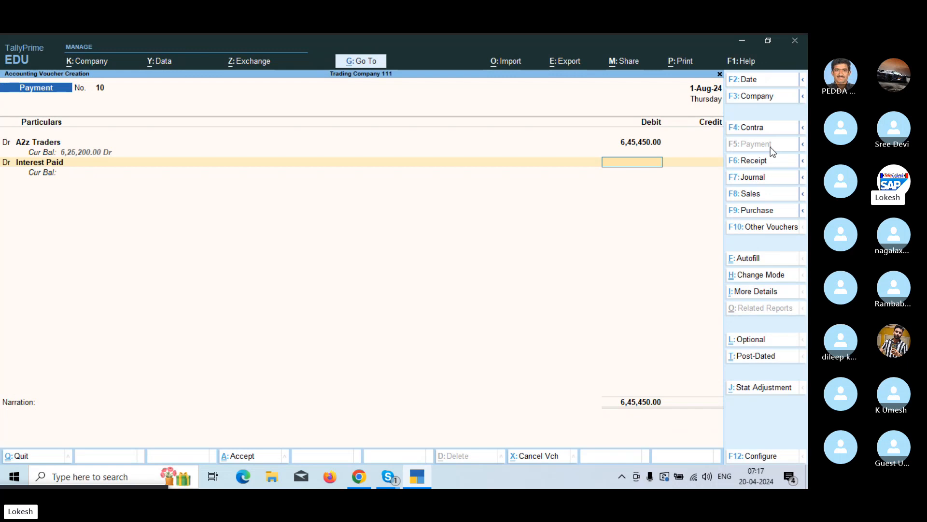
# - Debit Interest Paid with 1,945 and credit Icici Bank with 6,47,395
pyautogui.write('1945')
pyautogui.press('Return')
pyautogui.press('Return')
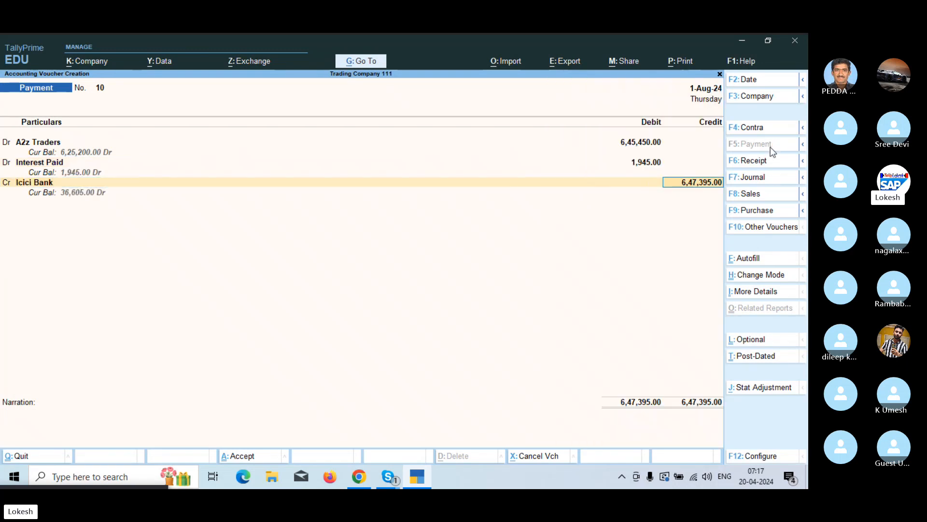
pyautogui.press('Return')
# - Keep the default cheque details in the bank allocation and save the payment voucher without a narration
pyautogui.press('Return')
pyautogui.press('Return')
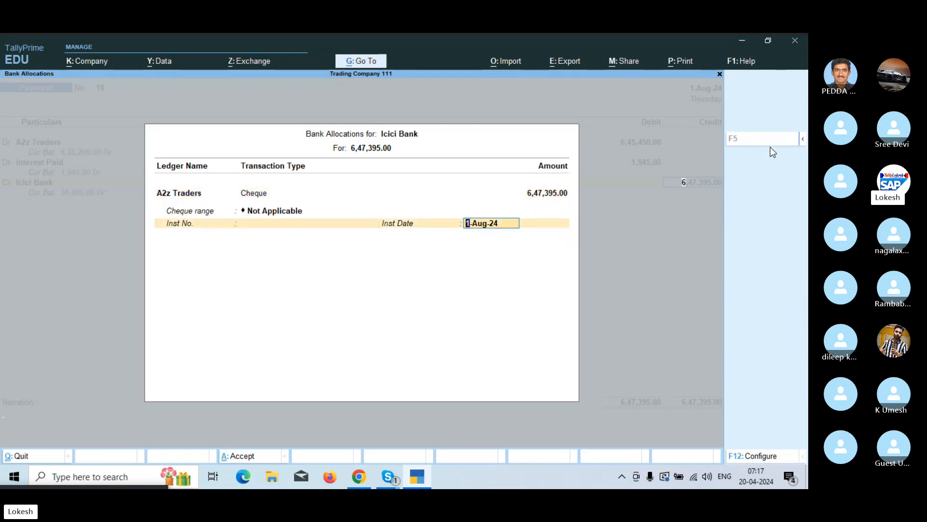
pyautogui.press('Return')
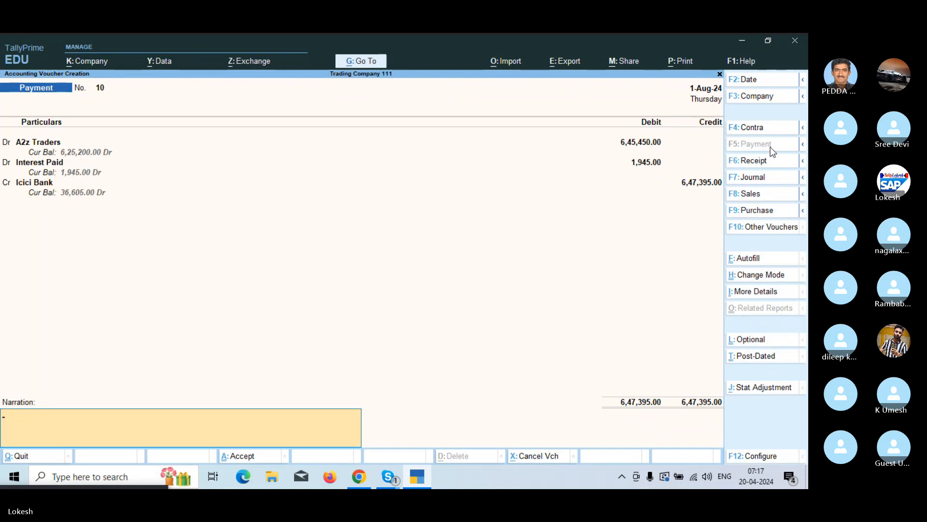
pyautogui.press('Return')
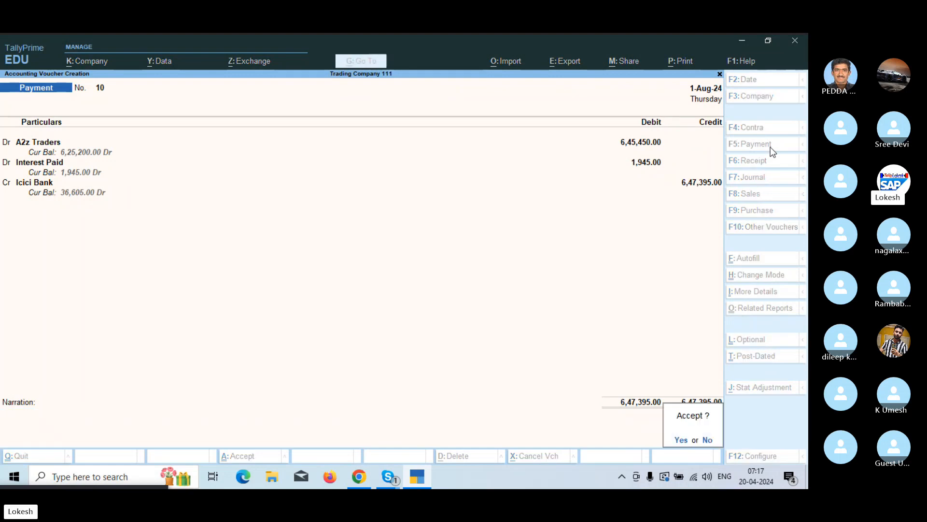
pyautogui.press('Return')
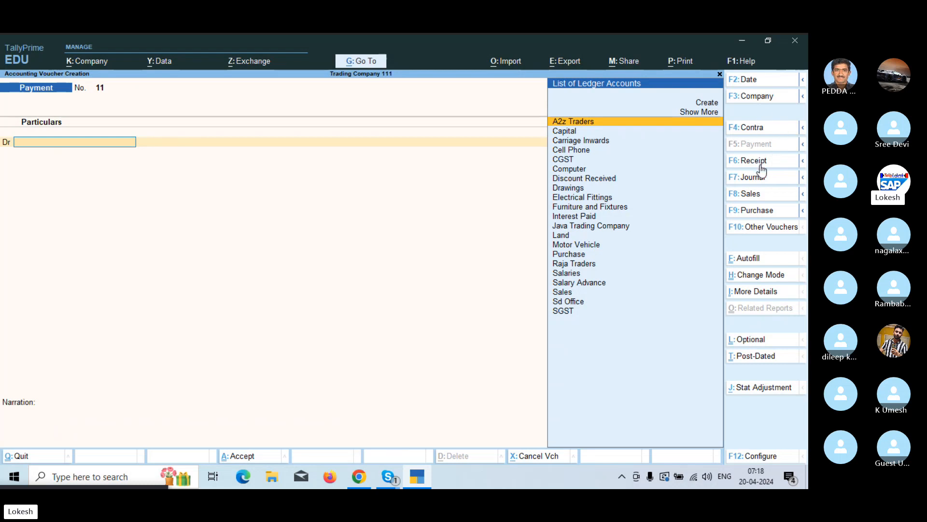
# - Start a sales voucher for Java Trading Company with the default dispatch and party details and the Sales ledger
pyautogui.click(770, 199)
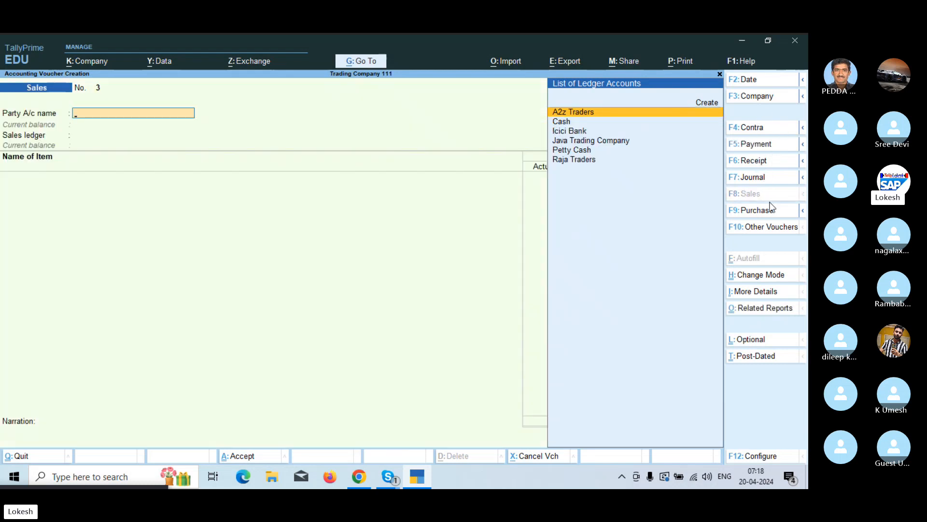
pyautogui.press('Down')
pyautogui.press('Down')
pyautogui.press('Down')
pyautogui.press('Return')
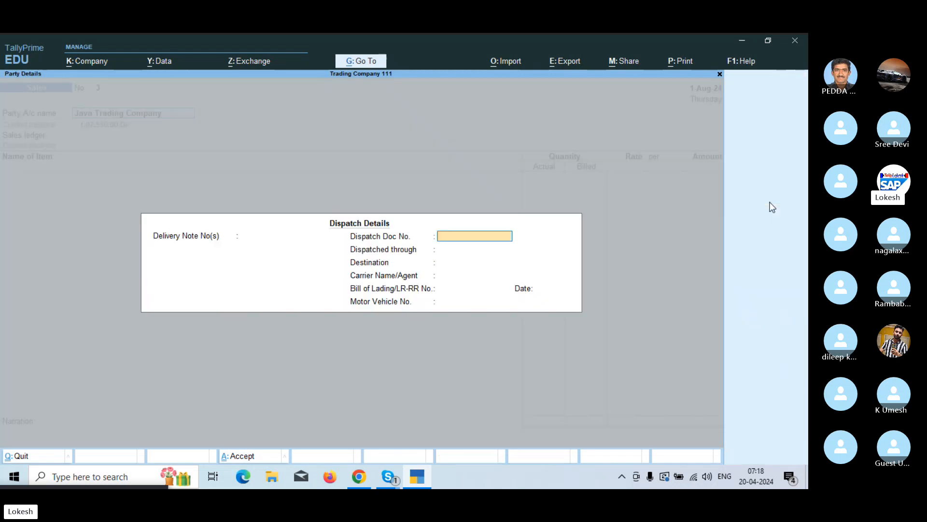
pyautogui.press('Return')
pyautogui.press('Return')
pyautogui.press('Return')
pyautogui.press('Return')
pyautogui.press('Return')
pyautogui.press('Return')
pyautogui.press('Return')
pyautogui.press('Return')
pyautogui.press('Return')
pyautogui.press('Return')
pyautogui.press('Return')
pyautogui.press('Return')
pyautogui.press('Return')
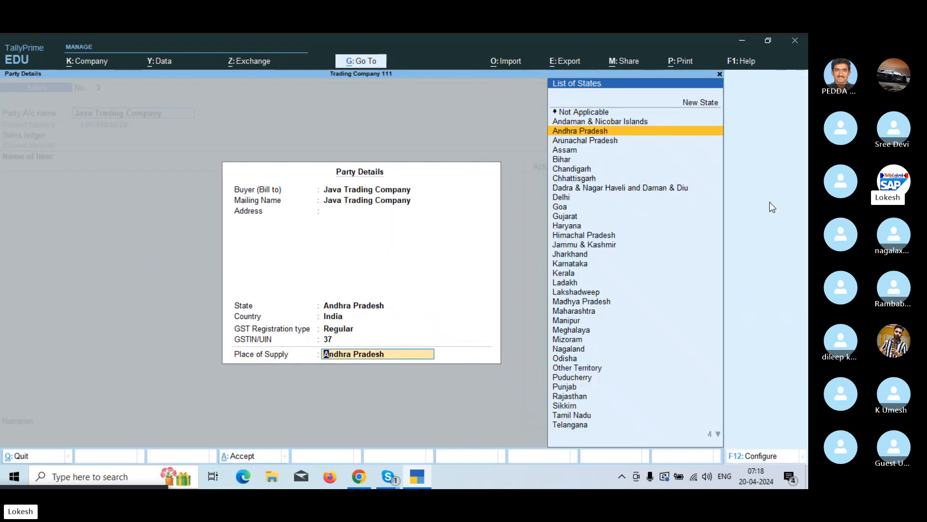
pyautogui.press('Return')
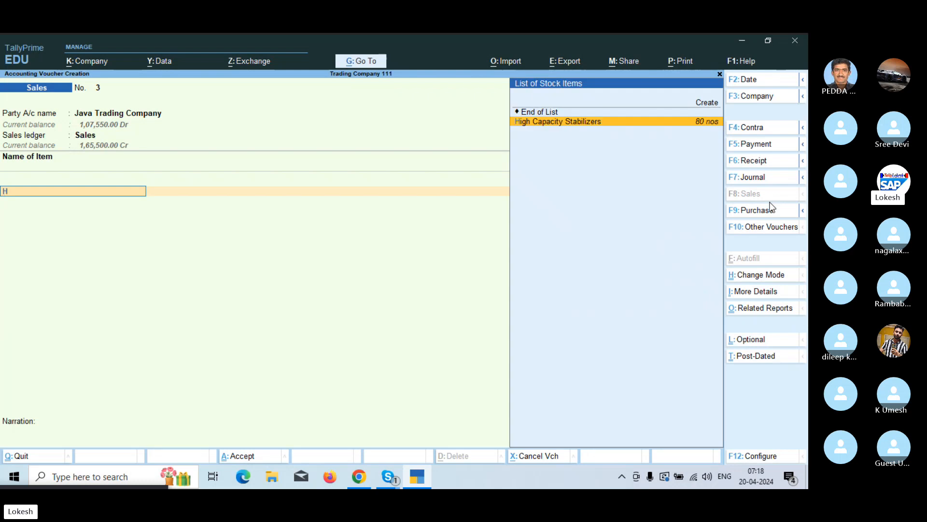
# - Add High Capacity Stabilizers with an actual quantity of 22 nos, a billed quantity of 20 nos and a rate of 750
pyautogui.press('Return')
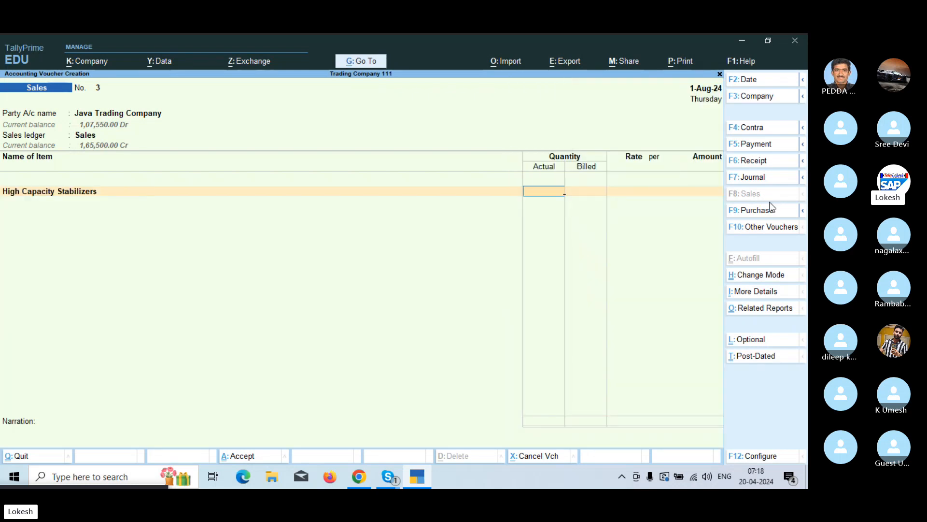
pyautogui.write('22')
pyautogui.press('Return')
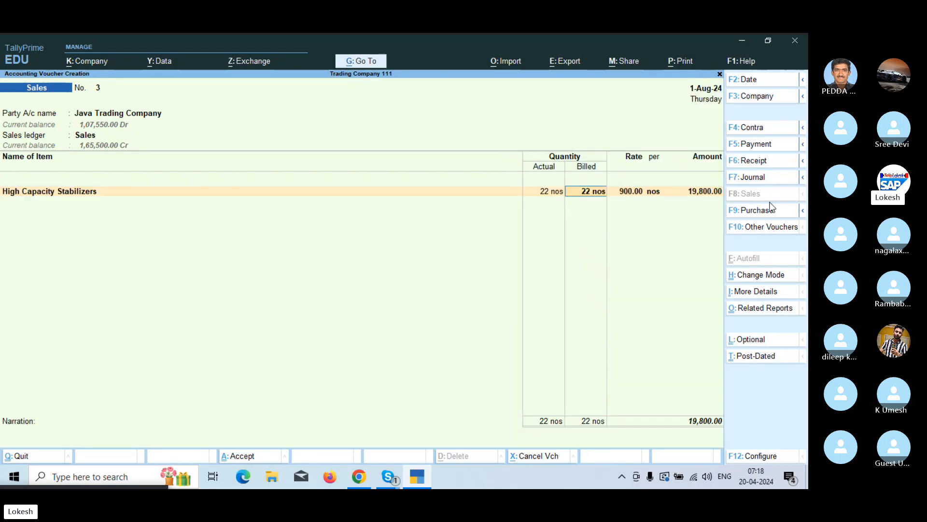
pyautogui.write('20')
pyautogui.press('Return')
pyautogui.write('750')
pyautogui.press('Return')
pyautogui.press('Return')
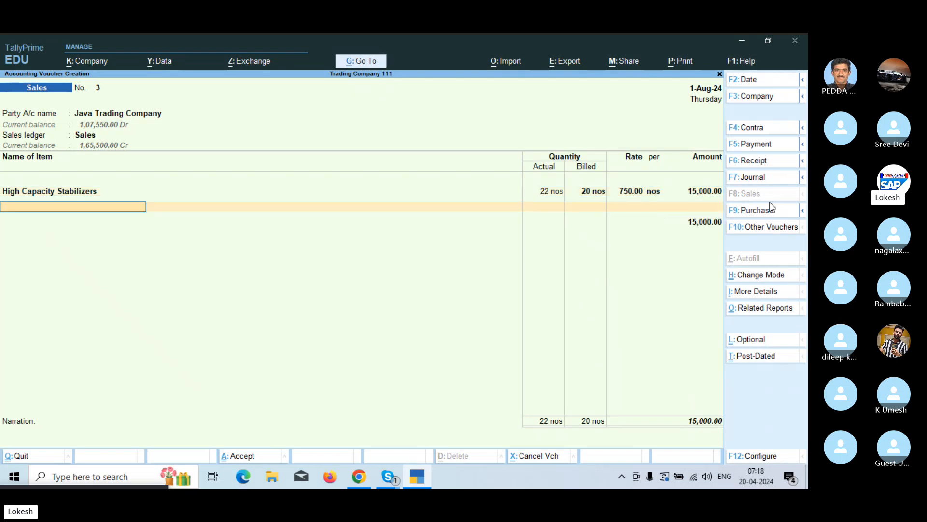
# - Add Low Capacity Stabilizers with an actual quantity of 6 nos, a billed quantity of 5 nos and a rate of 450, and end the item list
pyautogui.press('Down')
pyautogui.press('Return')
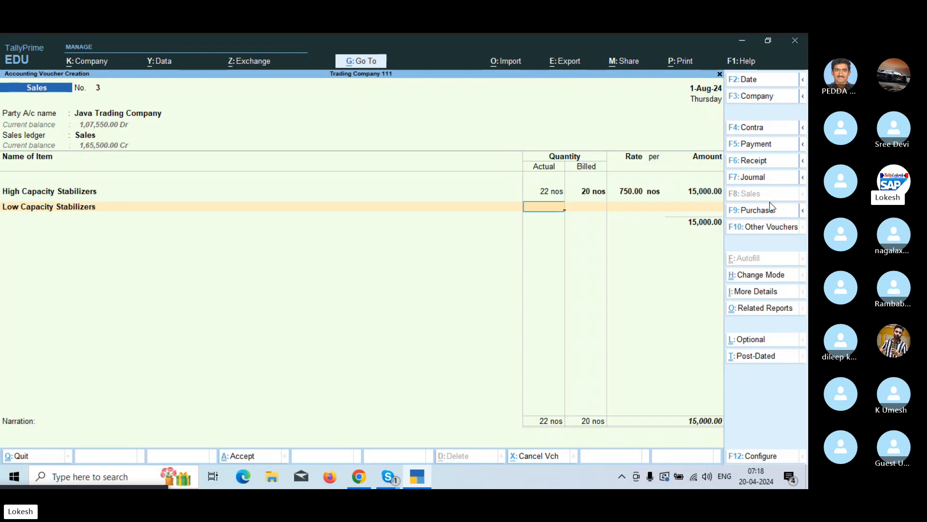
pyautogui.write('6')
pyautogui.press('Return')
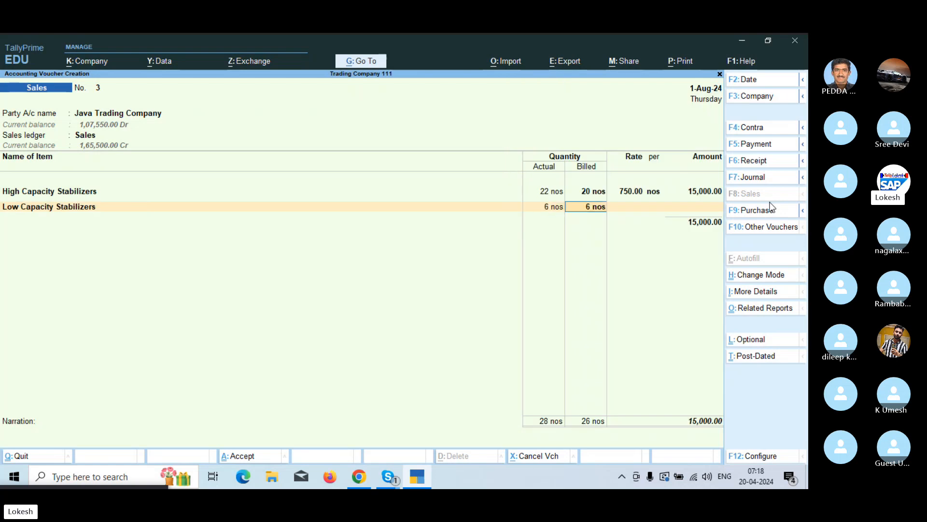
pyautogui.write('5')
pyautogui.press('Return')
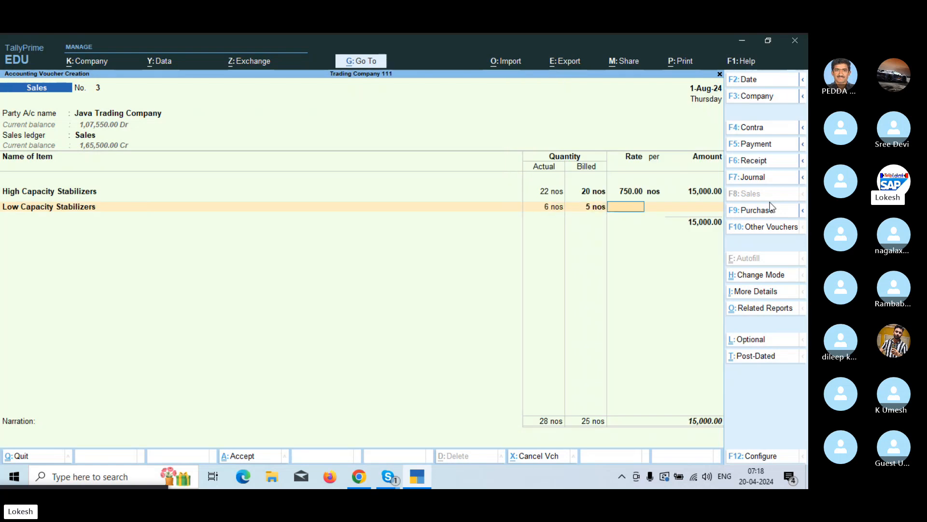
pyautogui.write('450')
pyautogui.press('Return')
pyautogui.press('Return')
pyautogui.press('Return')
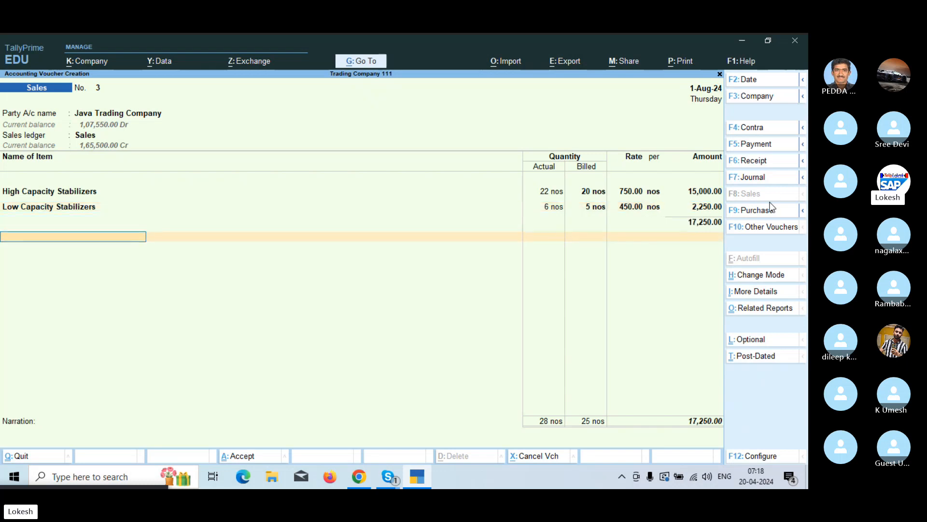
# - Add the CGST and SGST ledgers with their automatic amounts and save the sales voucher without a narration
pyautogui.write('Cg')
pyautogui.press('Return')
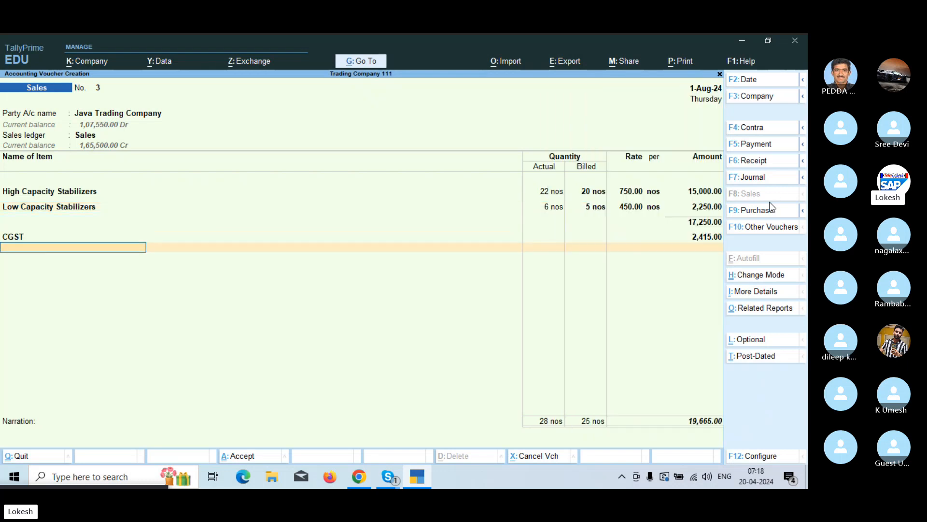
pyautogui.write('Sg')
pyautogui.press('Return')
pyautogui.press('Return')
pyautogui.press('Return')
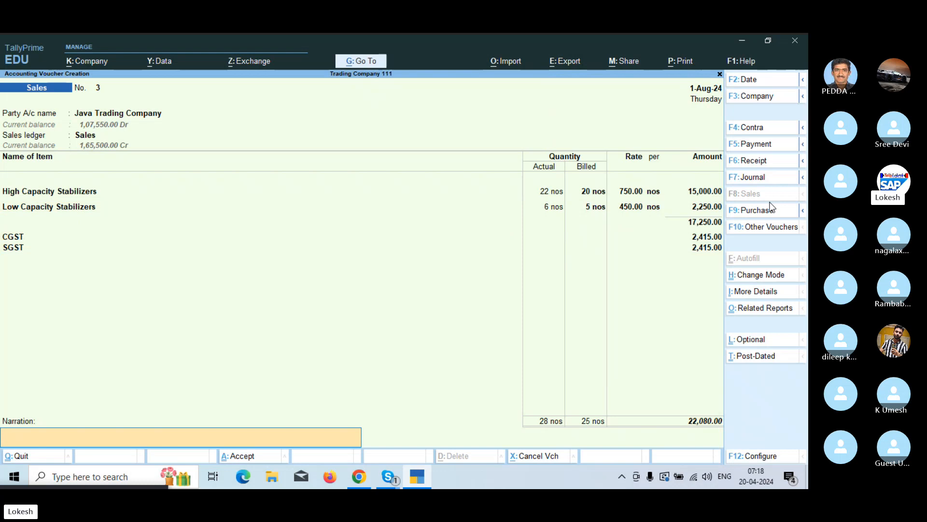
pyautogui.press('Return')
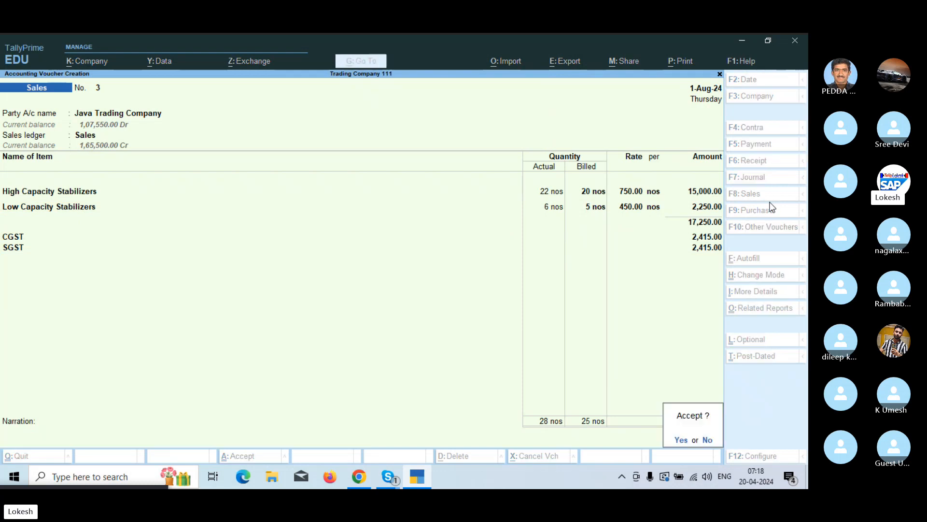
pyautogui.press('Return')
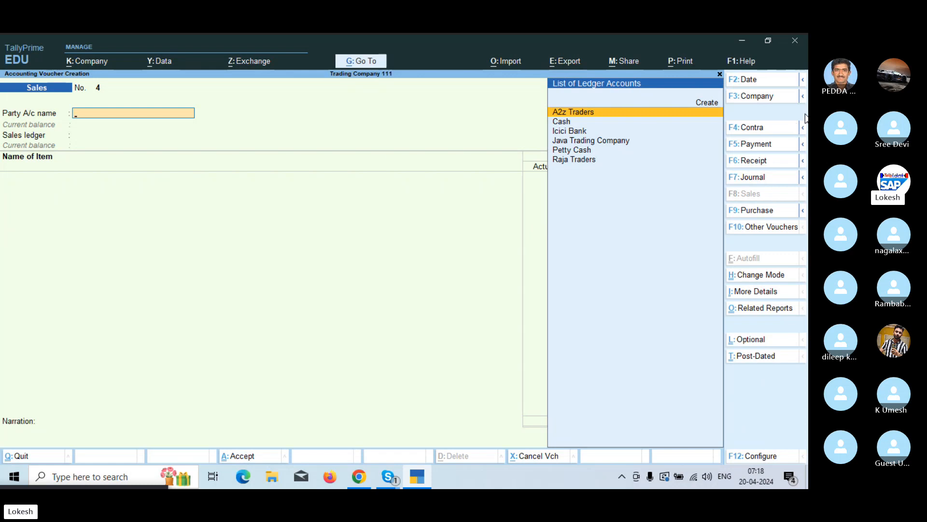
# - In the company features, disable separate Actual and Billed Quantity columns and enable the Discount column in invoices
pyautogui.click(101, 65)
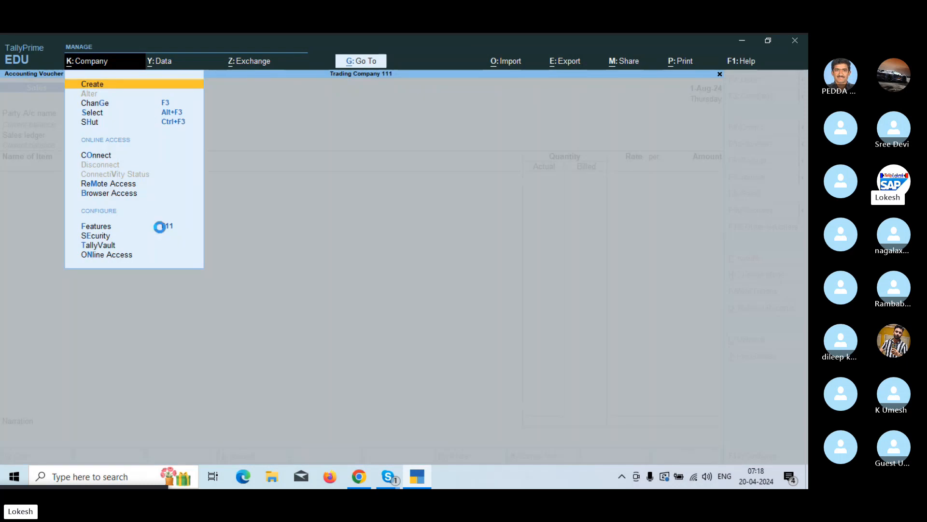
pyautogui.click(159, 226)
pyautogui.click(333, 345)
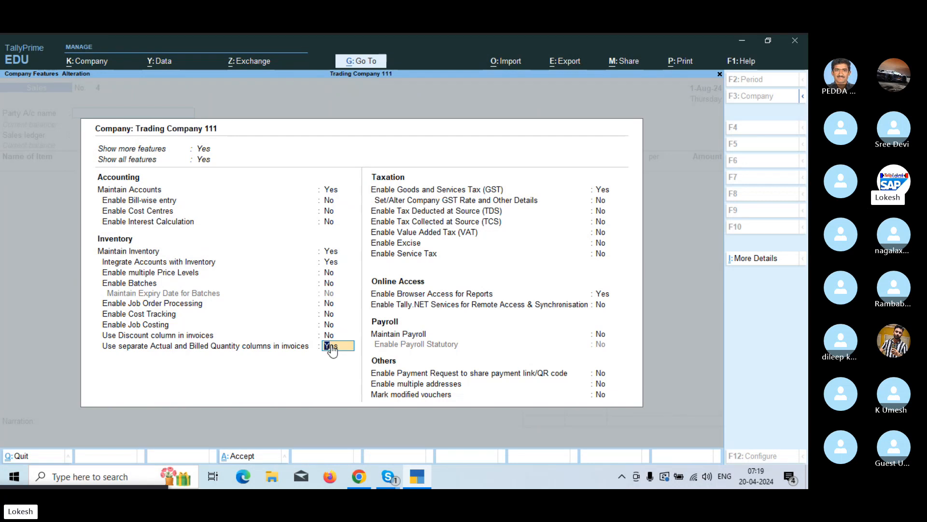
pyautogui.press('n')
pyautogui.press('Up')
pyautogui.press('y')
pyautogui.press('Return')
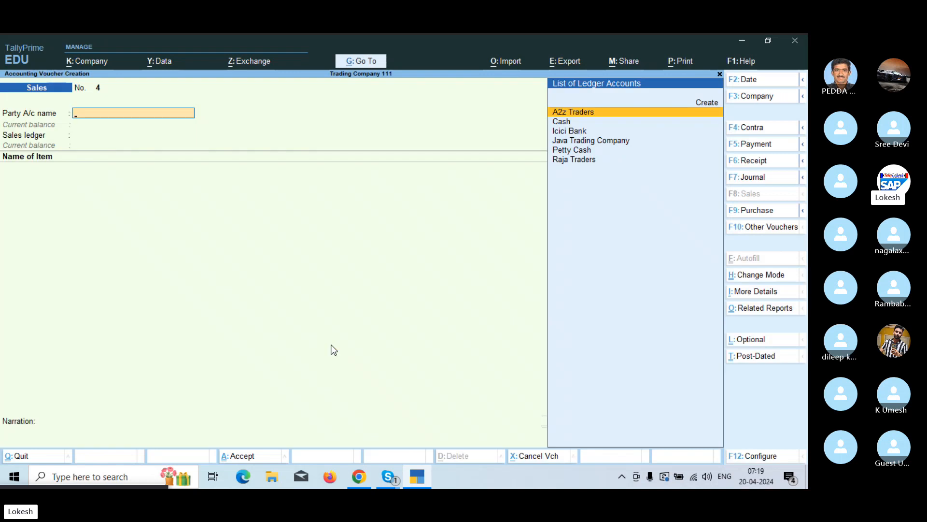
# - Create a party ledger named Seacrest Trading Corporation under Sundry Debtors from the new sales voucher
pyautogui.hotkey('alt', 'c')
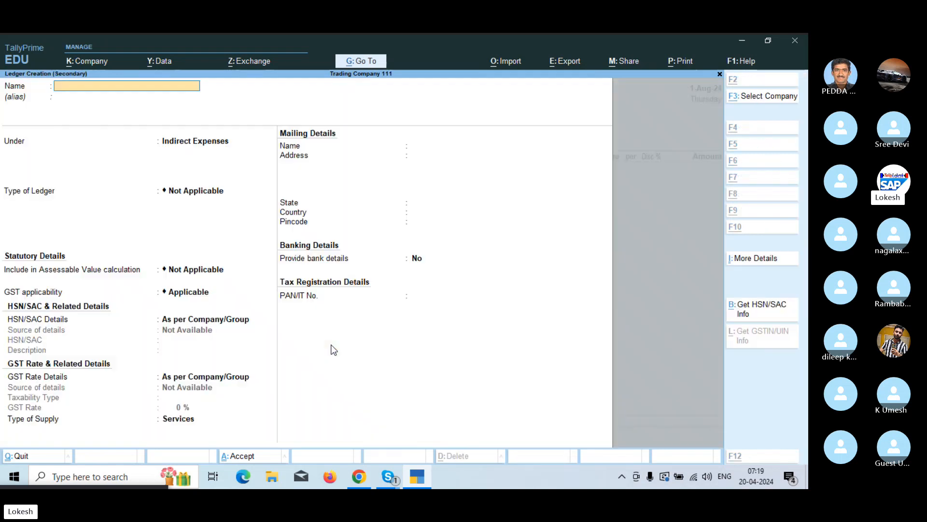
pyautogui.write('Se')
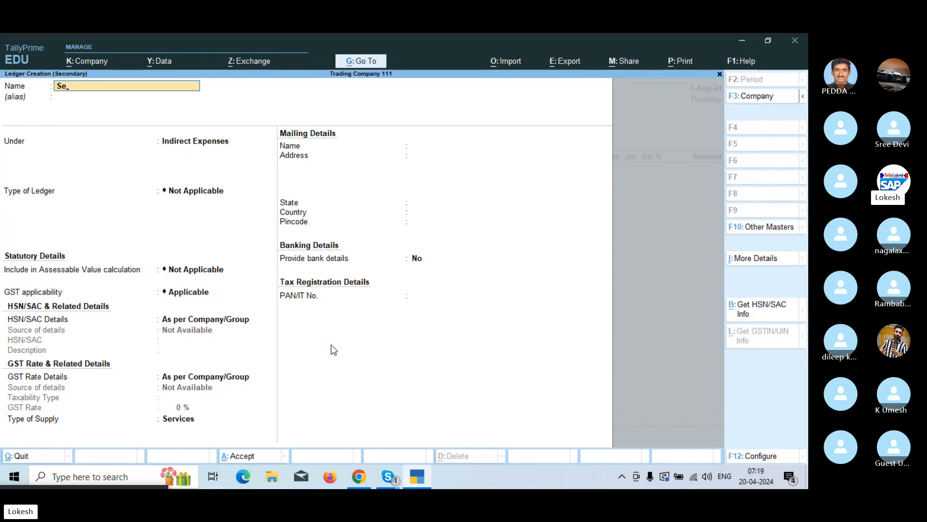
pyautogui.write('acrest trading Corporation')
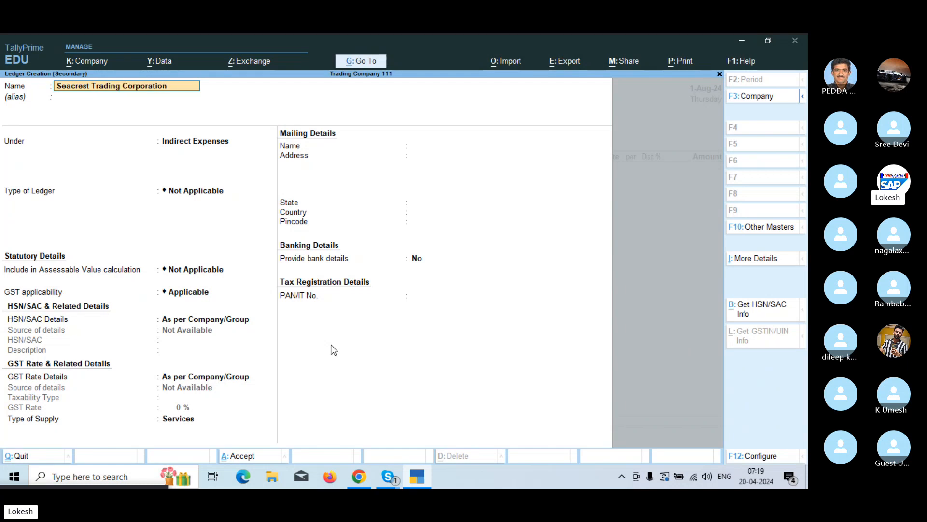
pyautogui.press('Return')
pyautogui.press('Return')
pyautogui.write('Sun')
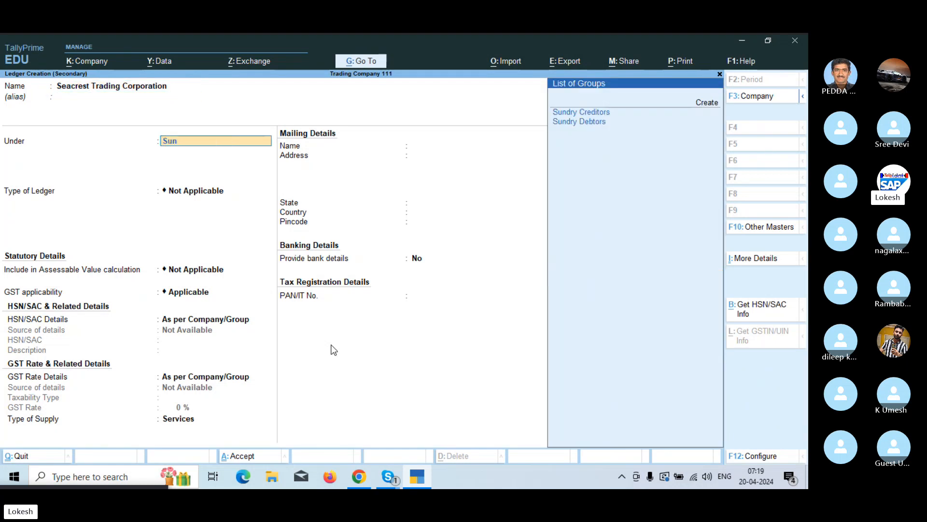
pyautogui.press('Down')
pyautogui.press('Return')
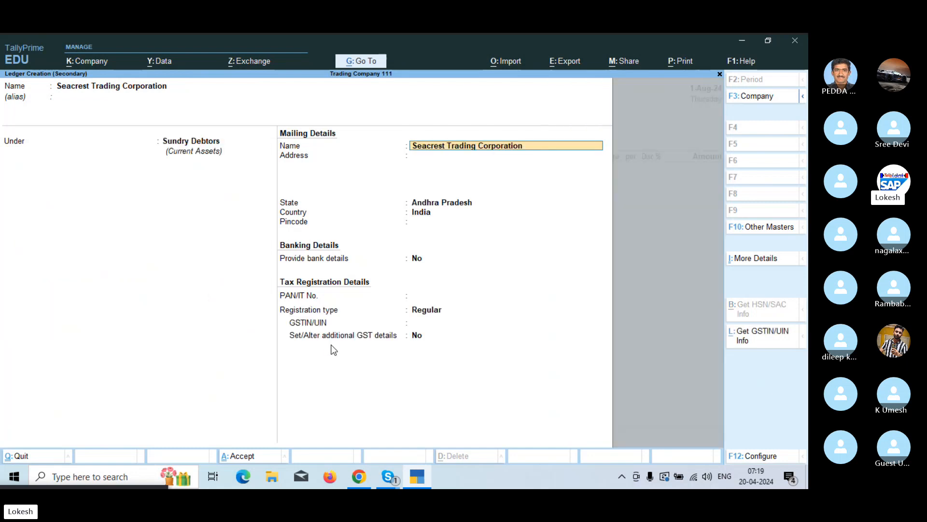
# - Keep the default mailing and banking details for Seacrest Trading Corporation, enter 37 as its GSTIN/UIN and save the ledger
pyautogui.press('Return')
pyautogui.press('Return')
pyautogui.press('Return')
pyautogui.press('Return')
pyautogui.press('Return')
pyautogui.press('Return')
pyautogui.press('Return')
pyautogui.press('Return')
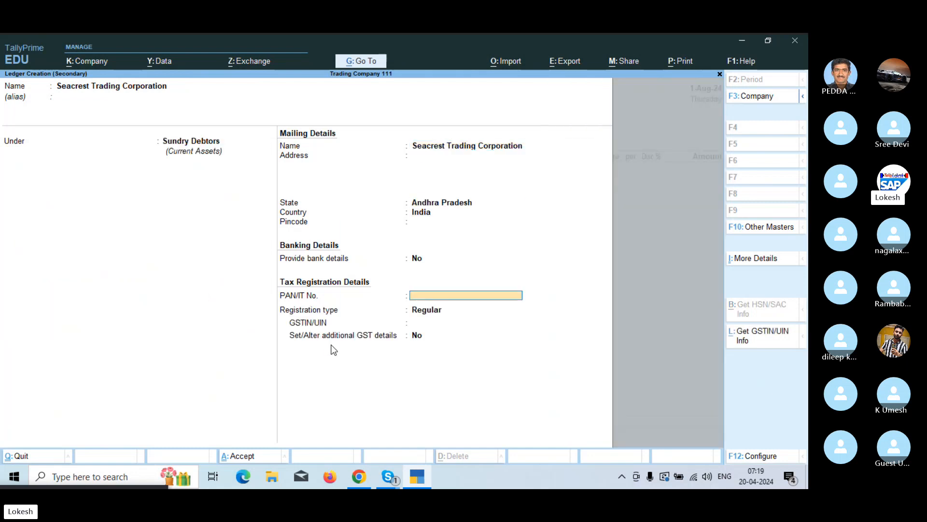
pyautogui.write('37')
pyautogui.press('Return')
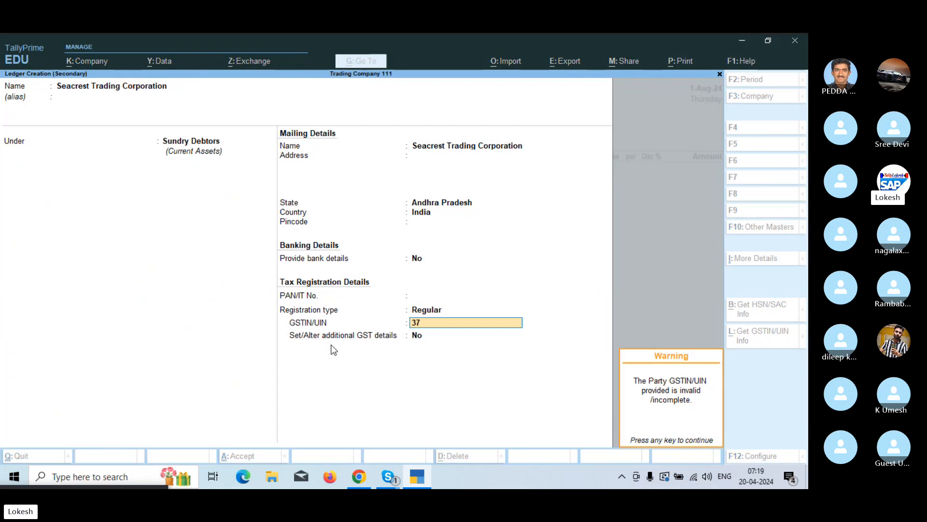
pyautogui.press('Return')
pyautogui.hotkey('ctrl', 'a')
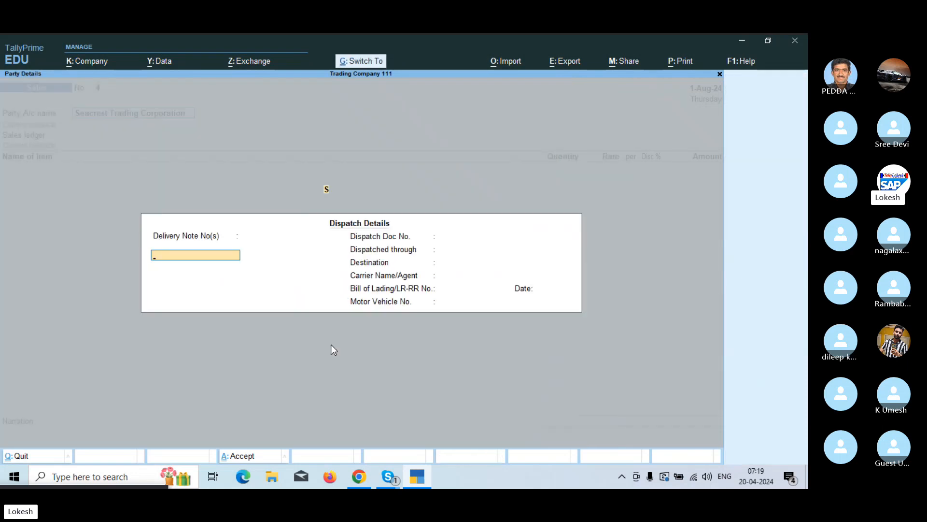
# - Accept the dispatch and party details unchanged and choose Sales as the sales ledger
pyautogui.hotkey('ctrl', 'a')
pyautogui.hotkey('ctrl', 'a')
pyautogui.press('Return')
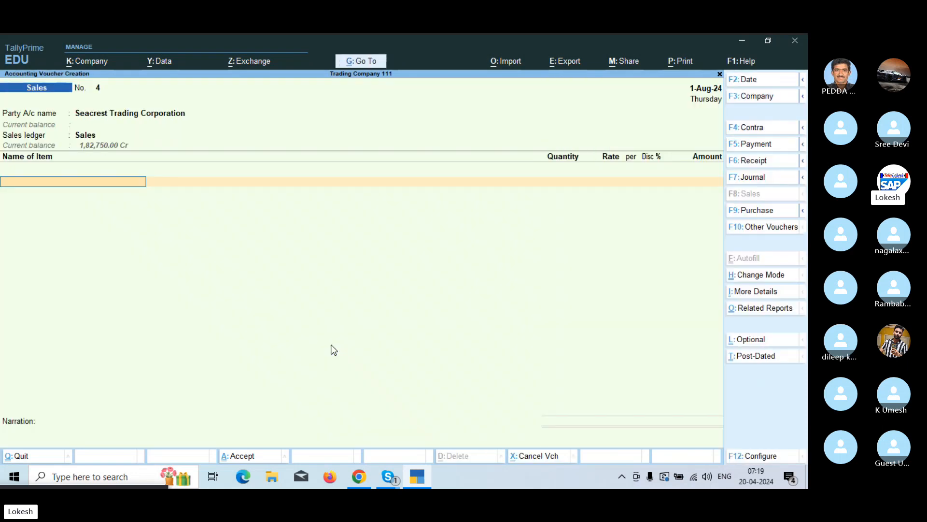
# - Add High Capacity Stabilizers with a quantity of 90 nos, a rate of 900 and a 5% discount, and end the item list
pyautogui.press('Return')
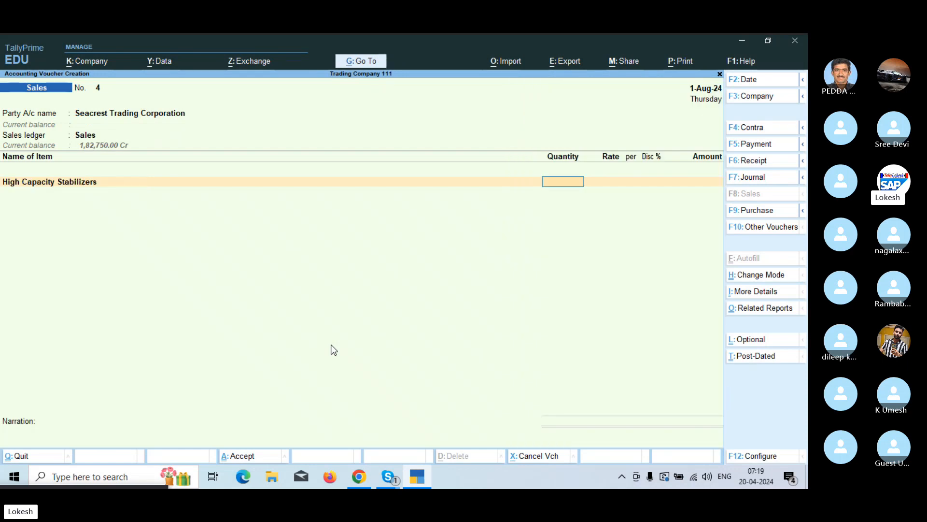
pyautogui.write('90')
pyautogui.press('Return')
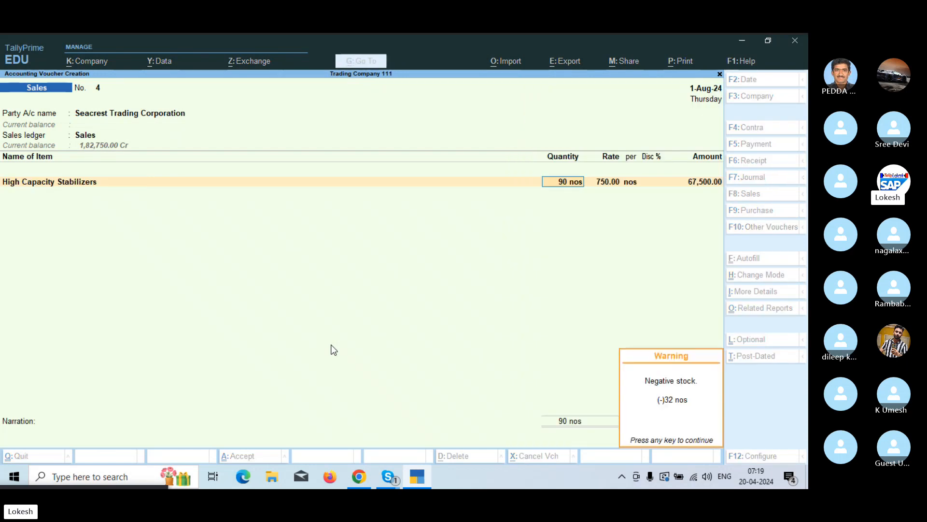
pyautogui.press('Return')
pyautogui.write('900')
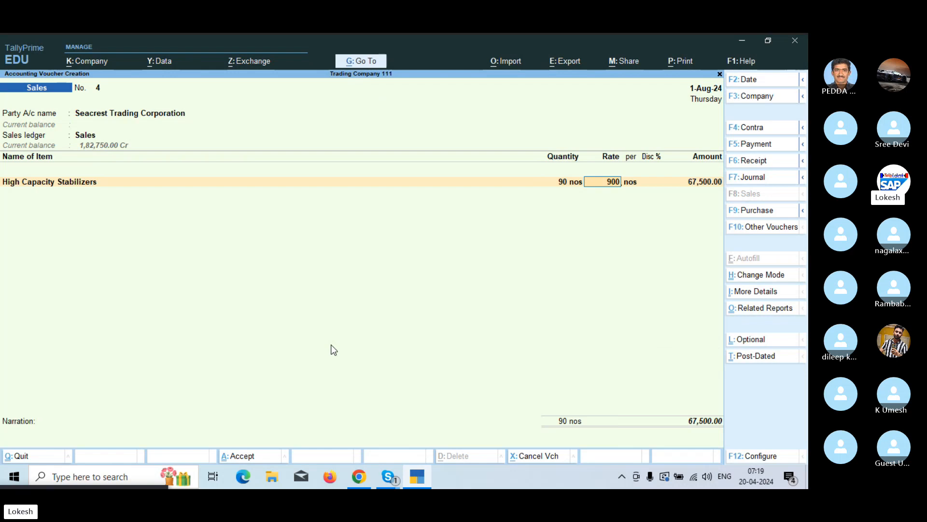
pyautogui.press('Return')
pyautogui.press('Return')
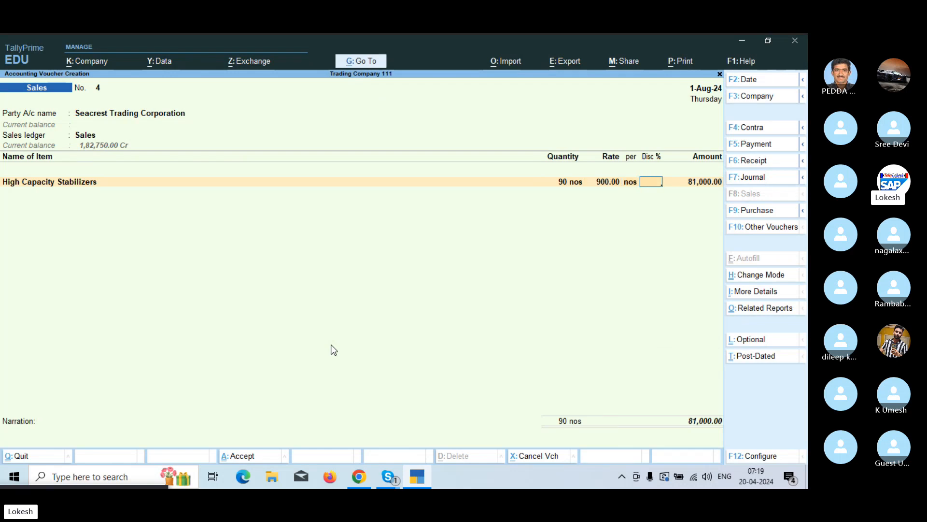
pyautogui.write('5')
pyautogui.press('Return')
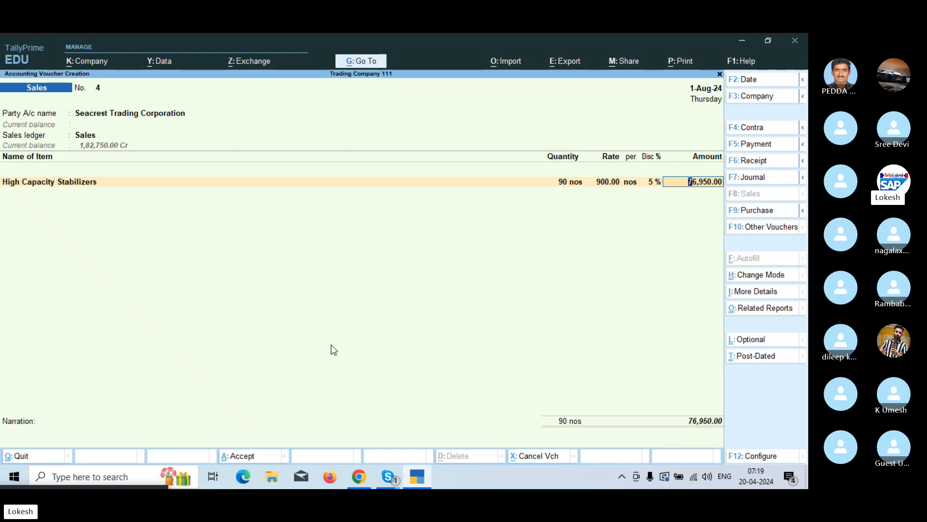
pyautogui.press('Return')
pyautogui.press('Return')
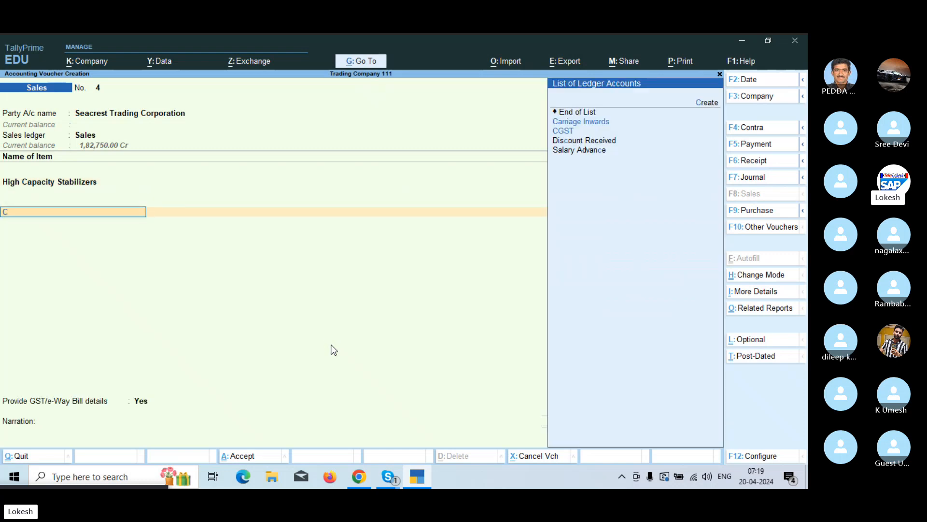
# - Add the CGST and SGST ledgers with their automatic amounts and end the ledger list
pyautogui.write('cg')
pyautogui.press('Return')
pyautogui.write('sg')
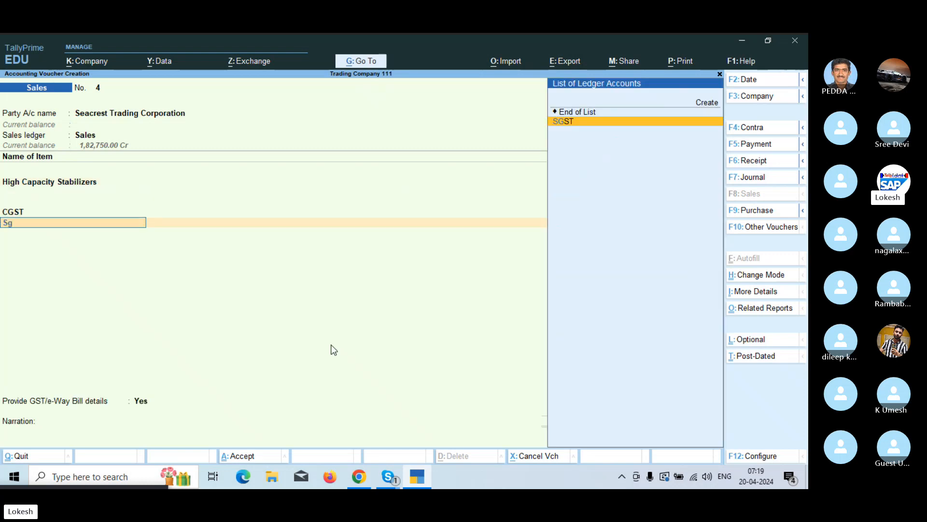
pyautogui.press('Return')
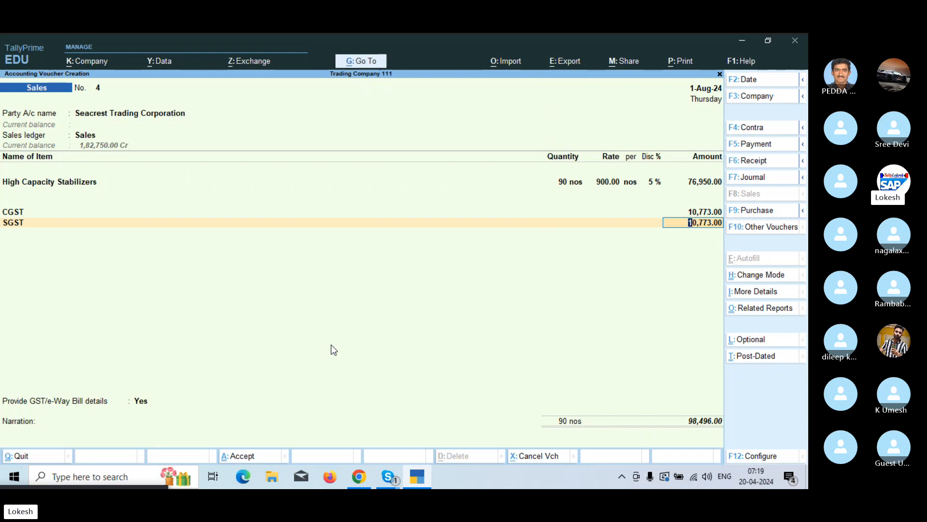
pyautogui.press('Return')
pyautogui.press('Return')
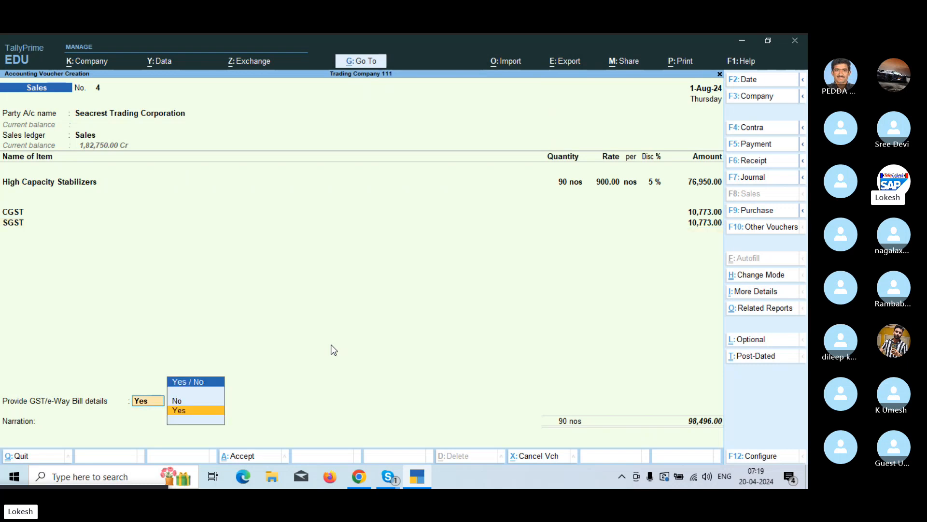
# - Set Provide GST/e-Way Bill details to No and save the sales voucher without a narration, declining to send details for e-Way Bill generation
pyautogui.press('Down')
pyautogui.press('Return')
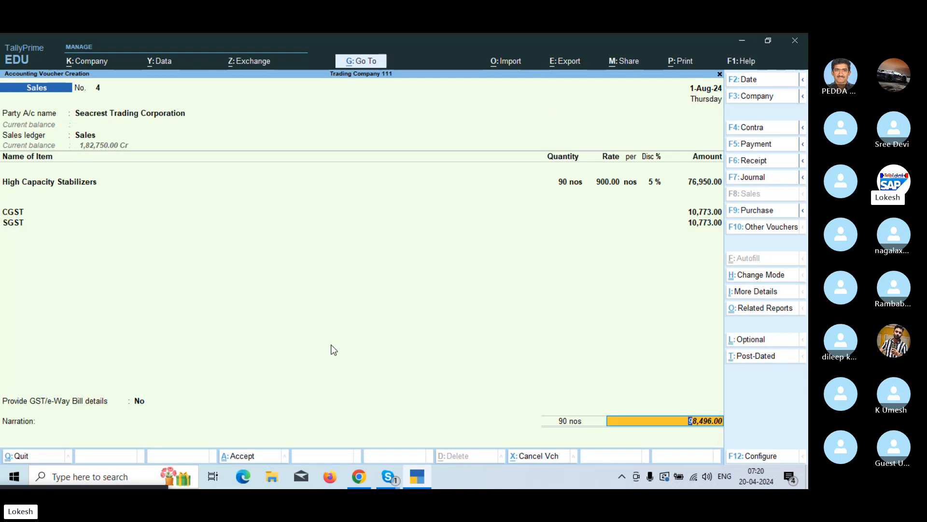
pyautogui.press('Return')
pyautogui.press('Return')
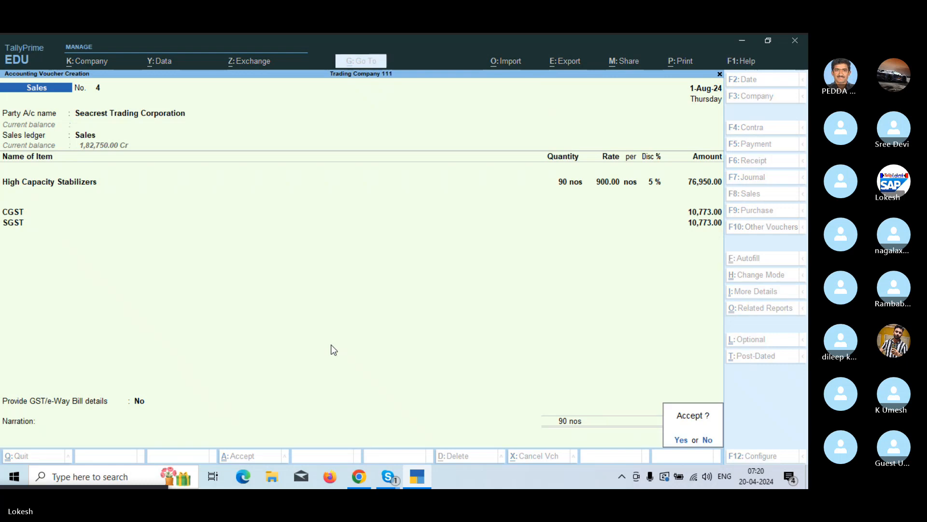
pyautogui.press('Return')
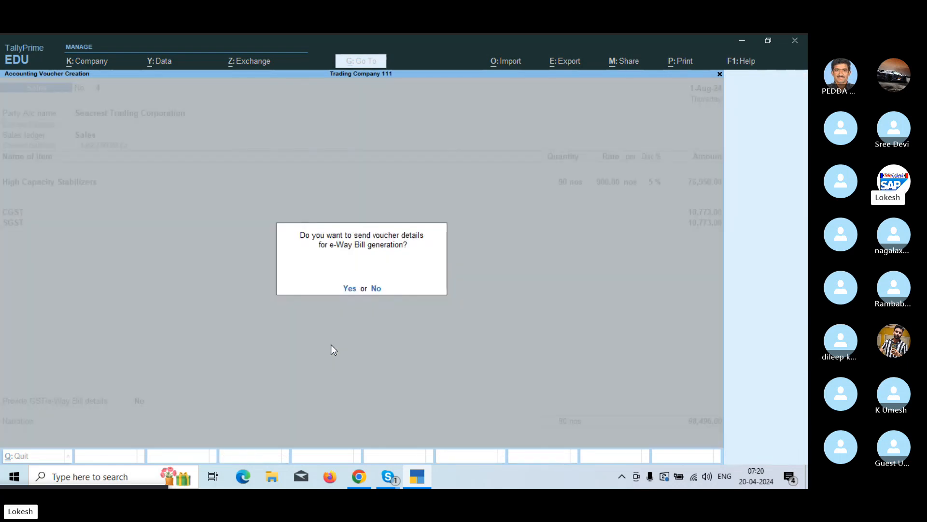
pyautogui.press('n')
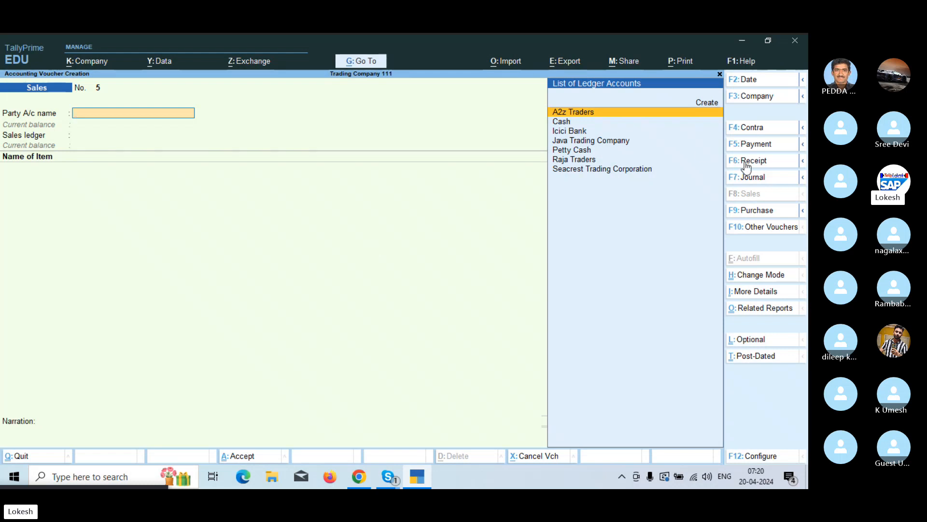
# - Start a receipt voucher and credit Java Trading Company with 103313
pyautogui.click(763, 161)
pyautogui.press('Return')
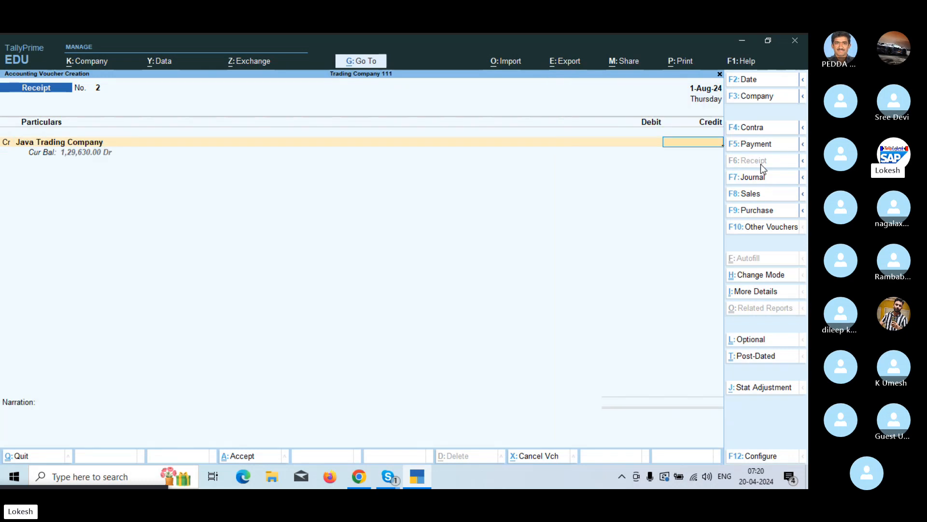
pyautogui.write('103')
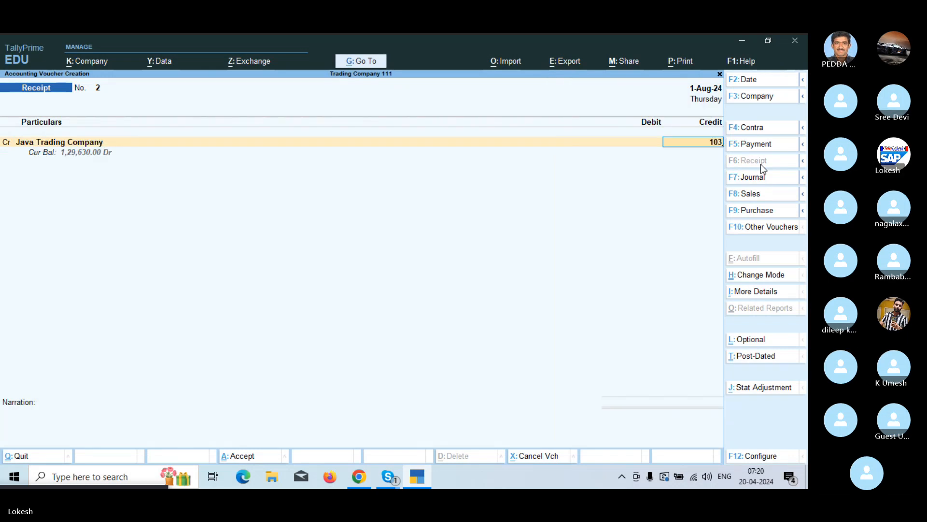
pyautogui.write('313')
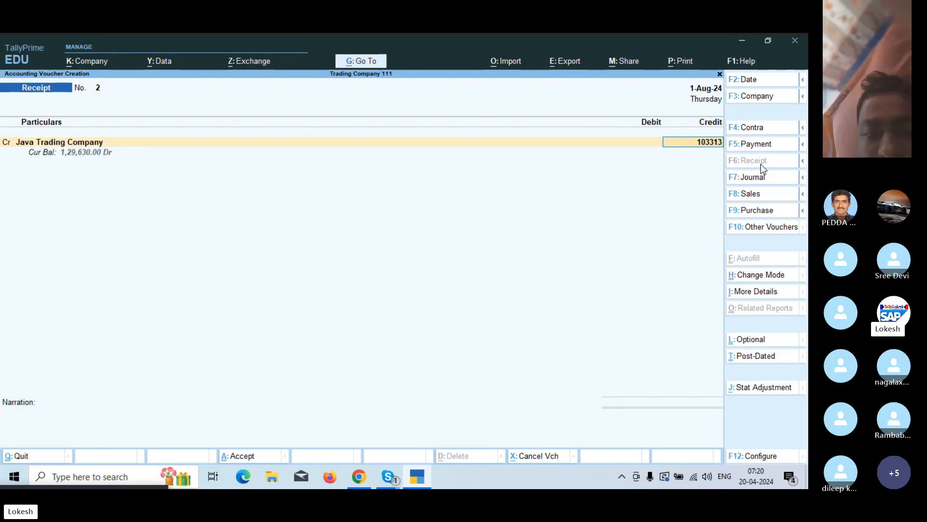
pyautogui.press('Return')
# - On a second credit line, create an Interest Received ledger under Indirect Incomes and credit it with 1359
pyautogui.press('c')
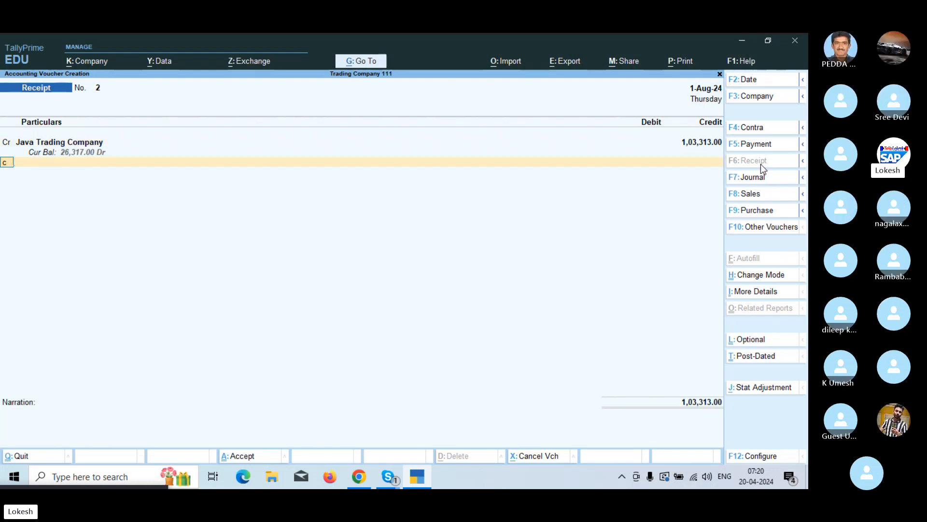
pyautogui.press('Return')
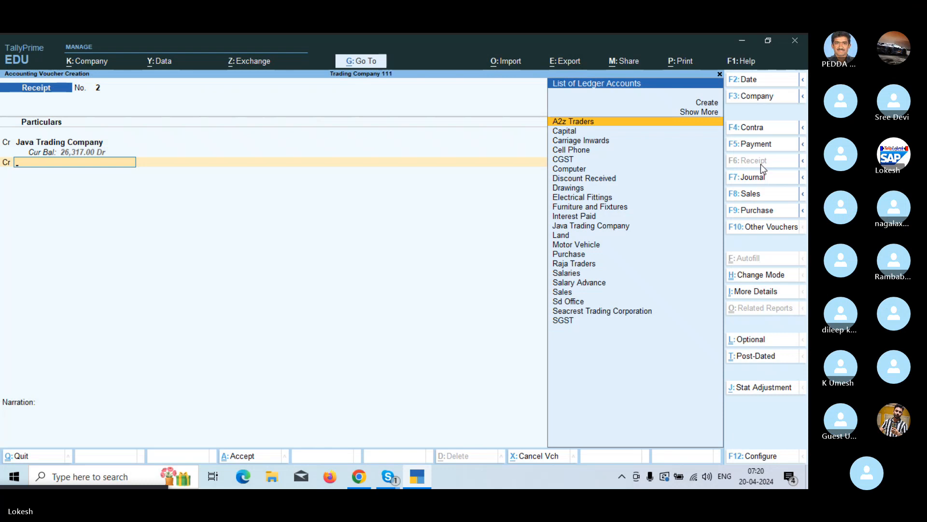
pyautogui.press('ctrl')
pyautogui.hotkey('alt', 'c')
pyautogui.write('Int')
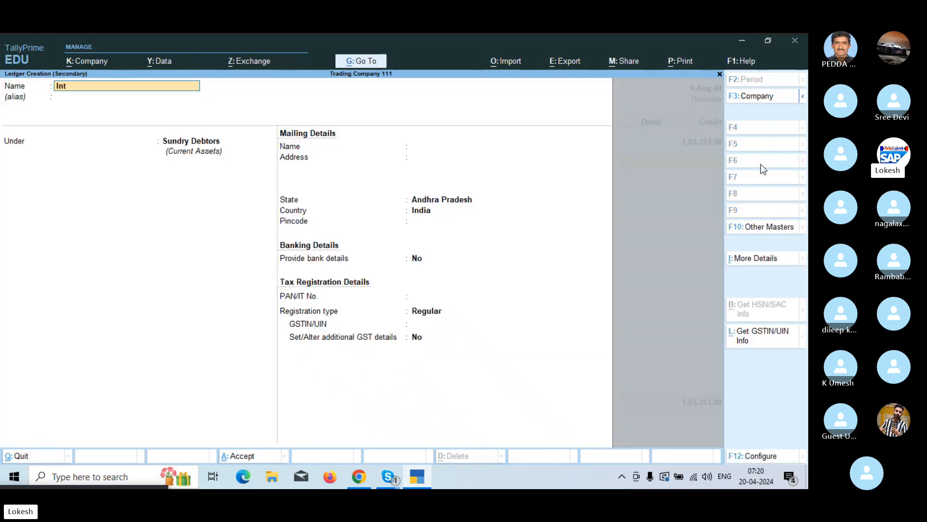
pyautogui.write('erest Received')
pyautogui.press('Return')
pyautogui.write('Ind')
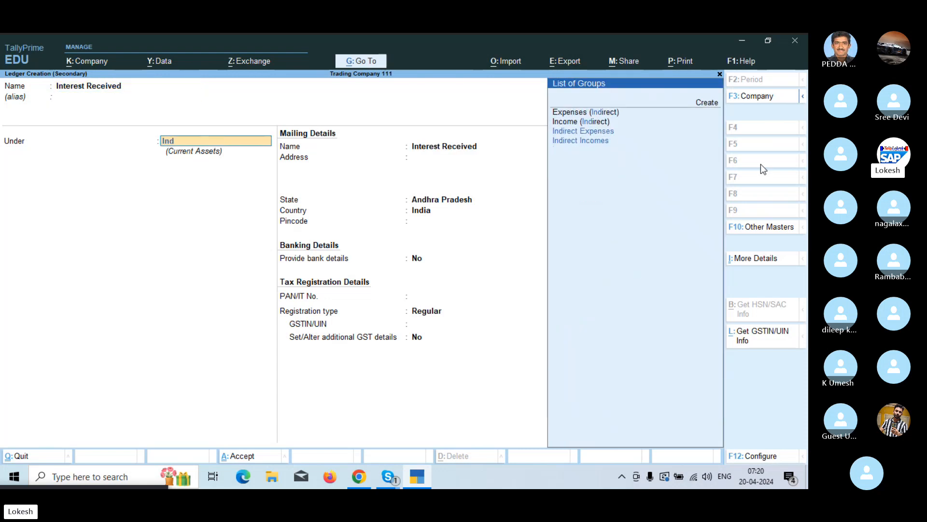
pyautogui.press('Down')
pyautogui.press('Return')
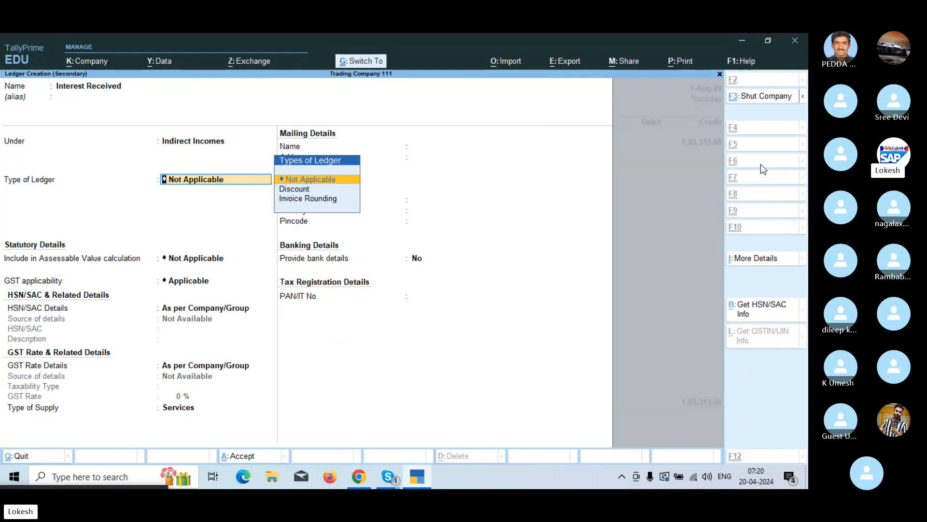
pyautogui.hotkey('ctrl', 'a')
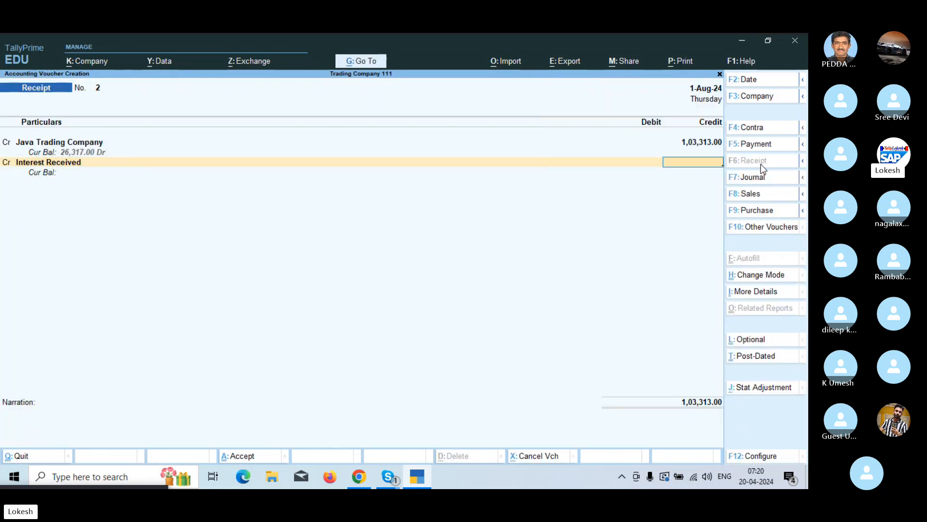
pyautogui.write('1359')
pyautogui.press('Return')
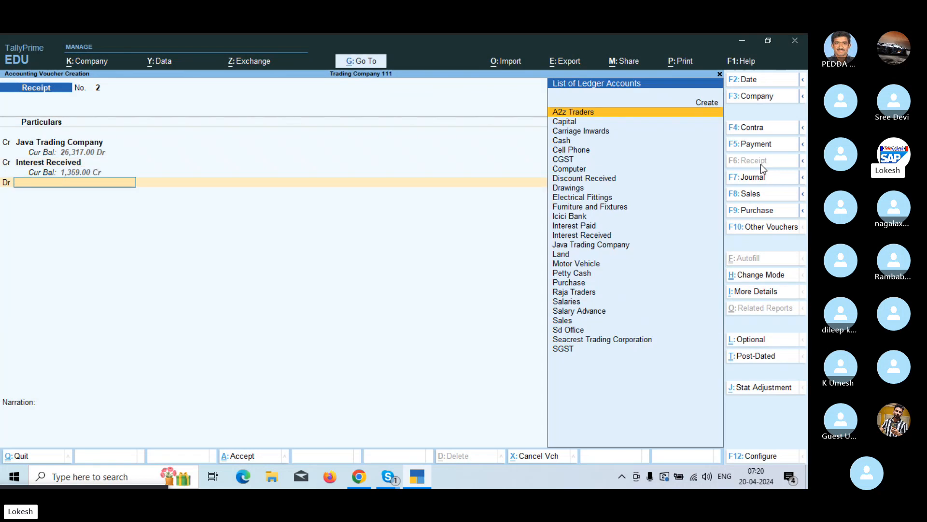
# - Debit Icici Bank with 1,04,672, keep the default Cheque/DD bank allocation and save the receipt without a narration
pyautogui.write('I')
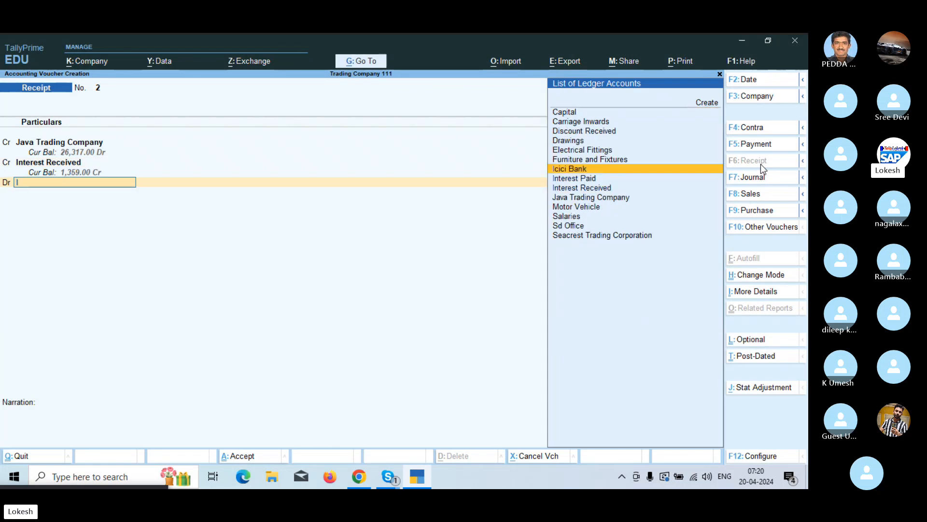
pyautogui.press('Return')
pyautogui.press('Return')
pyautogui.press('Return')
pyautogui.press('Return')
pyautogui.press('Return')
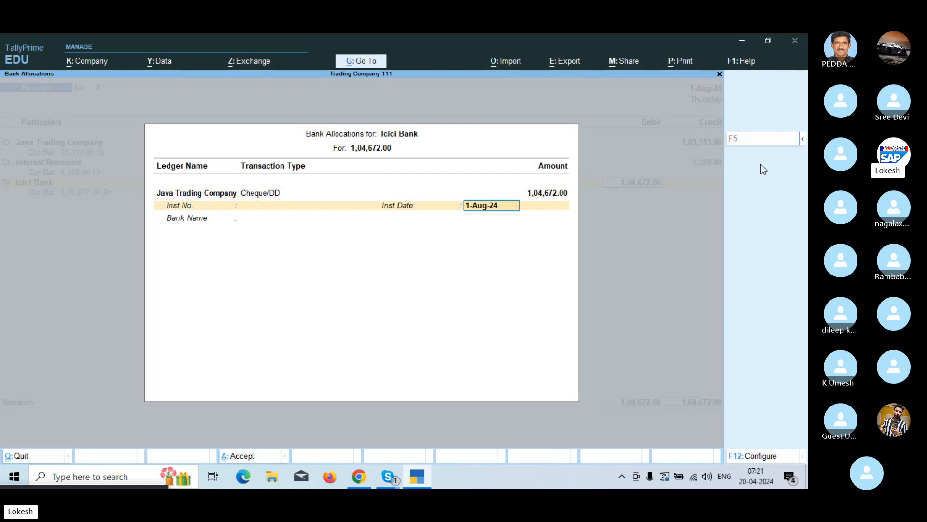
pyautogui.press('Return')
pyautogui.press('Return')
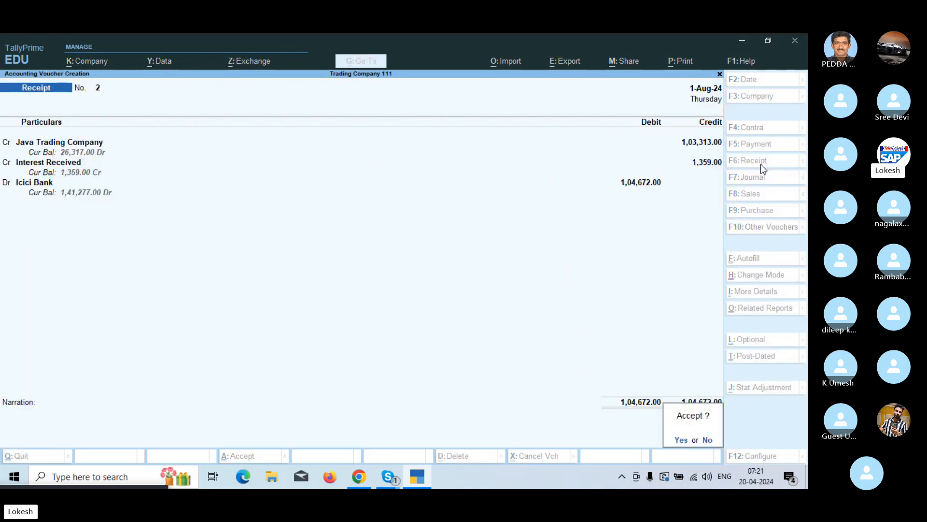
pyautogui.press('Return')
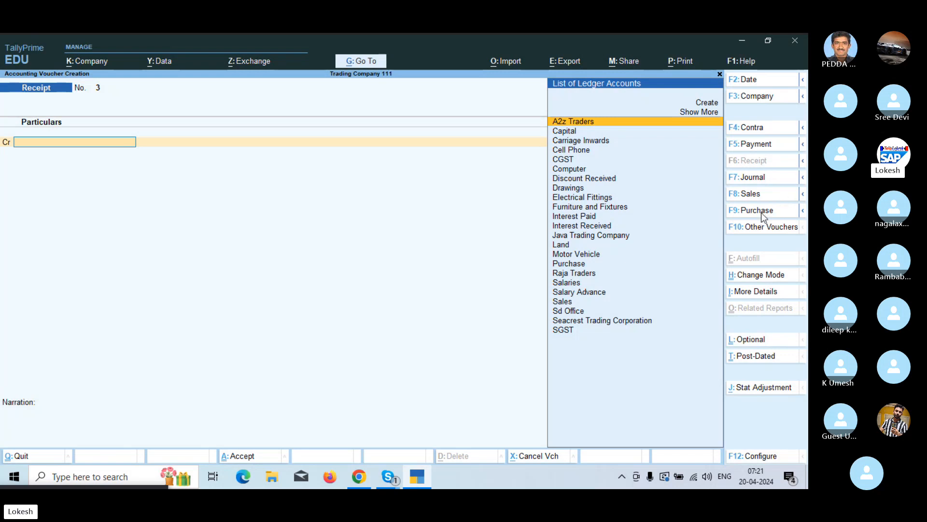
# - Start a Debit Note voucher with A2z Traders as the party account
pyautogui.click(771, 226)
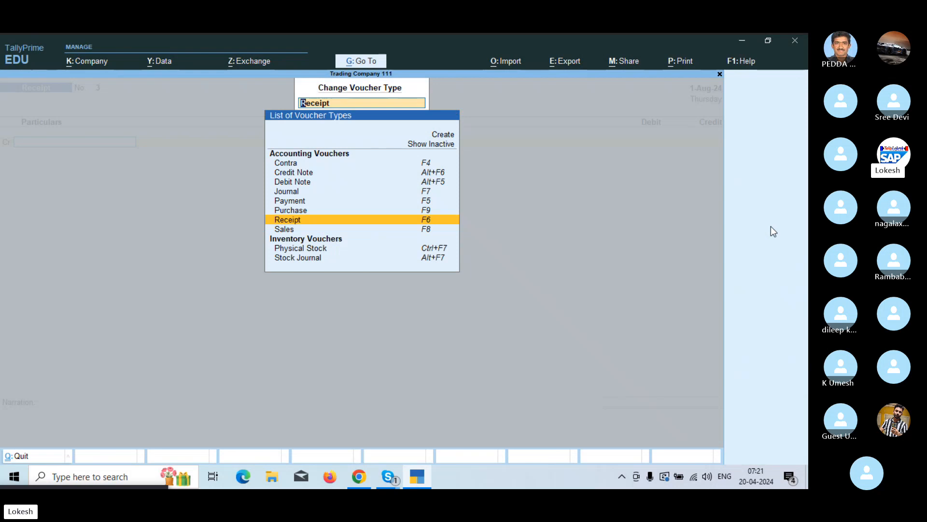
pyautogui.press('Up')
pyautogui.press('Up')
pyautogui.press('Up')
pyautogui.press('Up')
pyautogui.press('Return')
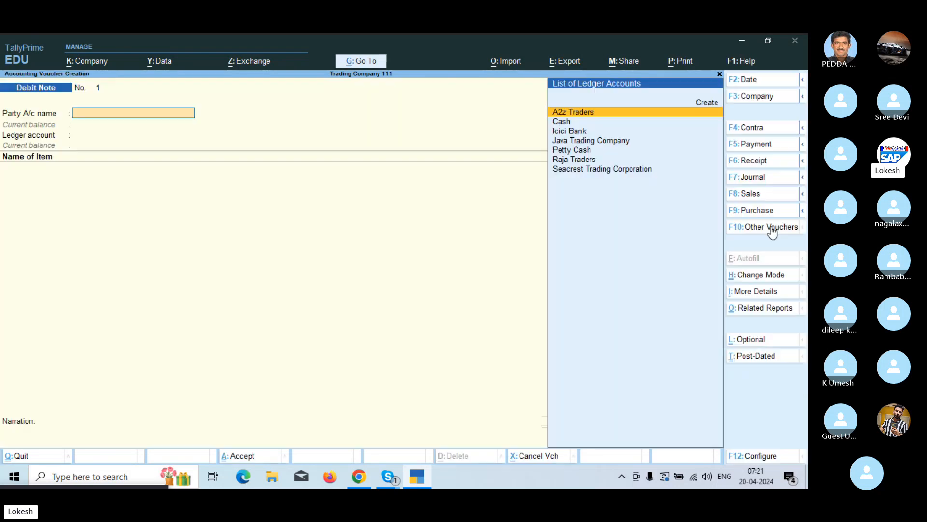
pyautogui.press('Return')
# - Accept A2z Traders as the debit note's party, keep the default dispatch and party details, and use the Purchase ledger
pyautogui.press('Return')
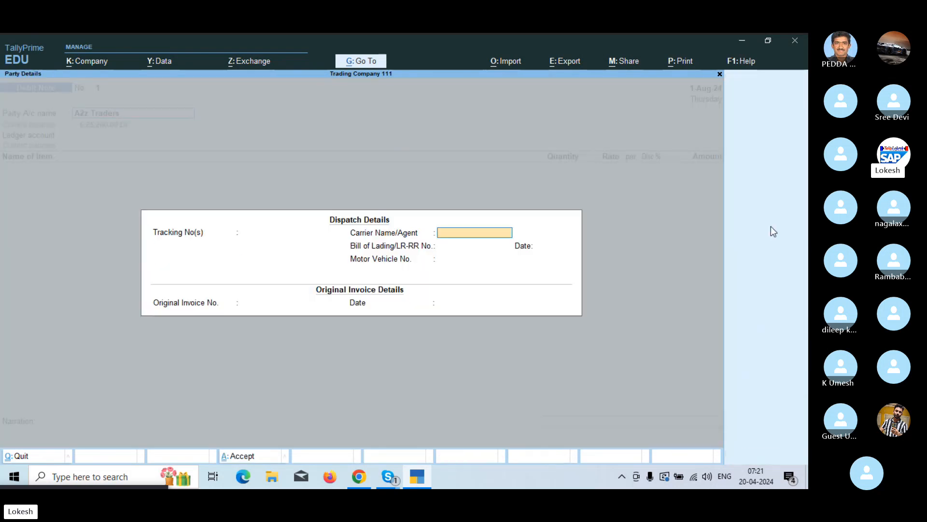
pyautogui.press('Return')
pyautogui.press('Return')
pyautogui.press('Return')
pyautogui.press('Return')
pyautogui.press('Return')
pyautogui.press('Return')
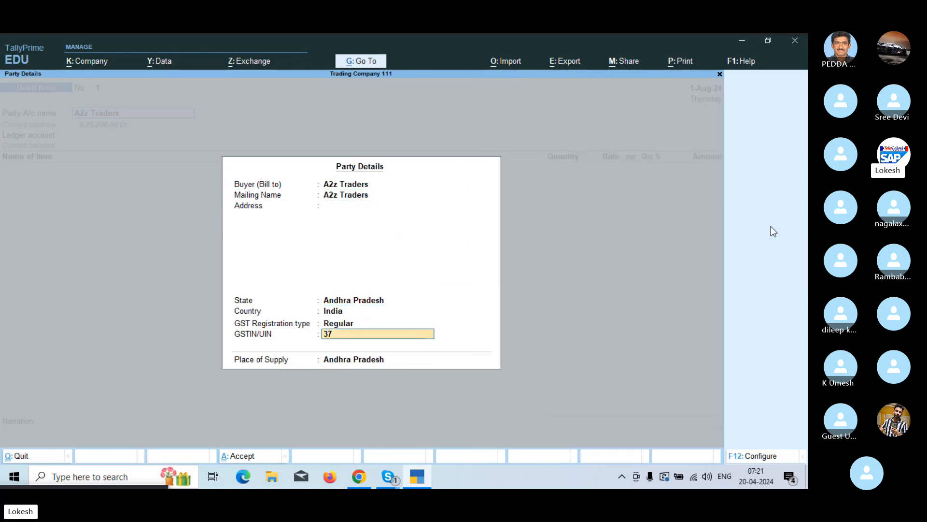
pyautogui.press('Return')
pyautogui.press('Return')
pyautogui.press('Return')
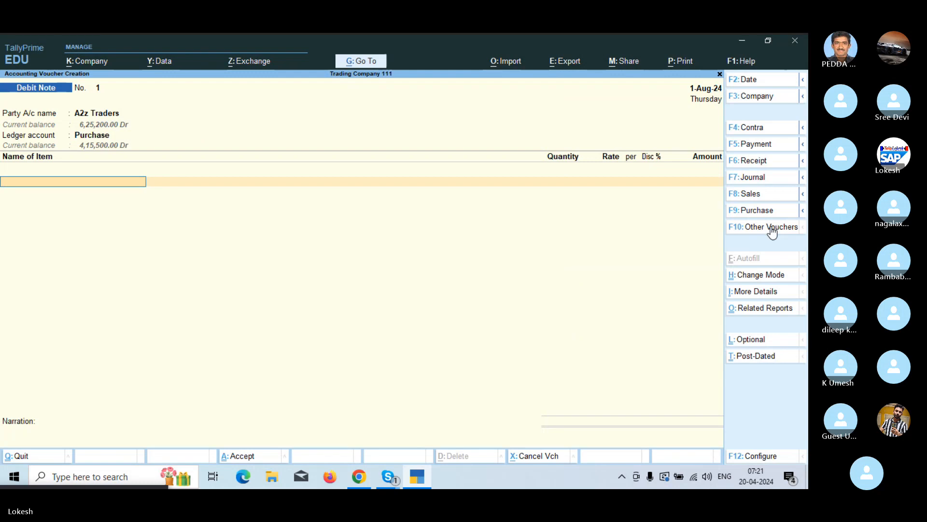
# - Enter 10 nos of Low Capacity Stabilizers at the default rate of 400 and end the item list
pyautogui.write('L')
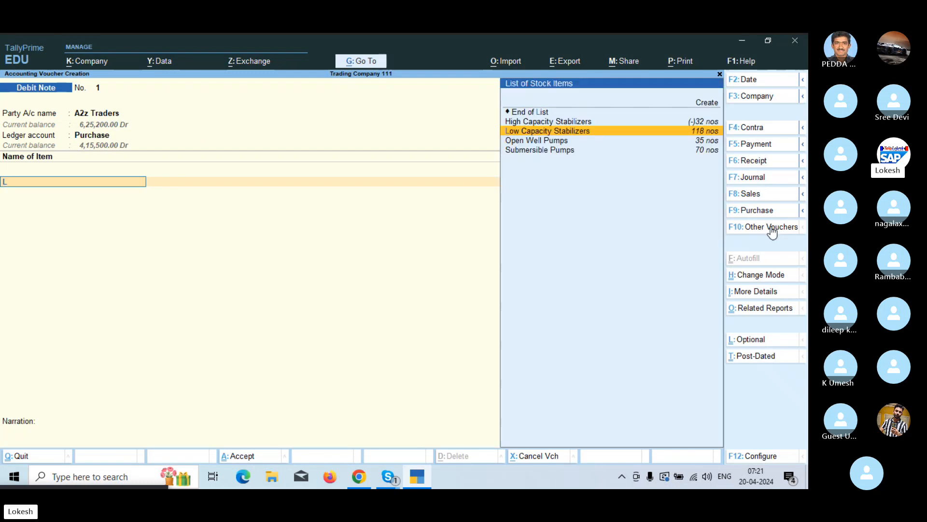
pyautogui.press('Return')
pyautogui.write('10')
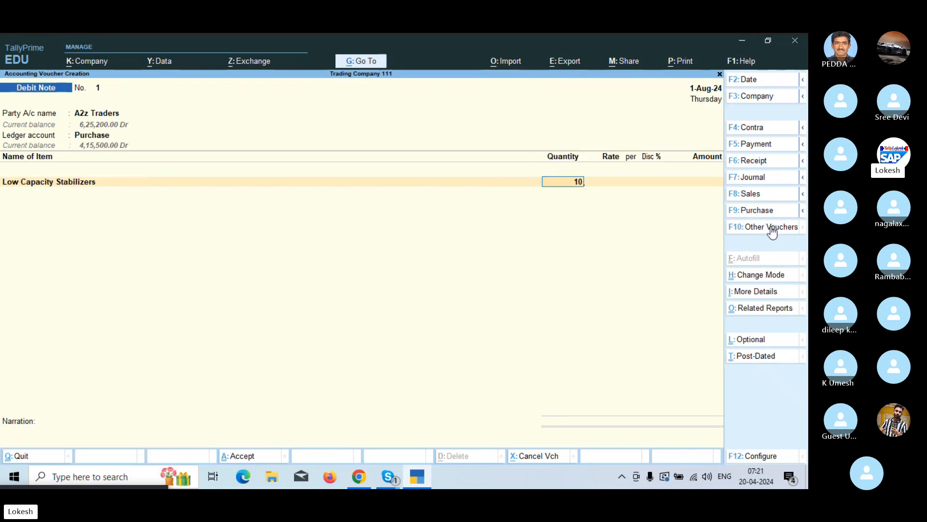
pyautogui.press('Return')
pyautogui.press('Return')
pyautogui.press('Return')
pyautogui.press('Return')
pyautogui.press('Return')
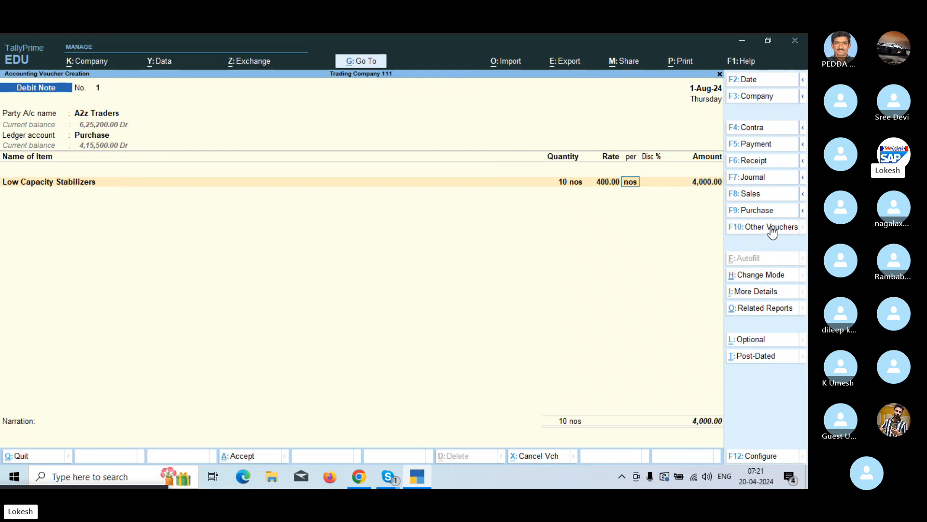
pyautogui.press('Return')
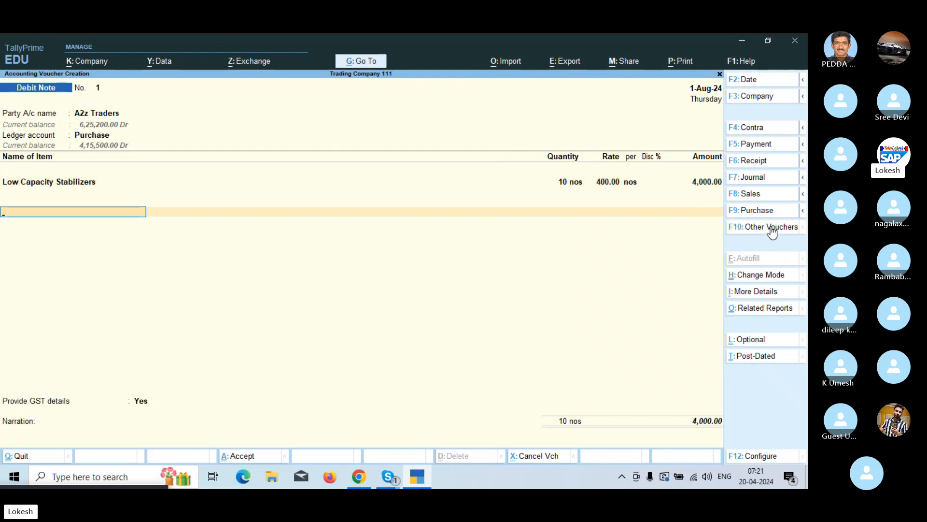
# - Add CGST and SGST to the debit note, set Provide GST details to No and save it without a narration
pyautogui.write('cg')
pyautogui.press('Return')
pyautogui.press('Return')
pyautogui.write('sg')
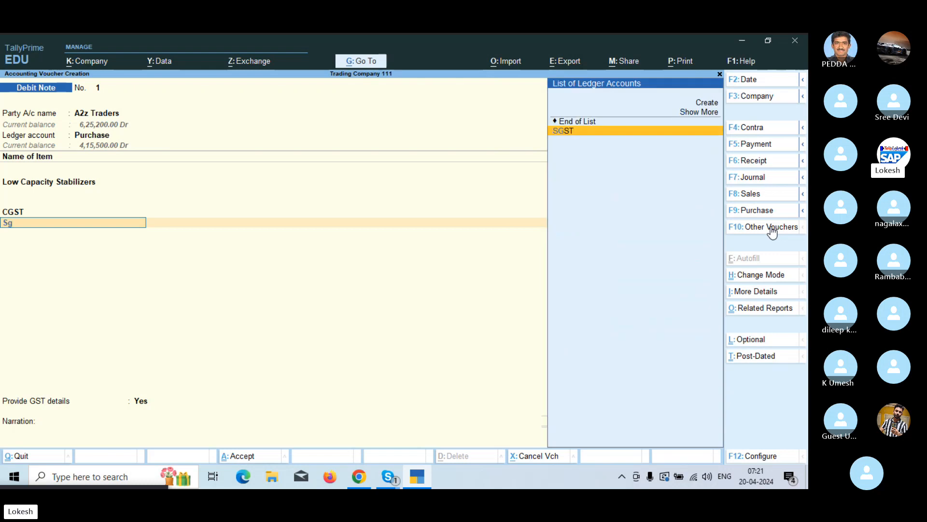
pyautogui.press('Return')
pyautogui.press('Return')
pyautogui.press('Return')
pyautogui.write('n')
pyautogui.press('Return')
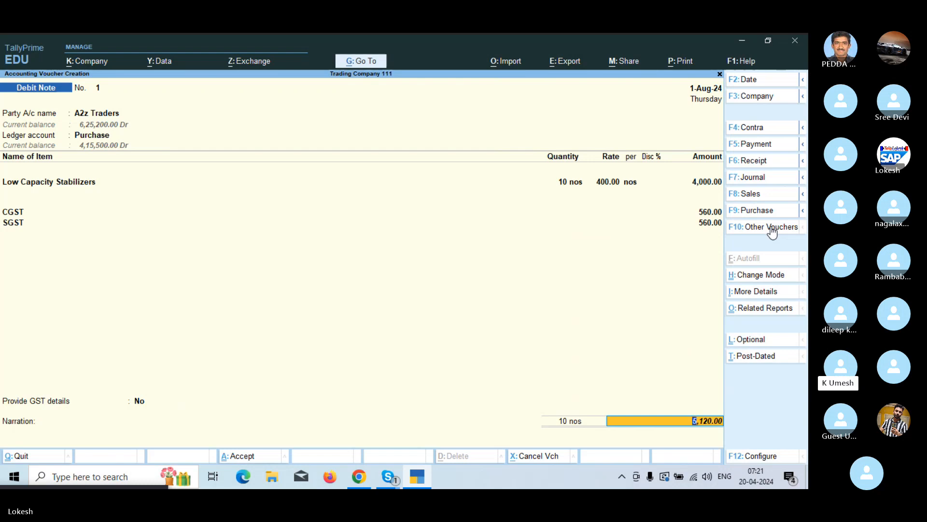
pyautogui.press('Return')
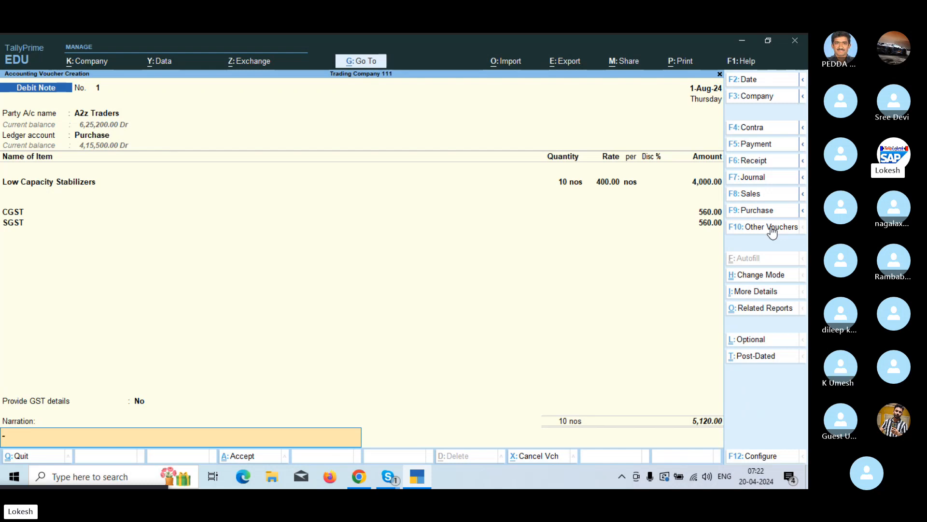
pyautogui.press('Return')
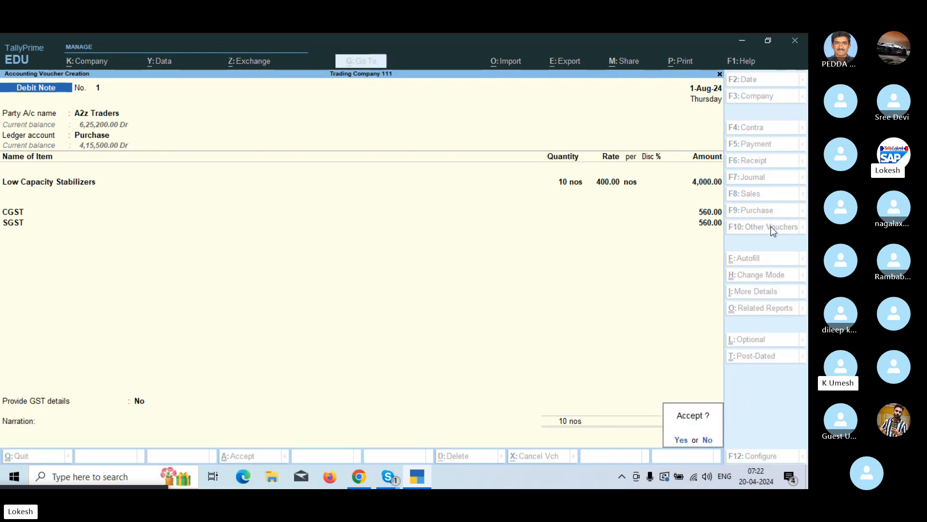
pyautogui.press('Return')
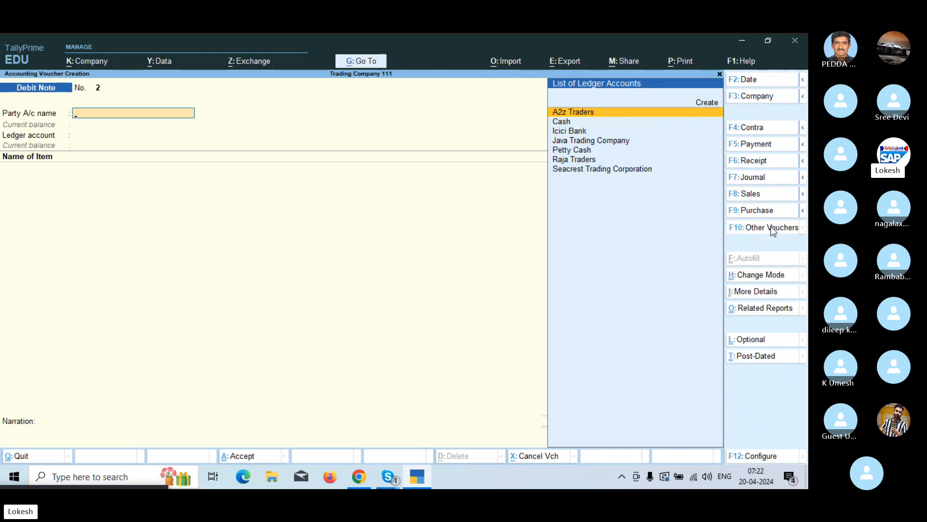
# - Start a Credit Note voucher for Java Trading Company with default party details and the Sales ledger
pyautogui.click(771, 227)
pyautogui.press('Up')
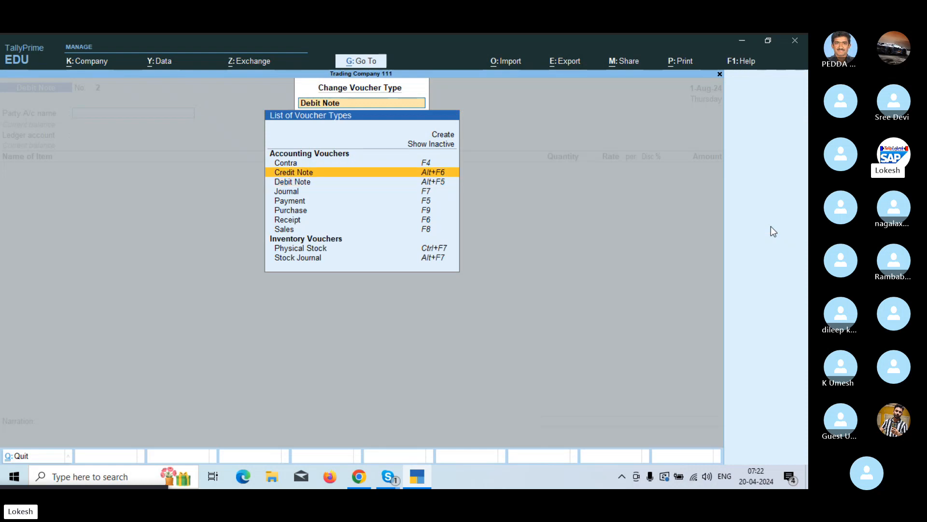
pyautogui.press('Return')
pyautogui.write('ja')
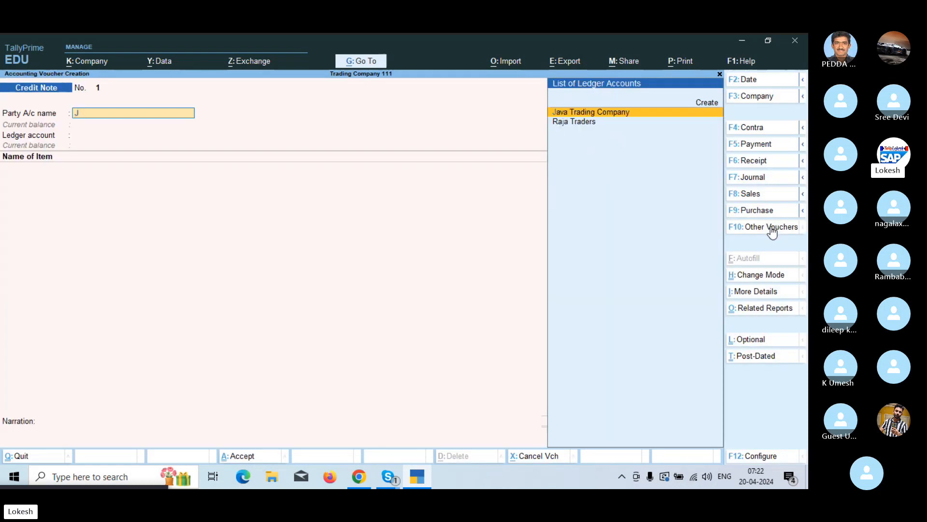
pyautogui.press('Return')
pyautogui.hotkey('ctrl', 'a')
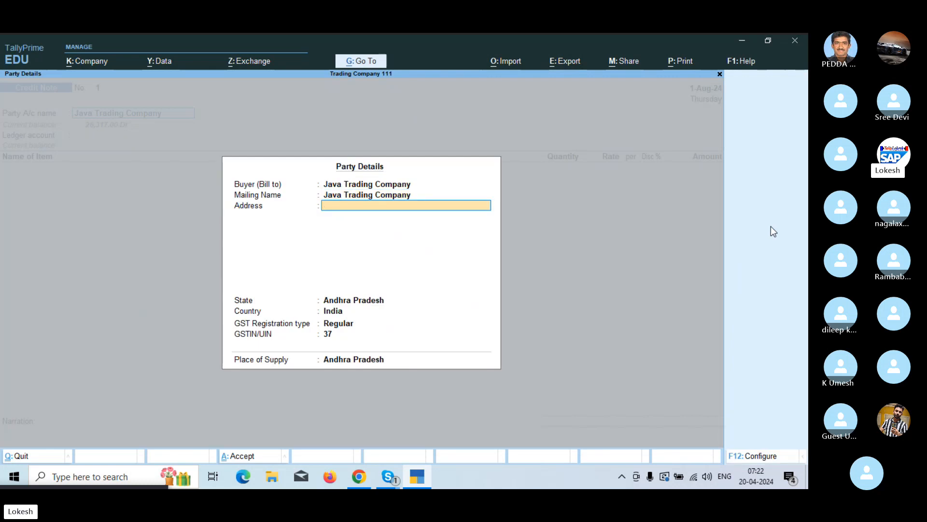
pyautogui.press('Return')
pyautogui.press('Return')
pyautogui.press('Return')
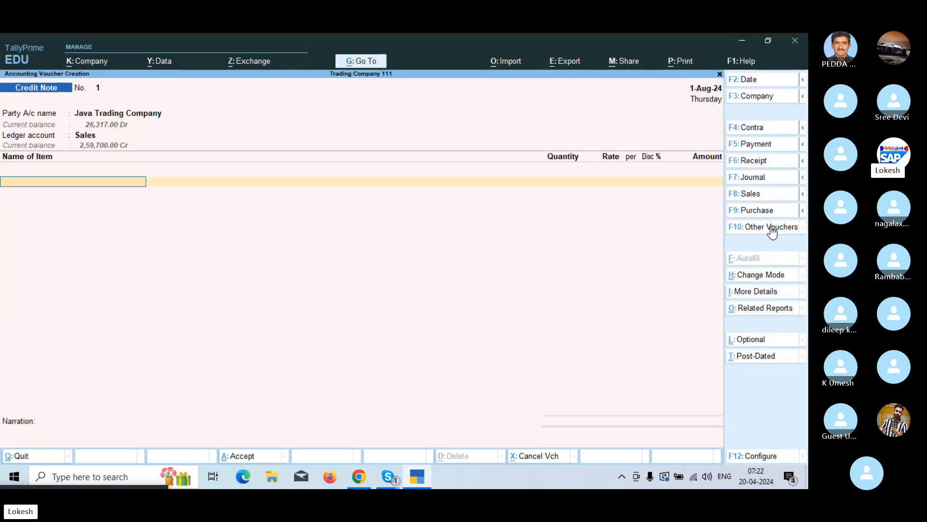
# - Enter 15 nos of High Capacity Stabilizers at a rate of 700 in the credit note
pyautogui.press('Return')
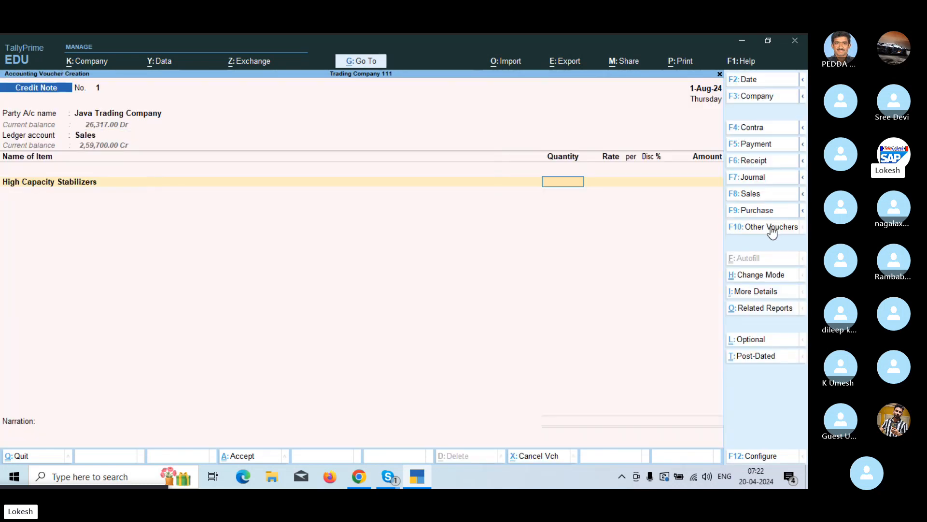
pyautogui.write('15')
pyautogui.press('Return')
pyautogui.press('Return')
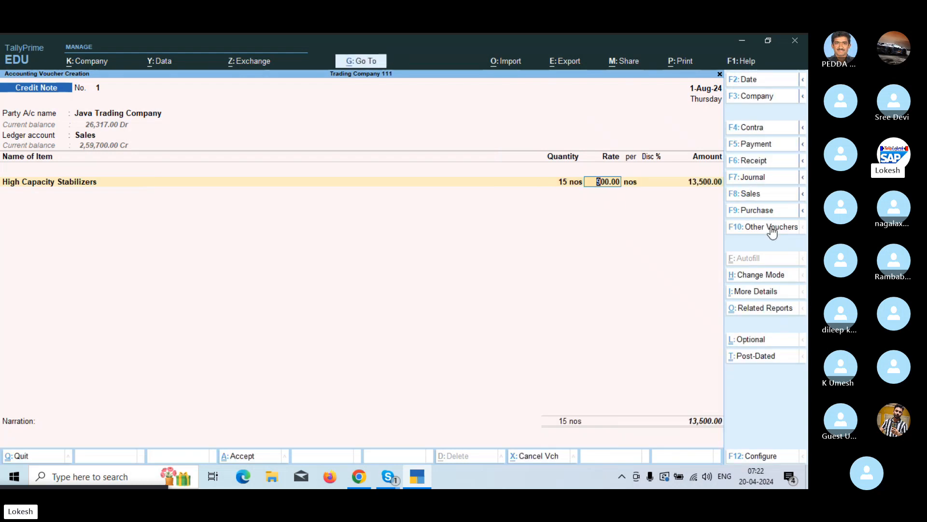
pyautogui.write('700')
pyautogui.press('Return')
pyautogui.press('Return')
pyautogui.press('Return')
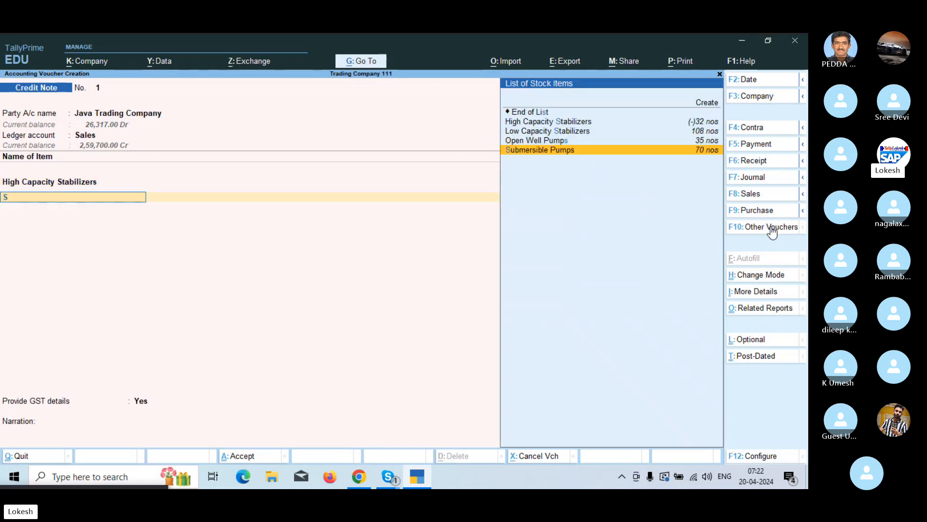
# - Add 10 nos of Submersible Pumps at a rate of 2,300 and end the item list
pyautogui.press('Return')
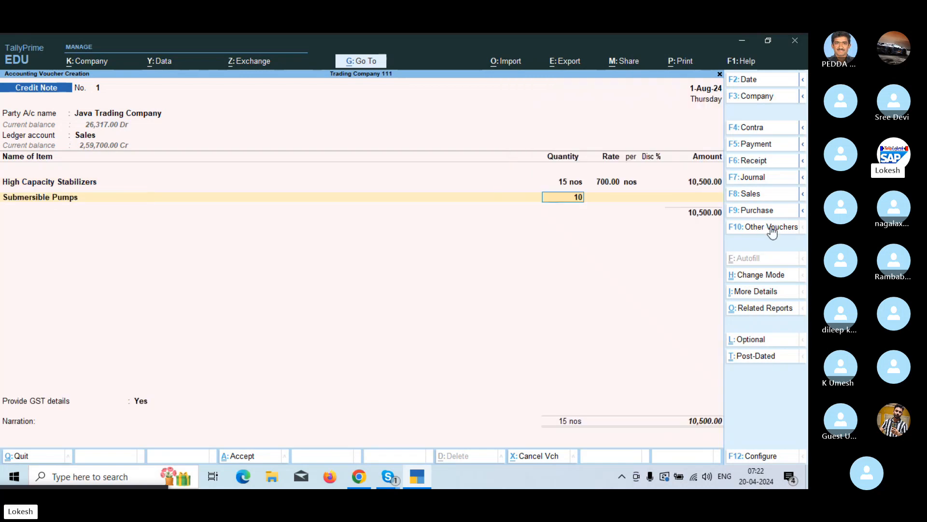
pyautogui.press('Return')
pyautogui.write('2,30')
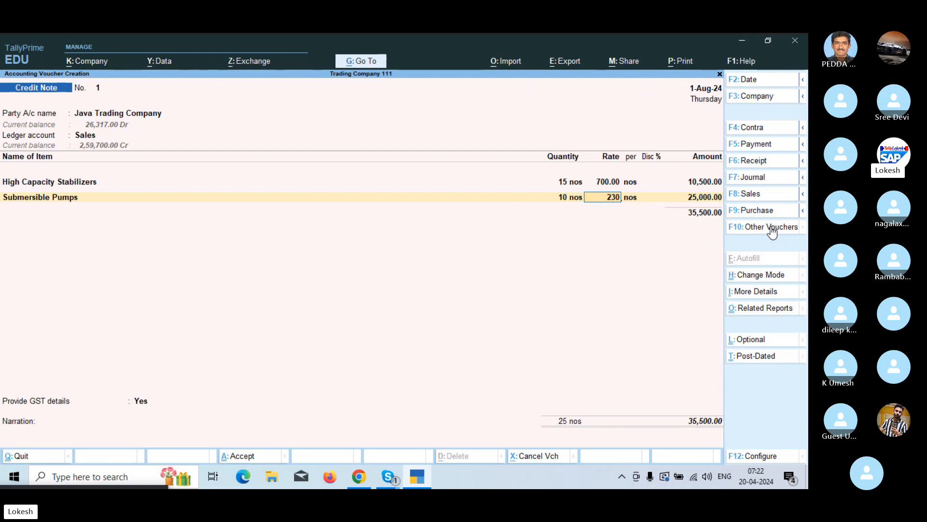
pyautogui.write('0')
pyautogui.press('Return')
pyautogui.press('Return')
pyautogui.press('Return')
pyautogui.press('Return')
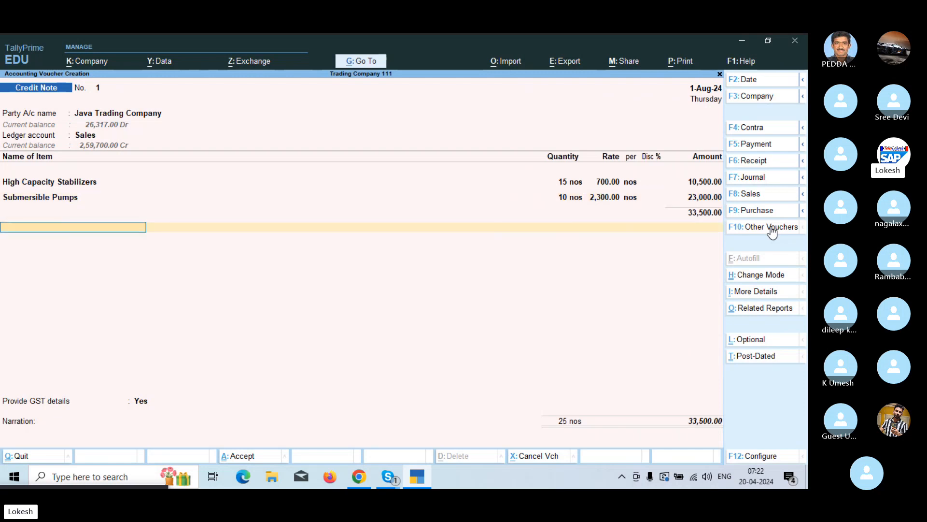
# - Add CGST and SGST to the credit note, set Provide GST details to No and save it without a narration
pyautogui.press('Return')
pyautogui.press('Return')
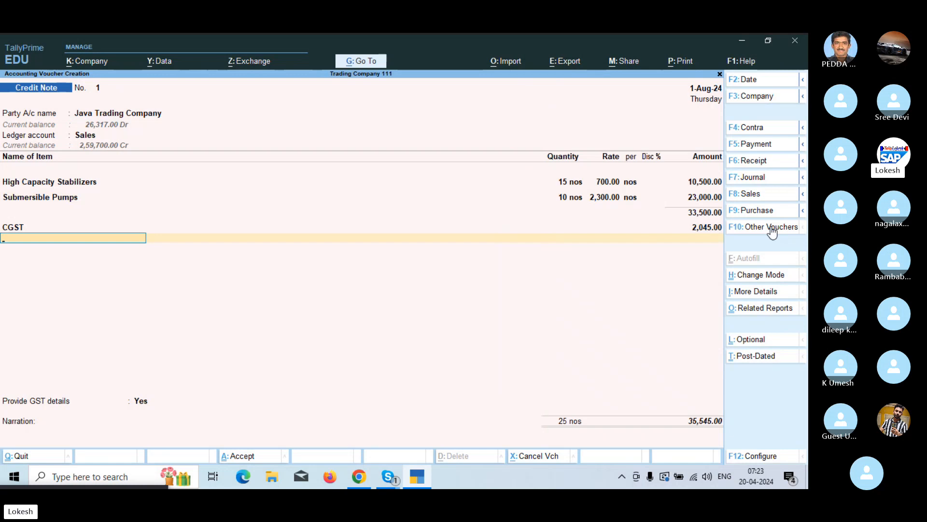
pyautogui.write('sg')
pyautogui.press('Return')
pyautogui.press('Return')
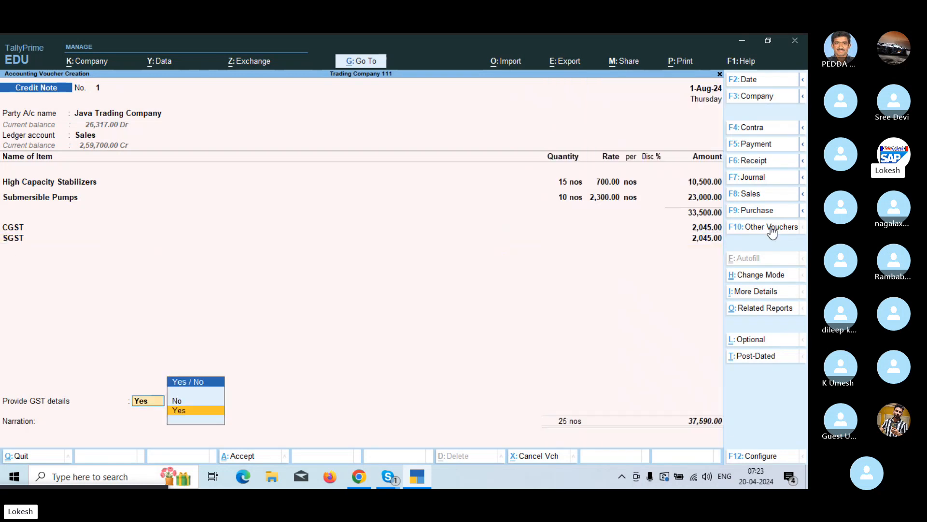
pyautogui.press('Up')
pyautogui.press('Return')
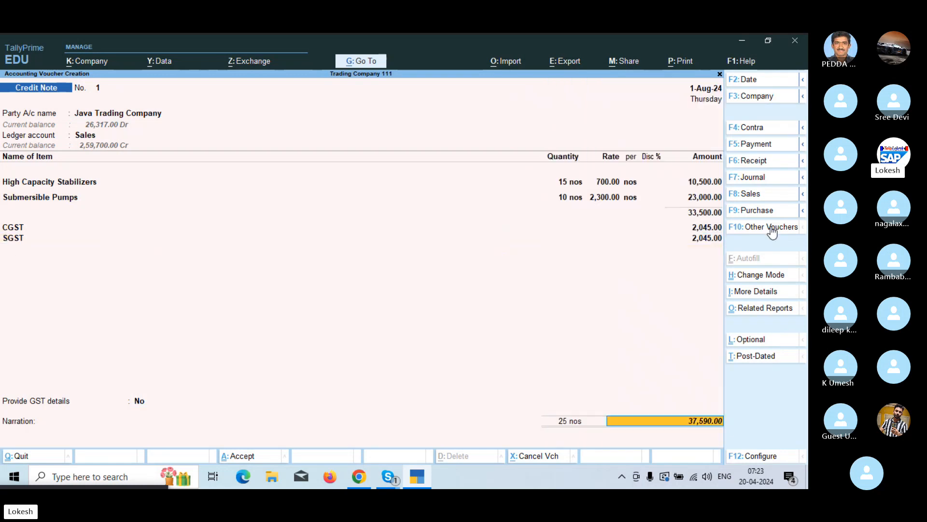
pyautogui.press('Return')
pyautogui.press('Return')
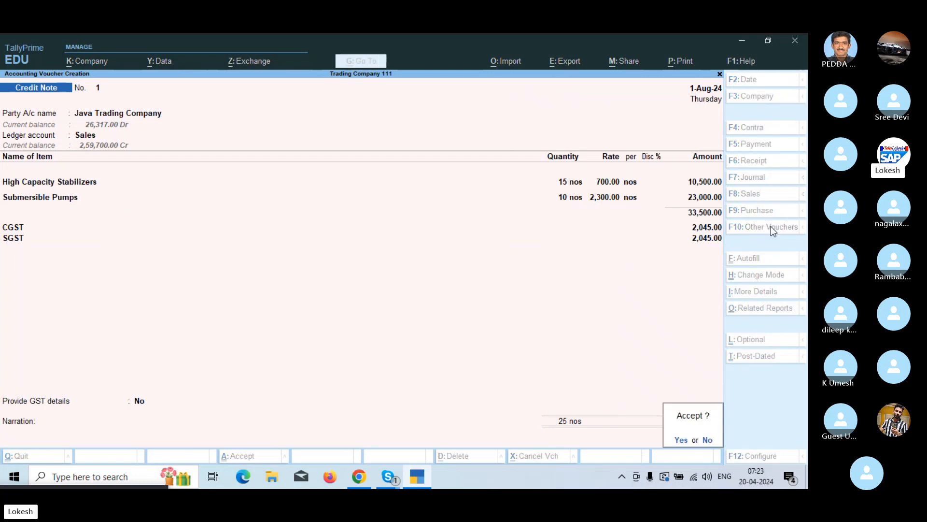
pyautogui.press('Return')
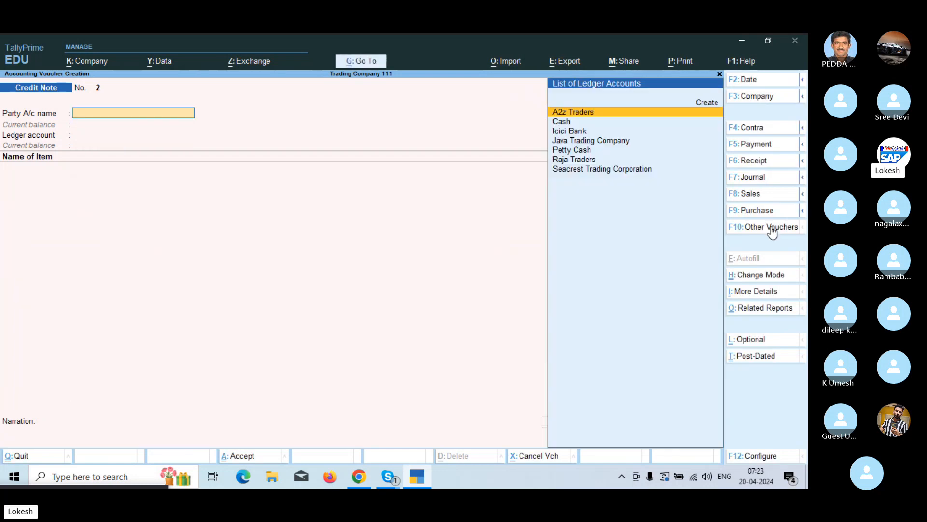
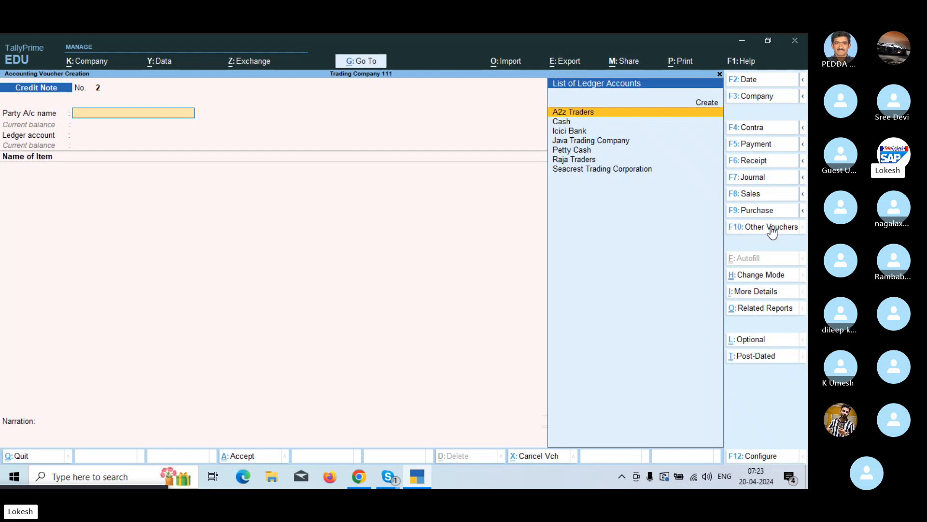
# - Start a Journal voucher, create a Rent ledger under Indirect Expenses and debit it with 3500
pyautogui.click(763, 178)
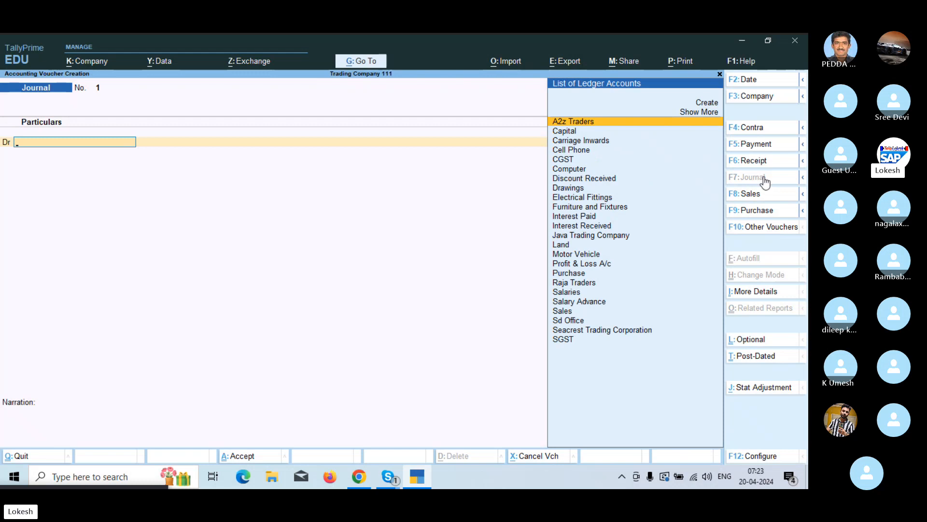
pyautogui.hotkey('alt', 'c')
pyautogui.write('Rent')
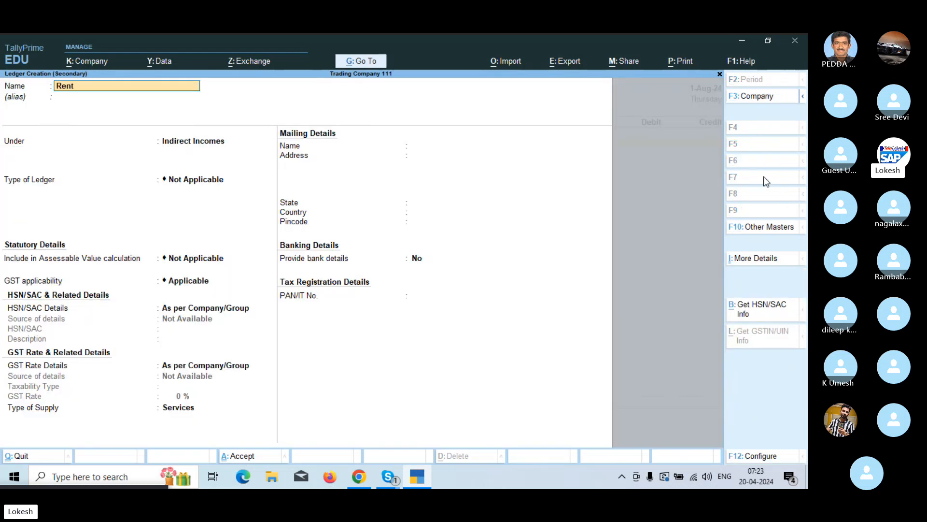
pyautogui.press('Return')
pyautogui.press('Up')
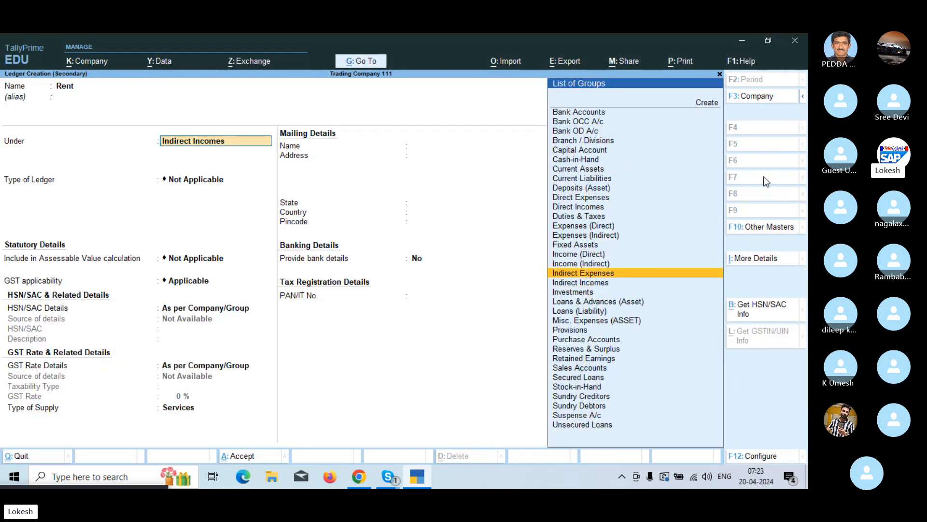
pyautogui.press('Return')
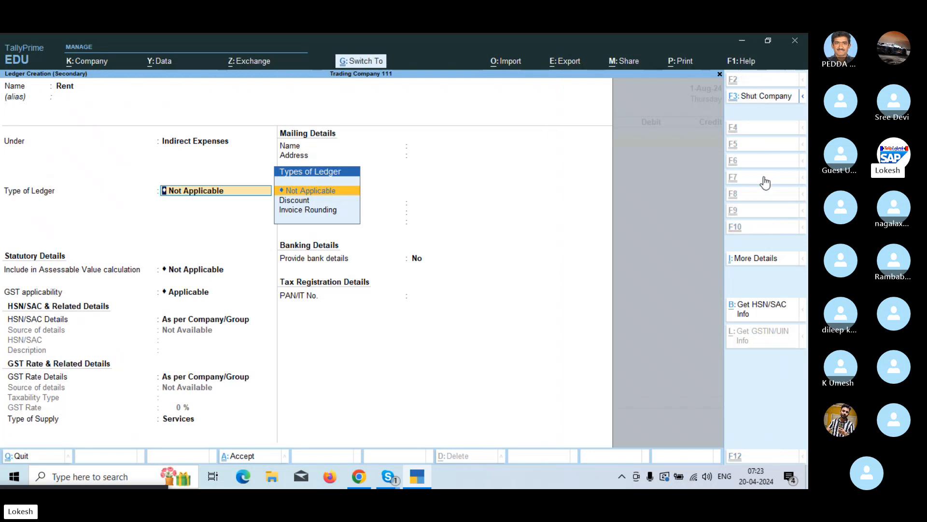
pyautogui.hotkey('ctrl', 'a')
pyautogui.write('3500')
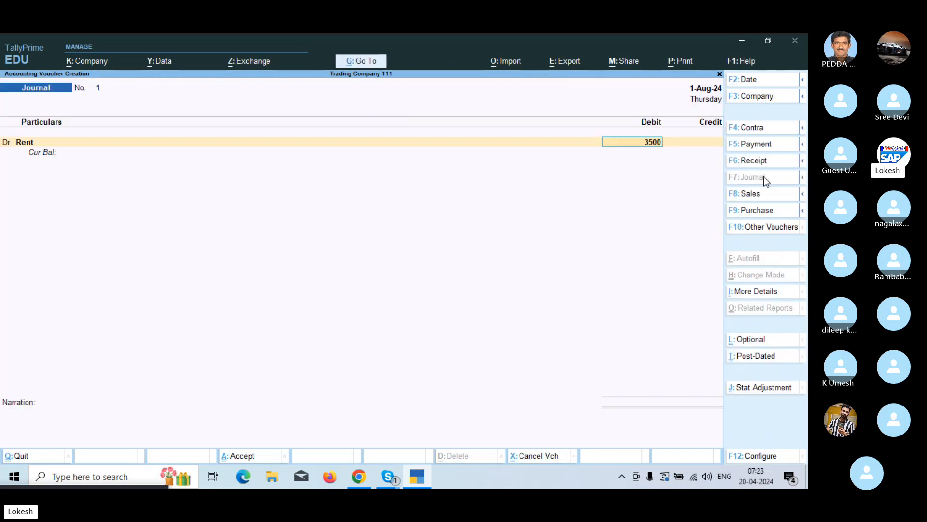
pyautogui.press('Return')
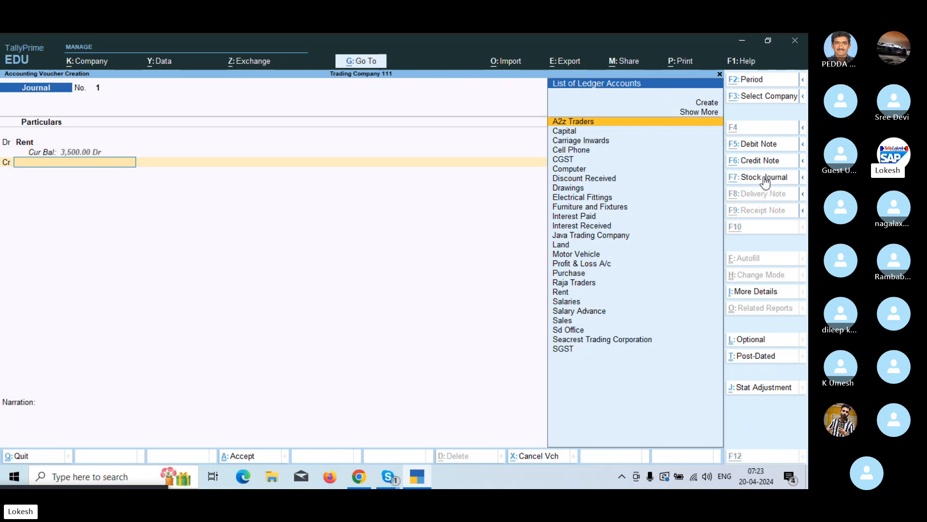
# - Create a Rent Payable ledger under the Provisions group for the credit side of the rent journal
pyautogui.hotkey('alt', 'c')
pyautogui.write('Rent Pay')
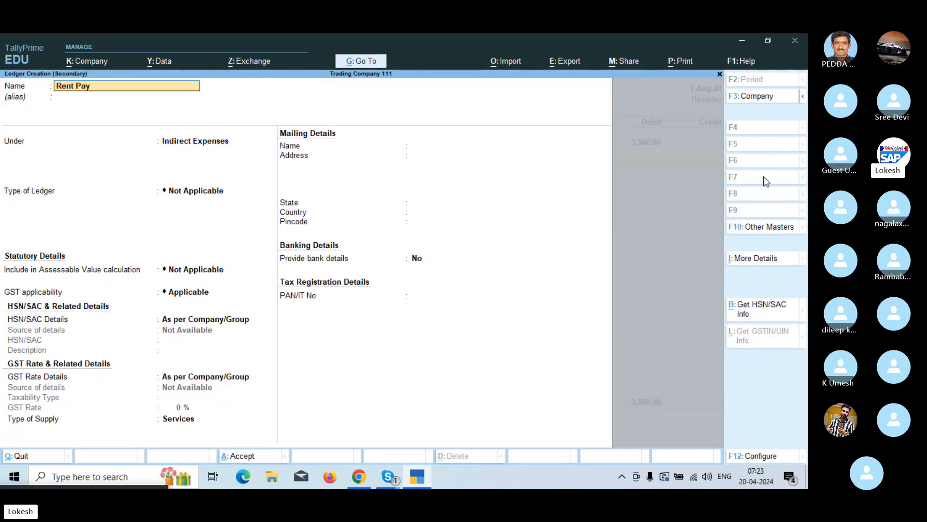
pyautogui.write('able')
pyautogui.press('Return')
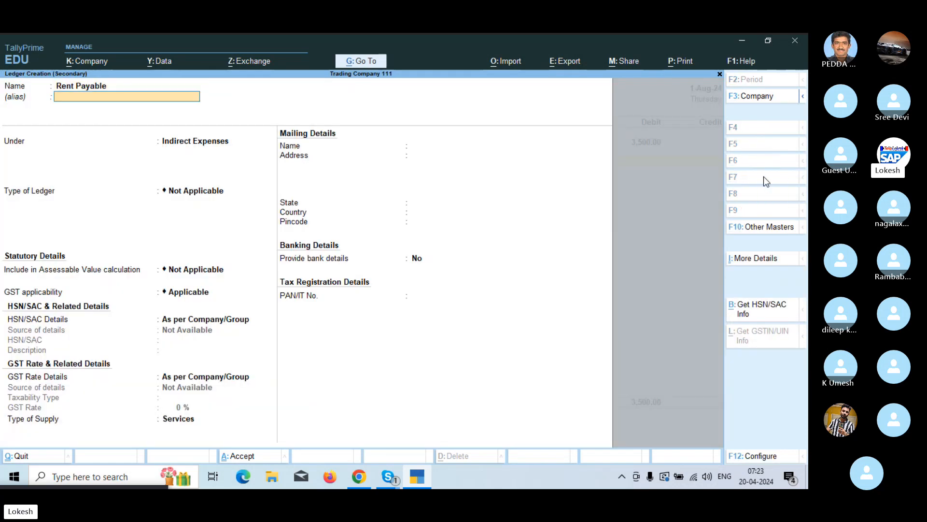
pyautogui.press('Return')
pyautogui.write('pro')
pyautogui.press('Return')
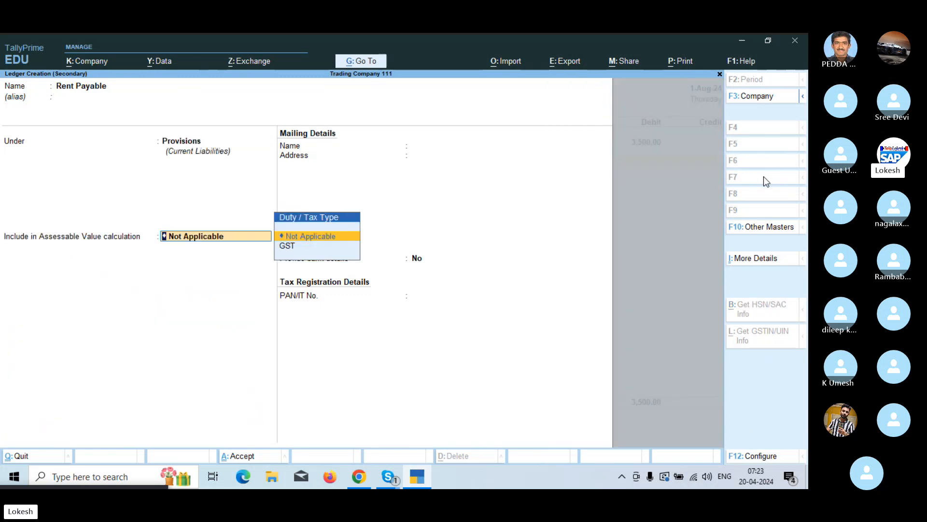
pyautogui.press('Return')
pyautogui.press('Return')
pyautogui.press('Return')
# - Credit Rent Payable with 3,500 and save the rent journal without a narration
pyautogui.press('Return')
pyautogui.press('Return')
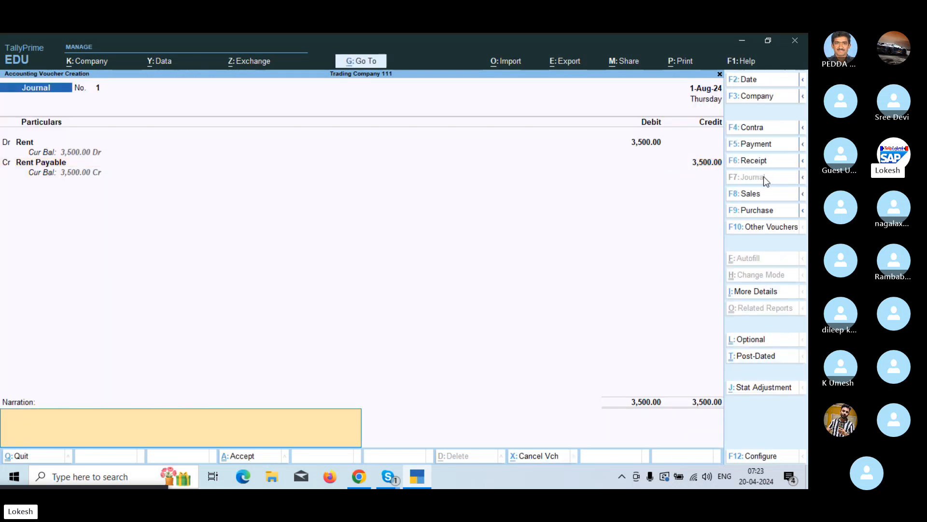
pyautogui.press('Return')
pyautogui.press('Return')
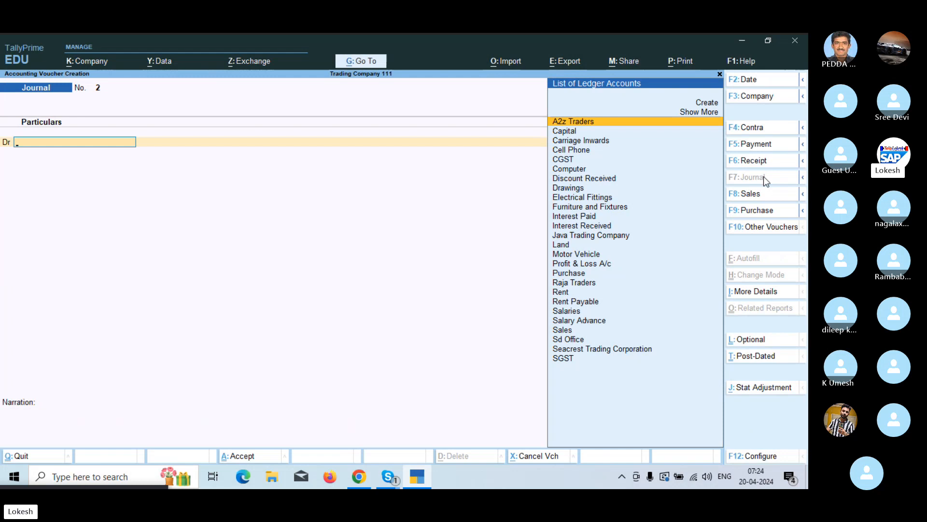
# - Debit the existing Salaries ledger with 1150 in a new journal entry
pyautogui.write('sa')
pyautogui.press('Down')
pyautogui.press('Return')
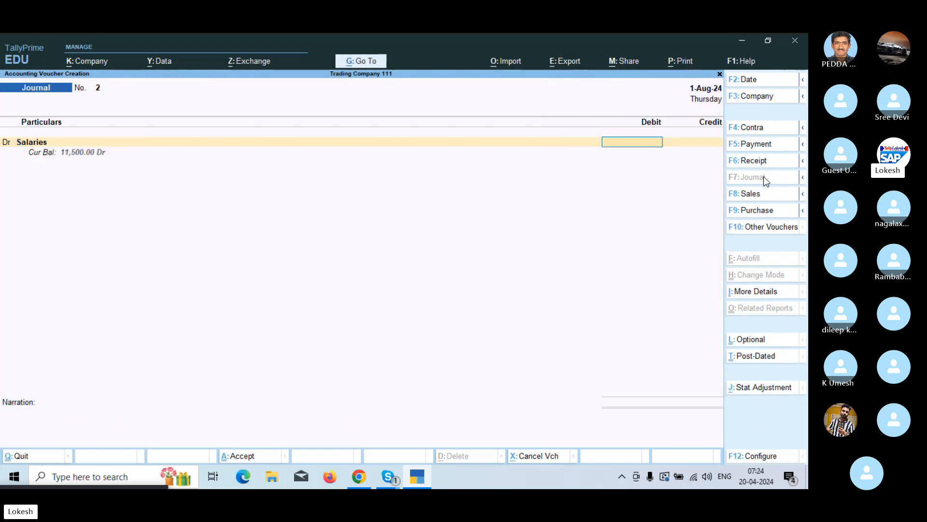
pyautogui.write('1150')
pyautogui.press('Return')
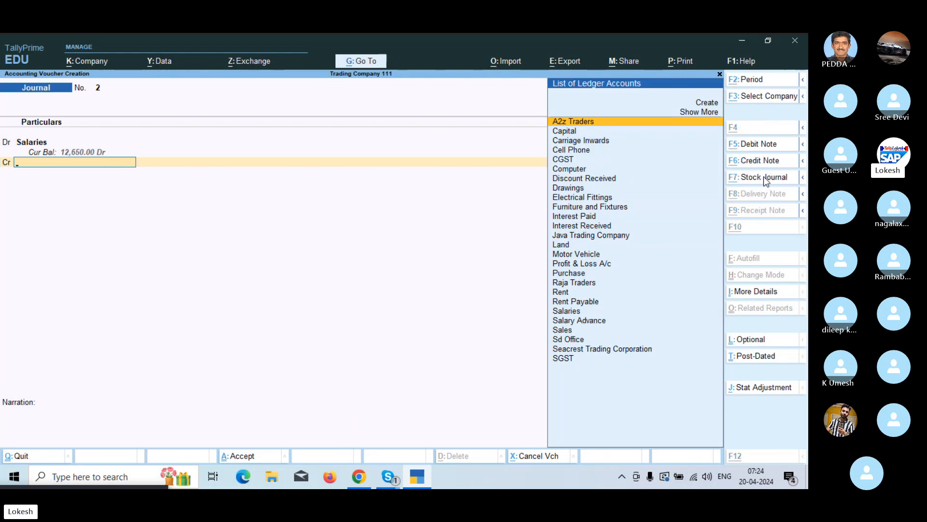
# - Create a Salary Payables ledger under Provisions for the credit side of the salaries journal
pyautogui.hotkey('alt', 'c')
pyautogui.write('Salar')
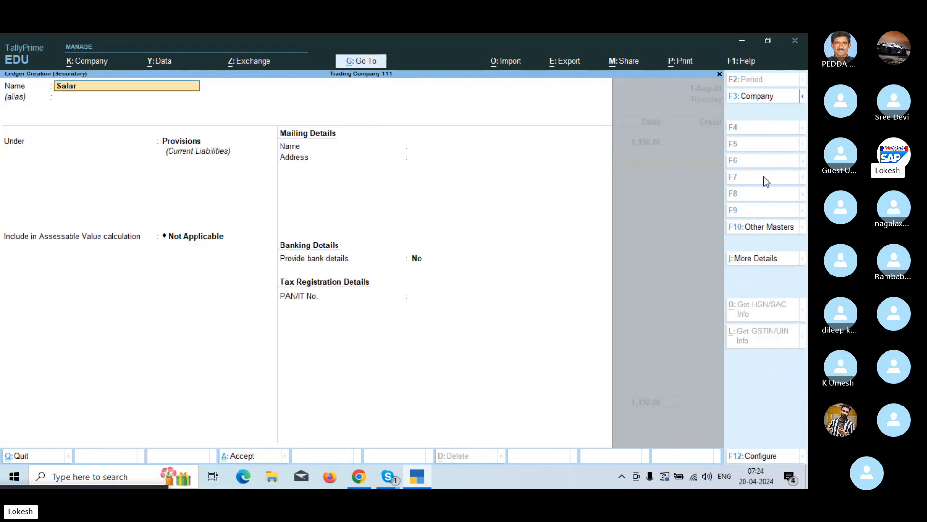
pyautogui.write('y Payables')
pyautogui.press('Return')
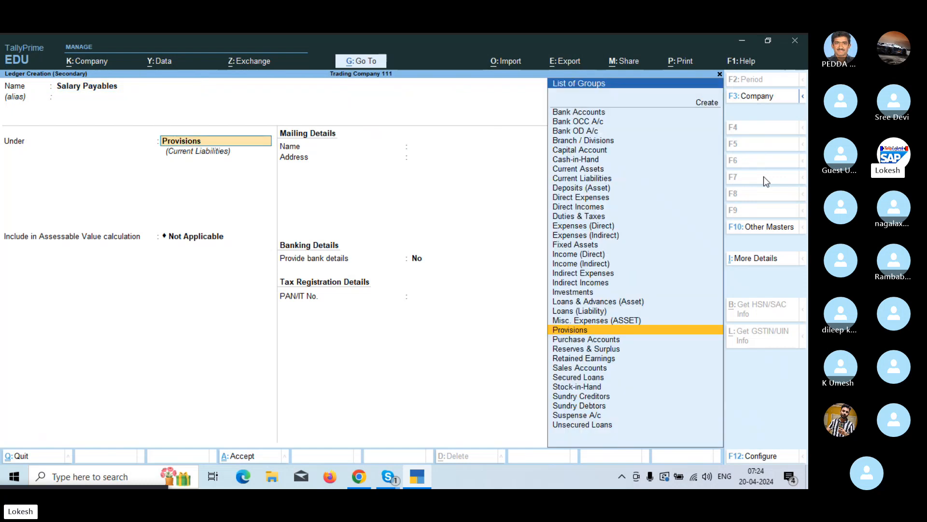
pyautogui.press('Return')
pyautogui.hotkey('ctrl', 'a')
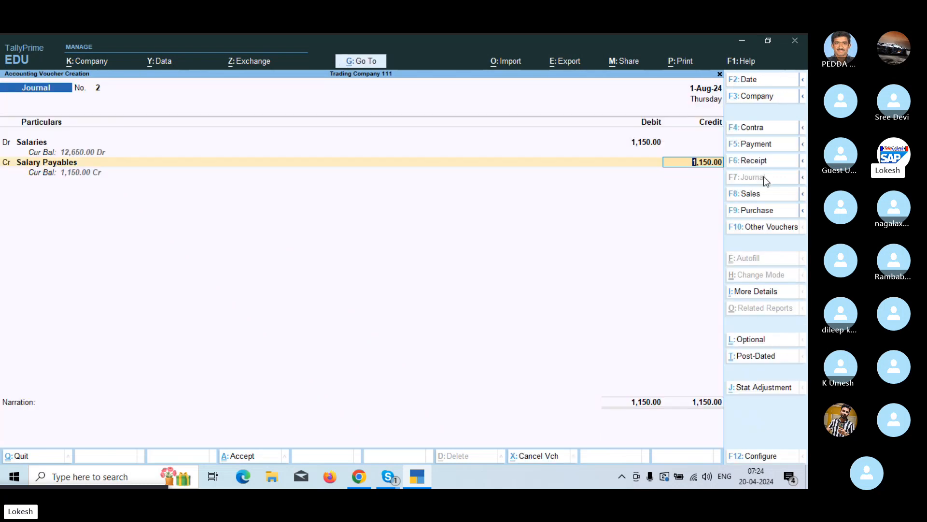
# - Credit Salary Payables with 1,150 and save the salaries journal without a narration
pyautogui.press('Return')
pyautogui.press('Return')
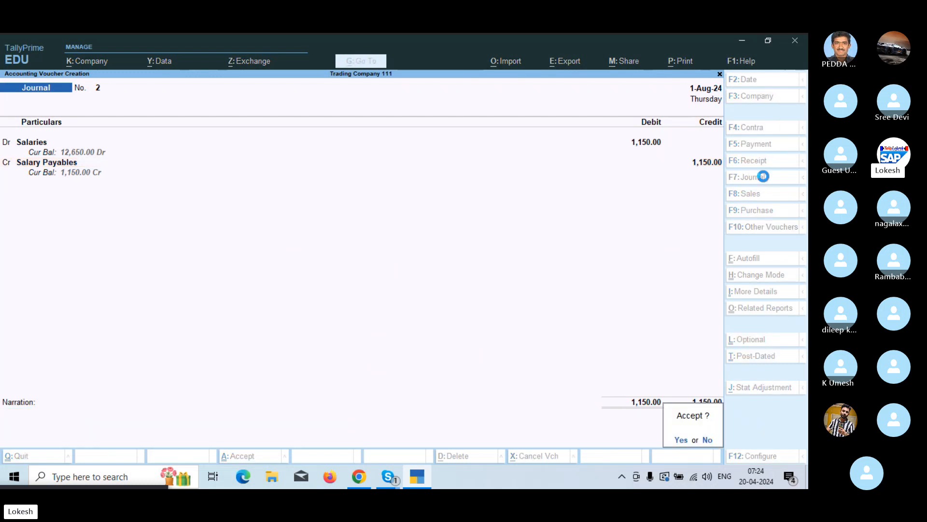
pyautogui.press('Return')
# - Create an Electricity Exp ledger under Indirect Expenses and debit it with 500 in a new journal entry
pyautogui.write('El')
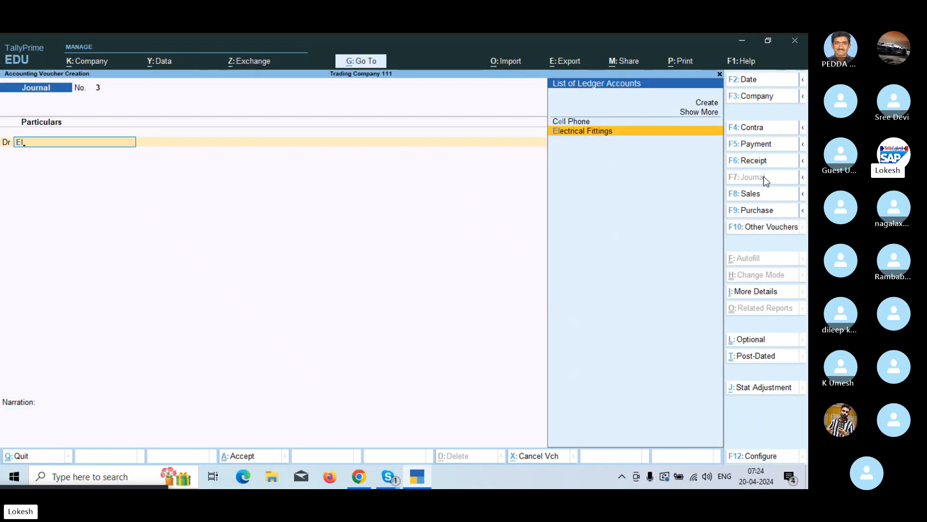
pyautogui.hotkey('alt', 'c')
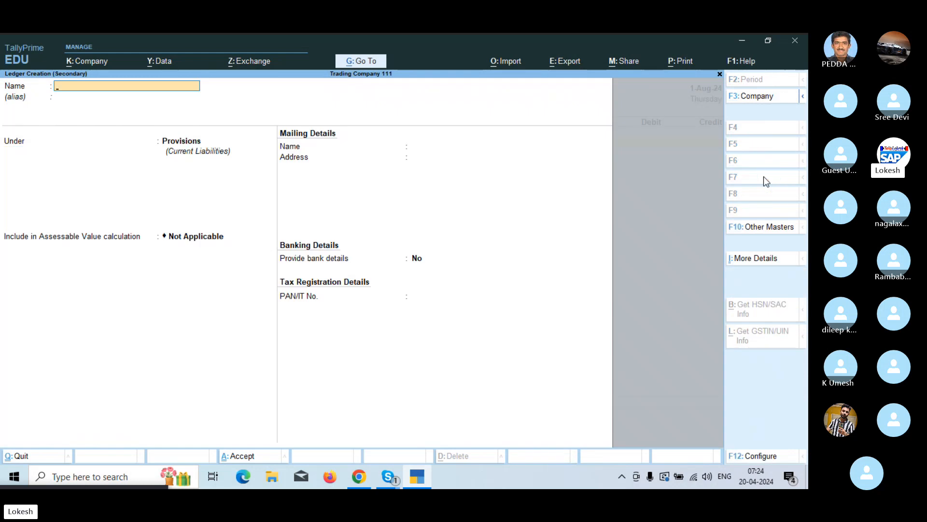
pyautogui.write('ectricity exp')
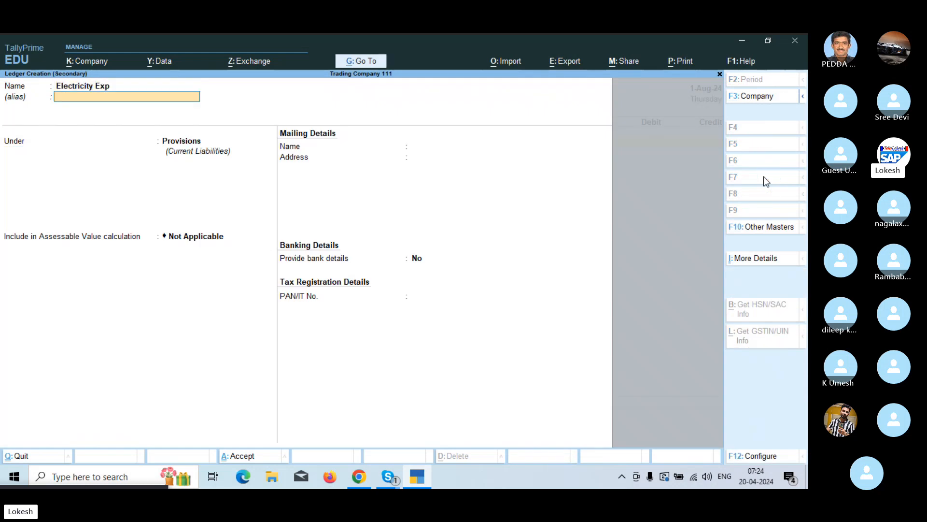
pyautogui.press('Return')
pyautogui.write('Ind')
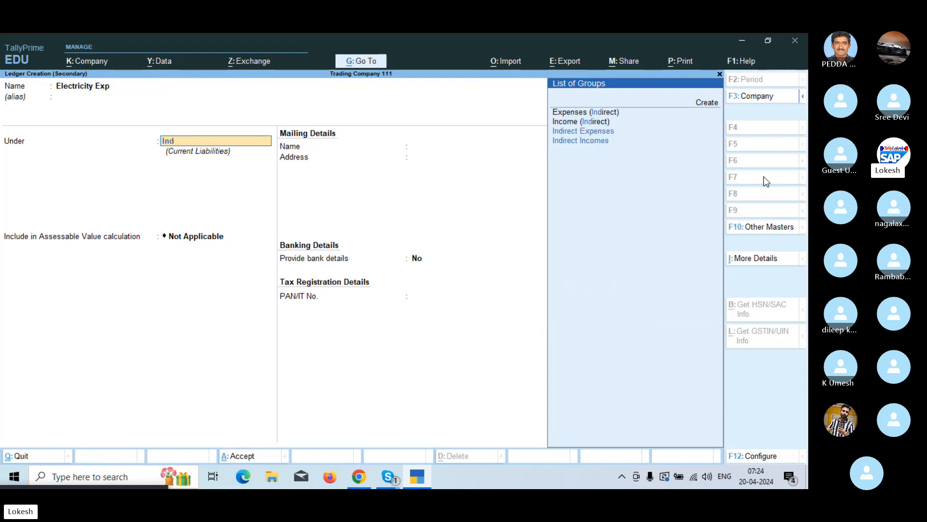
pyautogui.press('Return')
pyautogui.press('Return')
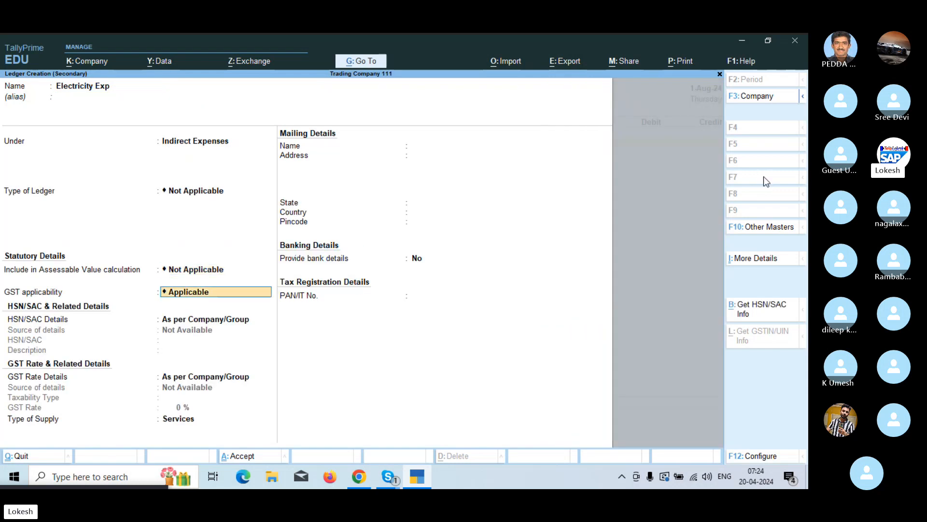
pyautogui.hotkey('ctrl', 'a')
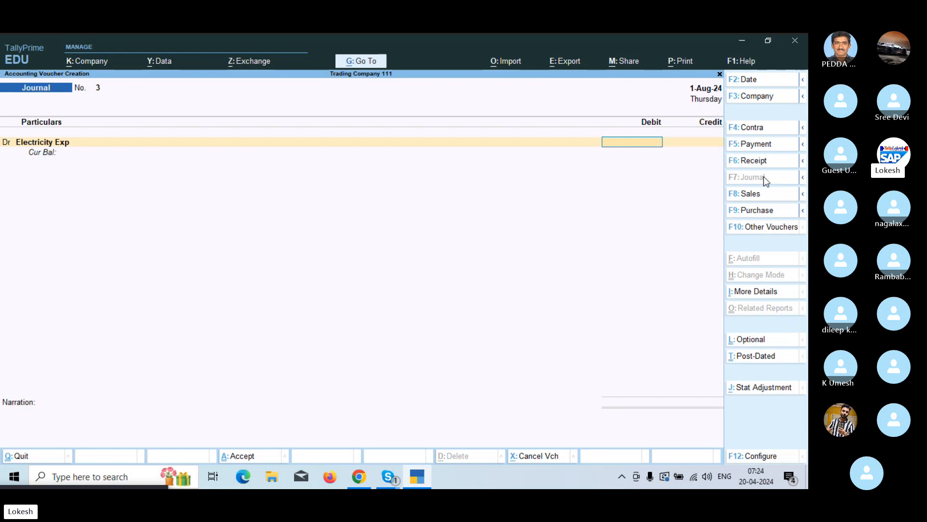
pyautogui.write('500')
pyautogui.press('Return')
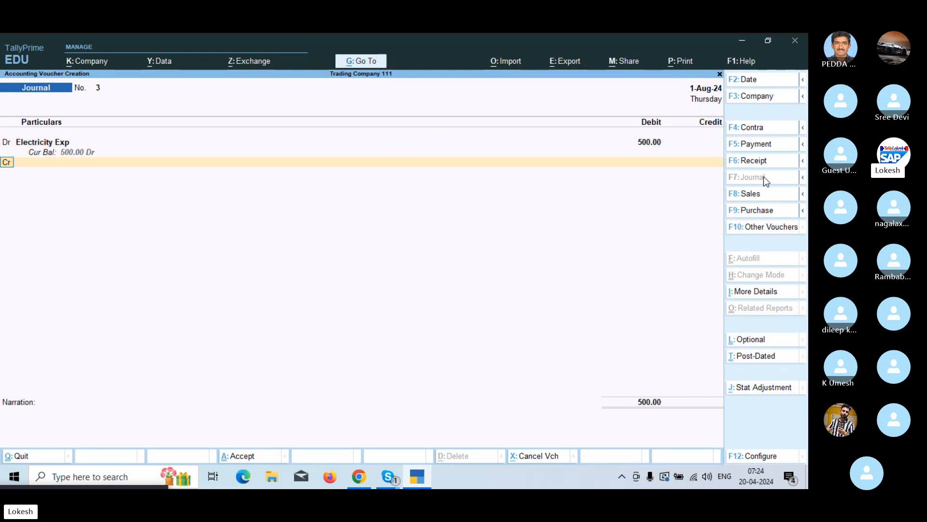
# - Create an Electricity Exp Payables ledger under Provisions for the credit side of the electricity journal
pyautogui.hotkey('alt', 'c')
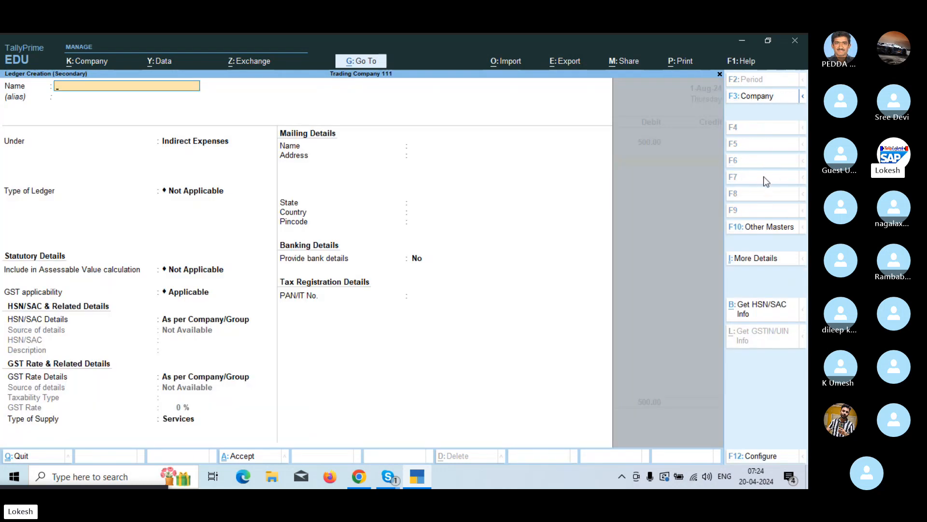
pyautogui.write('Electricity Exp Paya')
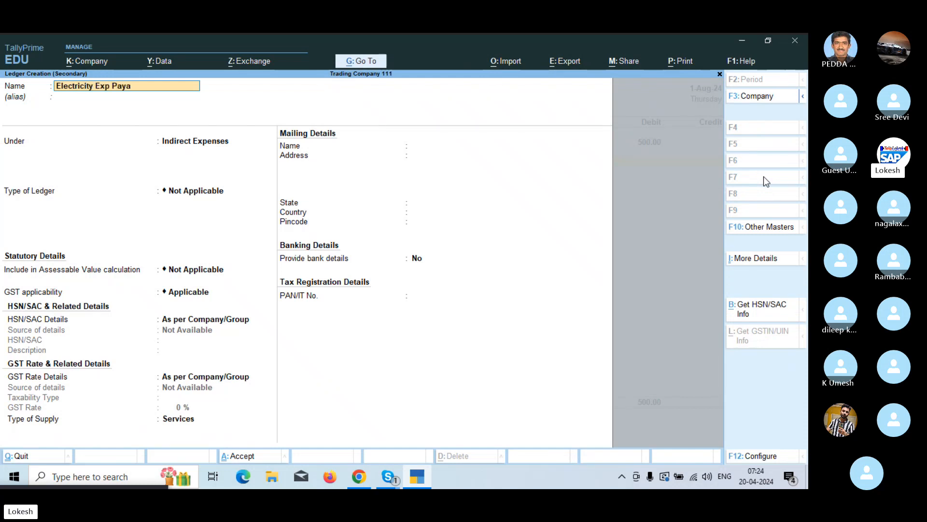
pyautogui.write('es')
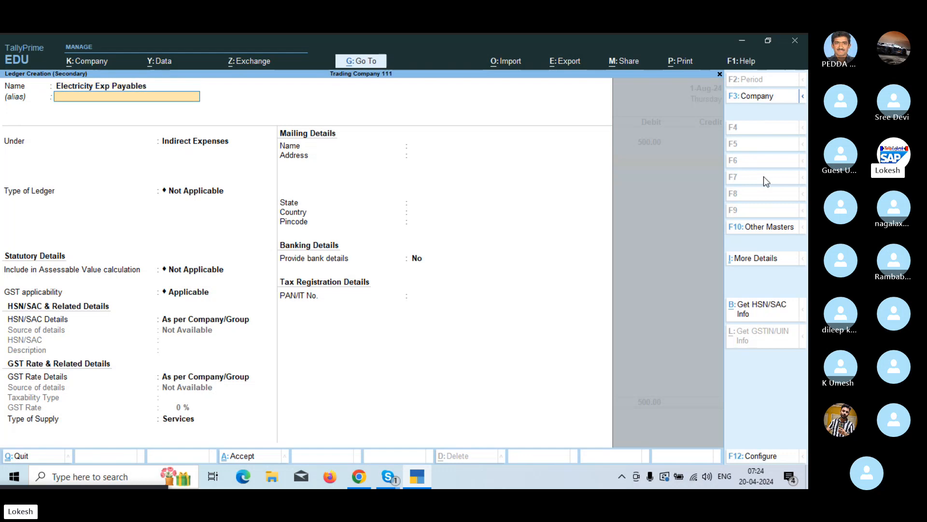
pyautogui.press('Return')
pyautogui.write('Pr')
pyautogui.press('Return')
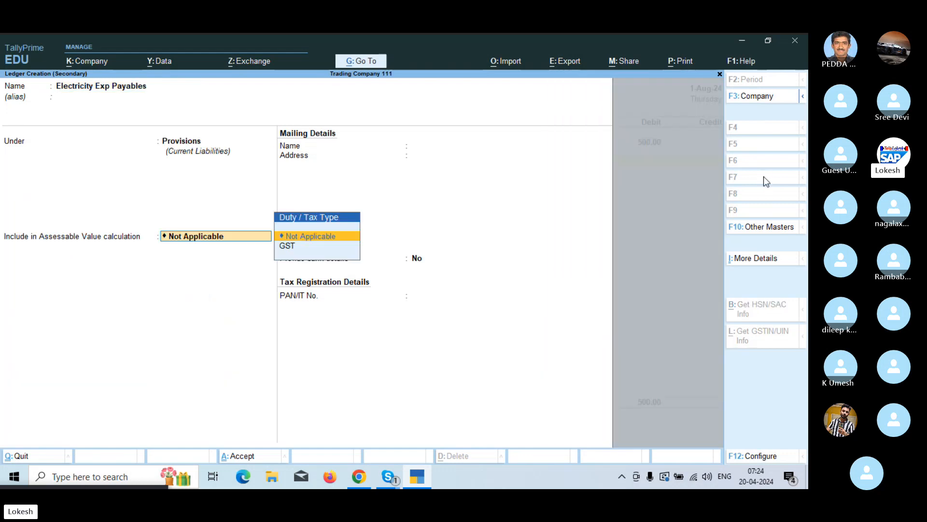
pyautogui.hotkey('ctrl', 'a')
# - Credit Electricity Exp Payables with 500 and save the electricity journal without a narration
pyautogui.press('Return')
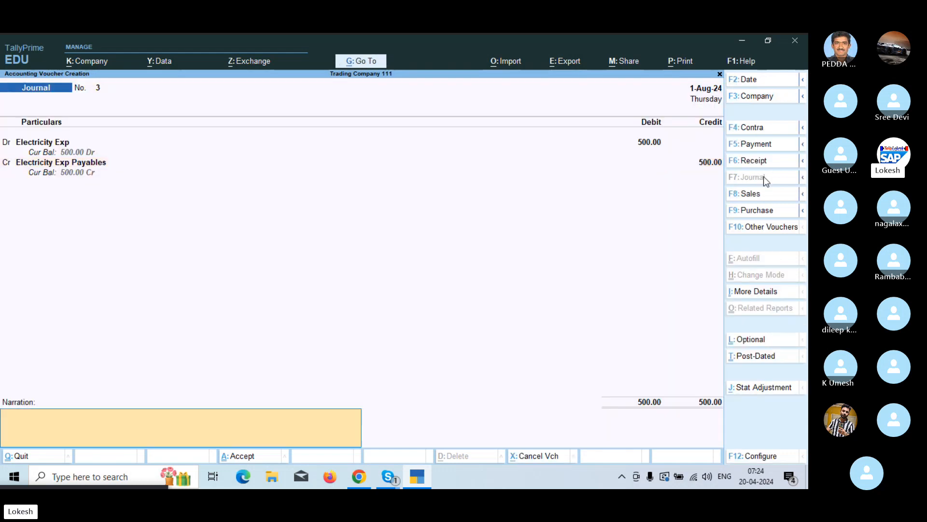
pyautogui.press('Return')
pyautogui.press('Return')
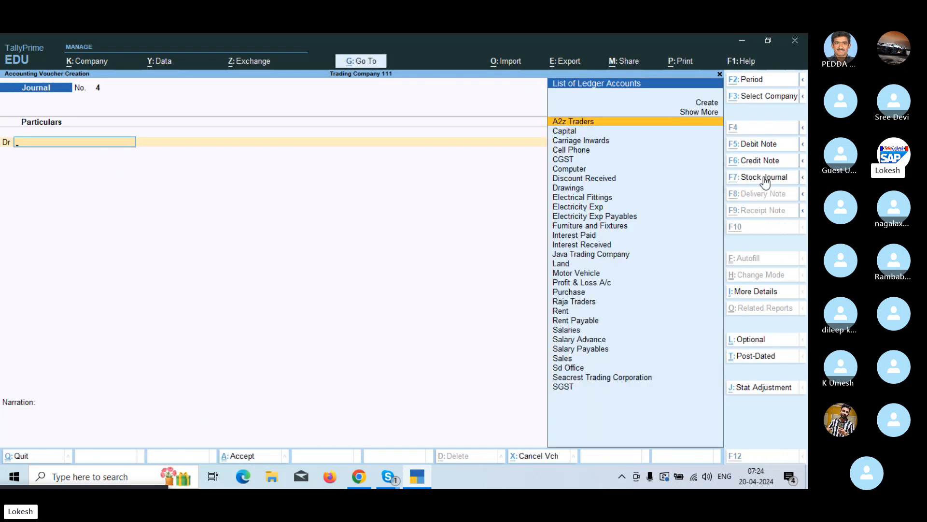
# - Create a Depreciation ledger under Indirect Expenses and debit it with 37300 in a new journal entry
pyautogui.hotkey('alt', 'c')
pyautogui.write('Depreciation')
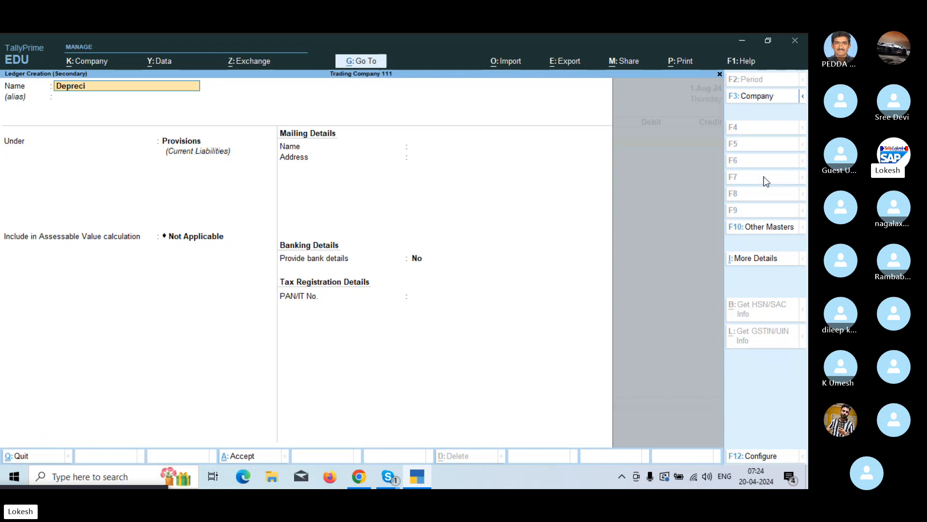
pyautogui.press('Return')
pyautogui.press('Return')
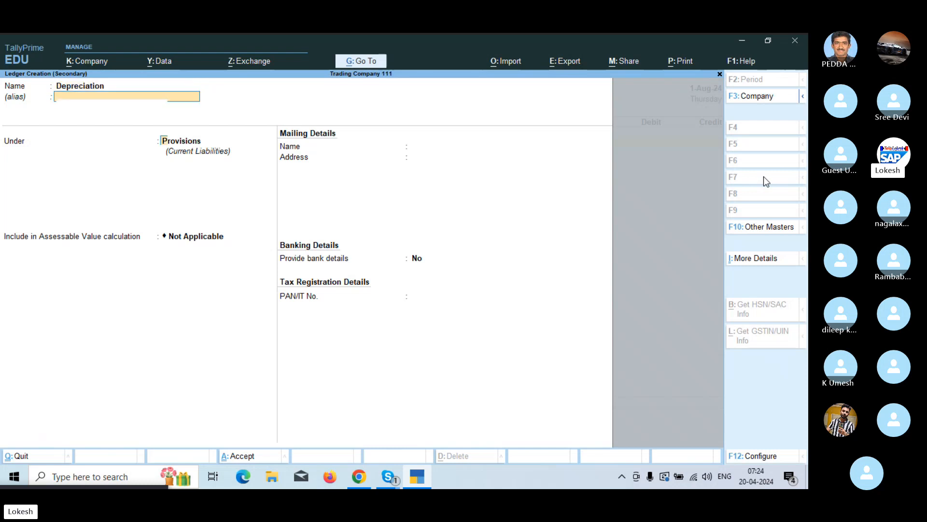
pyautogui.write('Ind')
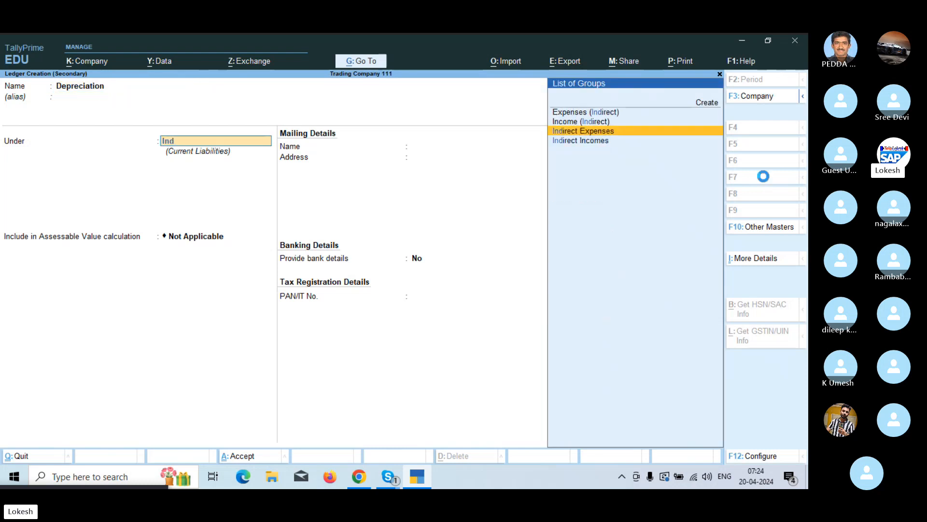
pyautogui.press('Return')
pyautogui.hotkey('ctrl', 'a')
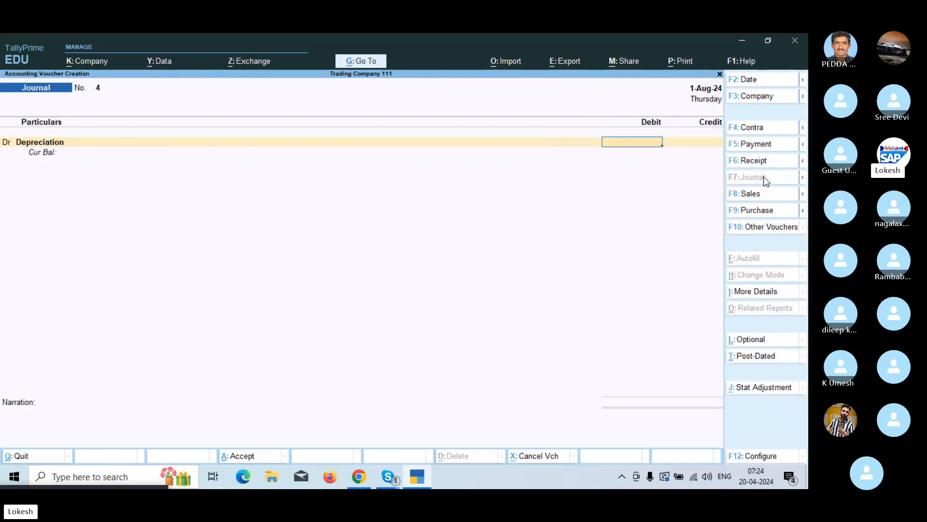
pyautogui.write('37300')
pyautogui.press('Return')
pyautogui.press('Return')
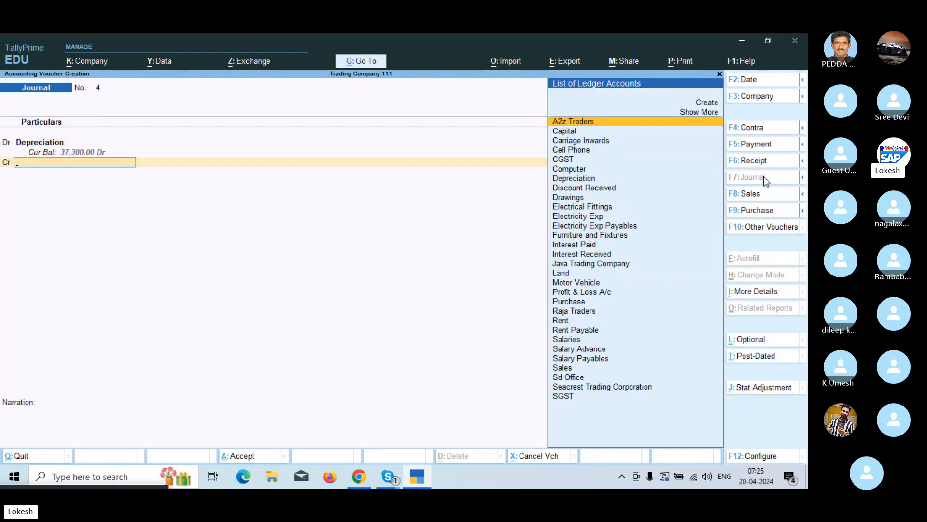
# - Credit the Cell Phone ledger with 1800 in the depreciation journal
pyautogui.write('ce')
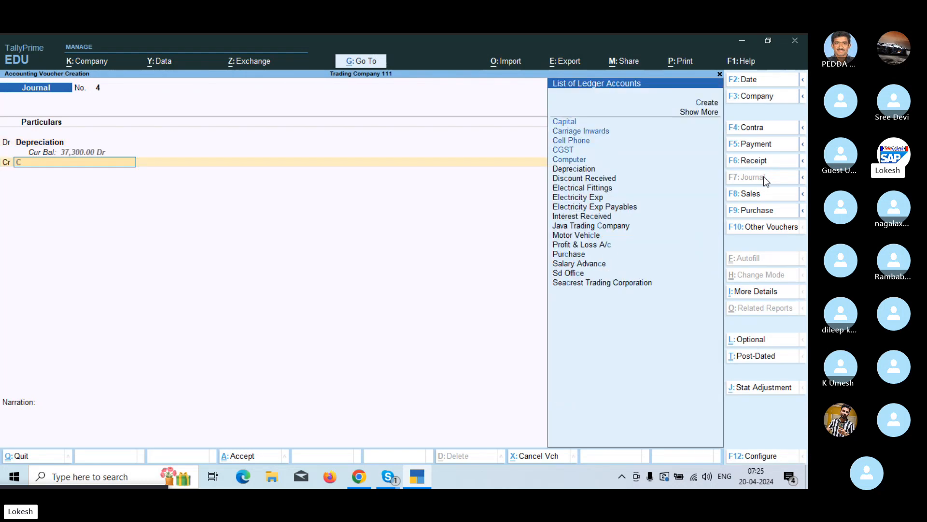
pyautogui.press('Return')
pyautogui.write('1800')
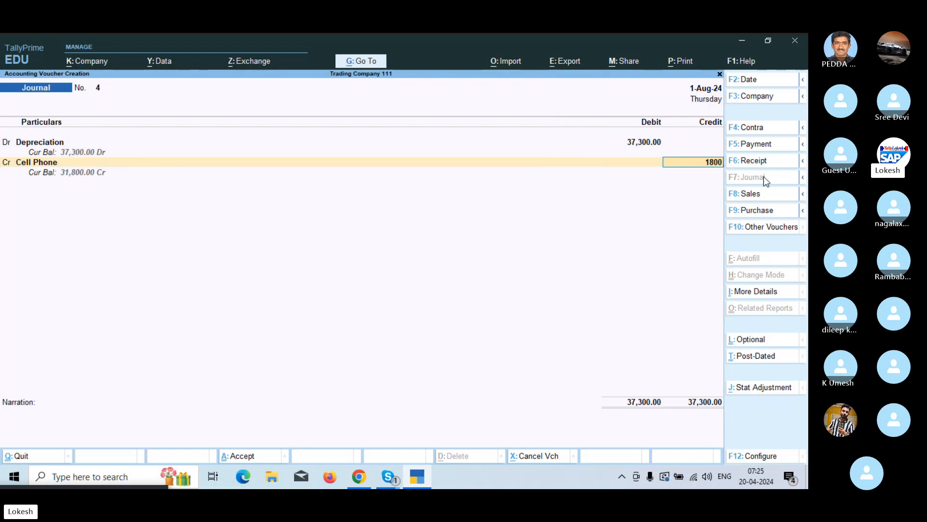
pyautogui.press('Return')
pyautogui.press('Return')
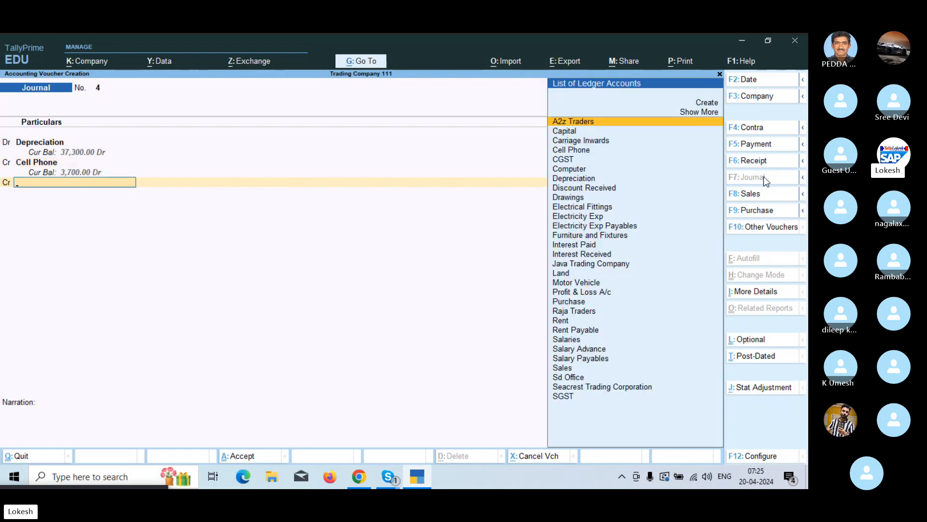
# - Credit the Computer ledger with 15000 in the depreciation journal
pyautogui.write('com')
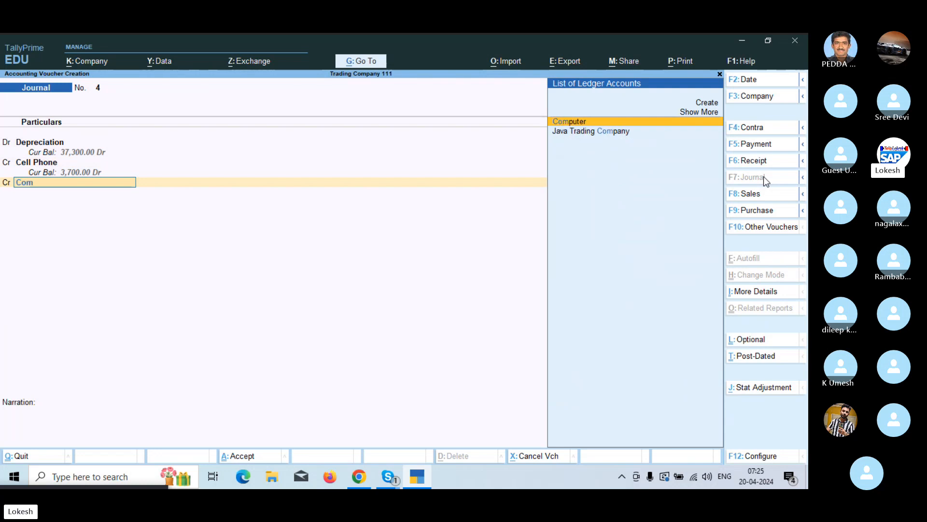
pyautogui.press('Return')
pyautogui.write('15000')
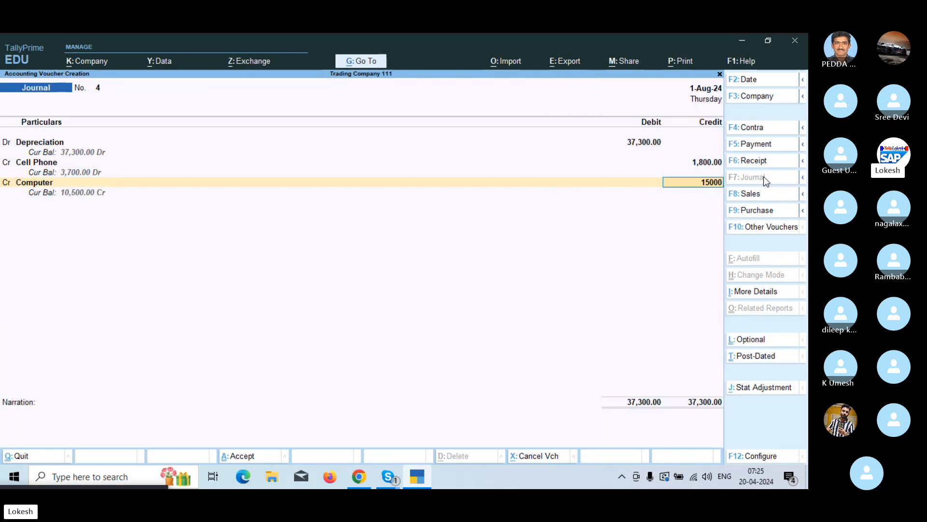
pyautogui.press('Return')
pyautogui.press('Return')
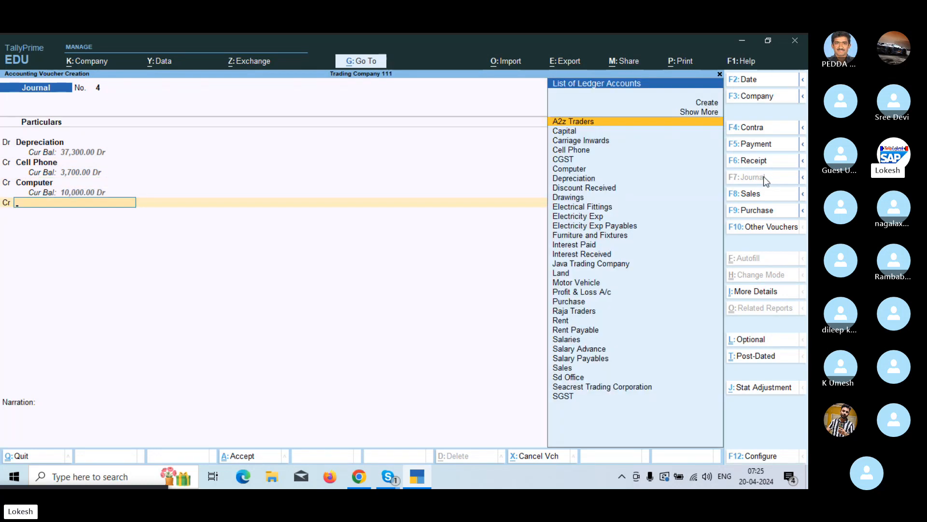
# - Credit the Electrical Fittings ledger with 500 in the depreciation journal
pyautogui.write('el')
pyautogui.press('Down')
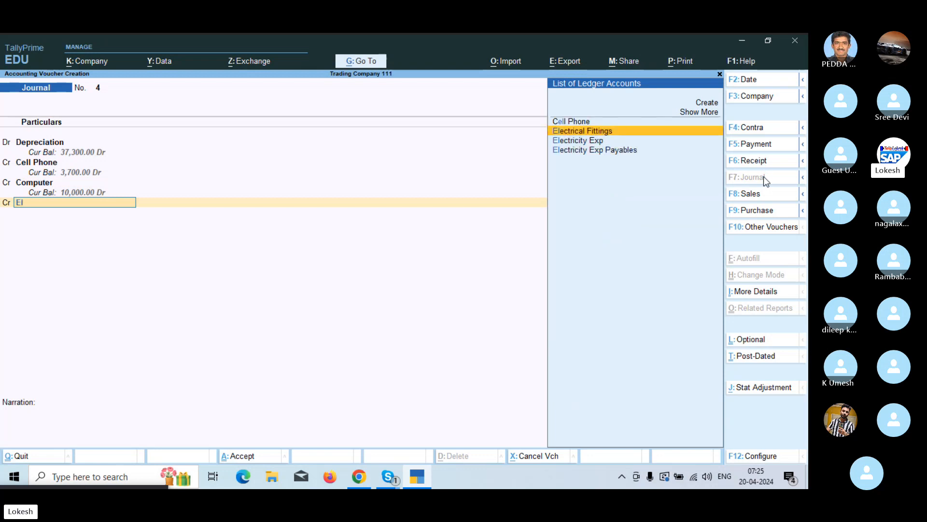
pyautogui.press('Return')
pyautogui.write('500')
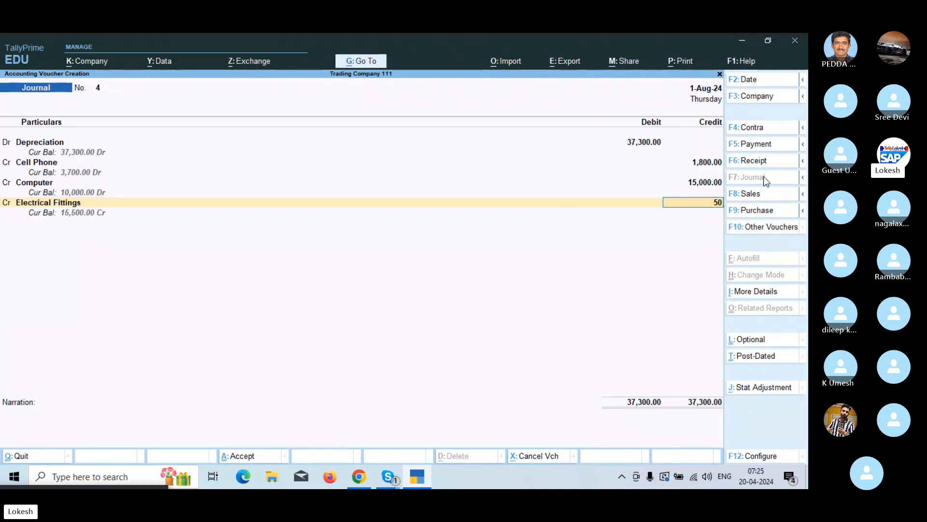
pyautogui.press('Return')
pyautogui.press('Return')
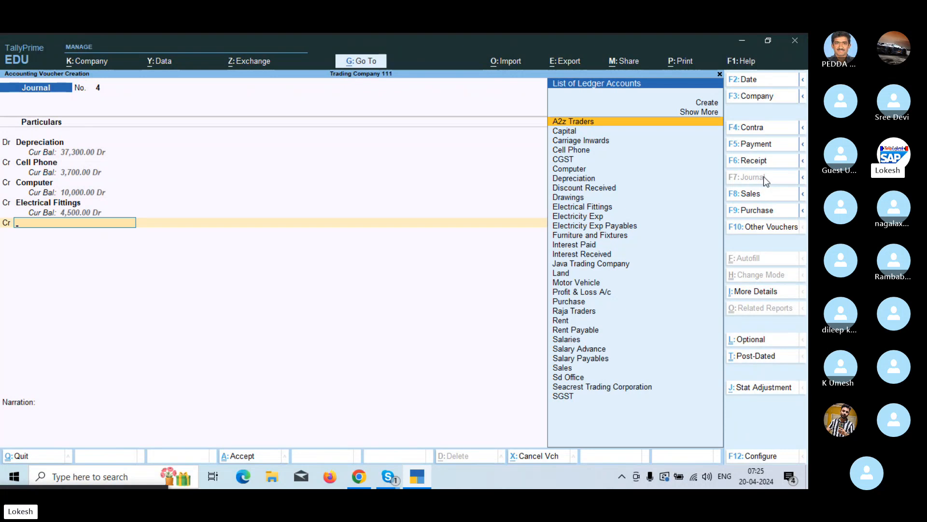
# - Credit the Furniture and Fixtures ledger with 15000 in the depreciation journal
pyautogui.write('f')
pyautogui.press('Down')
pyautogui.press('Return')
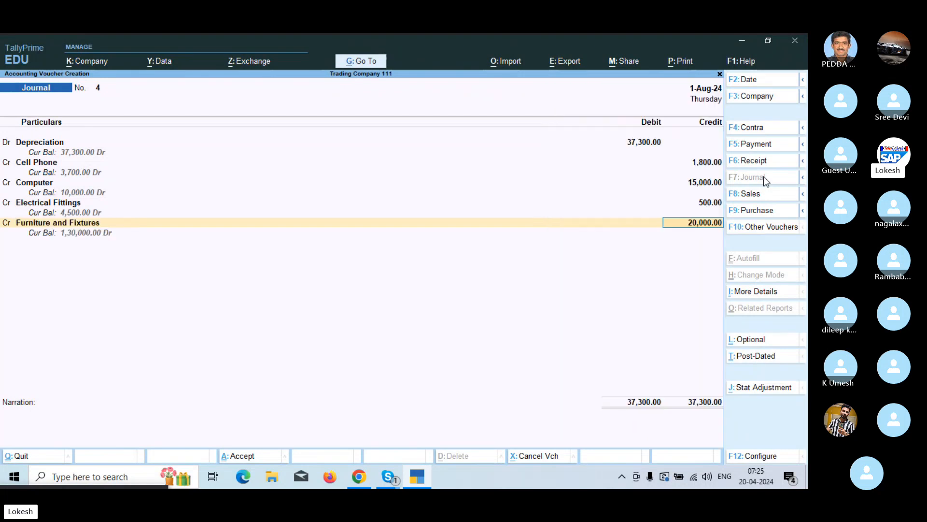
pyautogui.write('15000')
pyautogui.press('Return')
pyautogui.press('Return')
# - Credit the Motor Vehicle ledger with 5000 and save the depreciation journal without a narration
pyautogui.write('M')
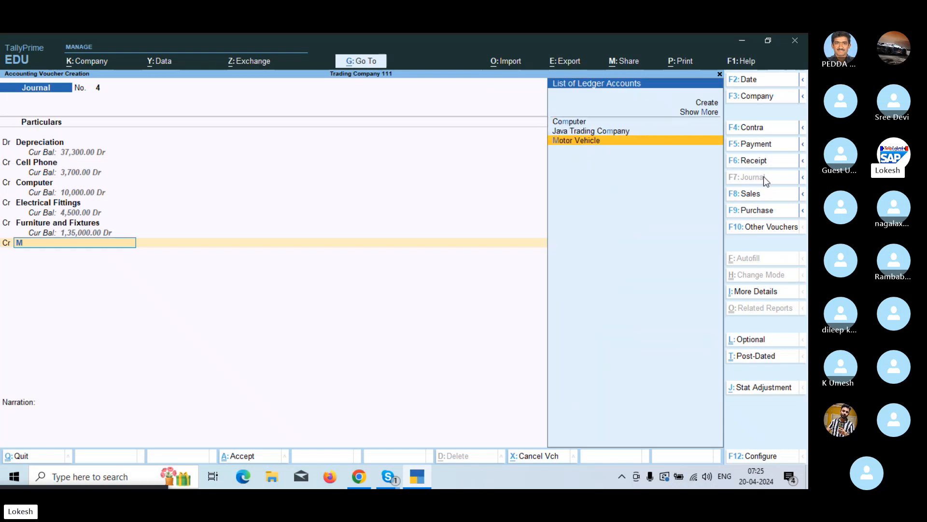
pyautogui.write('o')
pyautogui.press('Return')
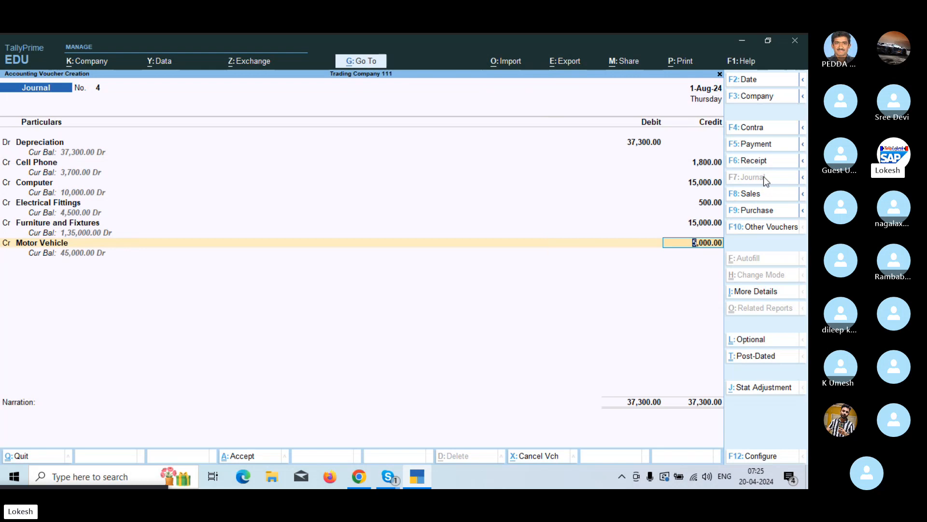
pyautogui.press('Return')
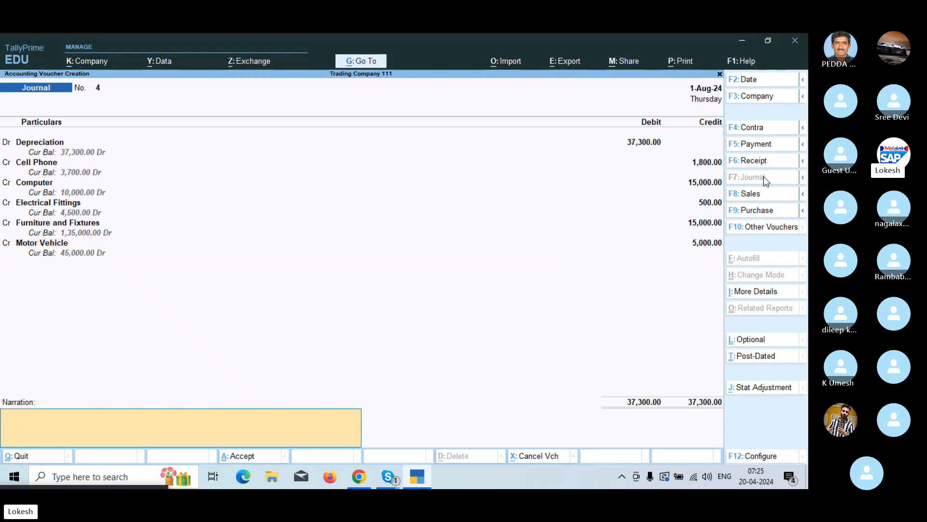
pyautogui.press('Return')
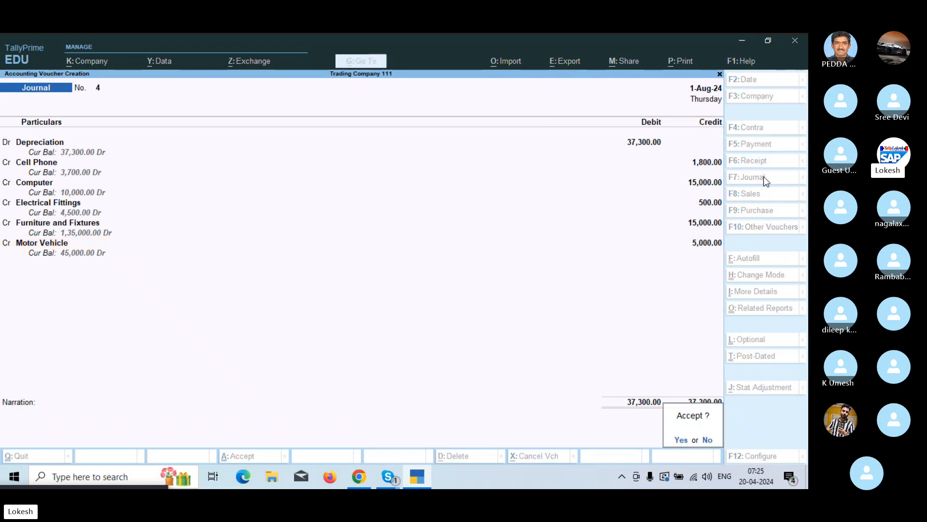
pyautogui.press('y')
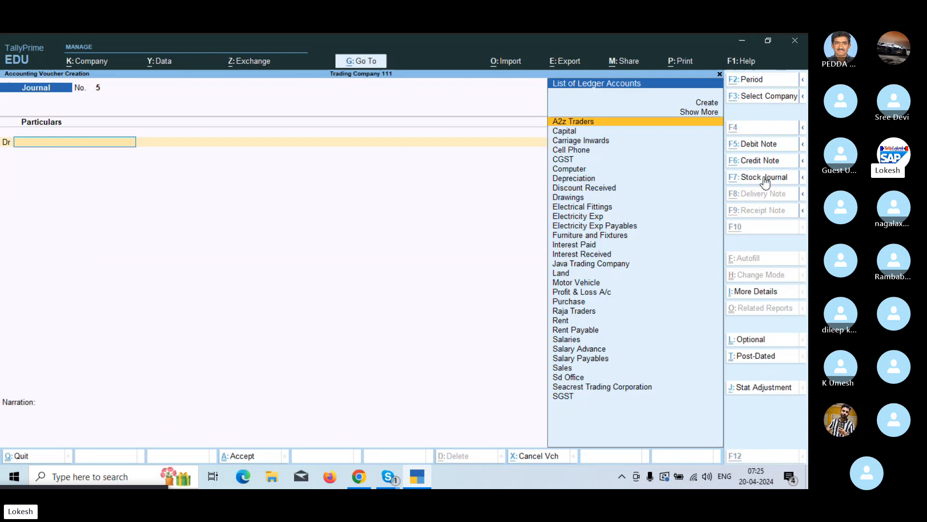
# - Create an Insurance Exp ledger under Indirect Expenses and debit it with 1800 in a new journal entry
pyautogui.hotkey('alt', 'c')
pyautogui.write('Insurance Exp')
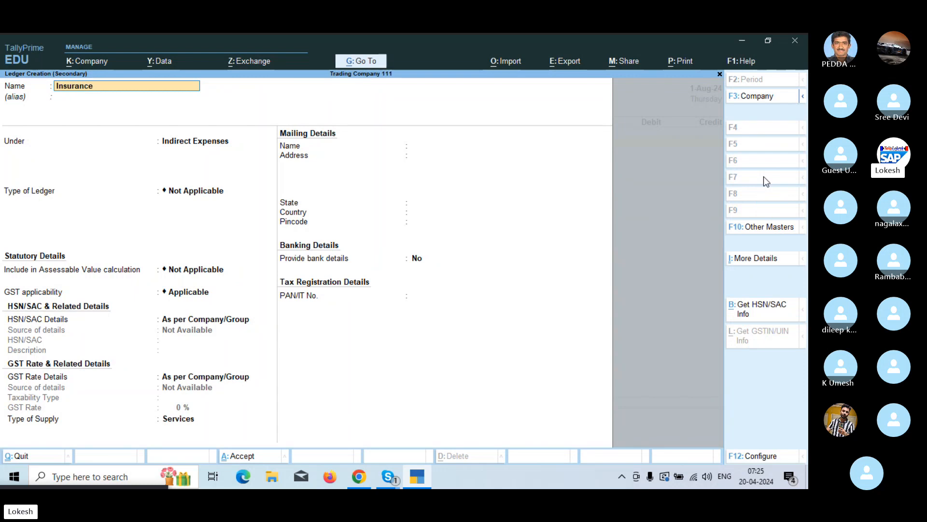
pyautogui.press('Return')
pyautogui.press('Return')
pyautogui.press('Return')
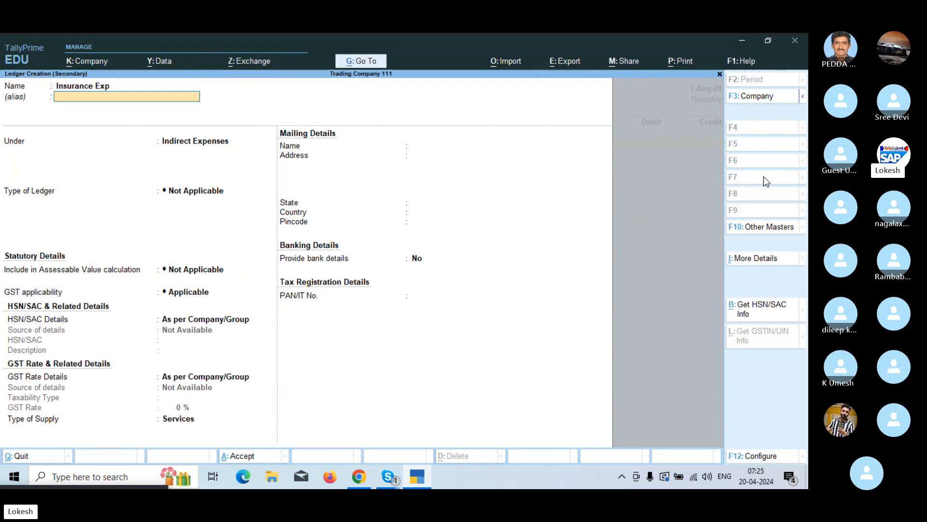
pyautogui.hotkey('ctrl', 'a')
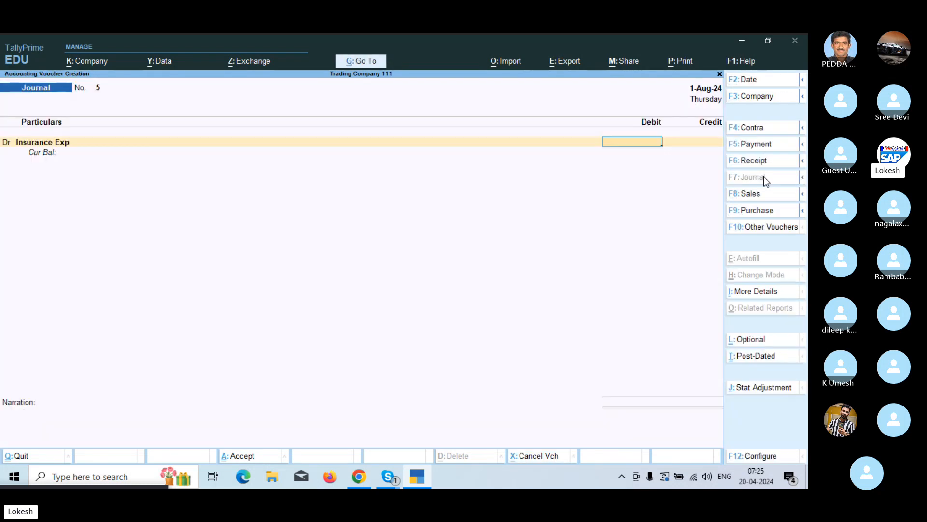
pyautogui.write('1800')
pyautogui.press('Return')
pyautogui.press('Return')
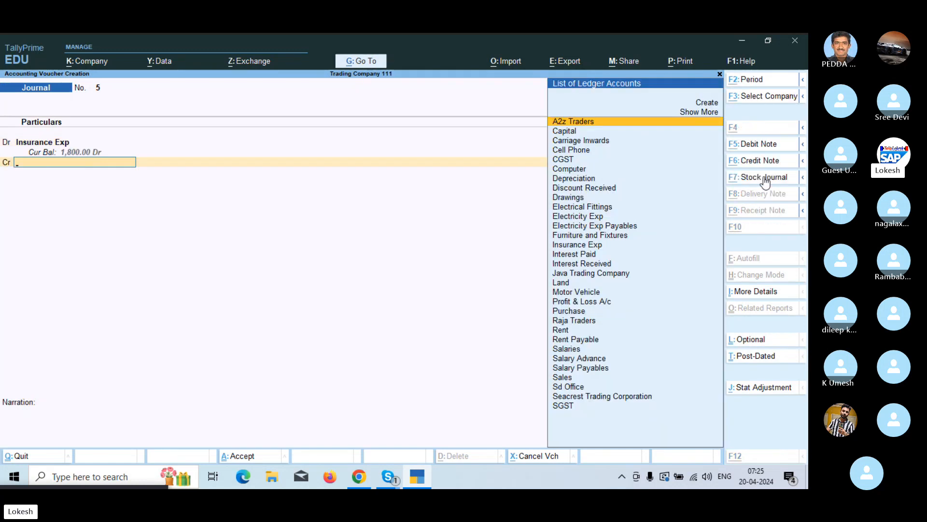
# - Create a Prepaid Insurance ledger under Current Assets as the credit account of the insurance journal
pyautogui.hotkey('alt', 'c')
pyautogui.write('Prepaid Insurance')
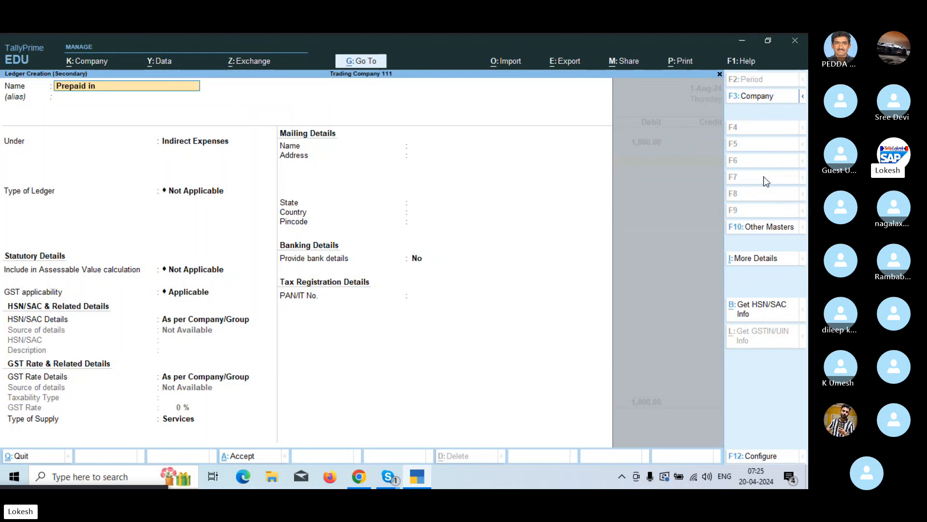
pyautogui.press('Return')
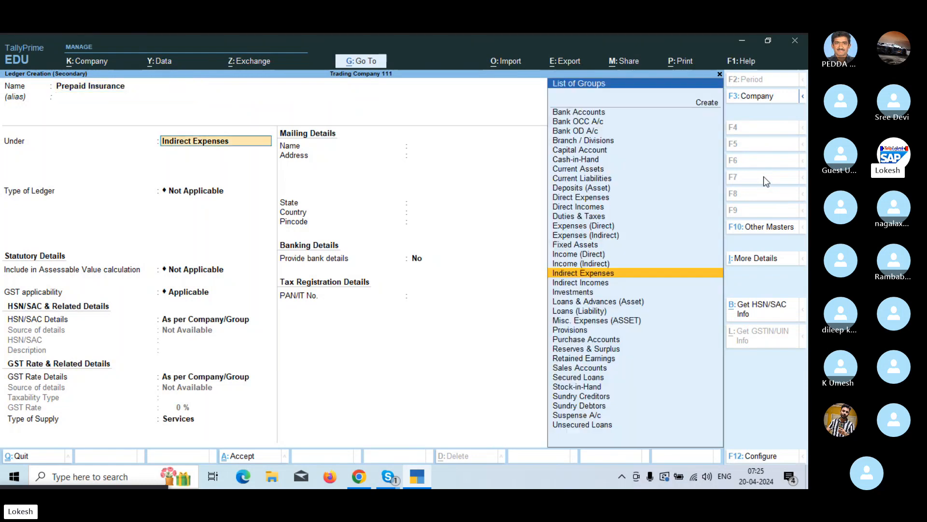
pyautogui.write('Cur')
pyautogui.press('Return')
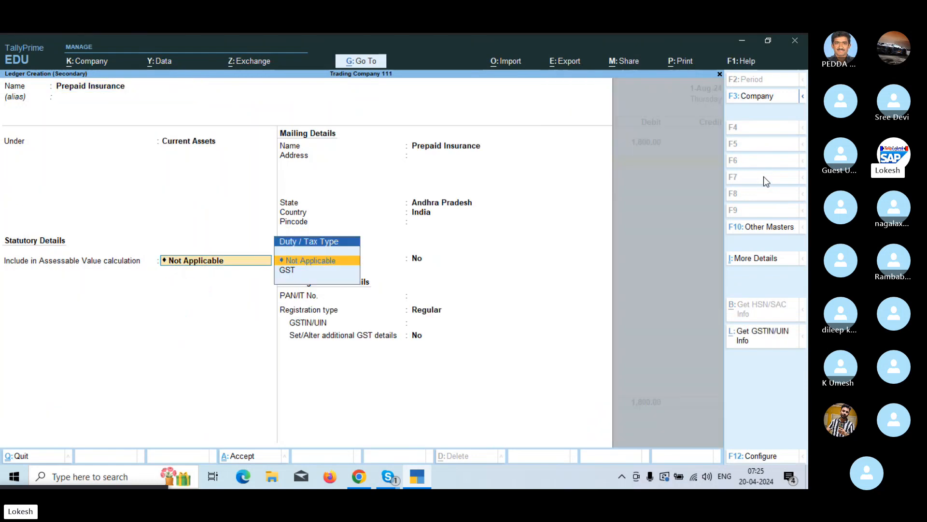
pyautogui.hotkey('ctrl', 'a')
# - Credit Prepaid Insurance with 1800 and save the insurance journal without a narration
pyautogui.press('Return')
pyautogui.press('Return')
pyautogui.press('Return')
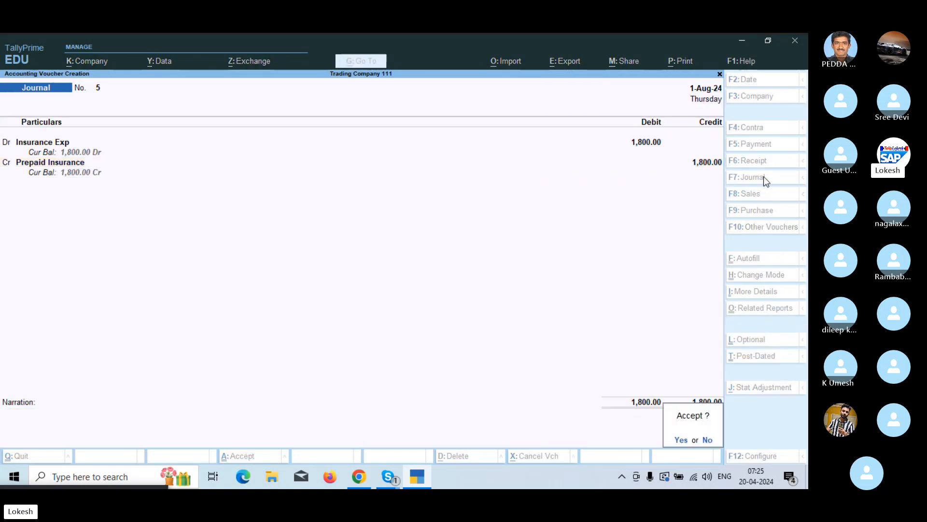
pyautogui.press('Return')
# - Record a journal debiting Drawings and crediting Capital with 53000, and save it without a narration
pyautogui.write('dr')
pyautogui.press('Return')
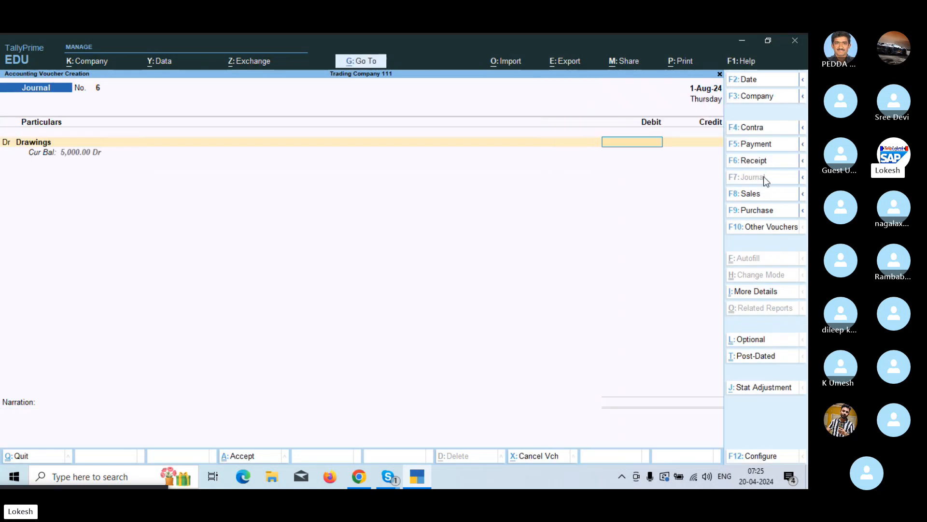
pyautogui.write('53000')
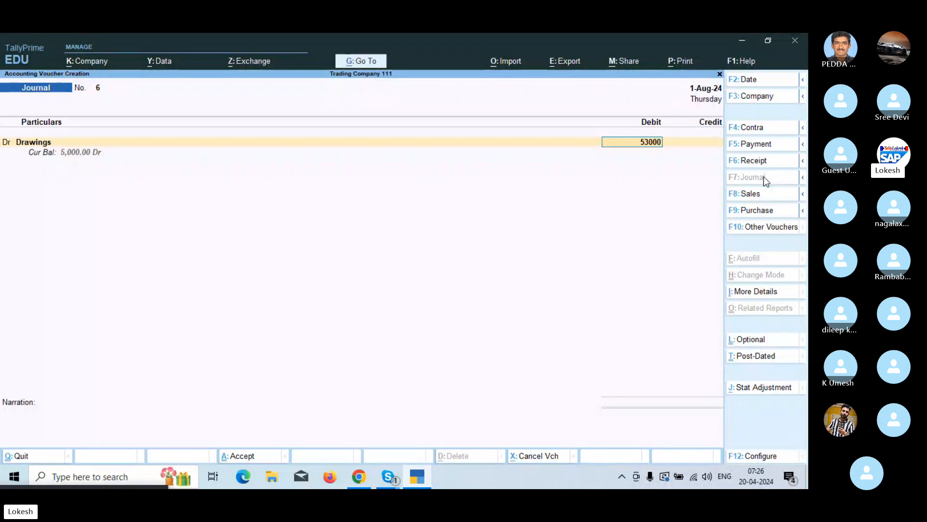
pyautogui.press('Return')
pyautogui.press('Down')
pyautogui.press('Return')
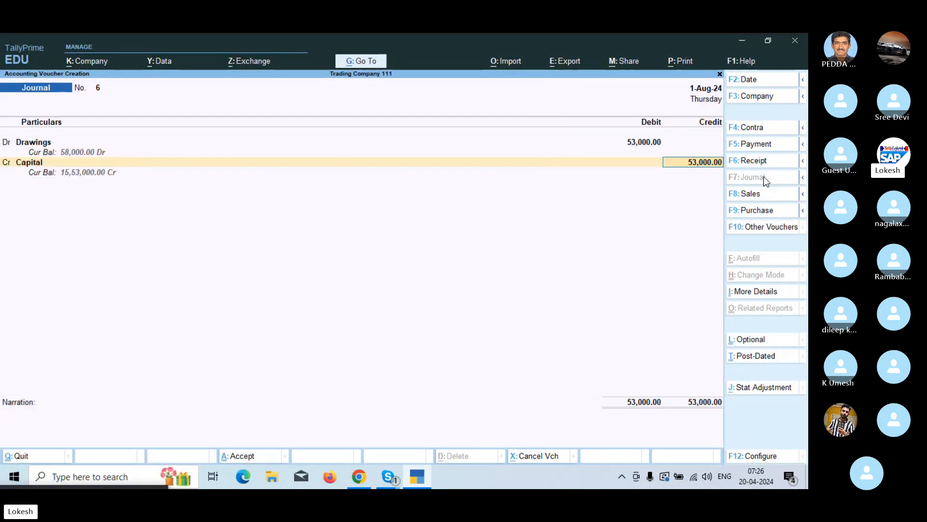
pyautogui.press('Return')
pyautogui.press('Return')
pyautogui.press('Return')
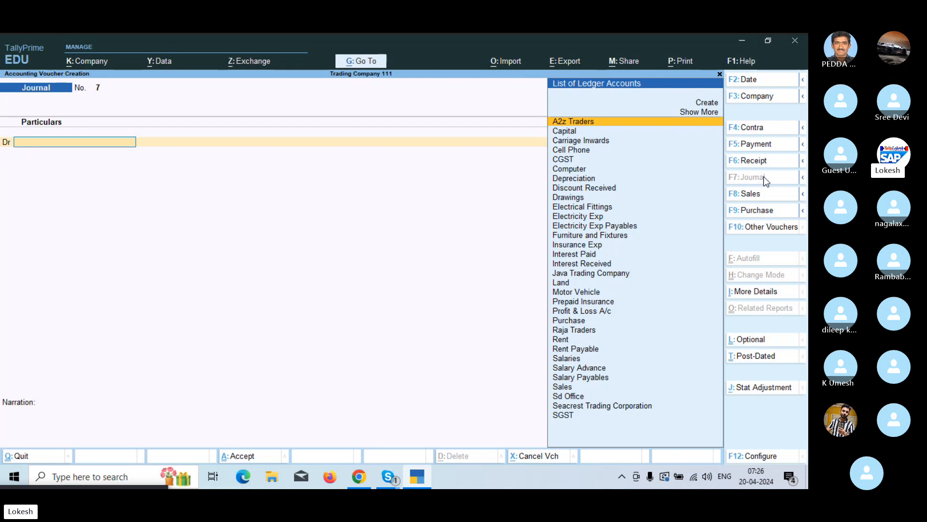
# - Debit Profit & Loss A/c with 3903 in a new journal entry
pyautogui.write('Pr')
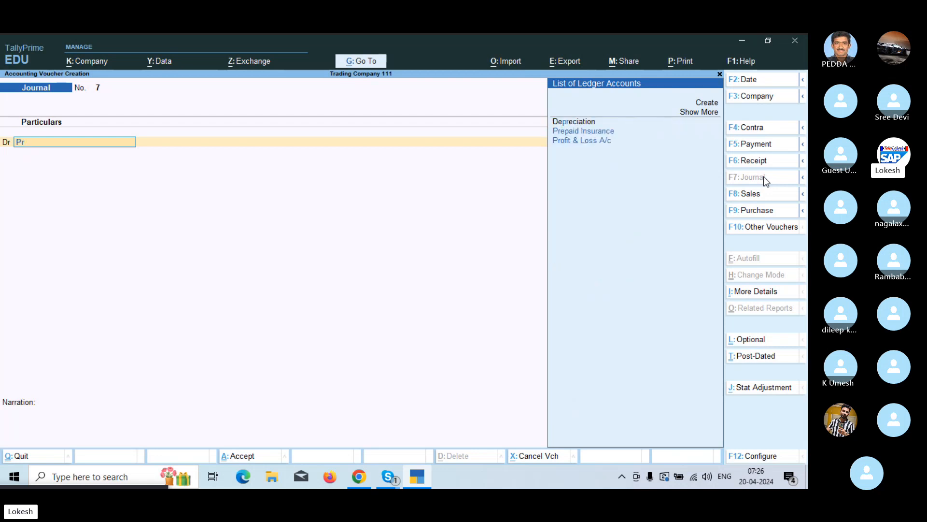
pyautogui.press('Down')
pyautogui.press('Down')
pyautogui.press('Return')
pyautogui.write('3903.')
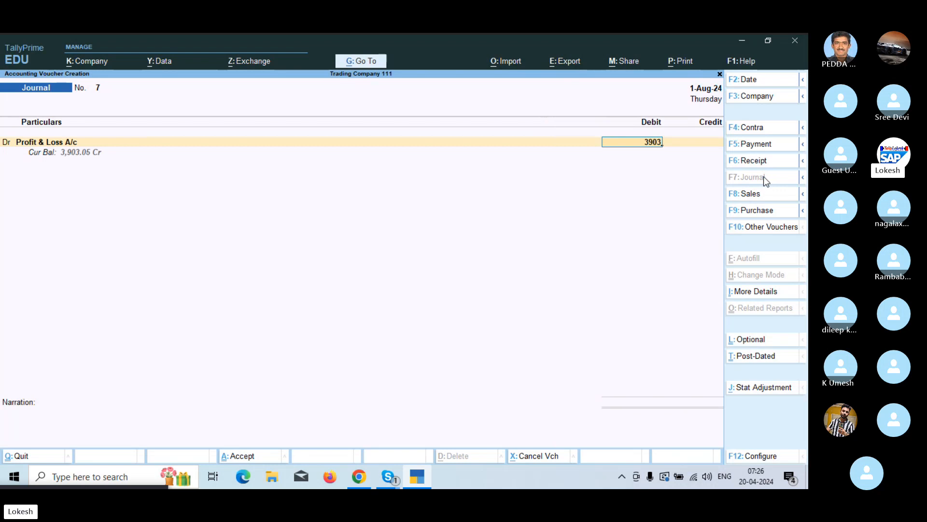
pyautogui.press('Return')
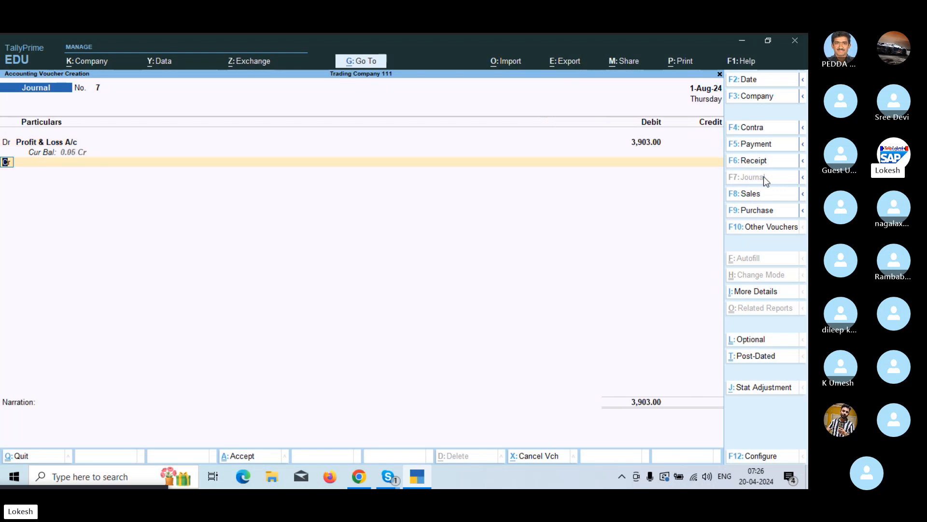
# - Credit Capital with 3903, save the profit transfer journal without a narration and leave voucher entry
pyautogui.press('Return')
pyautogui.press('Down')
pyautogui.press('Return')
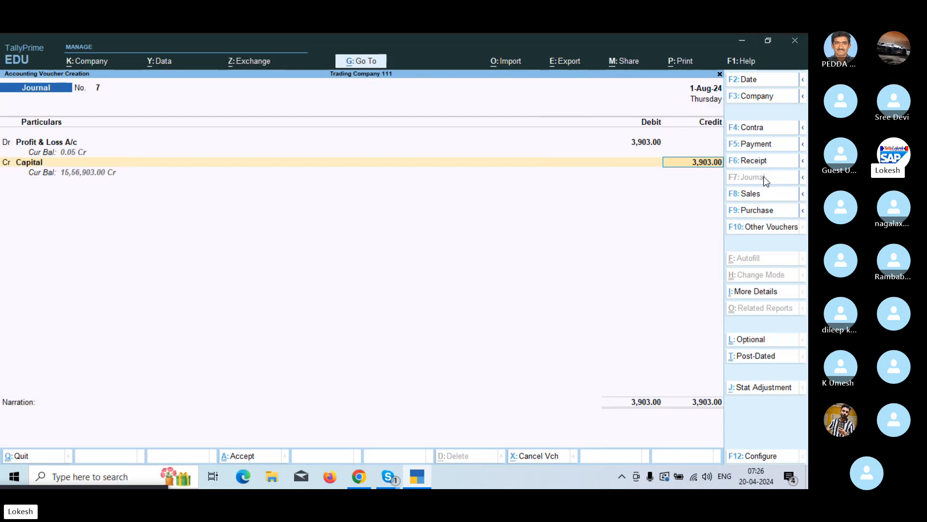
pyautogui.press('Return')
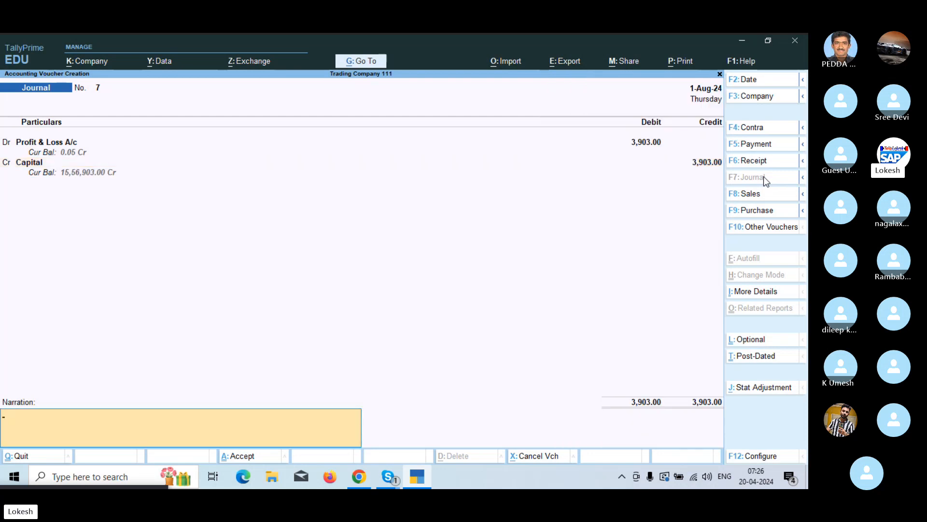
pyautogui.press('Return')
pyautogui.press('Return')
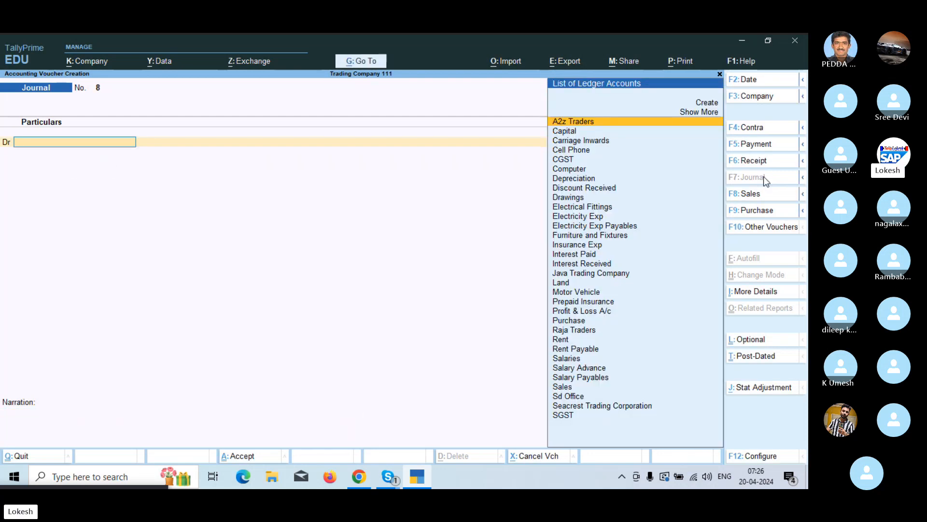
pyautogui.press('Escape')
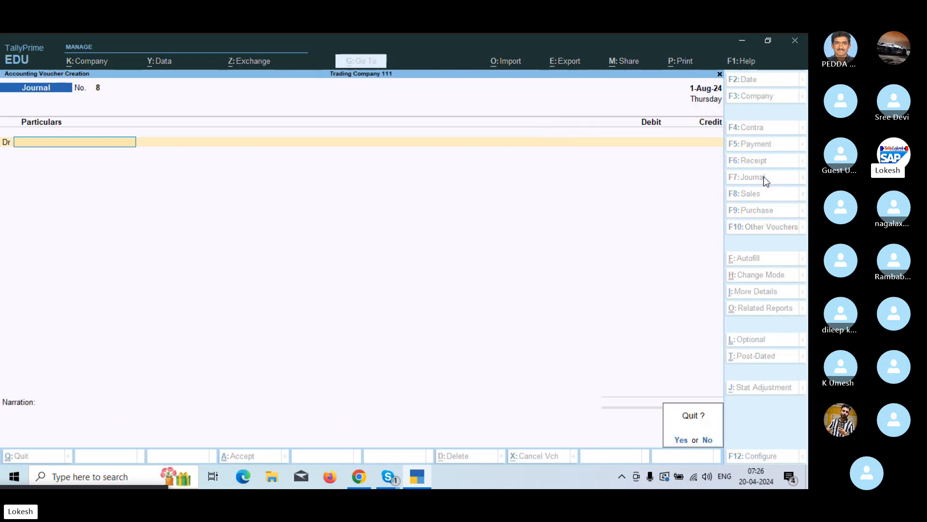
pyautogui.press('Return')
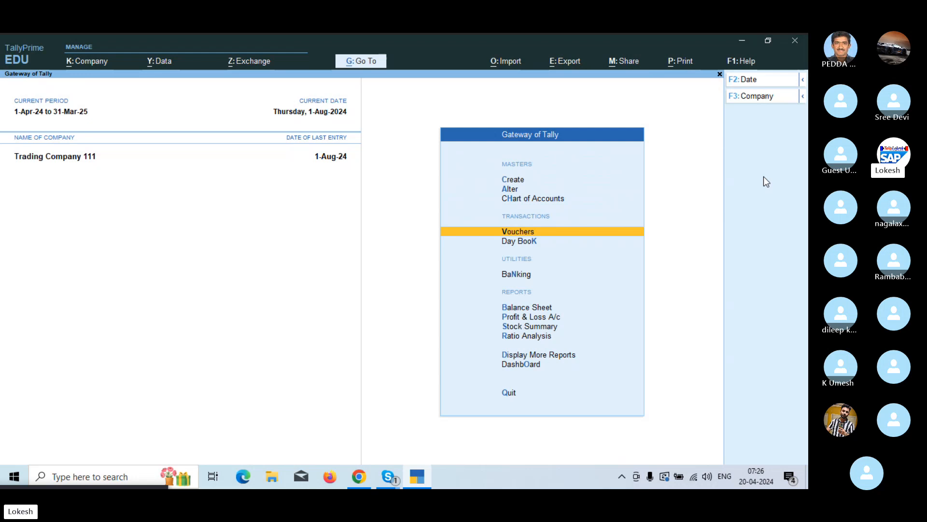
# - Examine the Balance Sheet of Trading Company 111 in its detailed view
pyautogui.press('Down')
pyautogui.press('Down')
pyautogui.press('Down')
pyautogui.press('Down')
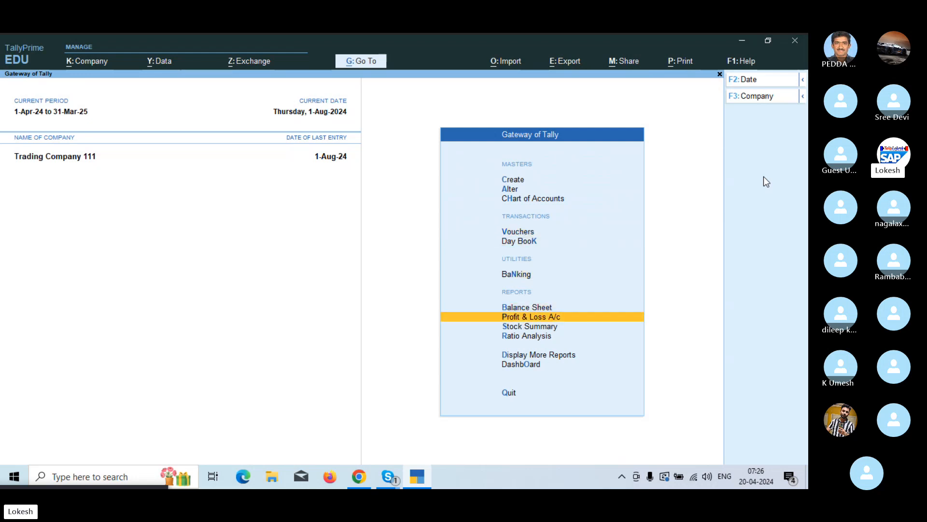
pyautogui.press('Up')
pyautogui.press('Return')
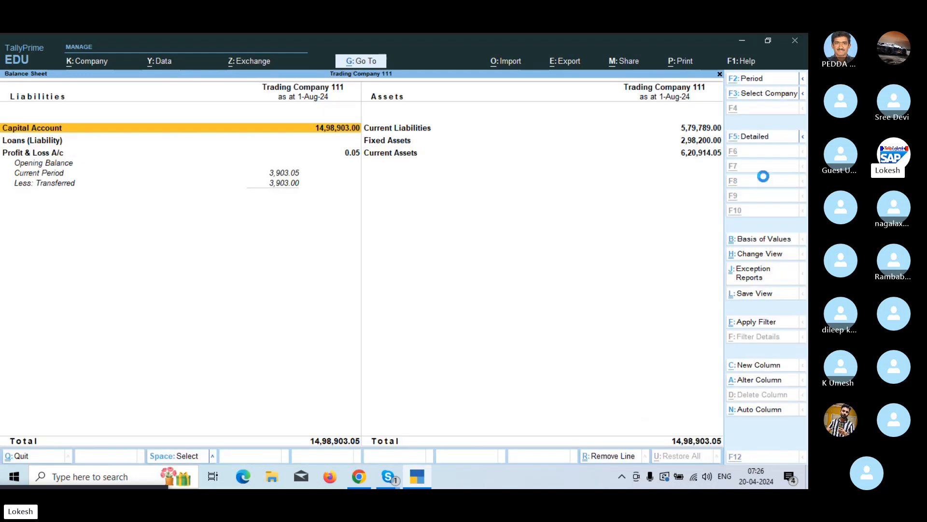
pyautogui.hotkey('alt', 'F5')
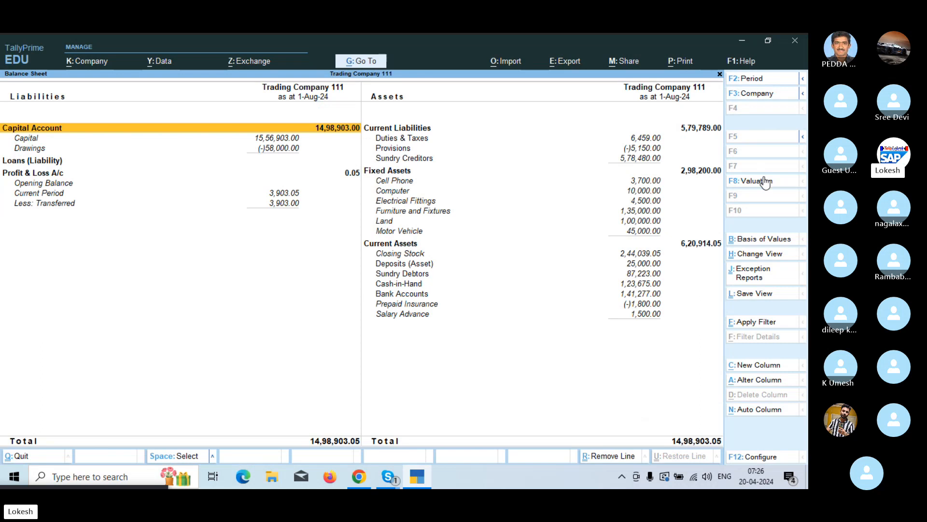
pyautogui.press('Escape')
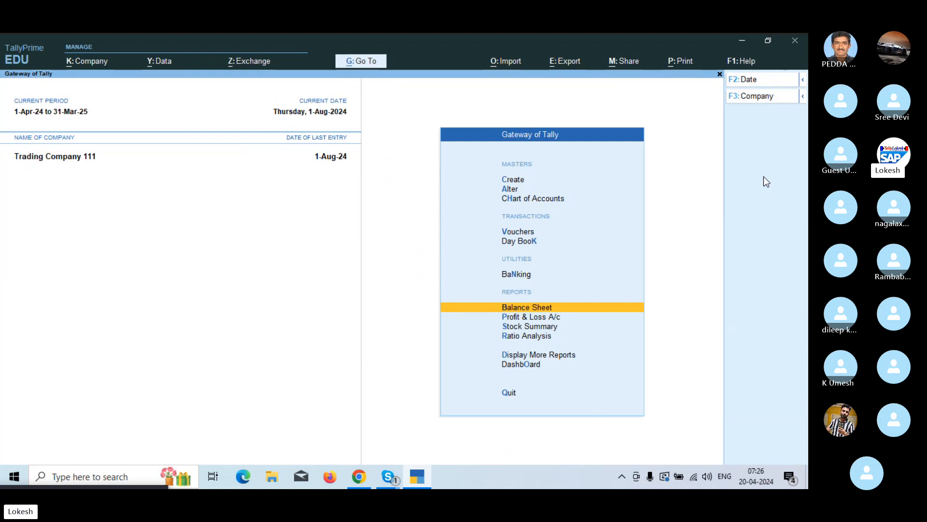
# - Open the Split Company Data form for Trading Company 111
pyautogui.click(162, 62)
pyautogui.press('Down')
pyautogui.press('Down')
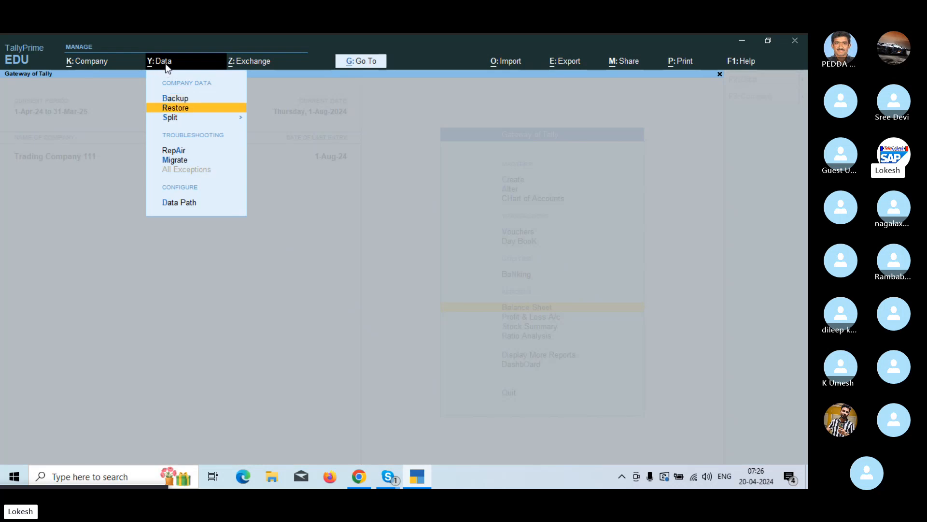
pyautogui.press('Return')
pyautogui.press('Down')
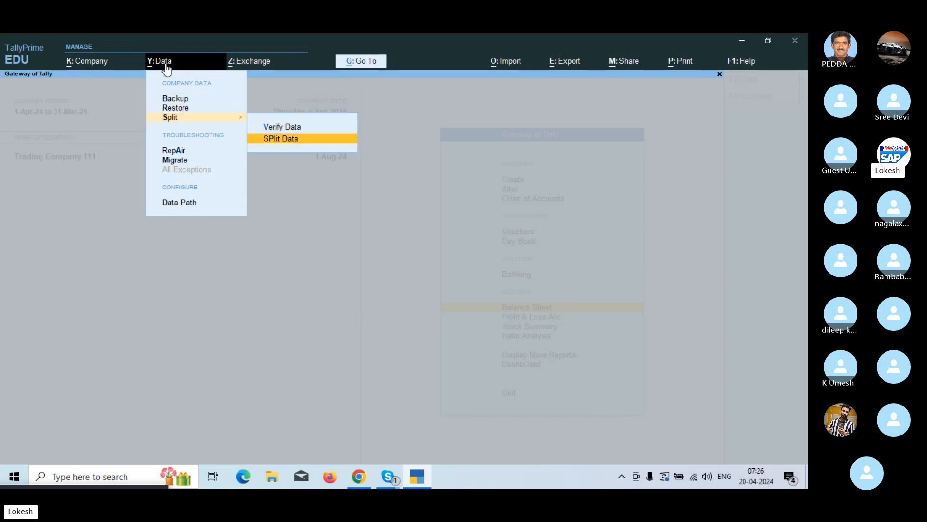
pyautogui.press('Return')
pyautogui.press('Return')
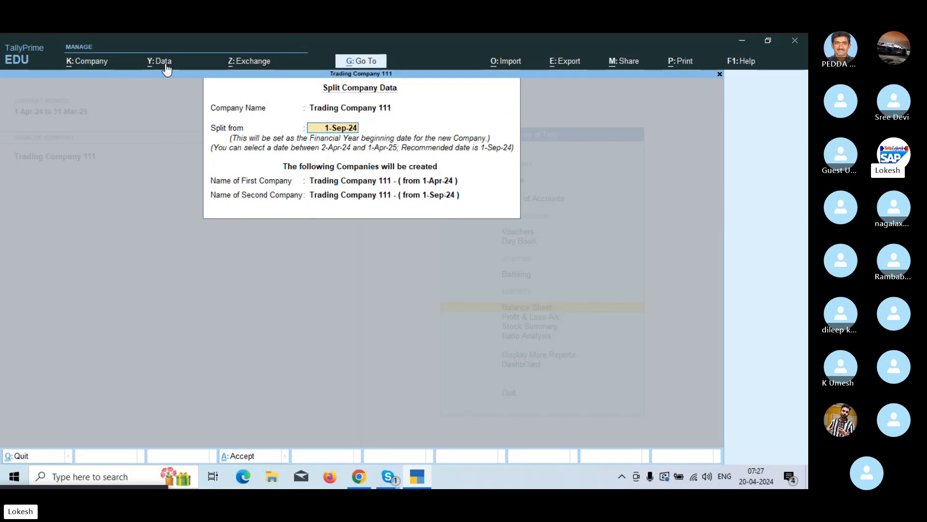
# - Set the split date to 1-Apr-25 and carry out the split of the company data
pyautogui.write('1-4-24')
pyautogui.press('Return')
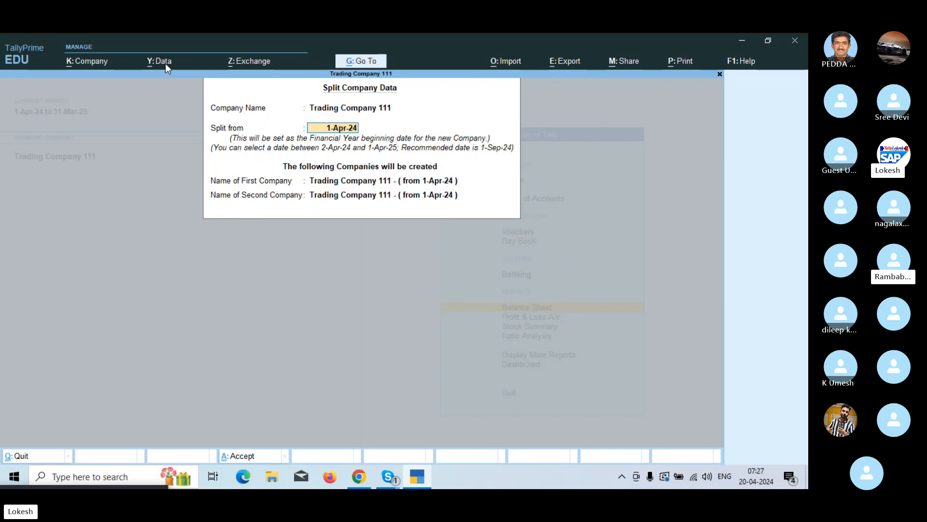
pyautogui.press('BackSpace')
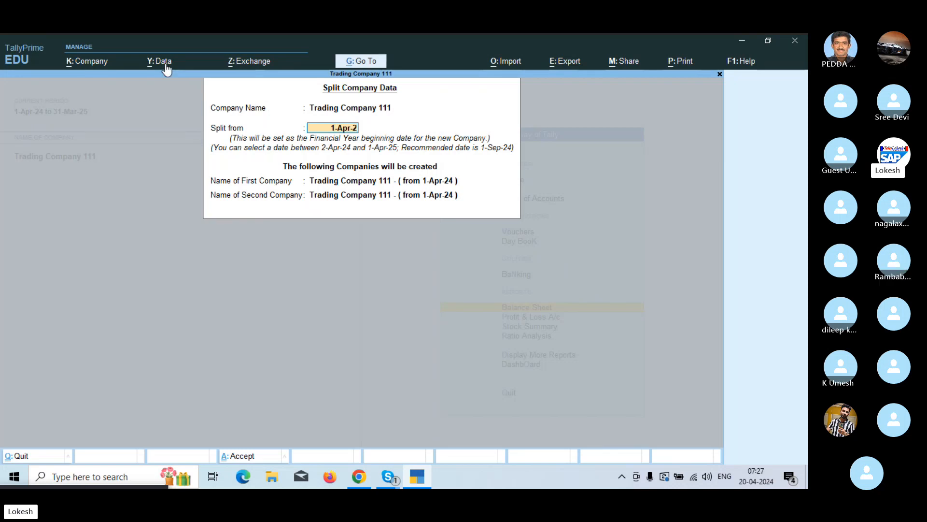
pyautogui.write('5')
pyautogui.press('Return')
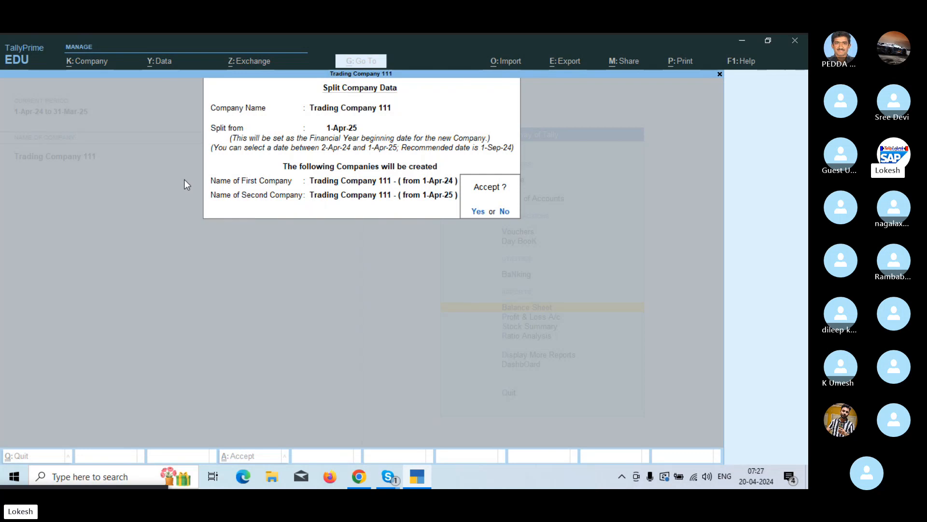
pyautogui.press('y')
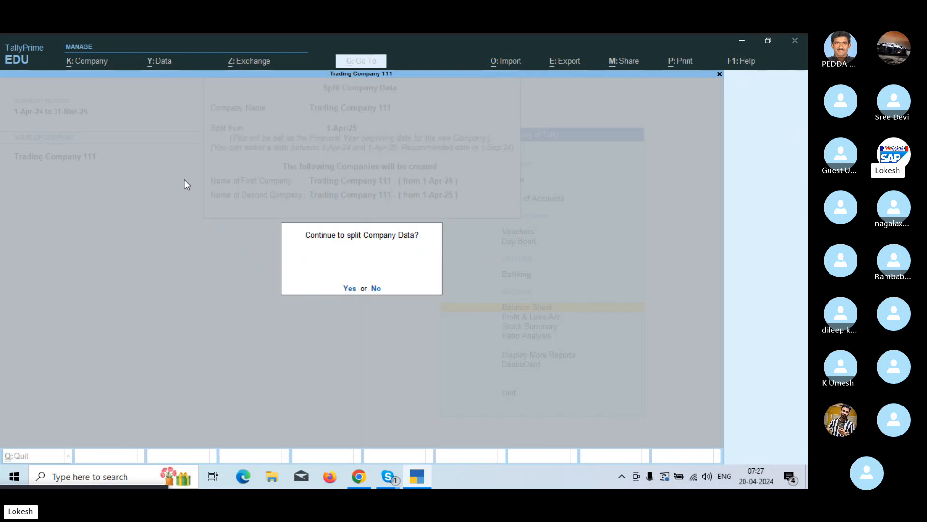
pyautogui.click(346, 287)
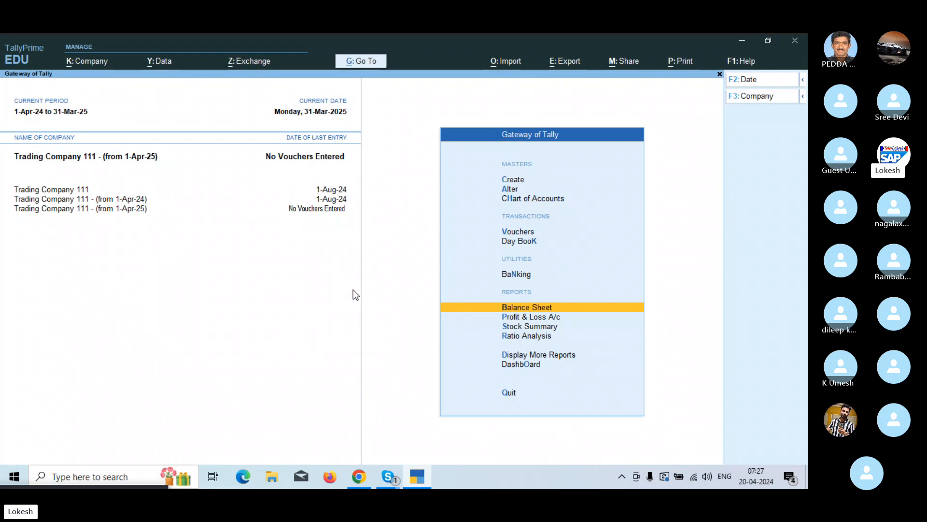
# - Delete the split company Trading Company 111 - (from 1-Apr-24)
pyautogui.click(97, 63)
pyautogui.press('Down')
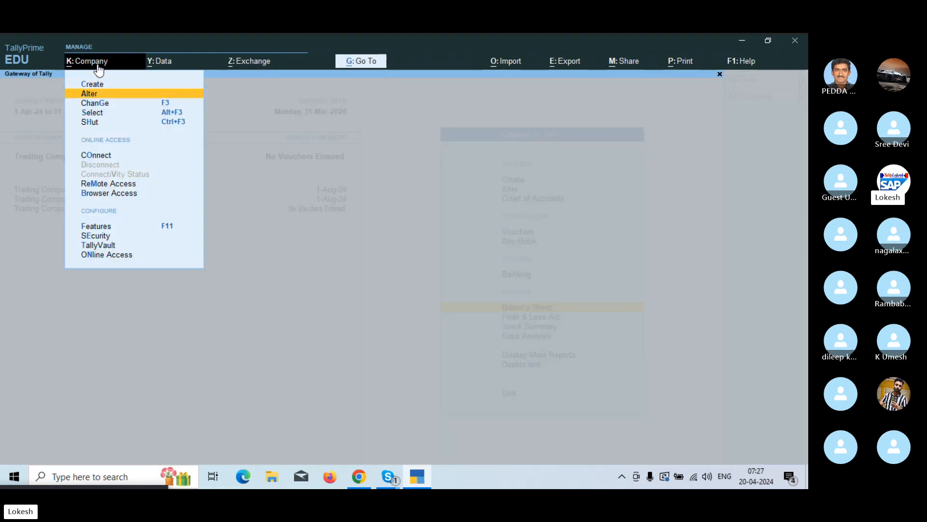
pyautogui.press('Return')
pyautogui.press('Up')
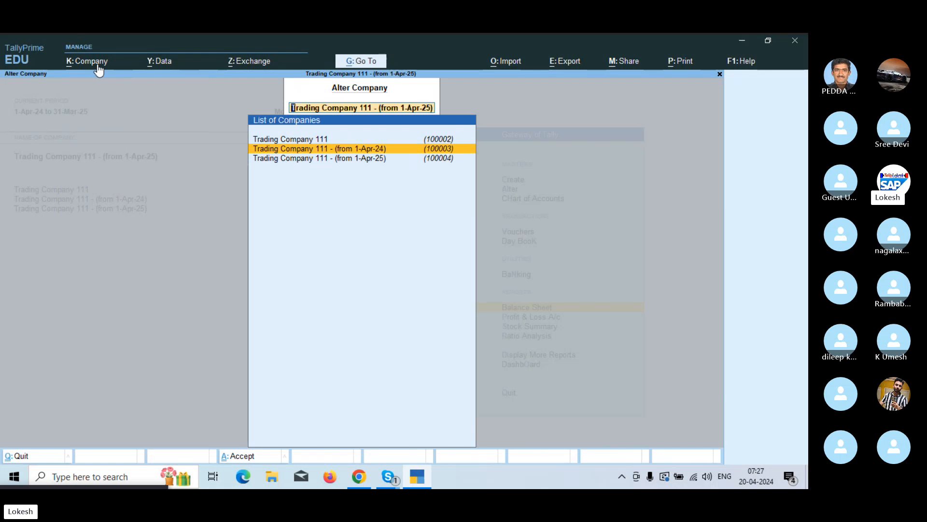
pyautogui.press('Return')
pyautogui.hotkey('alt', 'd')
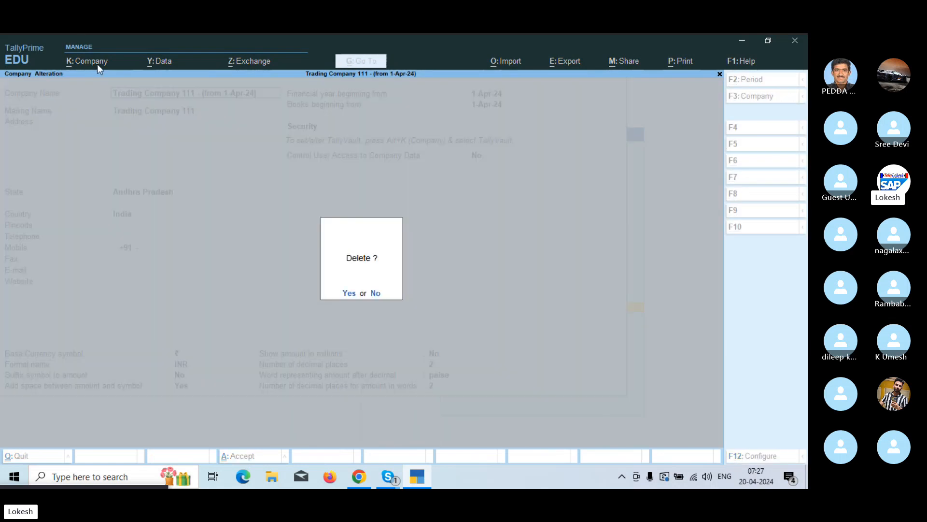
pyautogui.press('y')
pyautogui.press('y')
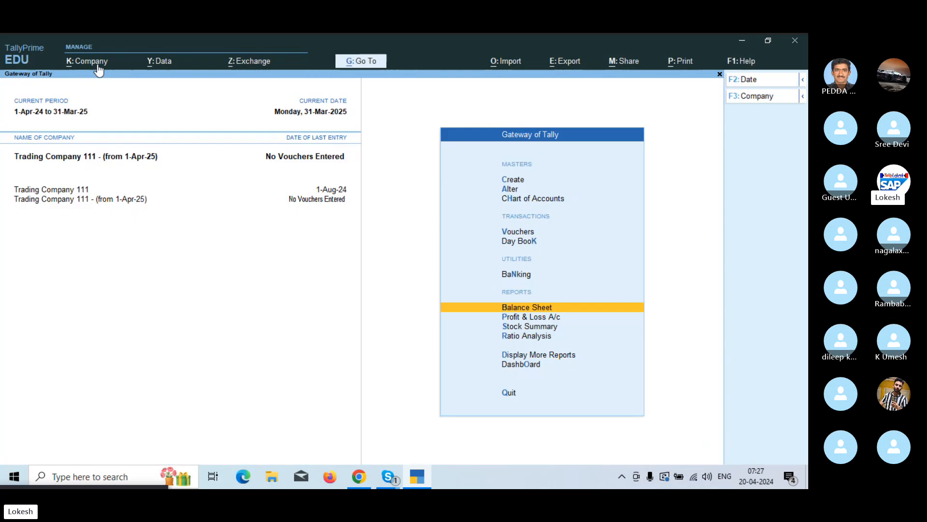
# - Rename the original Trading Company 111, including its mailing name, as Trading Company 111 (24-25)
pyautogui.click(98, 68)
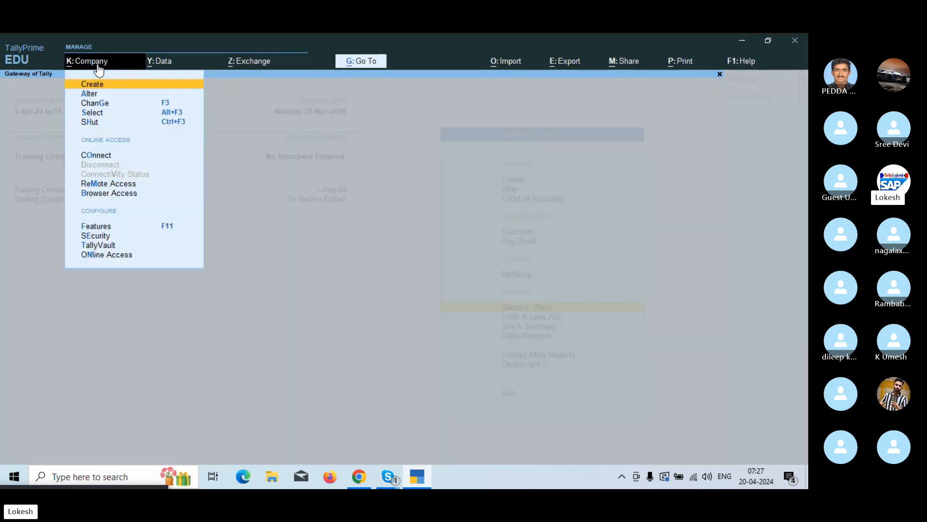
pyautogui.press('a')
pyautogui.press('Up')
pyautogui.press('Return')
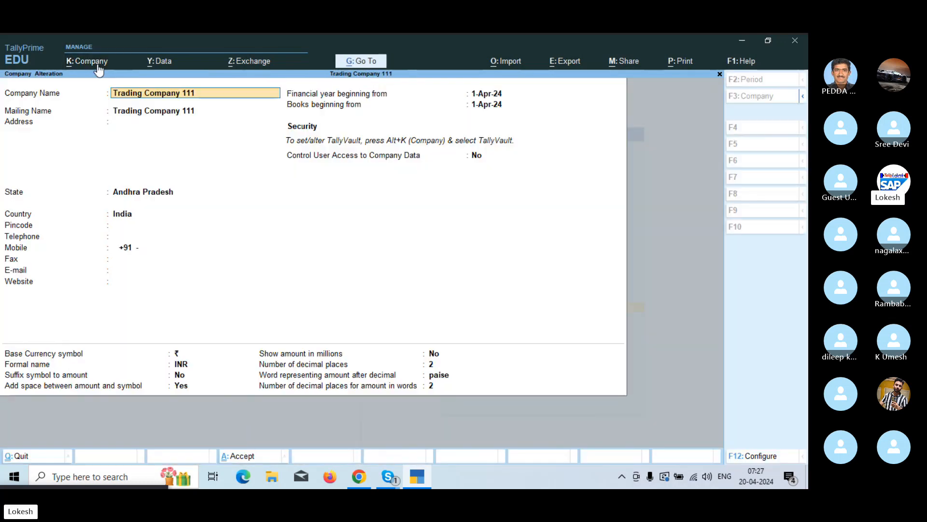
pyautogui.hotkey('ctrl', 'Right')
pyautogui.hotkey('ctrl', 'Right')
pyautogui.hotkey('ctrl', 'Right')
pyautogui.write('(24')
pyautogui.write('5)')
pyautogui.press('Return')
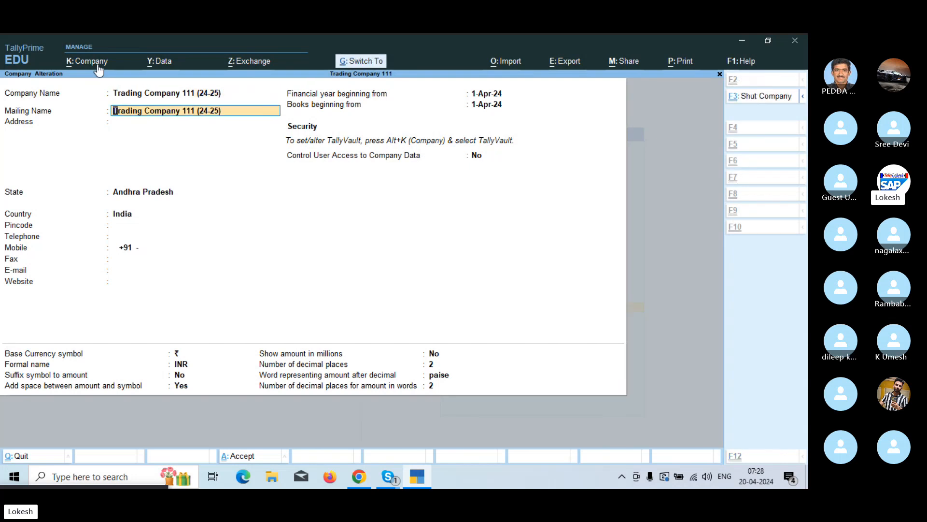
# - Rename Trading Company 111 - (from 1-Apr-25) as Trading Company 111 (25-26), save it and leave company alteration
pyautogui.press('Down')
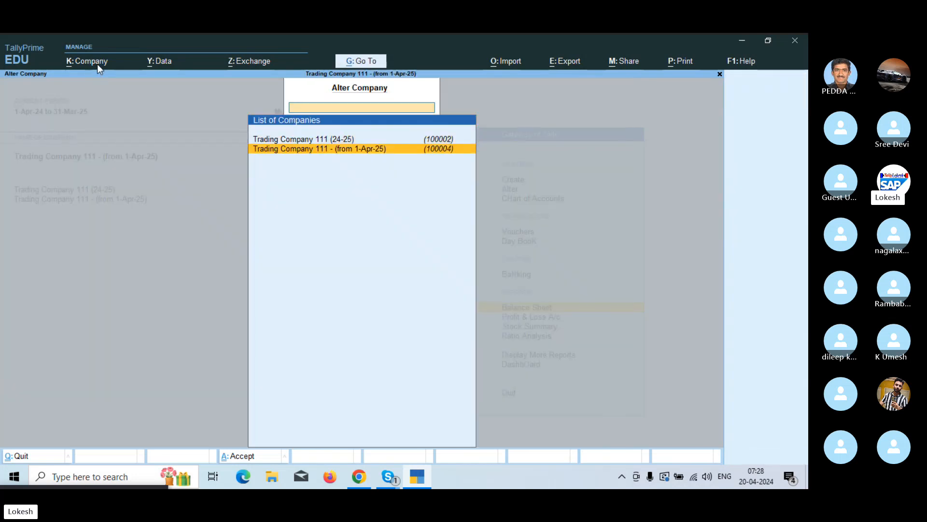
pyautogui.press('Return')
pyautogui.press('ctrl')
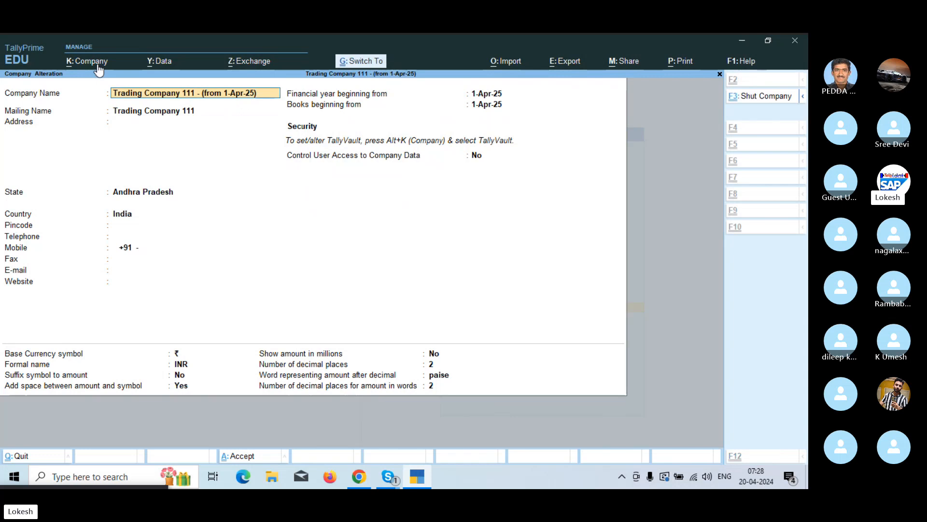
pyautogui.press('BackSpace')
pyautogui.press('BackSpace')
pyautogui.press('BackSpace')
pyautogui.press('BackSpace')
pyautogui.press('BackSpace')
pyautogui.press('BackSpace')
pyautogui.press('BackSpace')
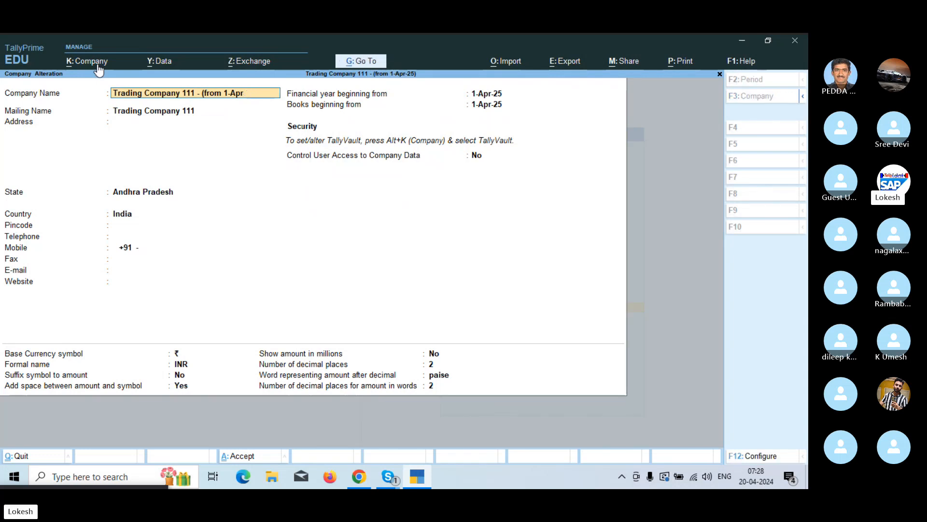
pyautogui.press('BackSpace')
pyautogui.press('BackSpace')
pyautogui.press('BackSpace')
pyautogui.press('BackSpace')
pyautogui.press('BackSpace')
pyautogui.press('BackSpace')
pyautogui.press('BackSpace')
pyautogui.press('BackSpace')
pyautogui.write('(25-26)')
pyautogui.press('Return')
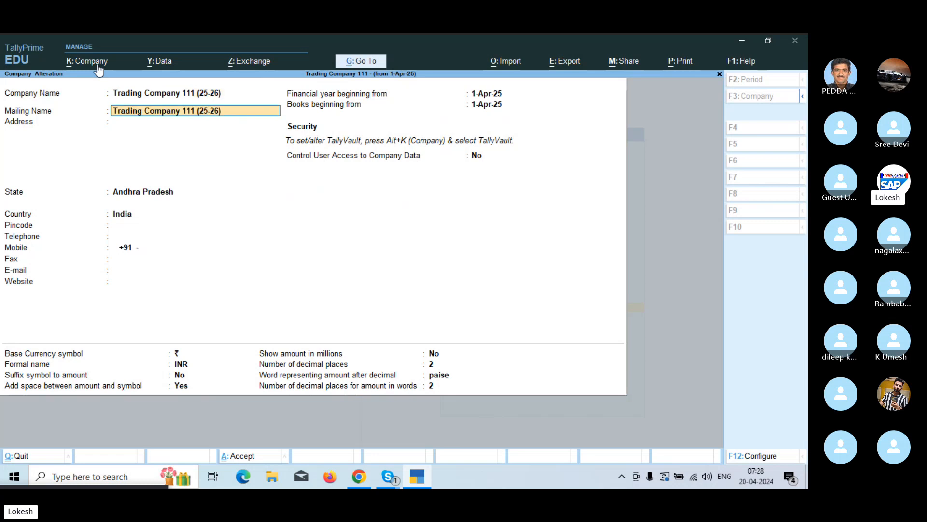
pyautogui.hotkey('ctrl', 'a')
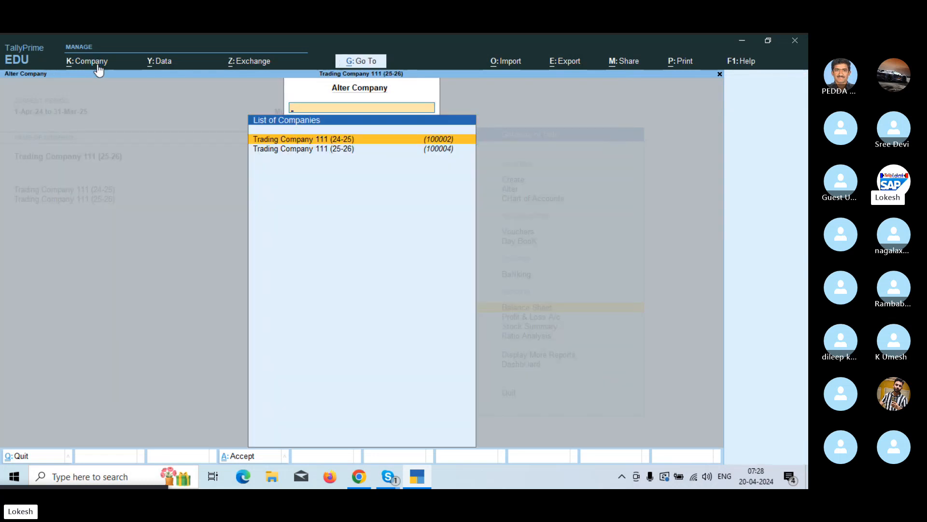
pyautogui.press('Escape')
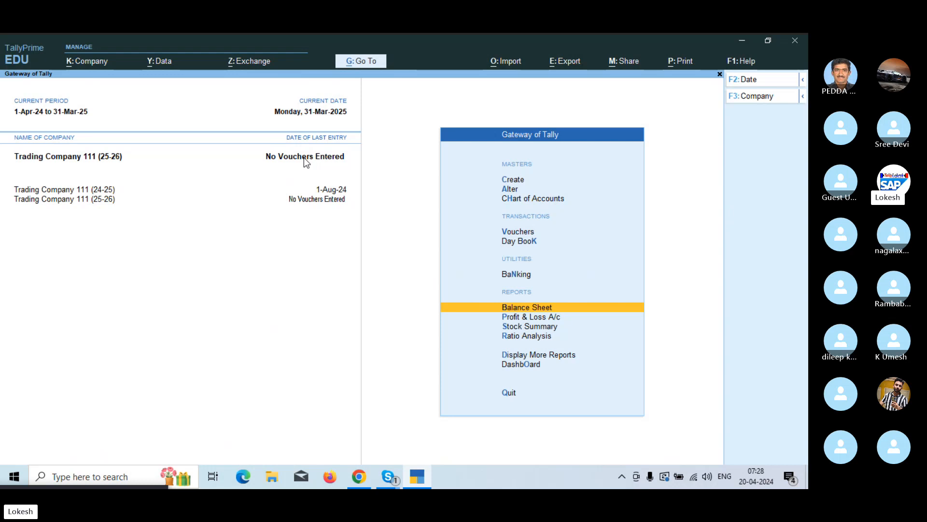
# - Examine the Balance Sheet of Trading Company 111 (25-26) in its detailed view
pyautogui.press('Return')
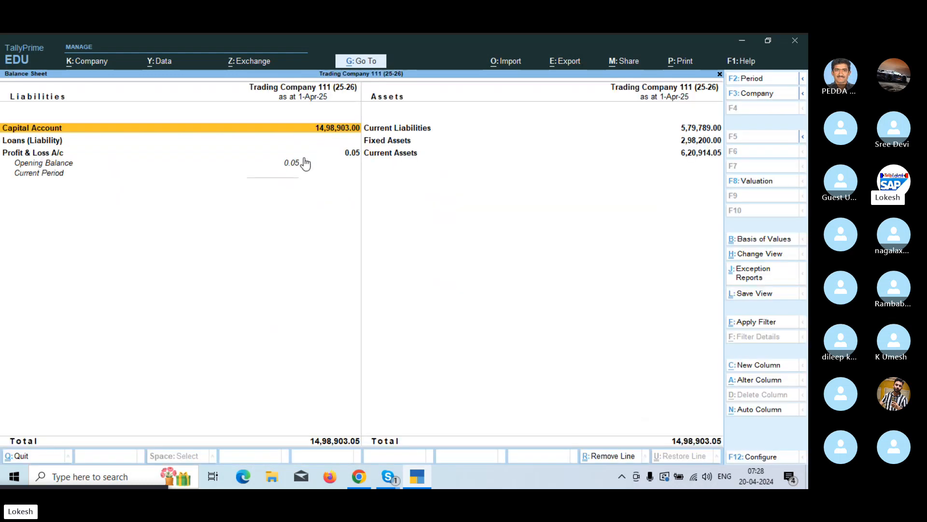
pyautogui.hotkey('alt', 'F5')
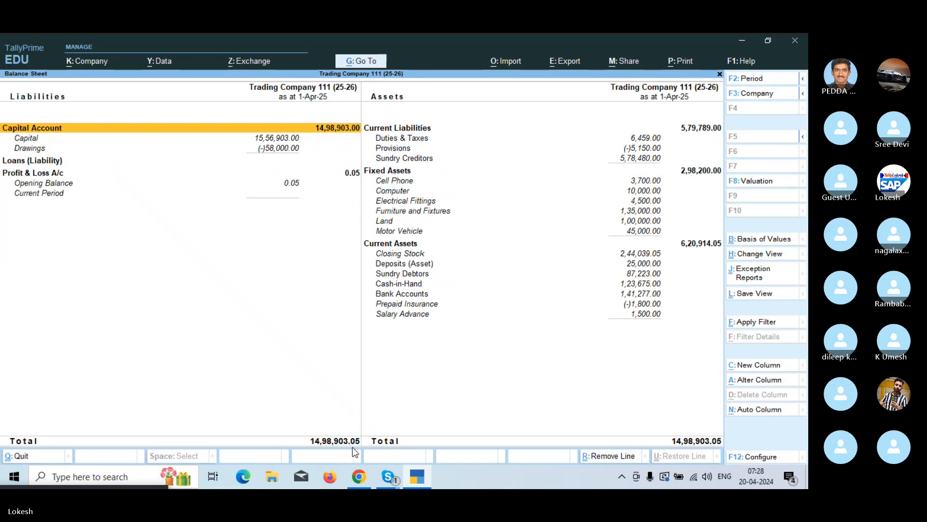
pyautogui.press('Escape')
# - Set the current period of Trading Company 111 (25-26) to 1-Apr-25 through 31-Mar-26
pyautogui.press('Up')
pyautogui.press('Up')
pyautogui.press('Up')
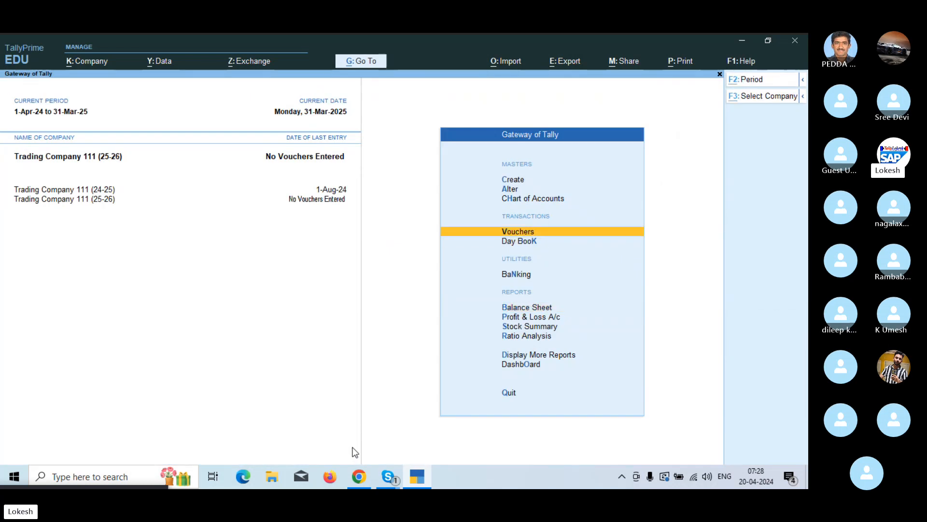
pyautogui.press('F2')
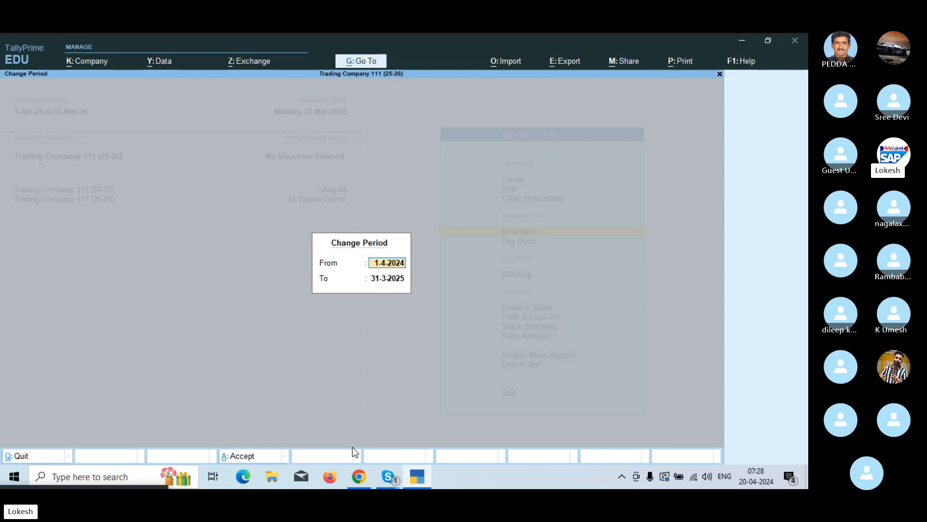
pyautogui.write('1-4-')
pyautogui.write('2025')
pyautogui.press('Return')
pyautogui.write('31-3')
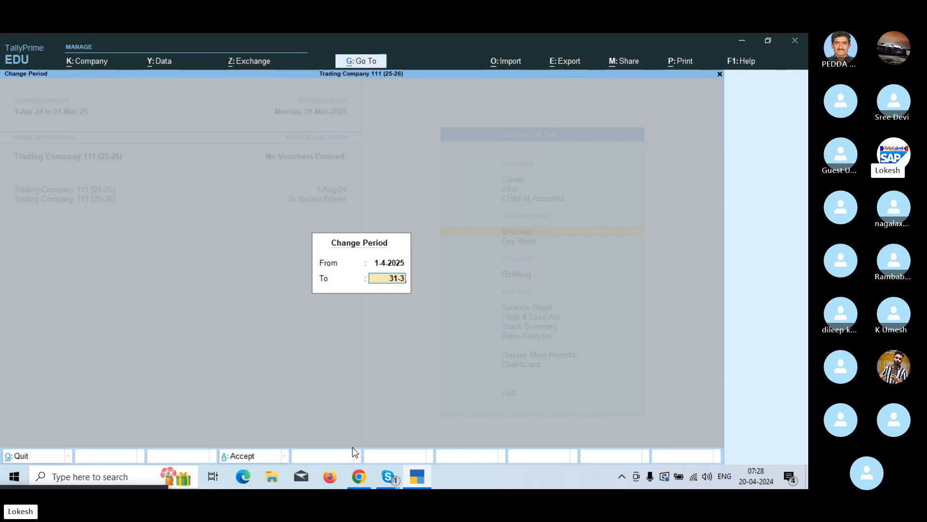
pyautogui.press('Return')
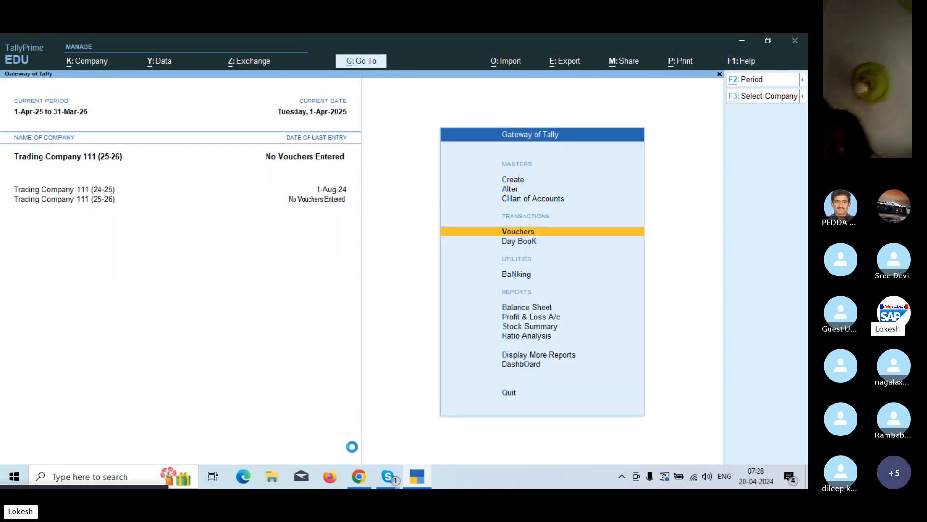
pyautogui.hotkey('alt', 'F2')
pyautogui.press('Escape')
pyautogui.press('Escape')
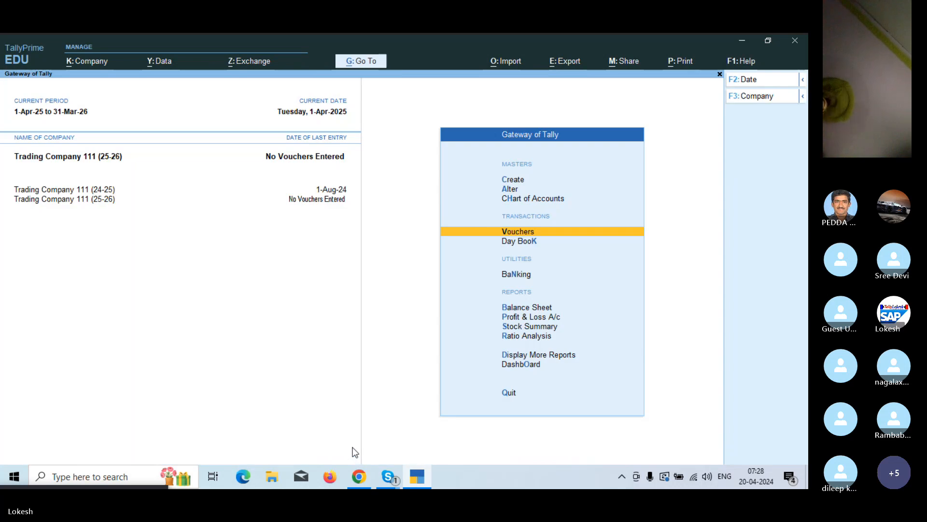
# - Debit Rent Payable with 3500 in a new journal voucher
pyautogui.press('Return')
pyautogui.write('Re')
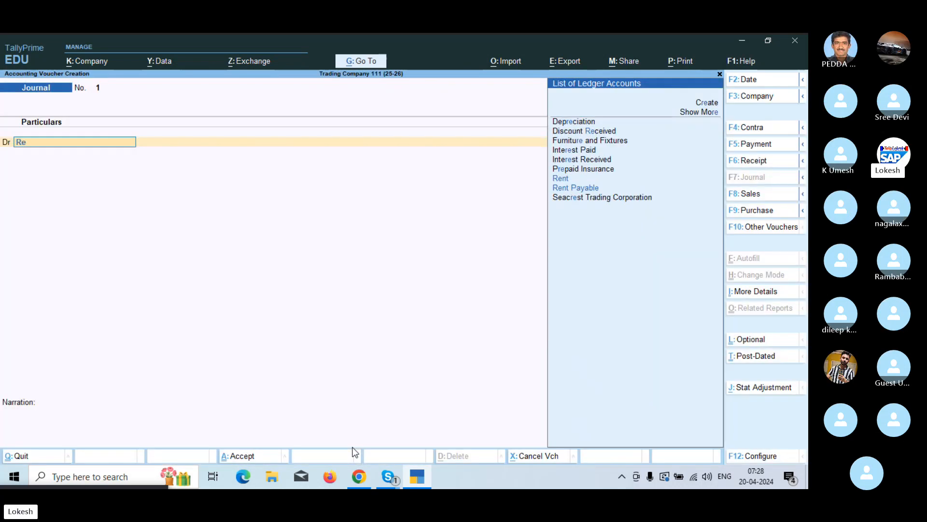
pyautogui.press('Down')
pyautogui.press('Return')
pyautogui.write('3')
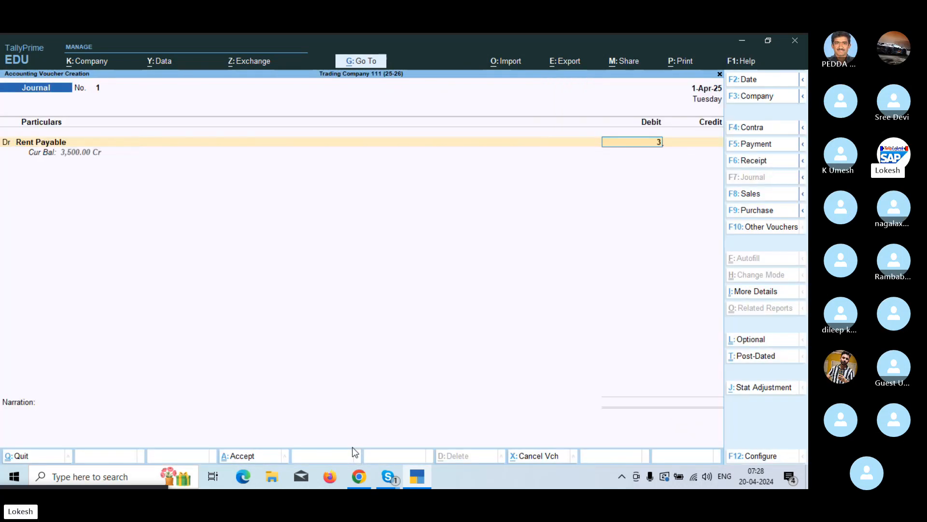
pyautogui.write('500')
pyautogui.press('Return')
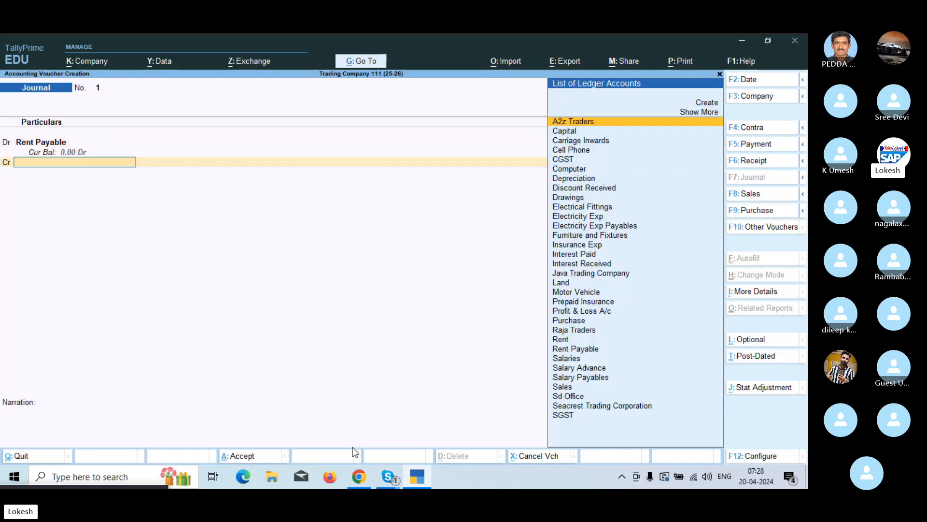
# - Credit Cash with 3500 and save the rent payment journal without a narration
pyautogui.press('Down')
pyautogui.press('Down')
pyautogui.press('Down')
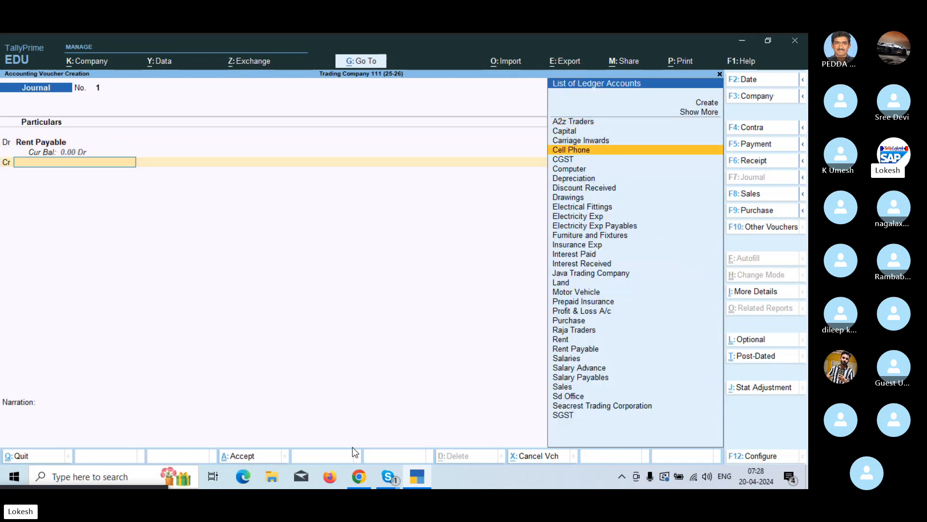
pyautogui.write('cash')
pyautogui.press('Return')
pyautogui.press('Return')
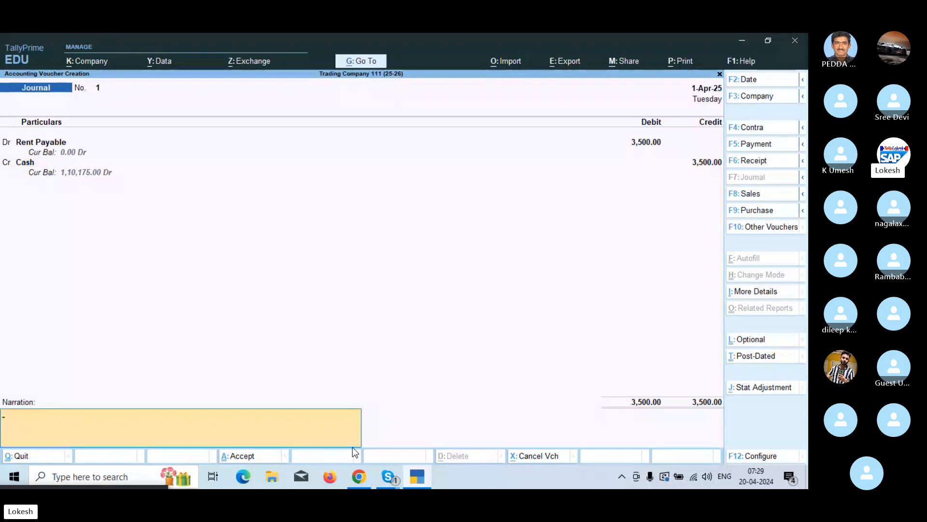
pyautogui.press('Return')
pyautogui.press('Return')
# - Debit Salary Payables with 1150 in a new journal voucher
pyautogui.write('S')
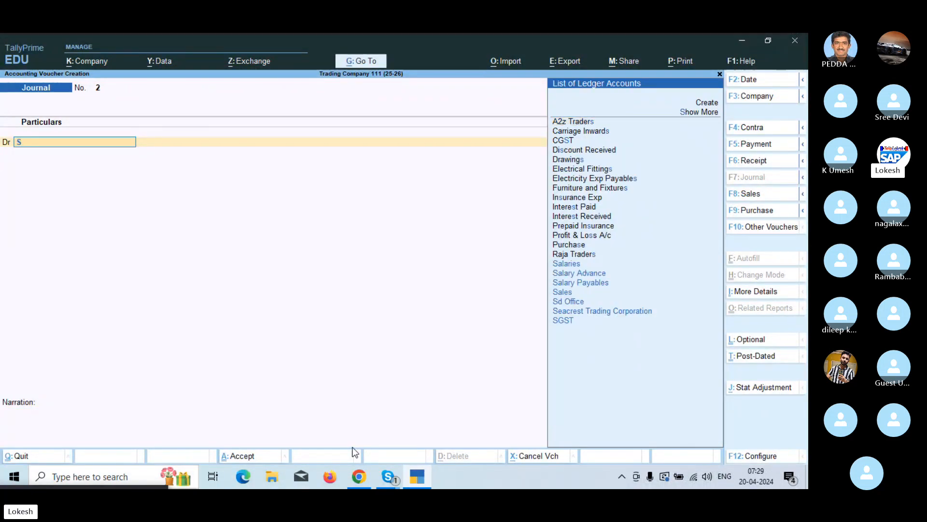
pyautogui.write('al')
pyautogui.press('Down')
pyautogui.press('Down')
pyautogui.press('Return')
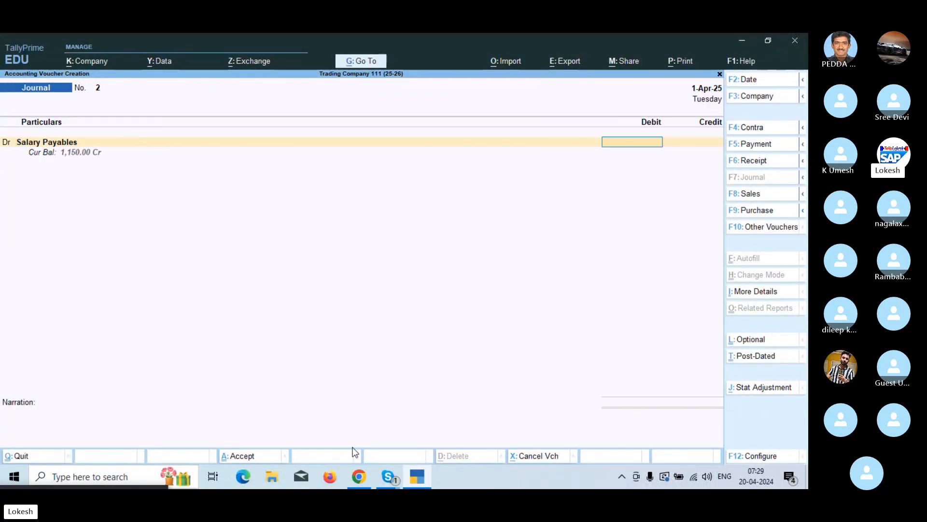
pyautogui.write('1150')
pyautogui.press('Return')
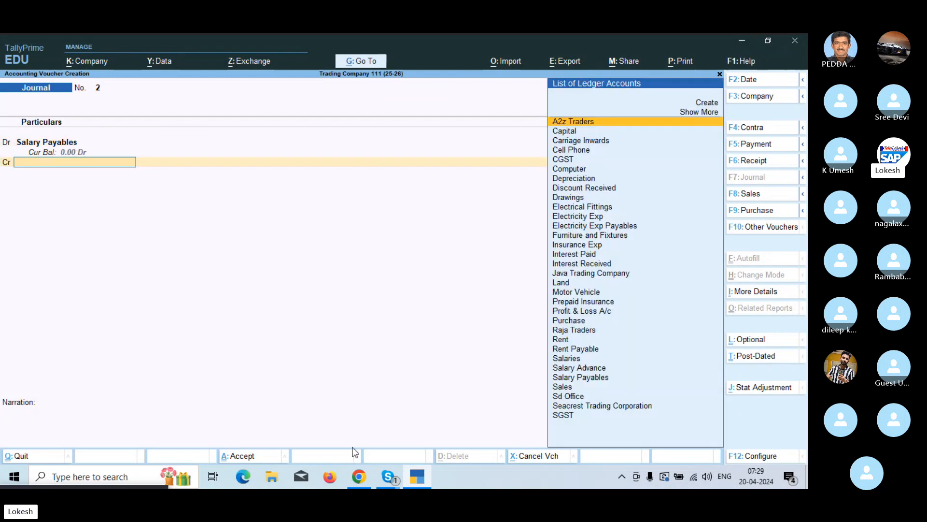
# - Credit Cash with 1150, save the salary payment journal without a narration, and leave voucher entry
pyautogui.write('C')
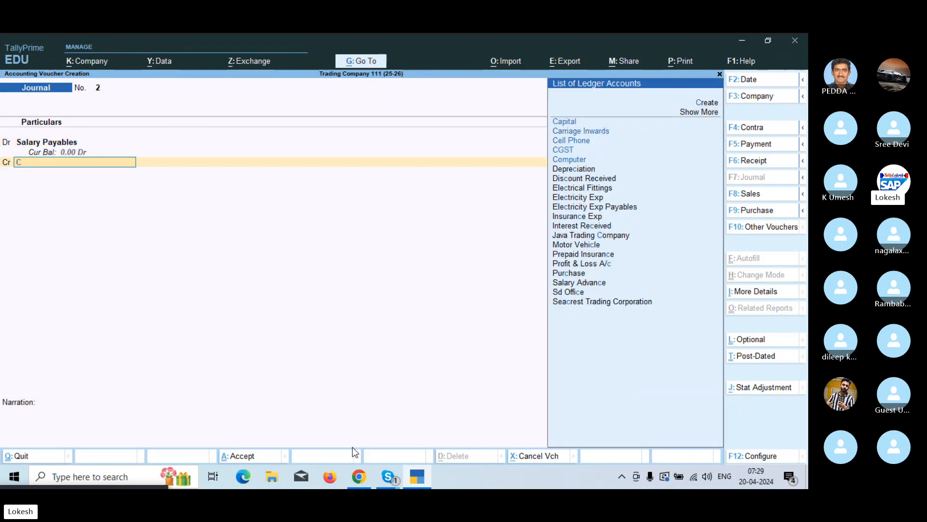
pyautogui.write('as')
pyautogui.press('Return')
pyautogui.press('Return')
pyautogui.press('Return')
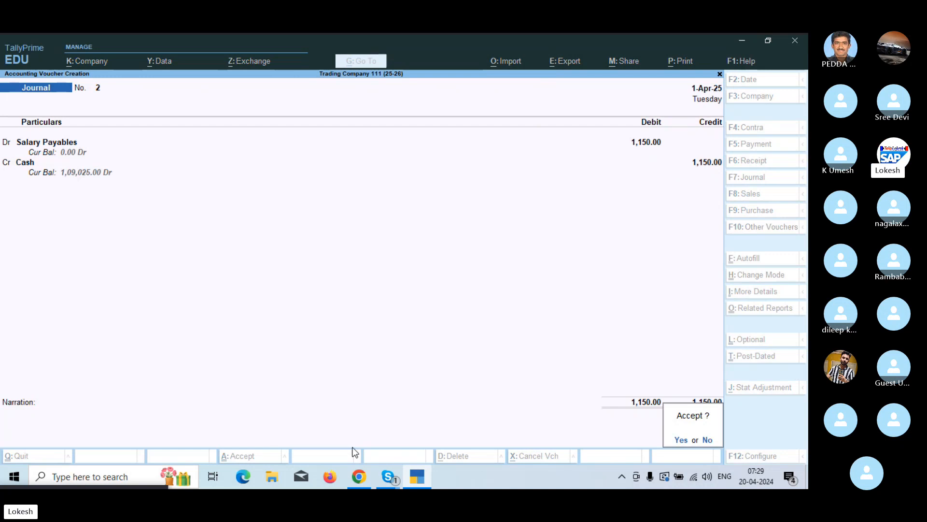
pyautogui.press('Return')
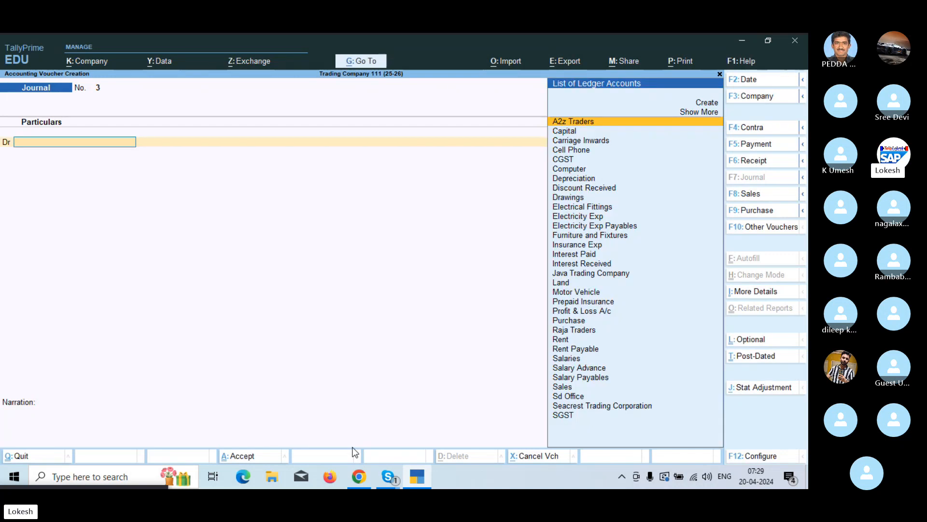
pyautogui.press('Escape')
pyautogui.press('Return')
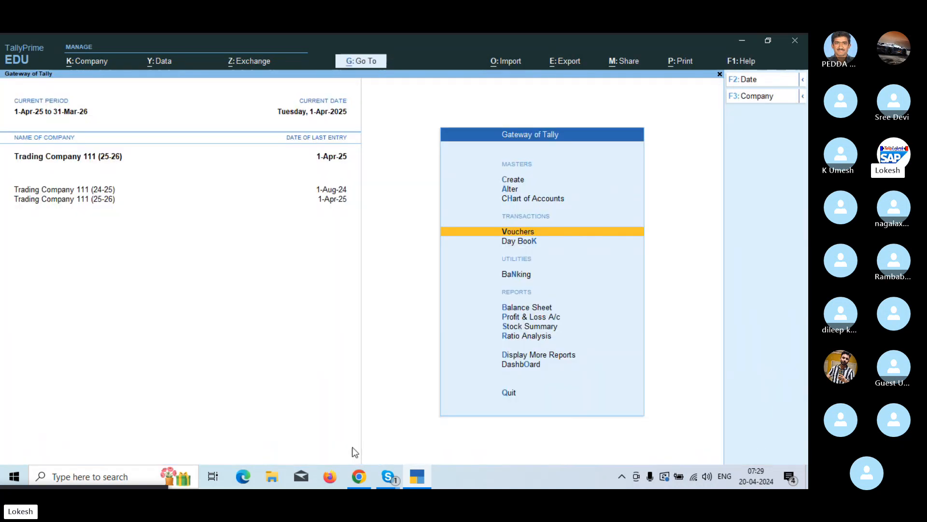
# - Open the list of ledgers in the chart of accounts of Trading Company 111 (25-26)
pyautogui.press('Up')
pyautogui.press('Return')
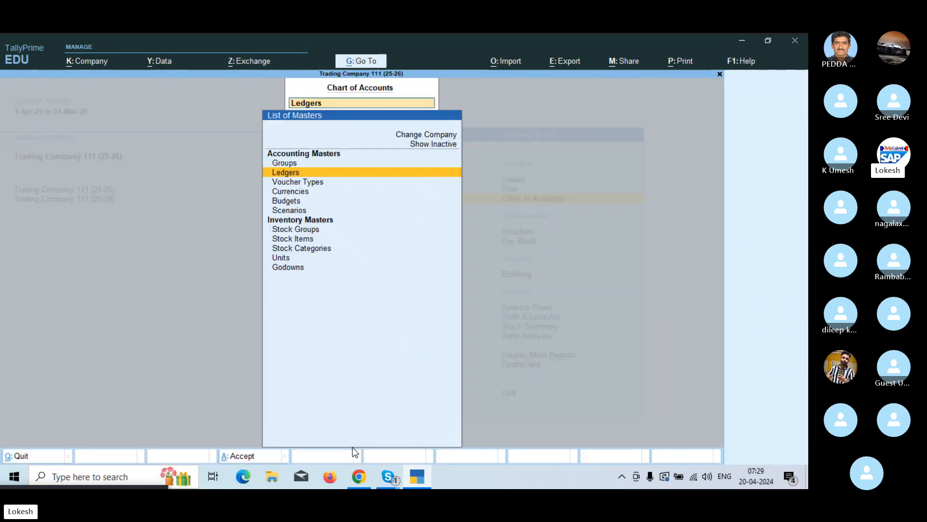
pyautogui.press('Down')
pyautogui.press('Down')
pyautogui.press('Down')
pyautogui.press('Up')
pyautogui.press('Up')
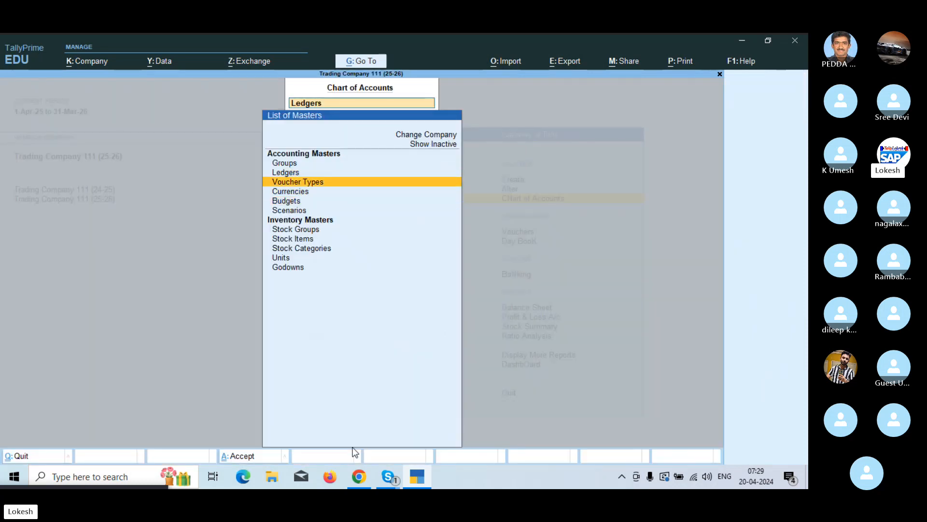
pyautogui.press('Return')
pyautogui.press('Escape')
pyautogui.press('Up')
pyautogui.press('Return')
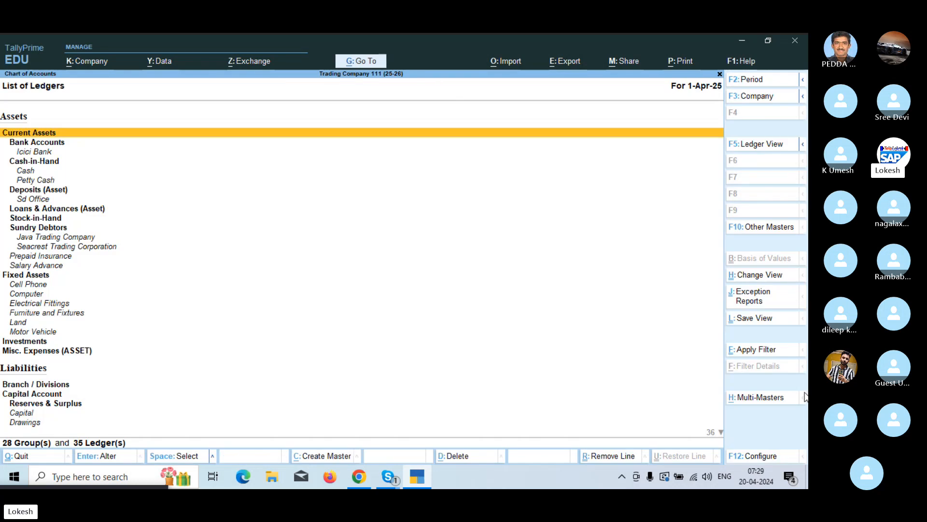
# - Open all ledgers of Trading Company 111 (25-26) for multi-ledger alteration
pyautogui.click(760, 397)
pyautogui.press('Down')
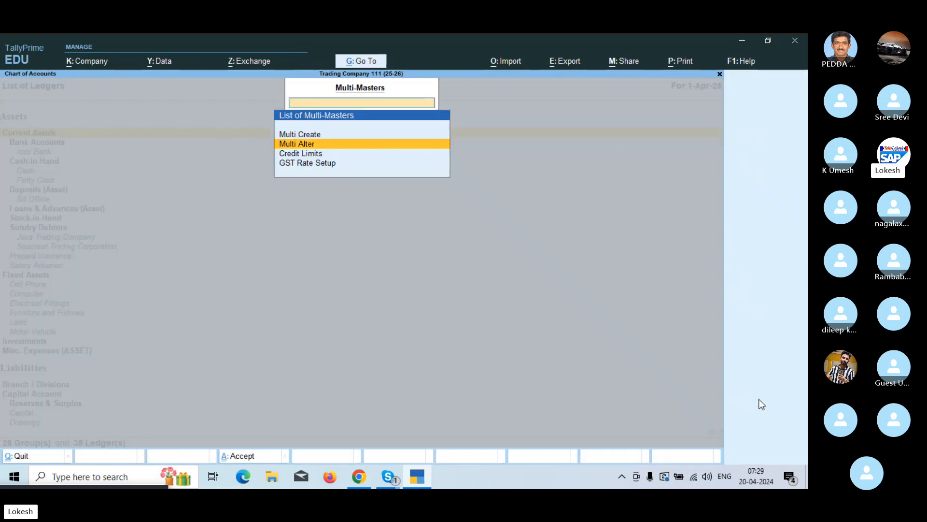
pyautogui.press('Return')
pyautogui.press('Return')
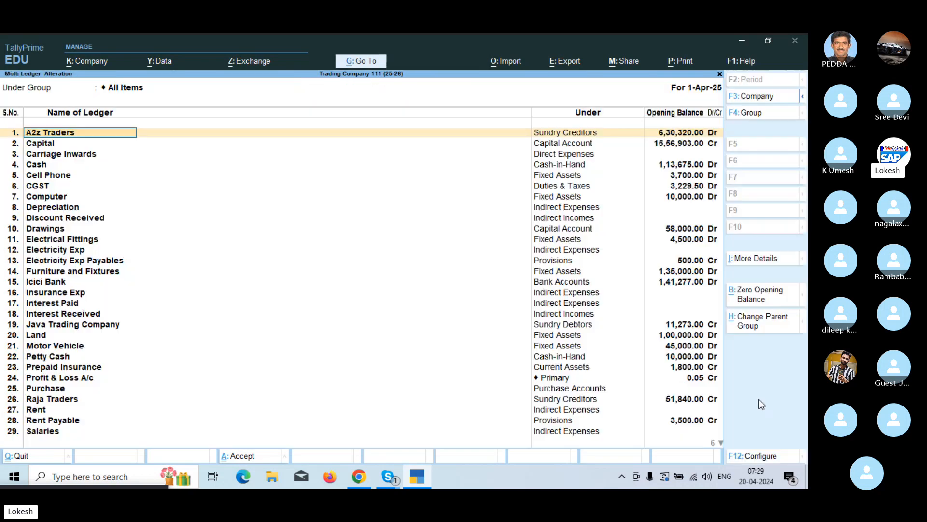
# - Zero the opening balances of all ledgers, save the multi-ledger alteration, and leave the chart of accounts
pyautogui.click(755, 295)
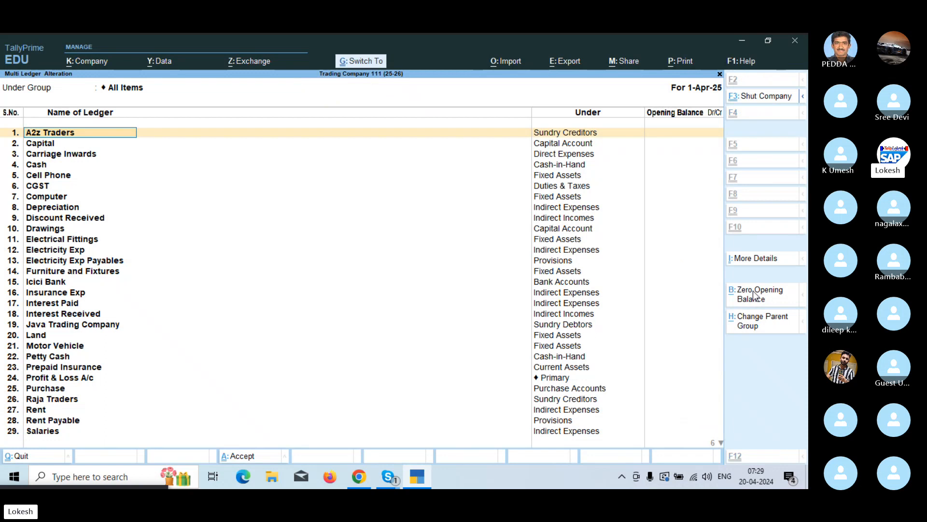
pyautogui.hotkey('ctrl', 'a')
pyautogui.press('Escape')
pyautogui.press('Escape')
pyautogui.press('Escape')
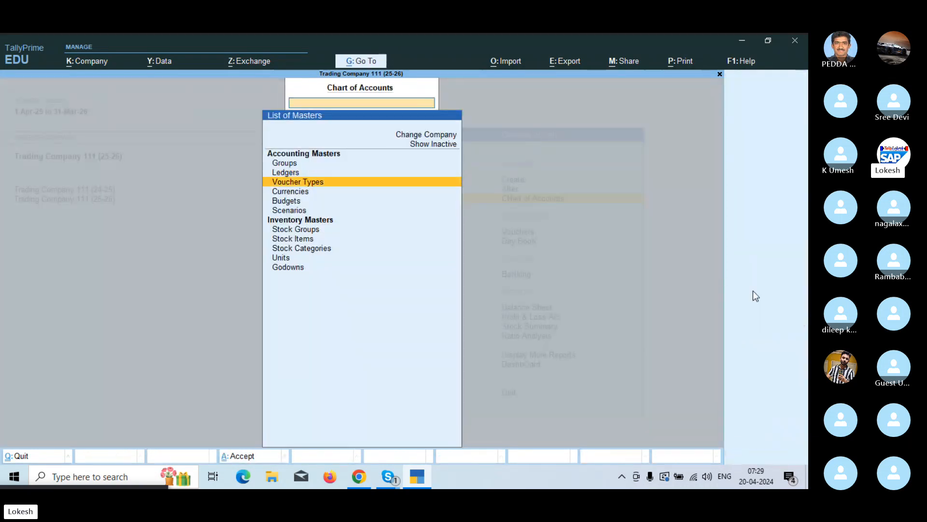
# - Examine the Balance Sheet of Trading Company 111 (25-26) and close it
pyautogui.press('Down')
pyautogui.press('Down')
pyautogui.press('Down')
pyautogui.press('Down')
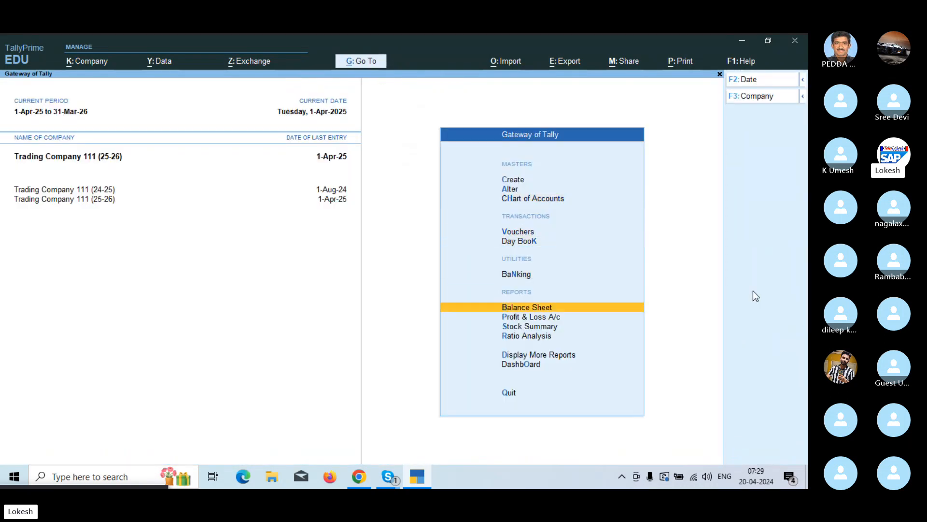
pyautogui.press('Return')
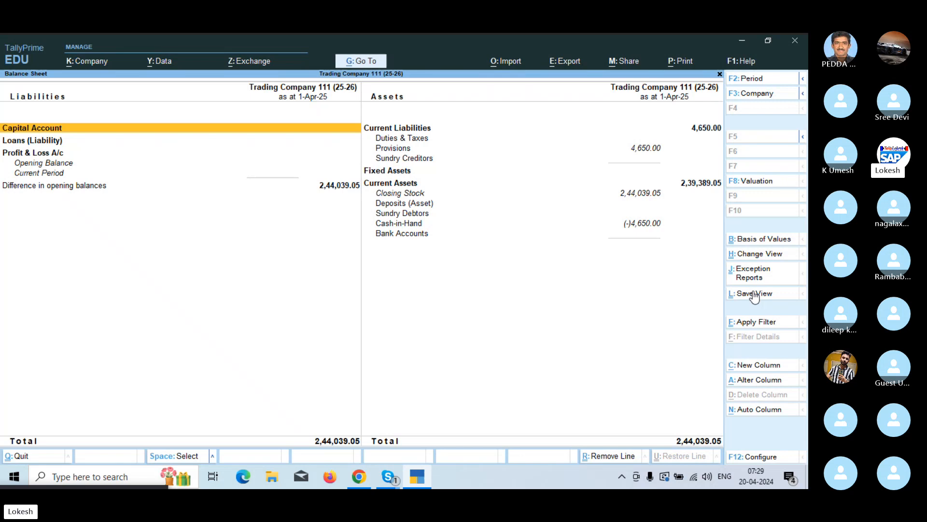
pyautogui.press('Escape')
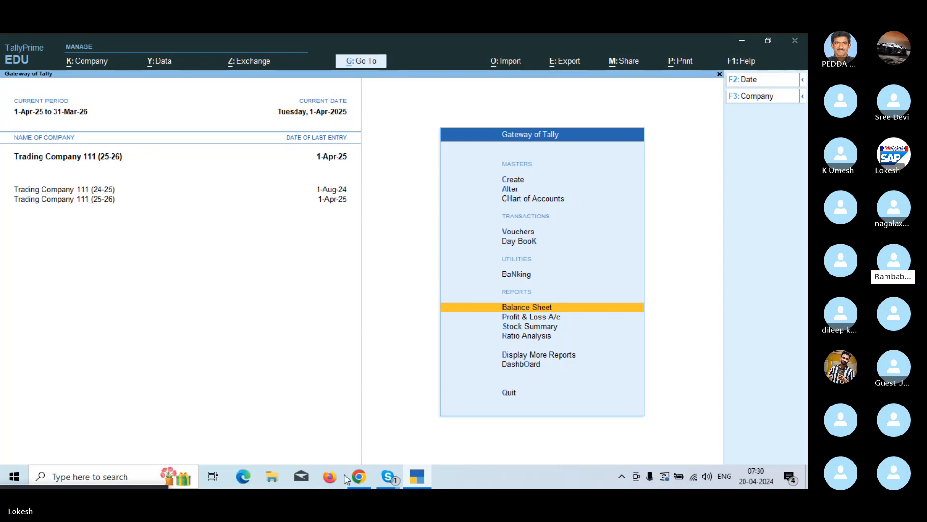
# - Switch to the Skype group call window
pyautogui.moveTo(390, 476)
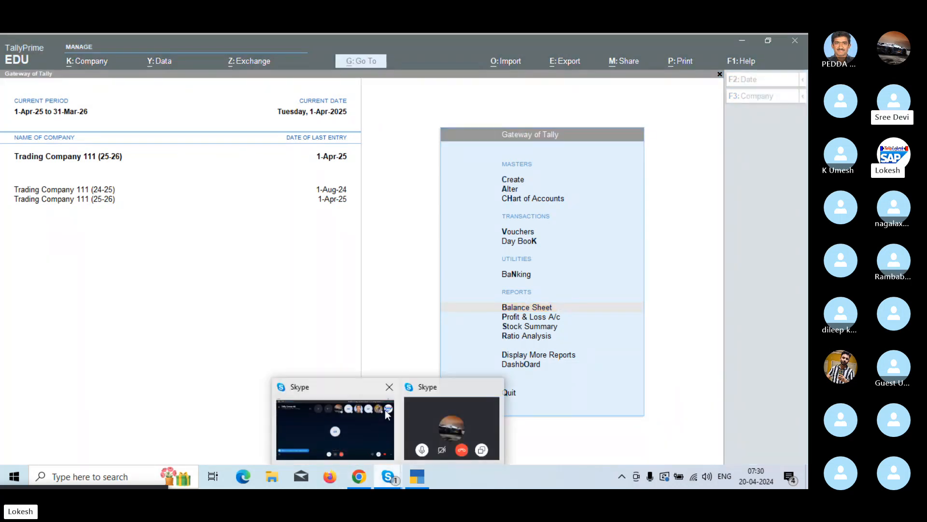
pyautogui.click(372, 423)
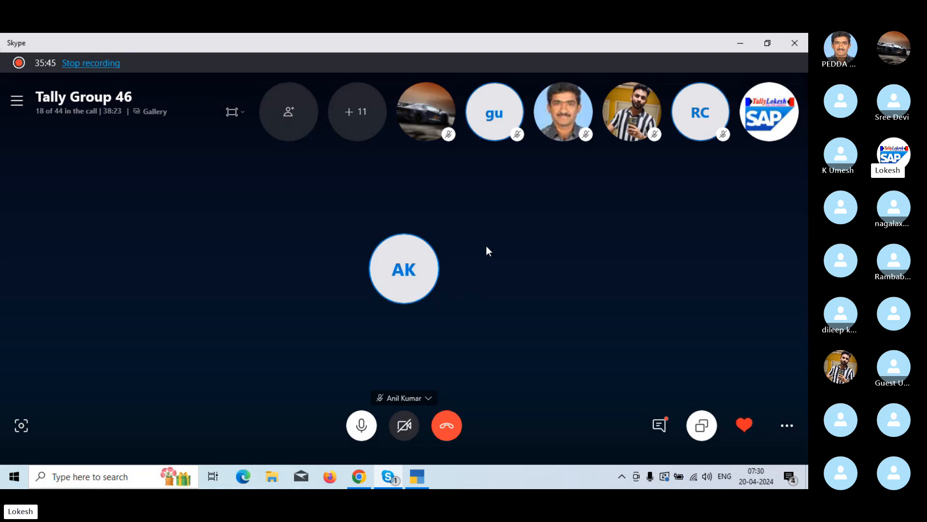
pyautogui.moveTo(494, 166)
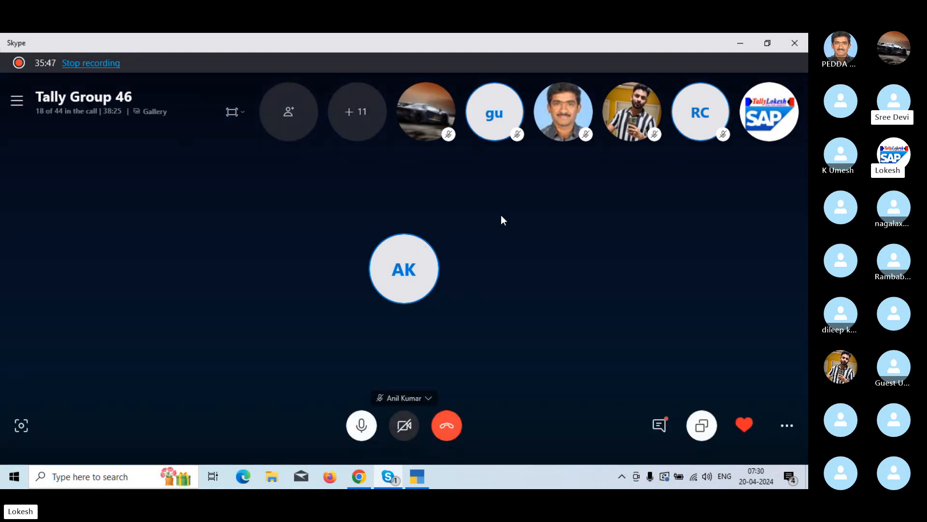